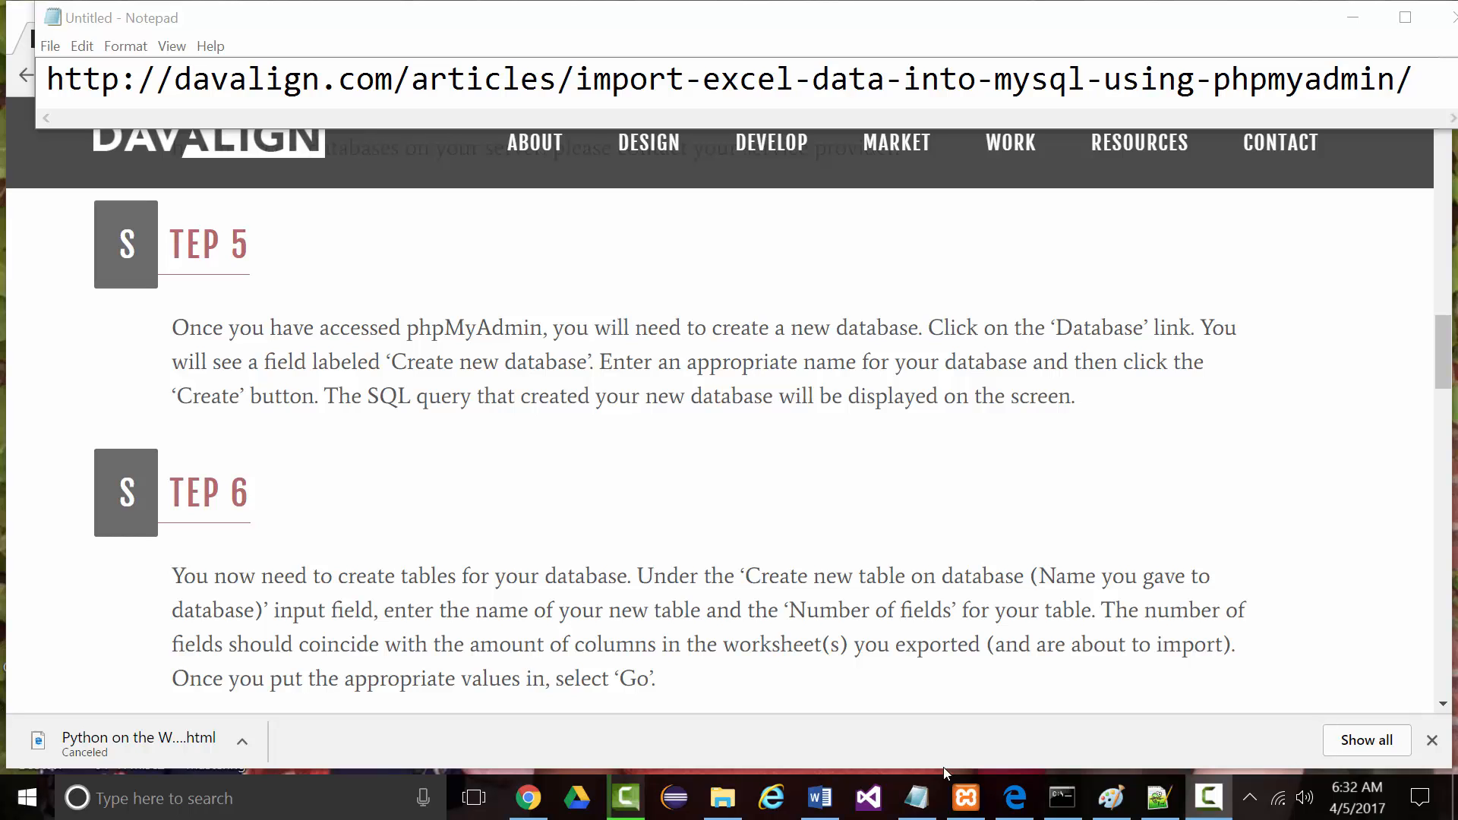
- Check the Apache and MySQL modules in the XAMPP Control Panel, switch to phpMyAdmin in Microsoft Edge and collapse the acme database group
left_click(1356, 18)
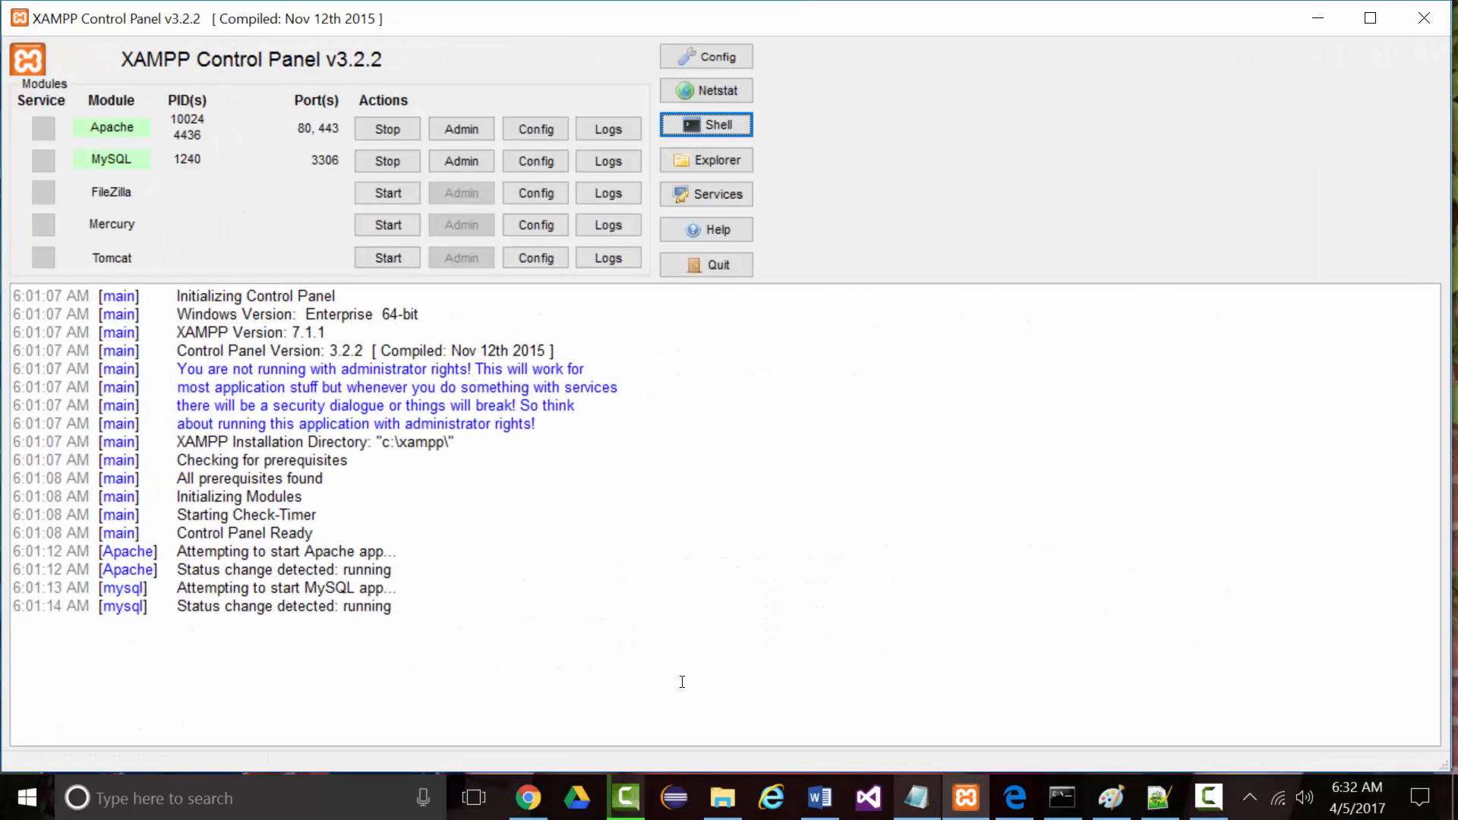
left_click(966, 797)
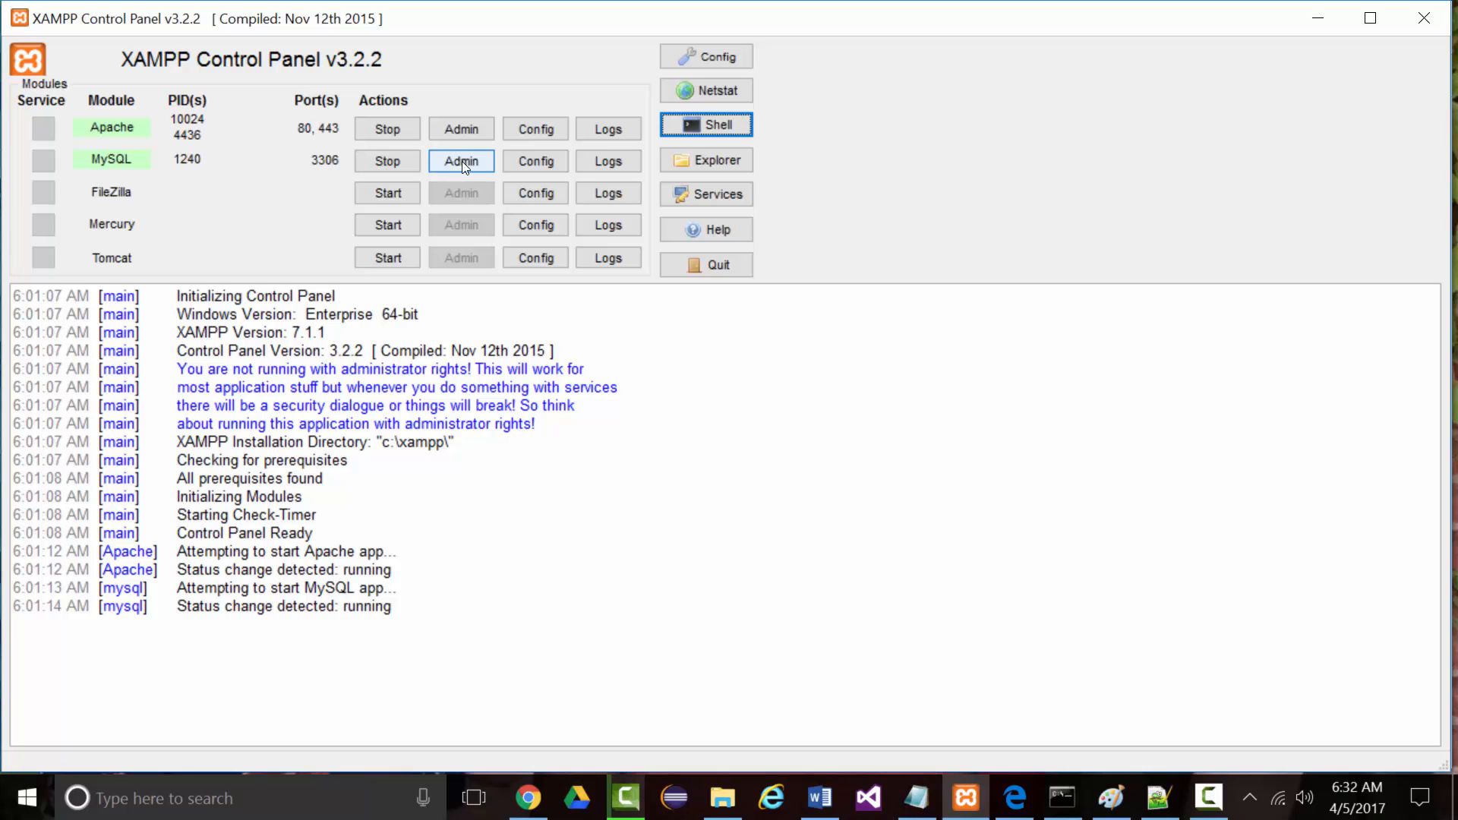
left_click(1320, 16)
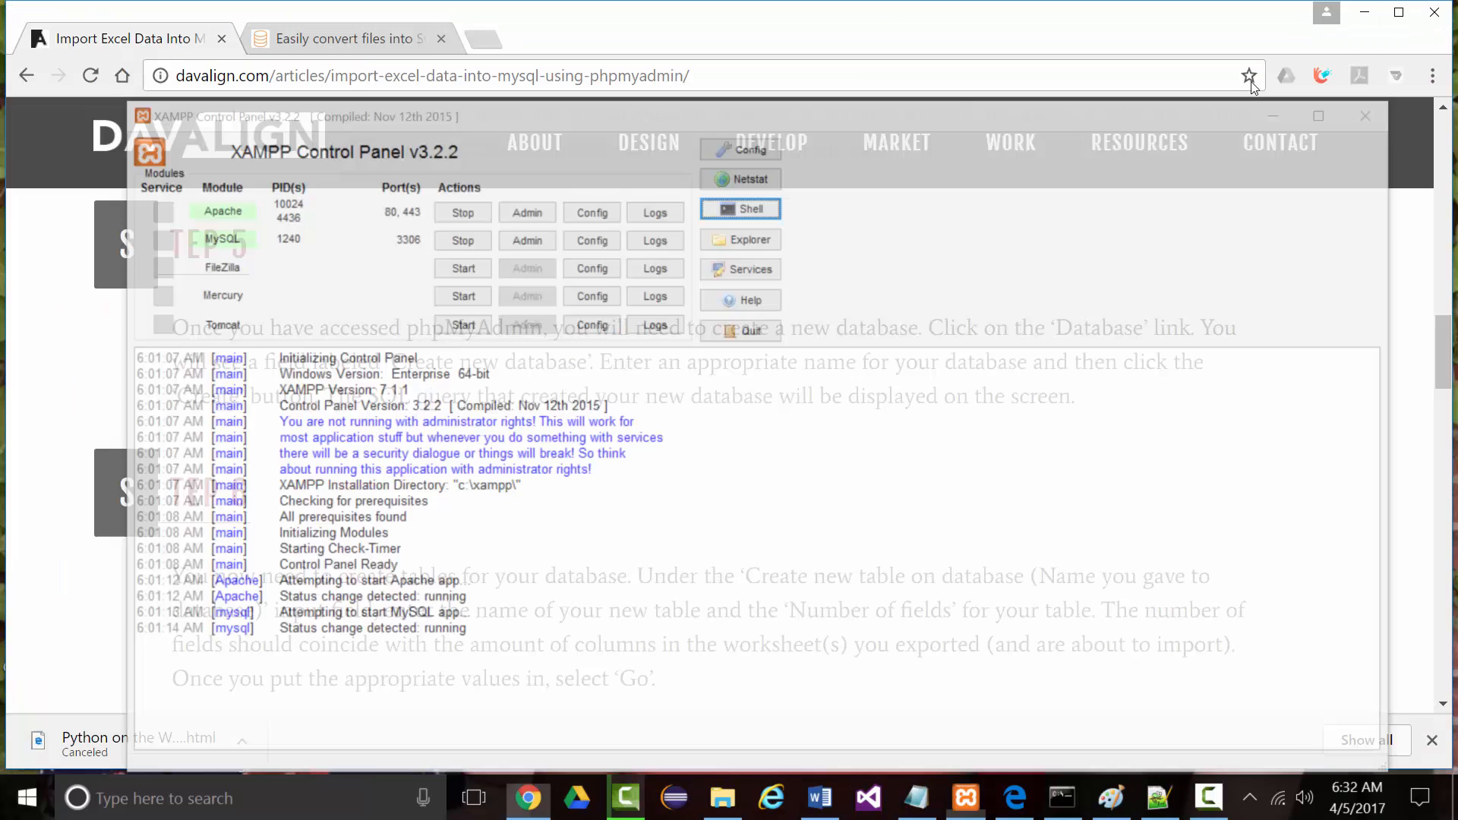
left_click(1010, 800)
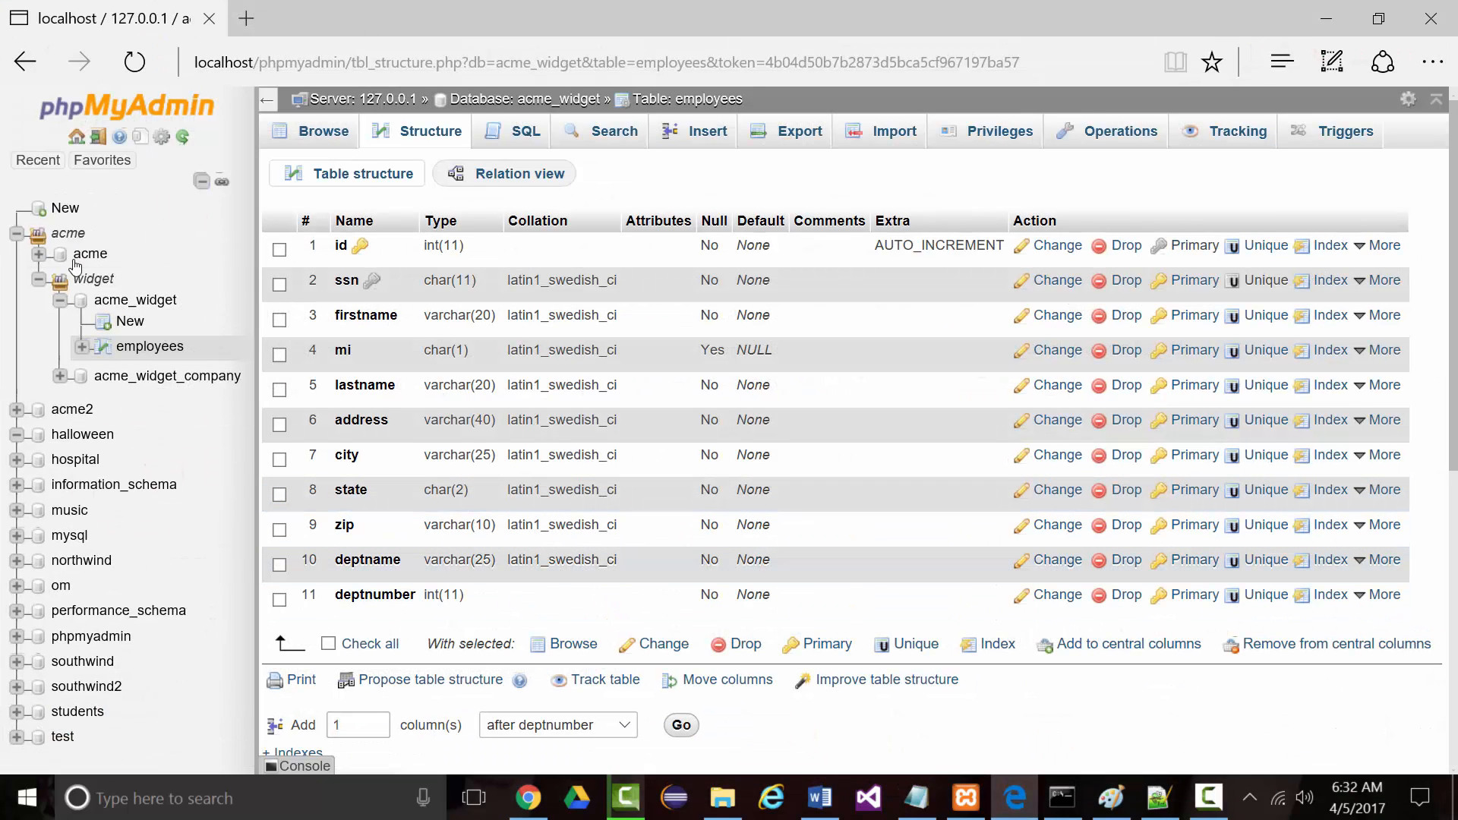
left_click(17, 236)
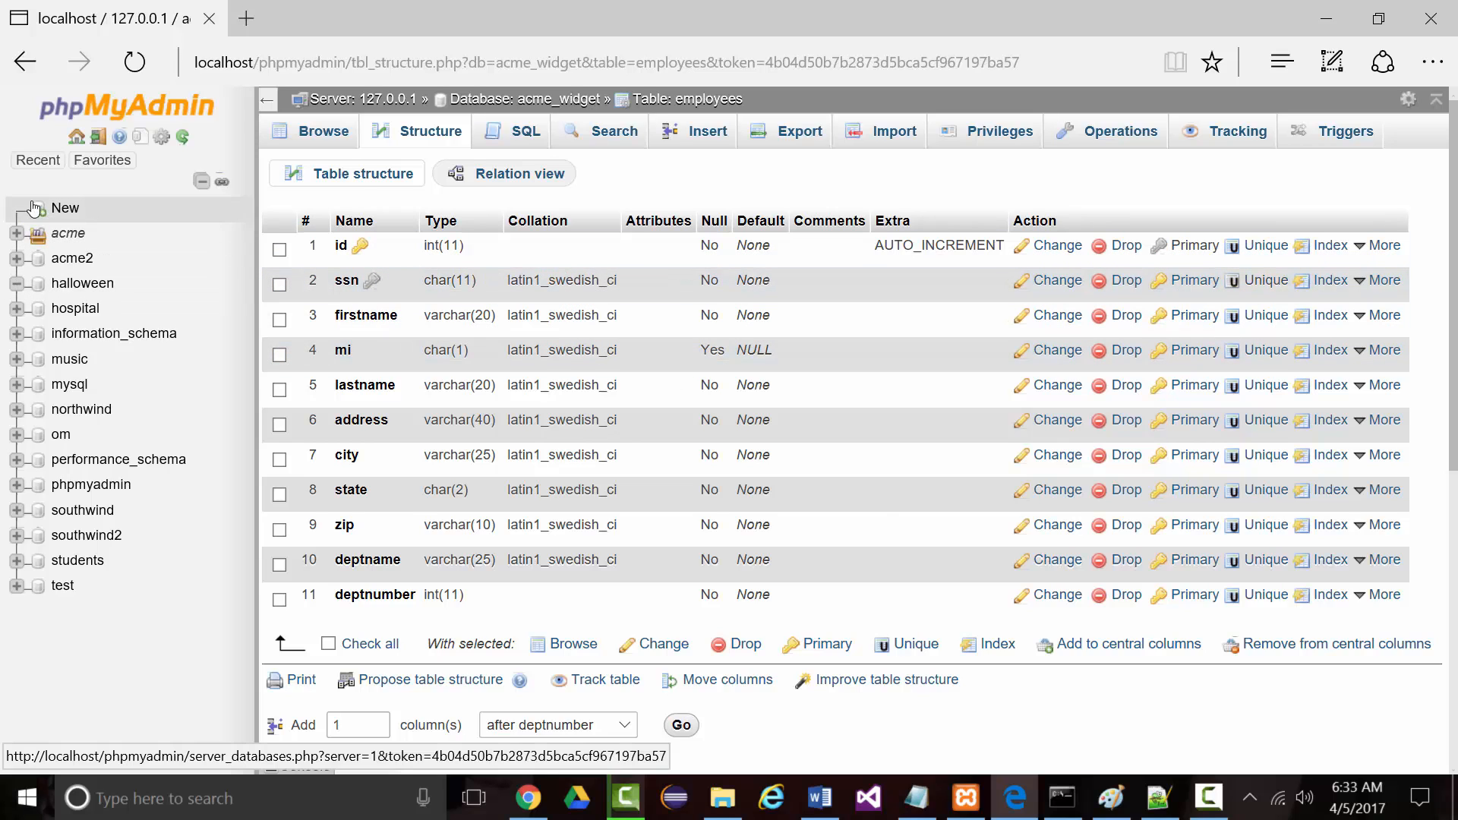
- Create a new database named new_acme with the default collation and open its structure page
left_click(65, 210)
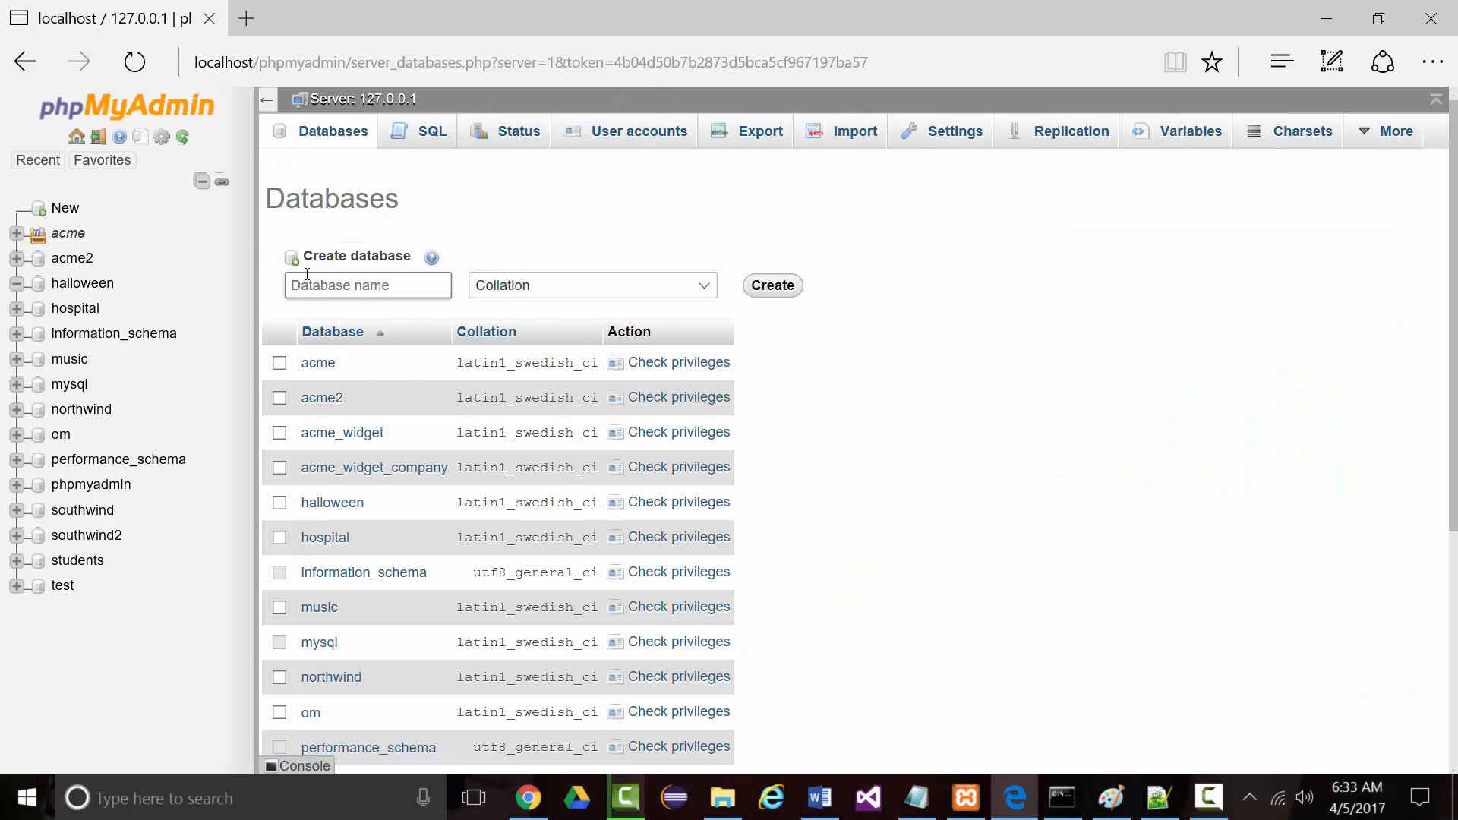
left_click(348, 288)
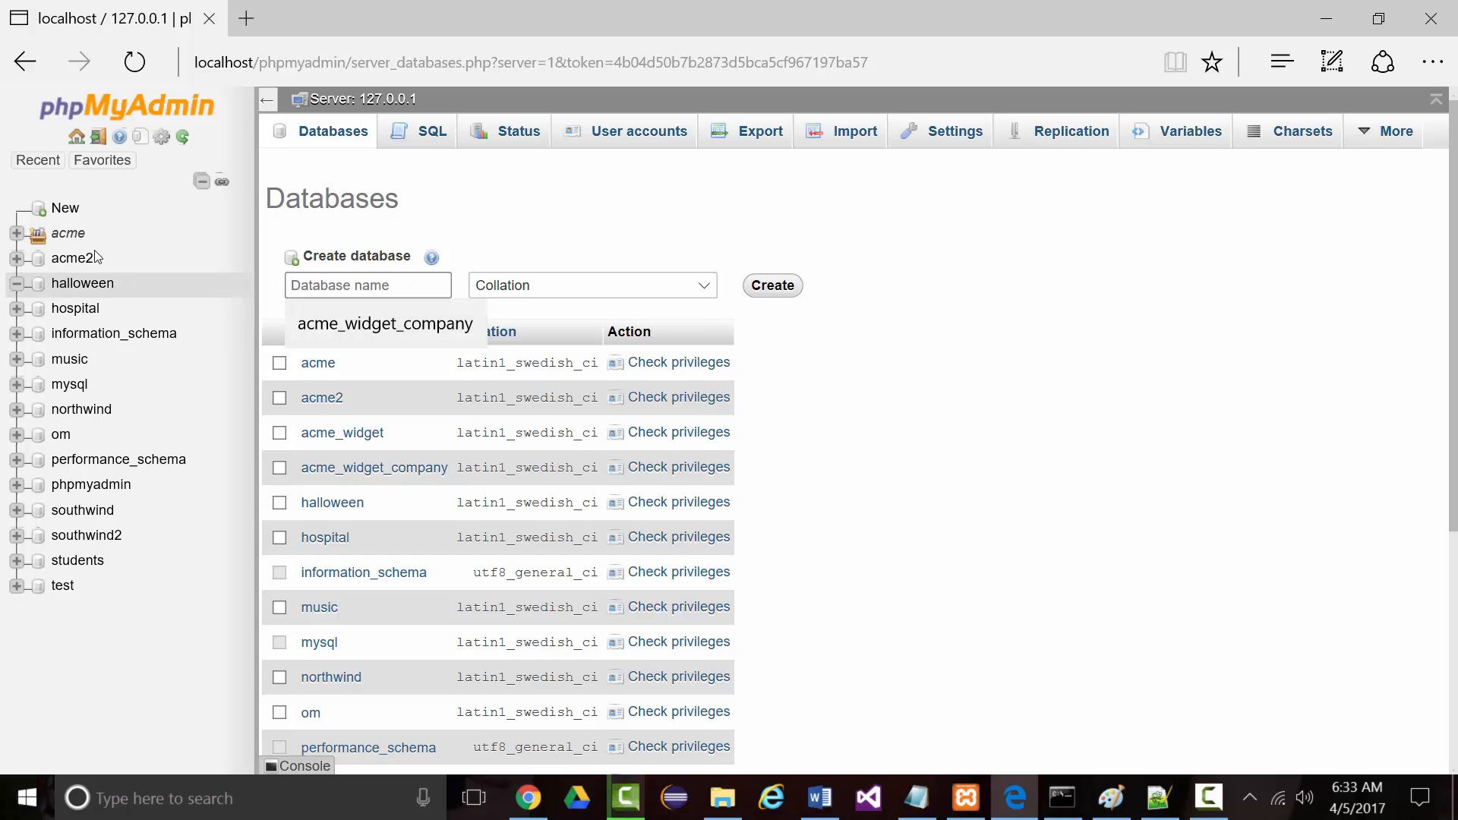
left_click(61, 216)
left_click(67, 209)
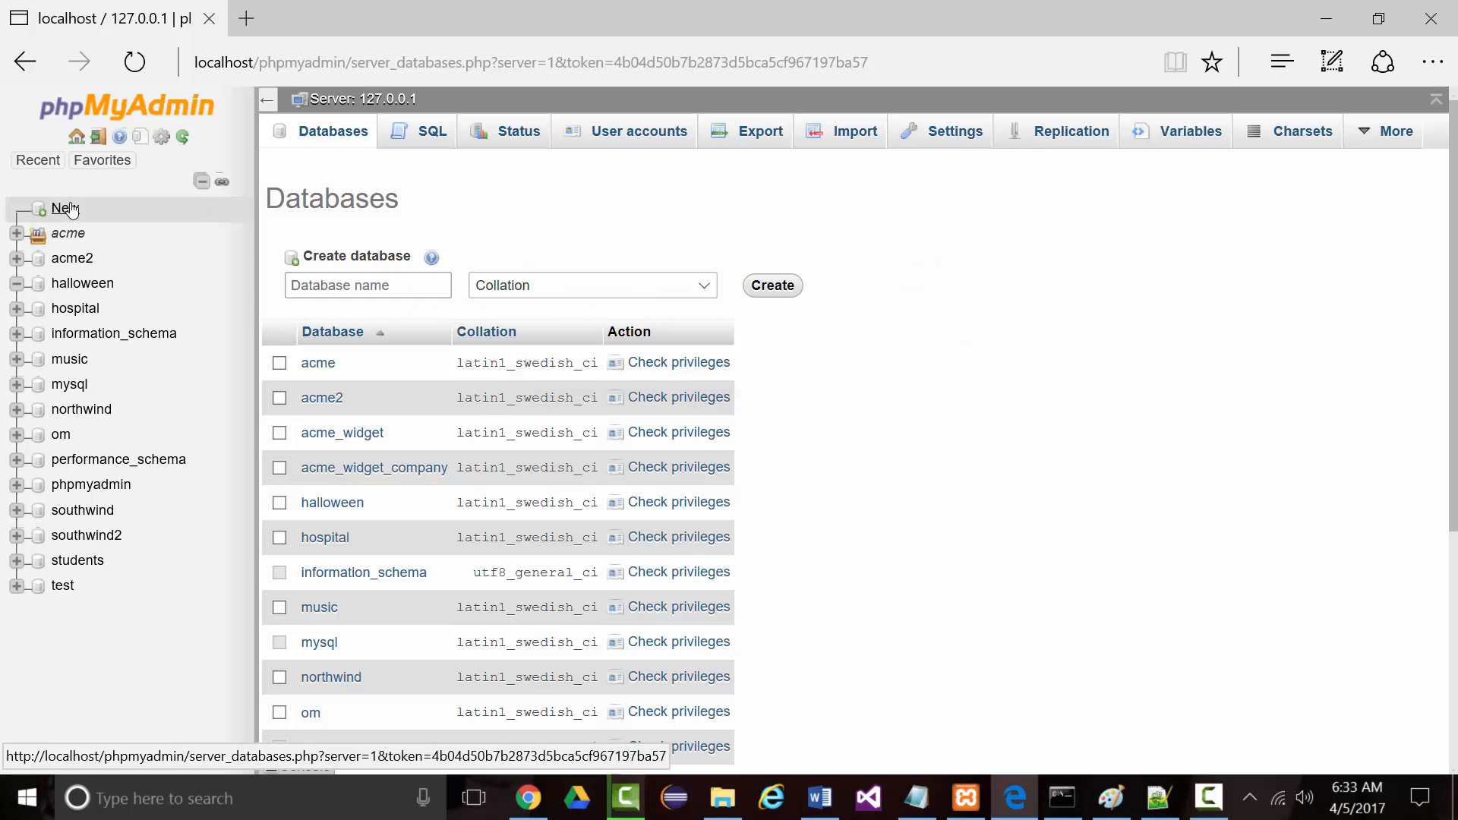
left_click(371, 294)
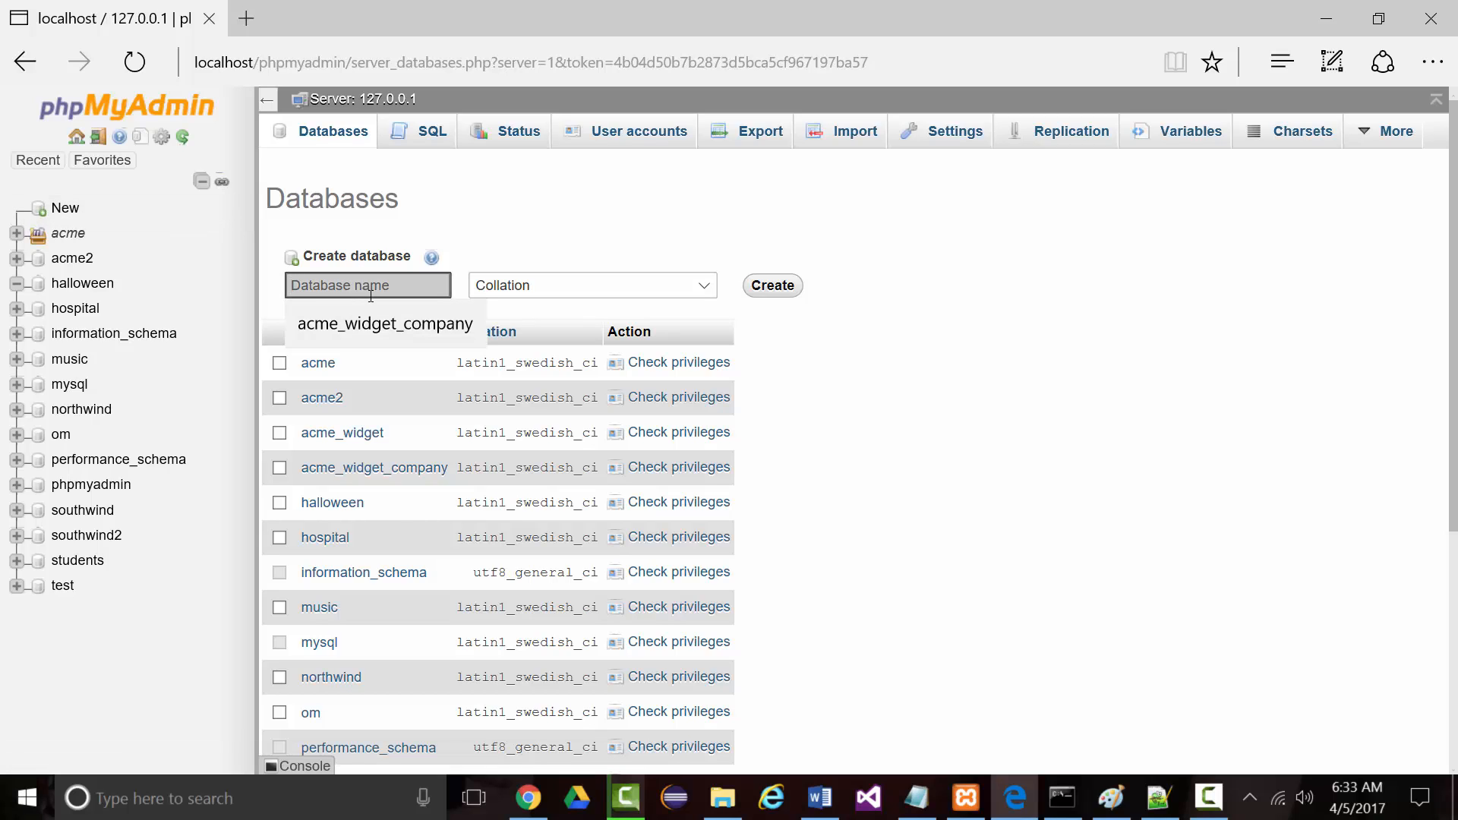
type("new")
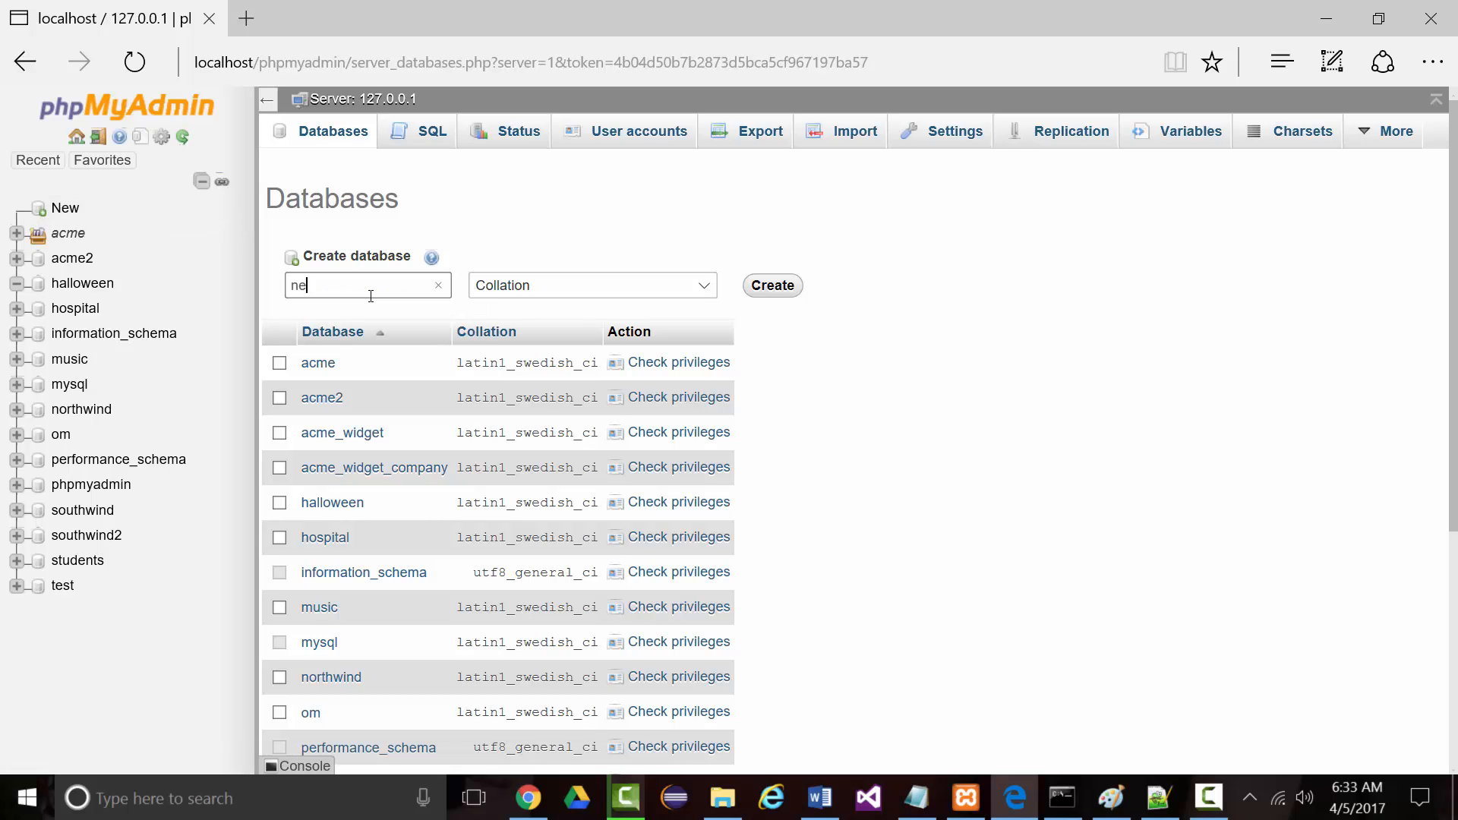
type("_acme")
left_click(771, 292)
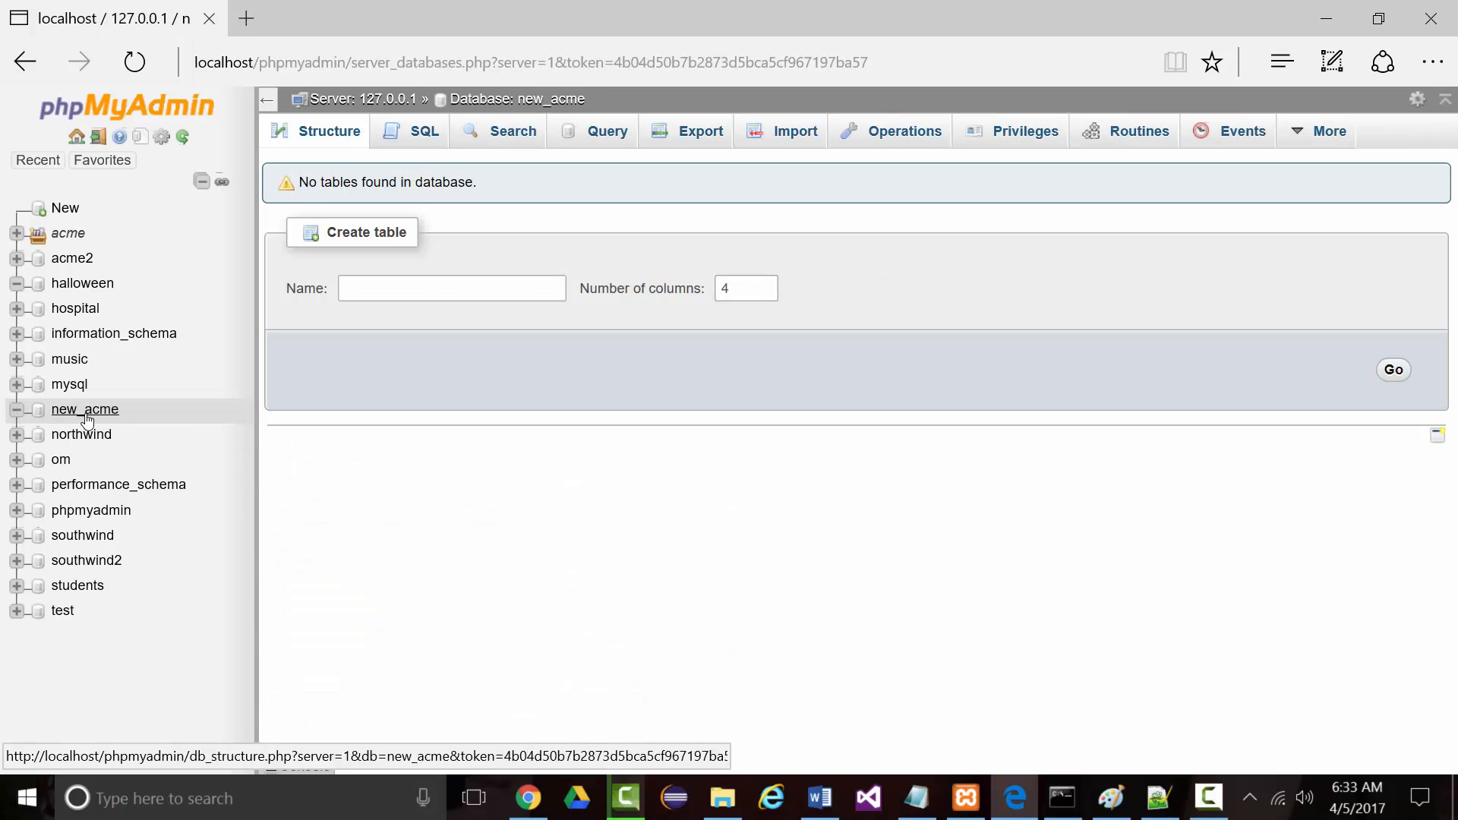
left_click(76, 414)
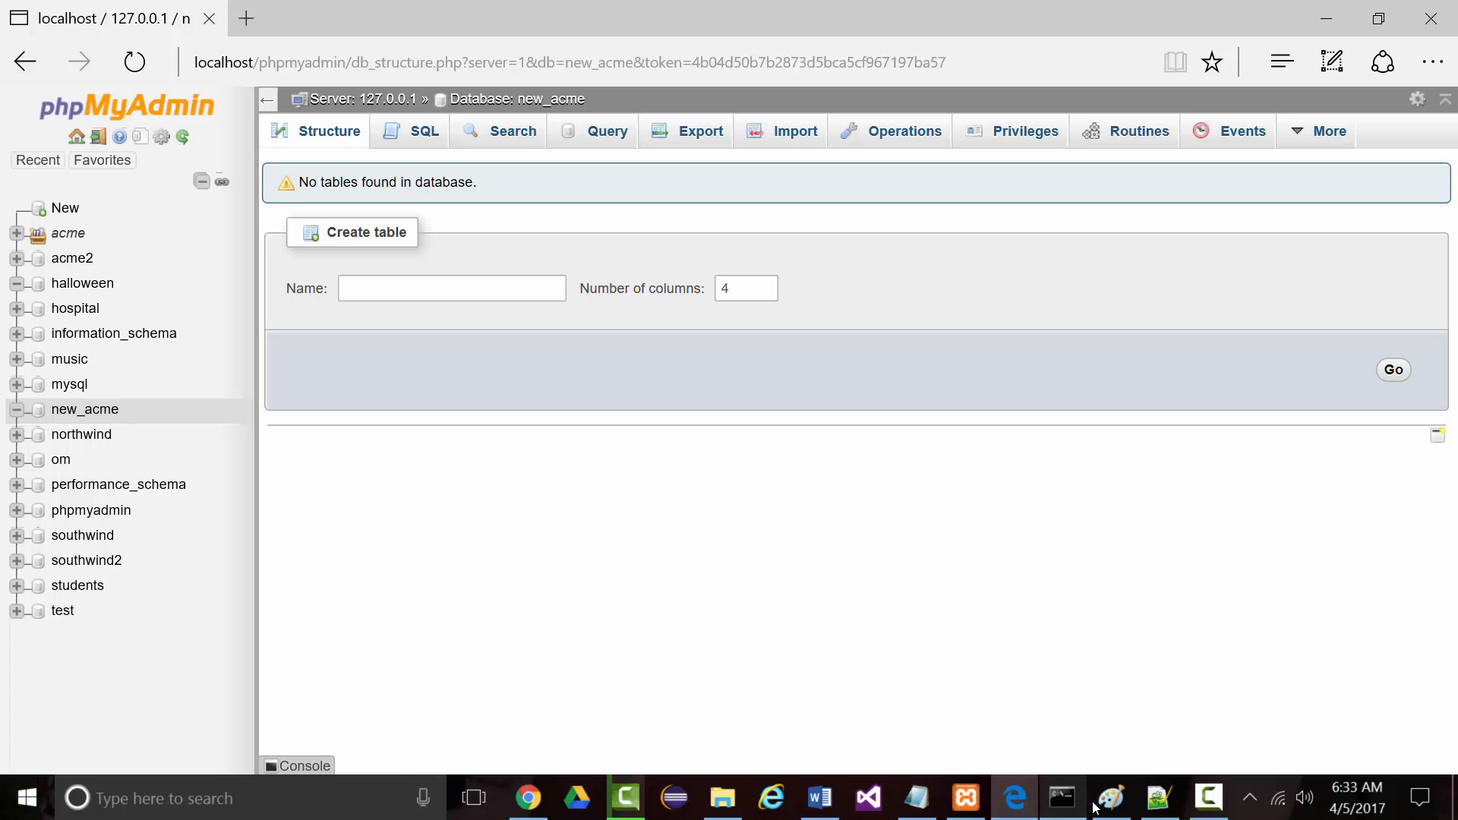
- Open the recent workbook ACME.xlsx from Desktop » CSV-Files in Excel and move the Departments sheet ahead of CityStateZip
left_click(29, 810)
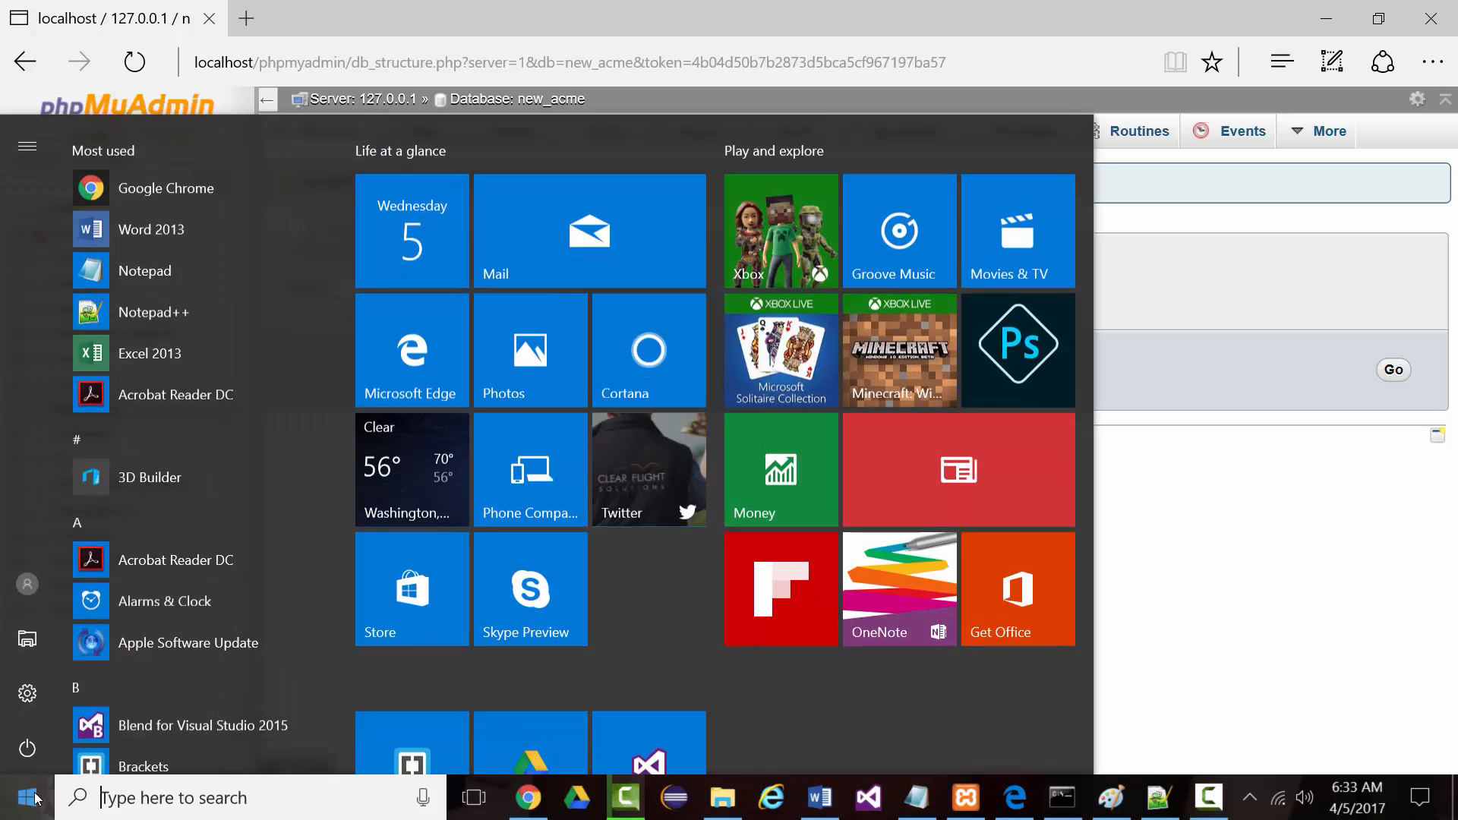
left_click(111, 359)
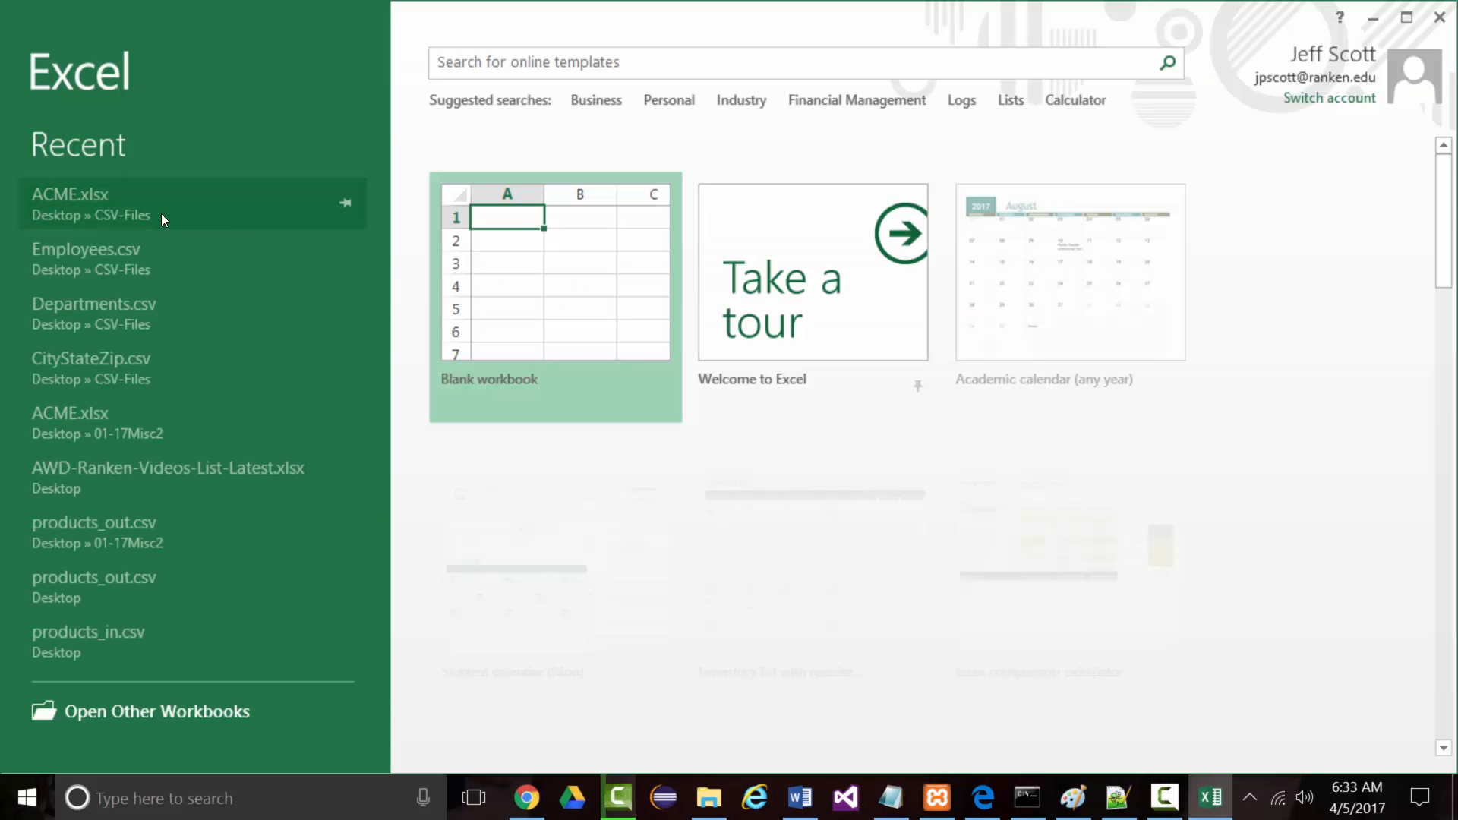
left_click(83, 199)
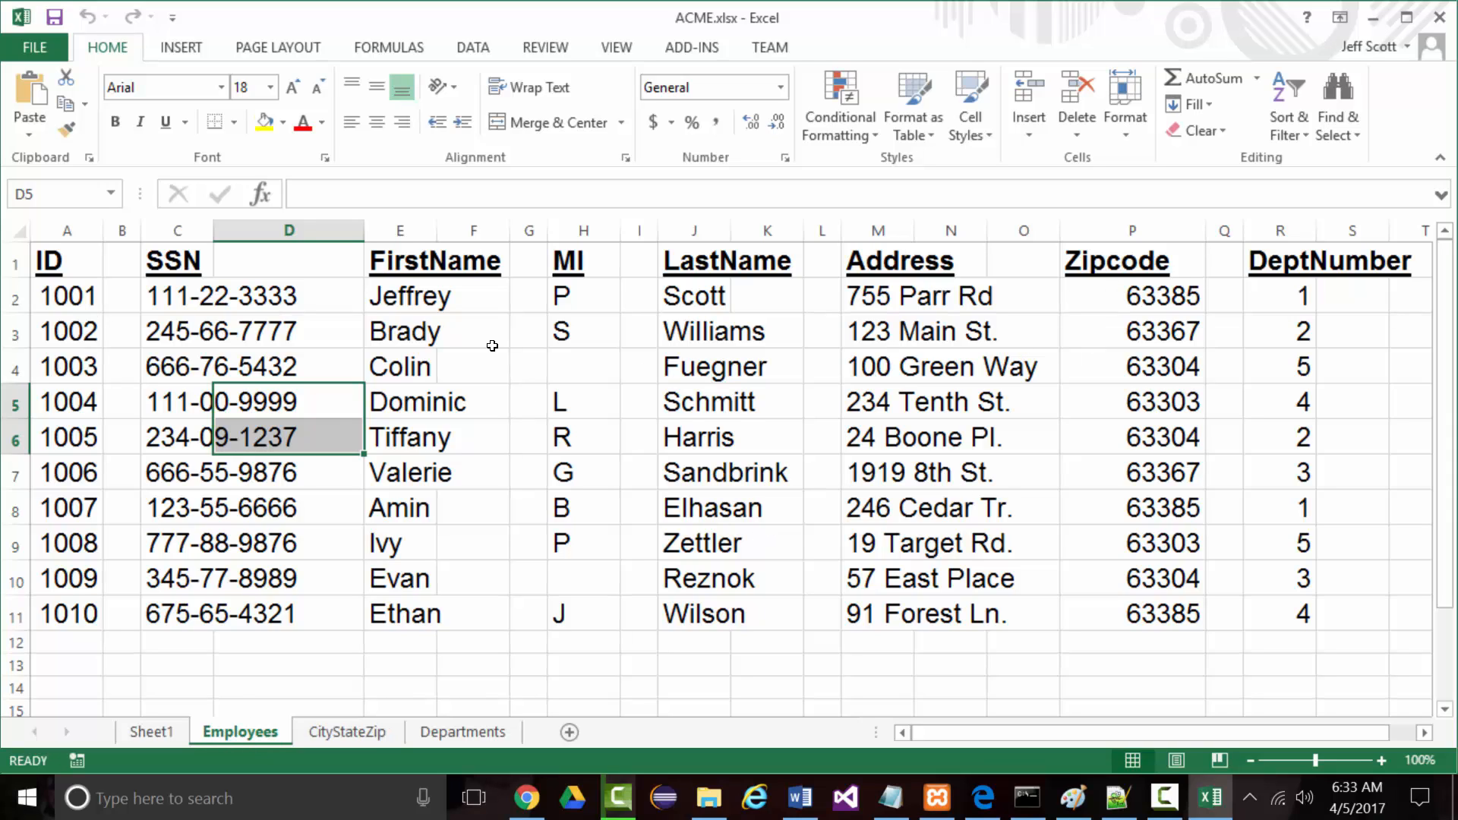
left_click(456, 733)
left_click_drag(328, 725, 329, 730)
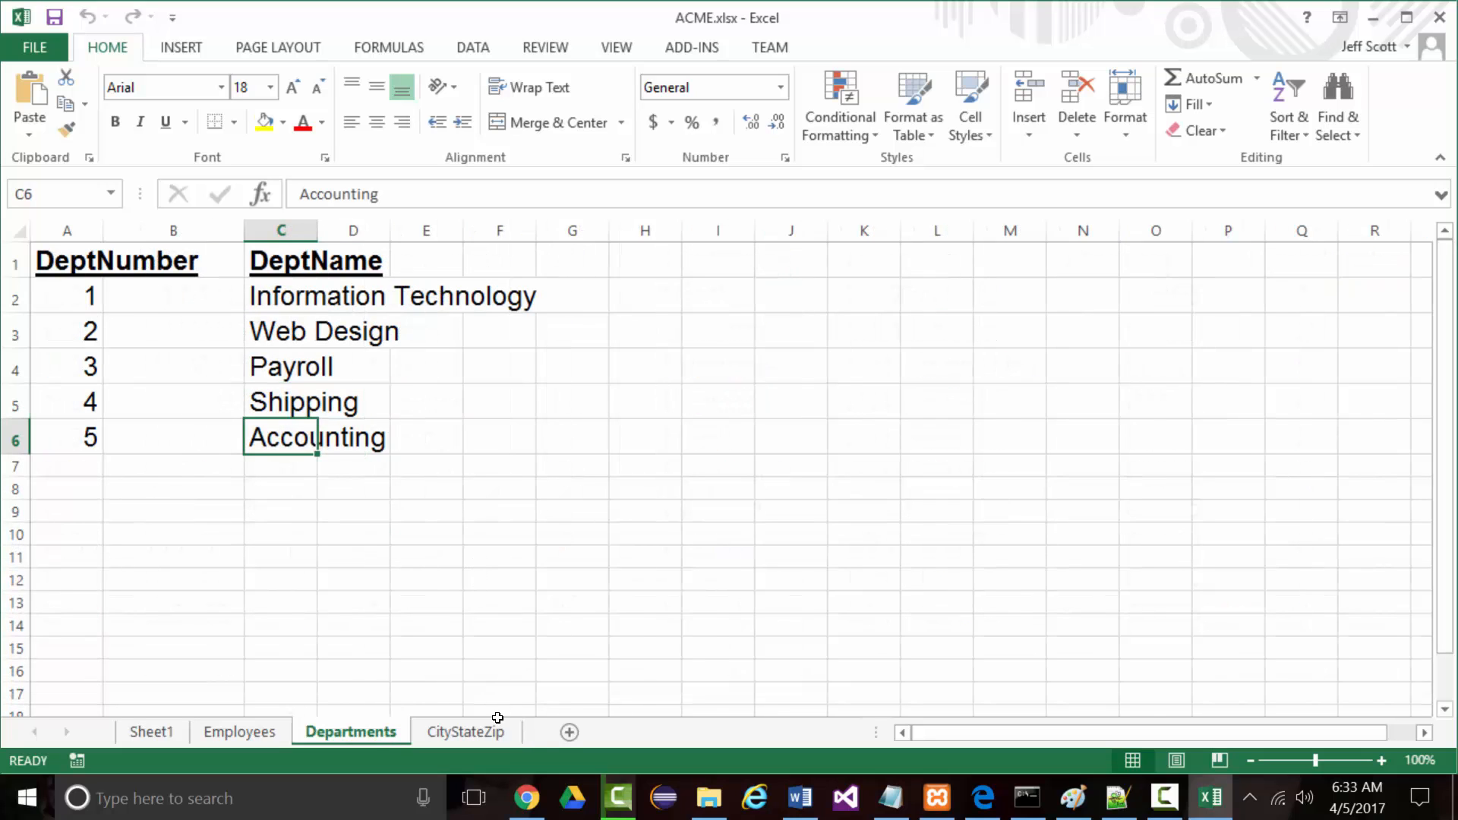
- Insert two blank columns before the City column on the CityStateZip sheet
left_click(456, 731)
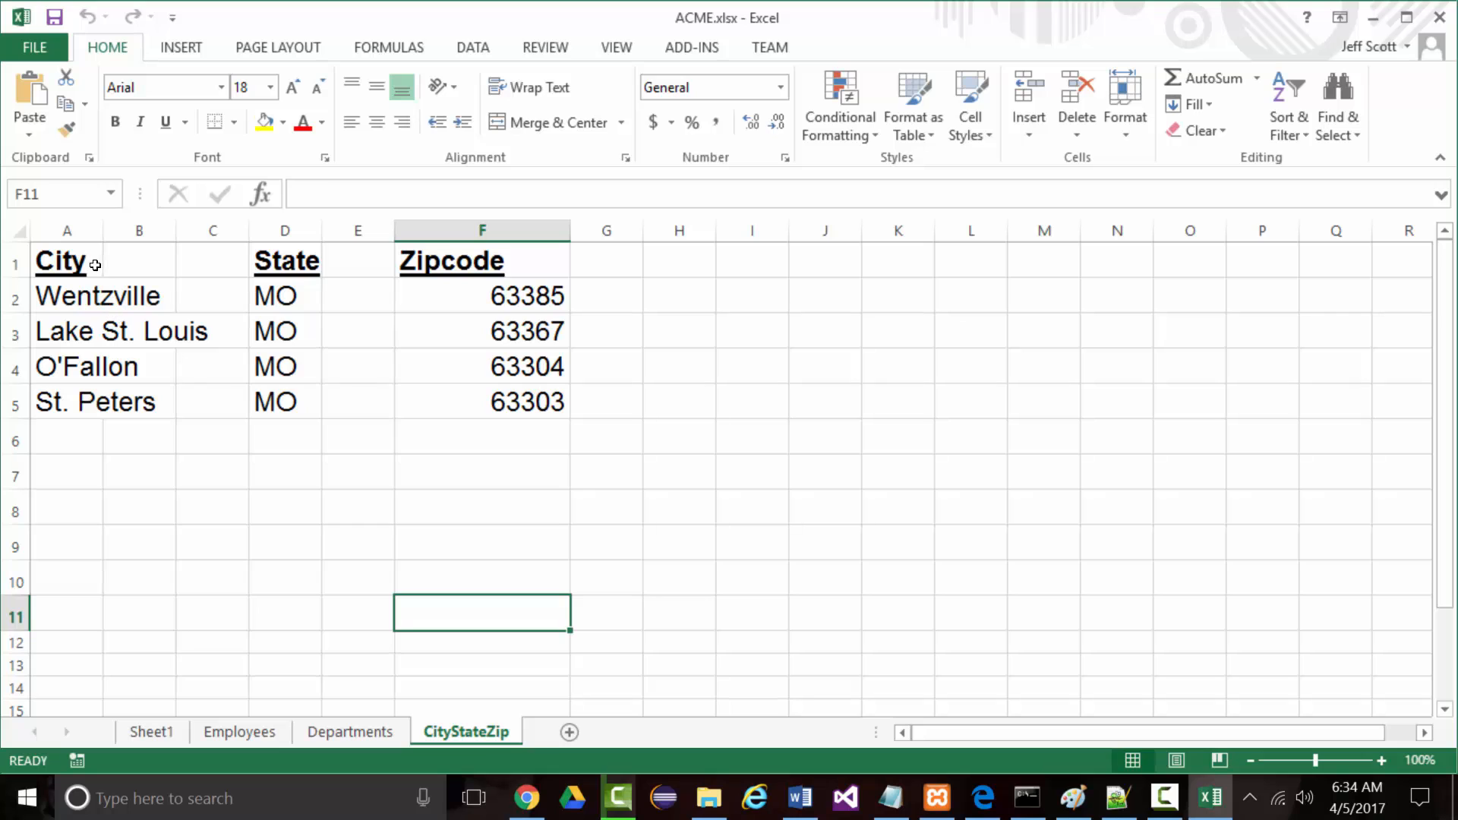
left_click_drag(55, 230, 139, 231)
right_click(61, 230)
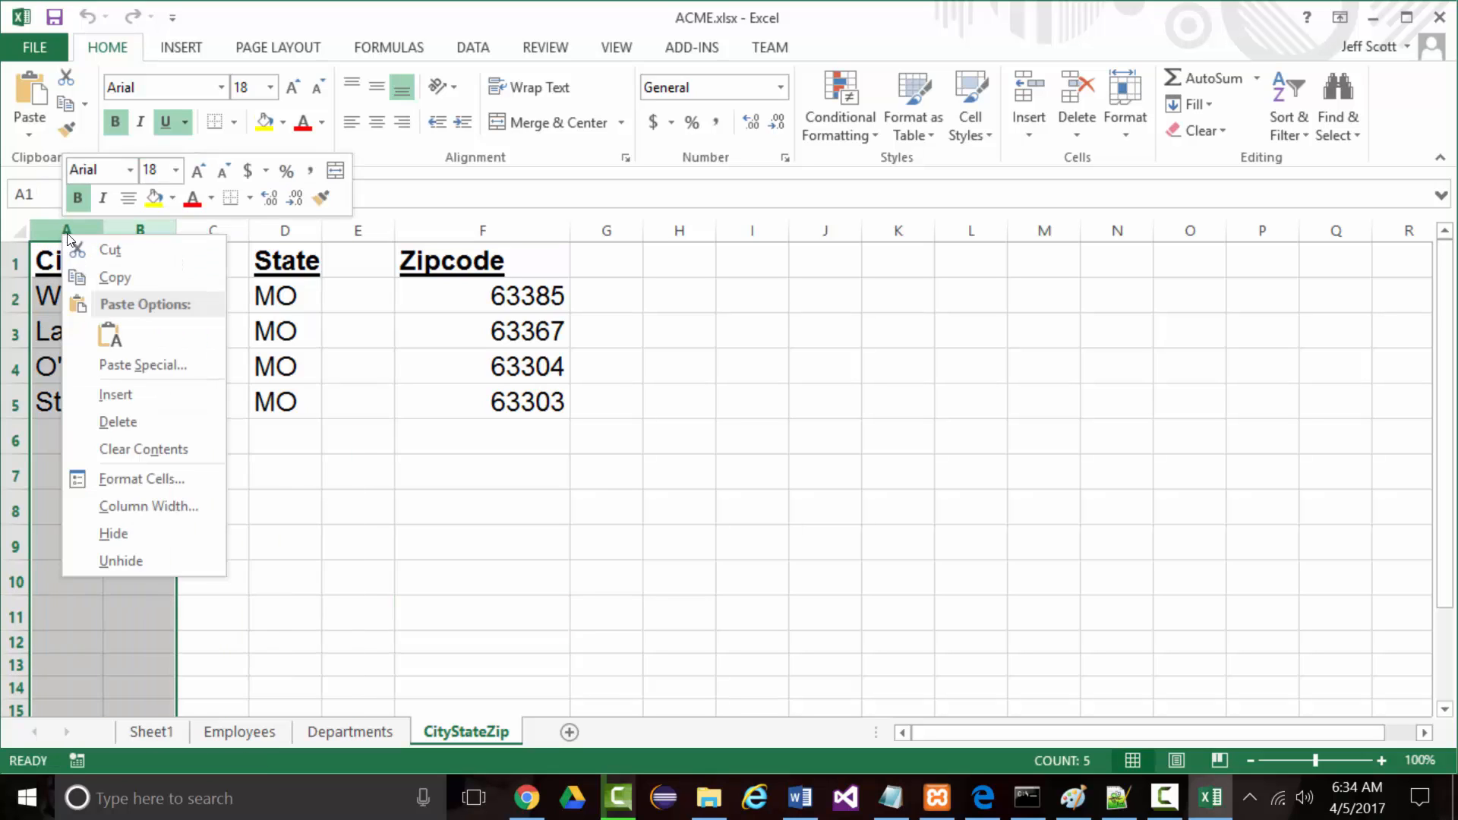
left_click(121, 390)
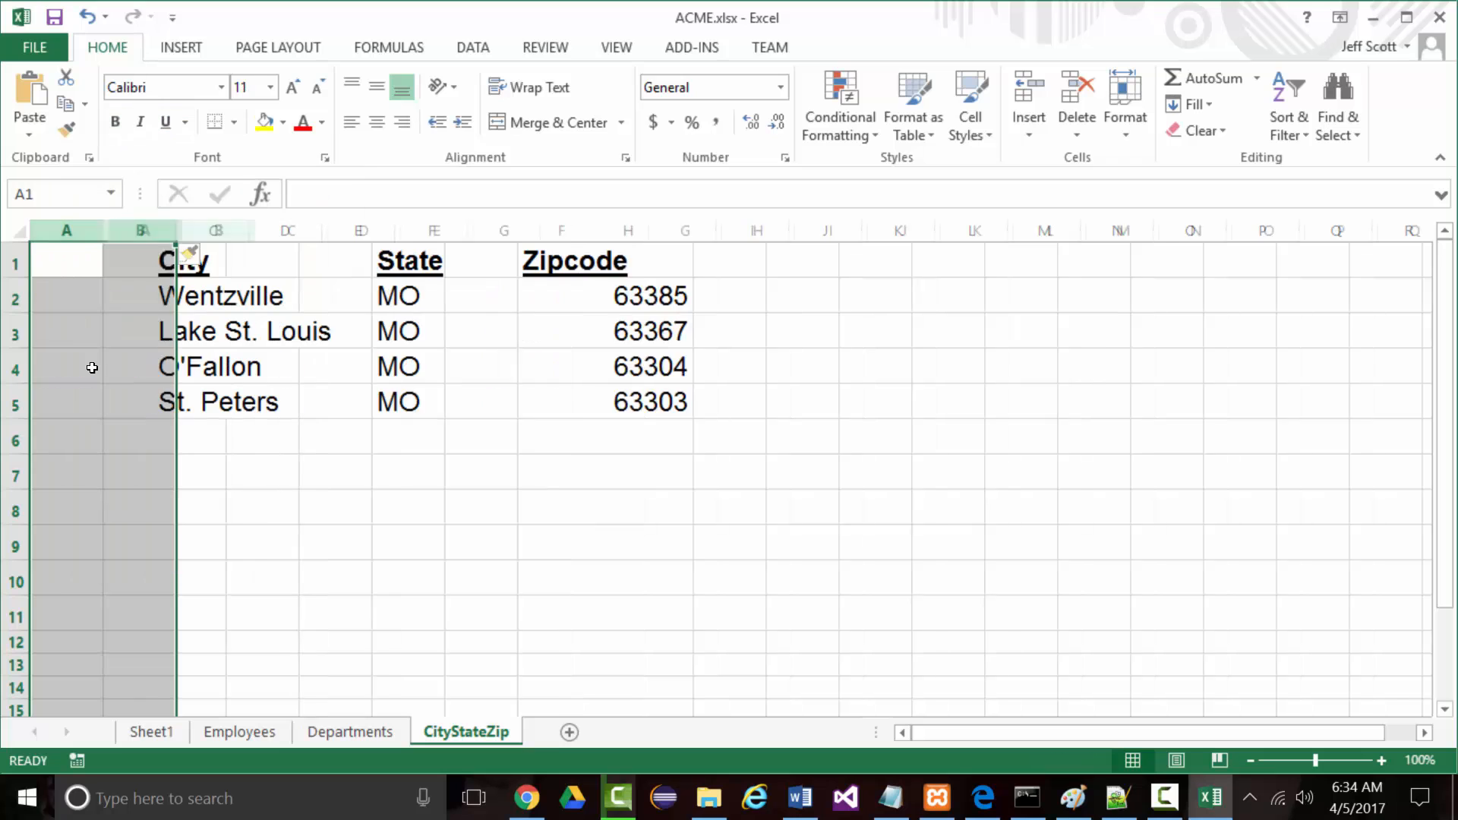
- Enter the column heading cszID in cell A1 of the CityStateZip sheet
left_click(60, 267)
type("C")
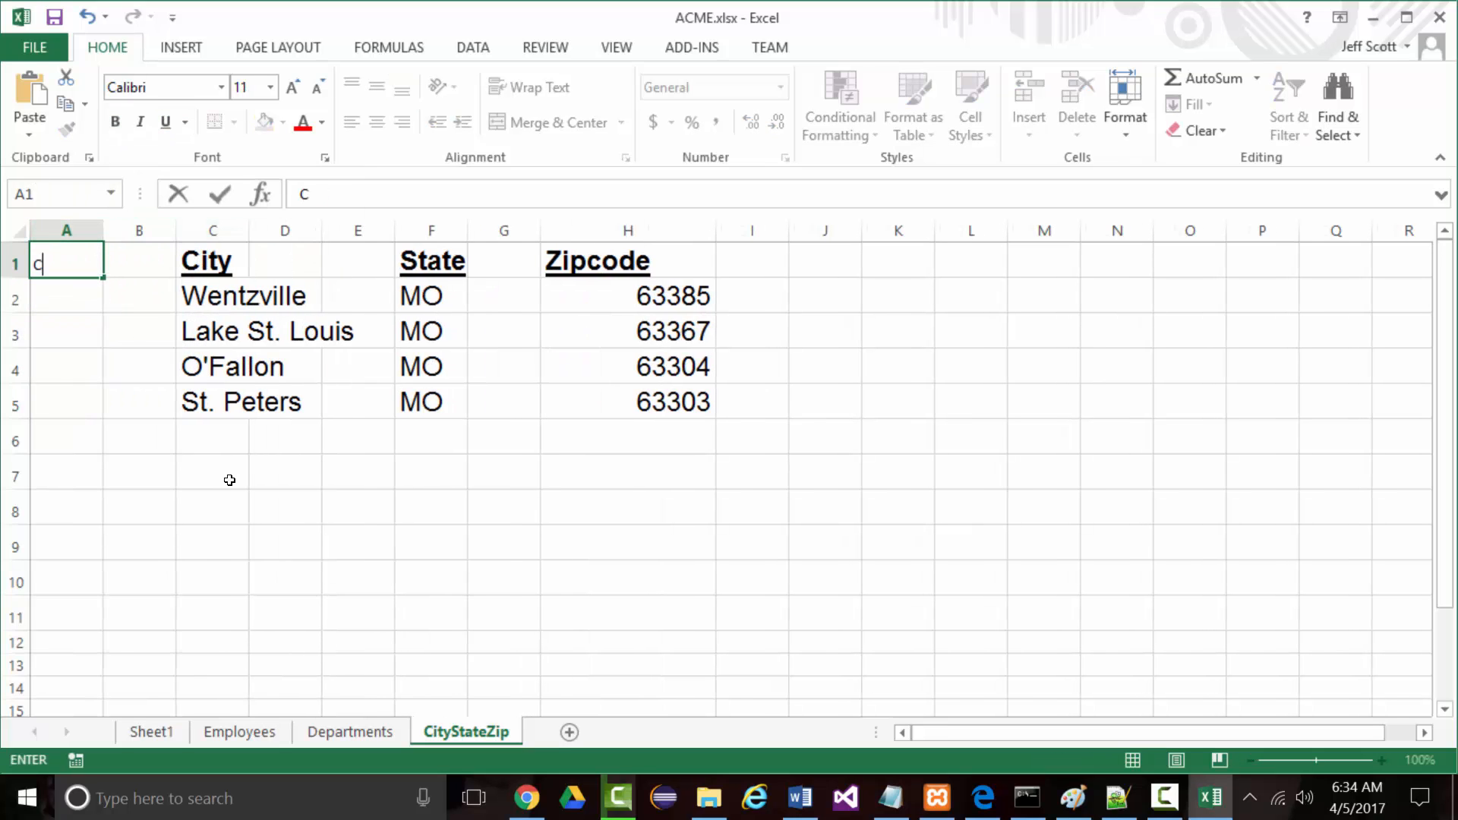
type("SZI")
key("BackSpace")
key("BackSpace")
key("BackSpace")
key("BackSpace")
type("C")
key("BackSpace")
type("cszID")
- Fill cells A2 to A5 under the cszID heading with the ID numbers 1, 2, 3 and 4
left_click(55, 300)
type("1")
key("Return")
type("2")
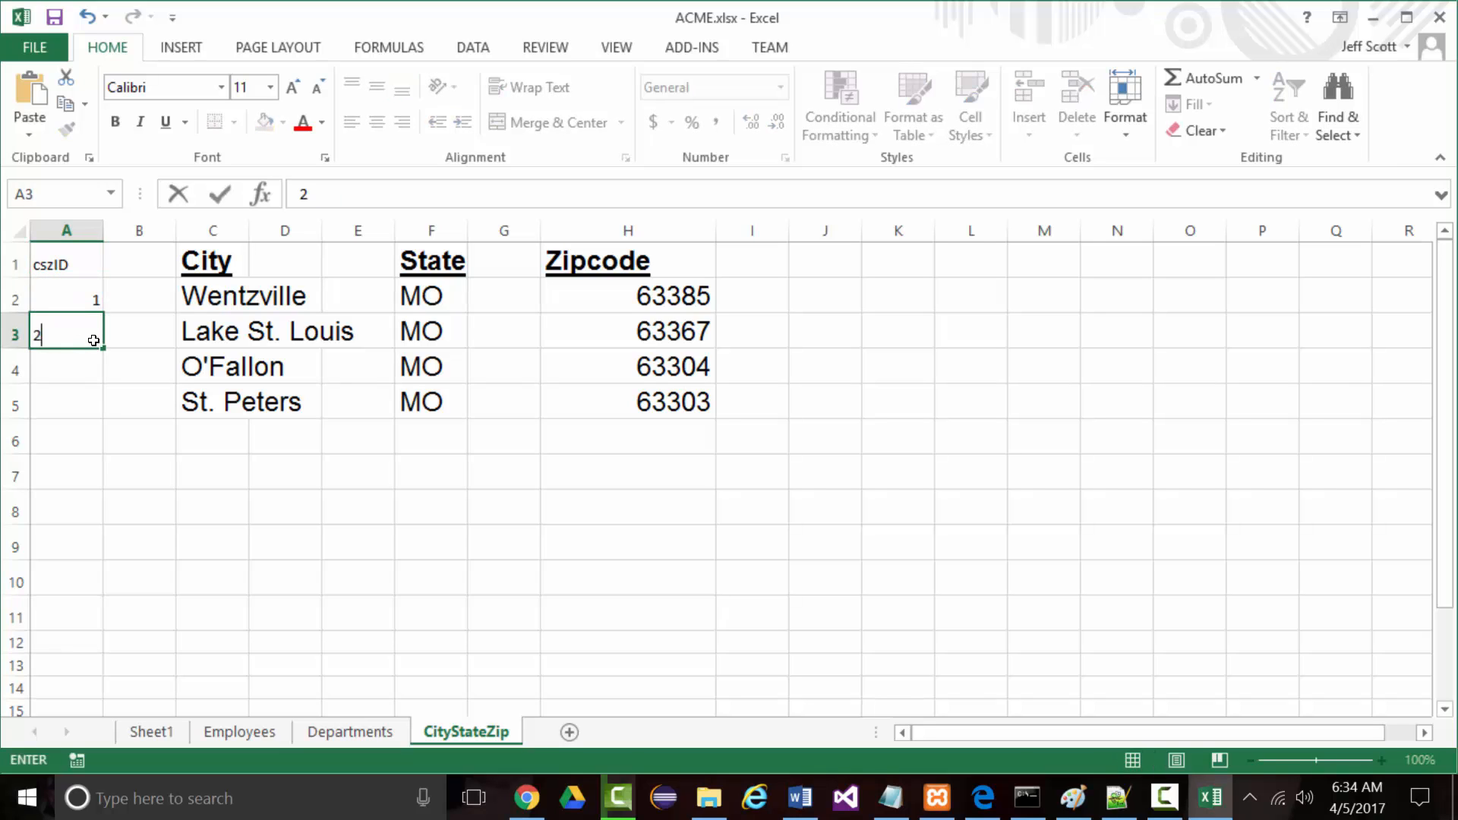
key("Return")
type("3")
key("Return")
type("4")
left_click(123, 501)
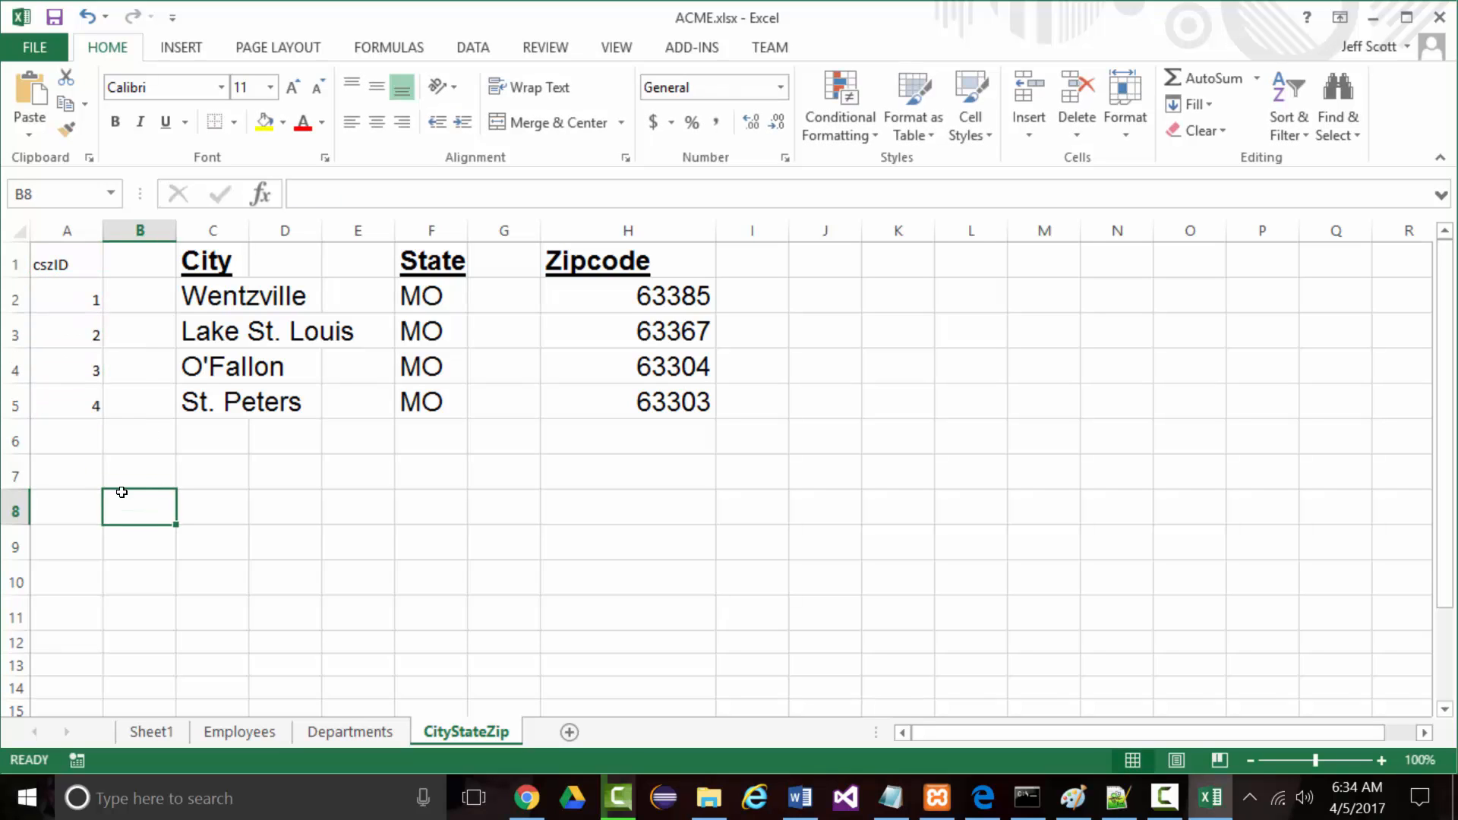
- Copy the City heading's formatting to the cszID heading and the Wentzville cell's formatting to the ID numbers in A2:A5
left_click(199, 263)
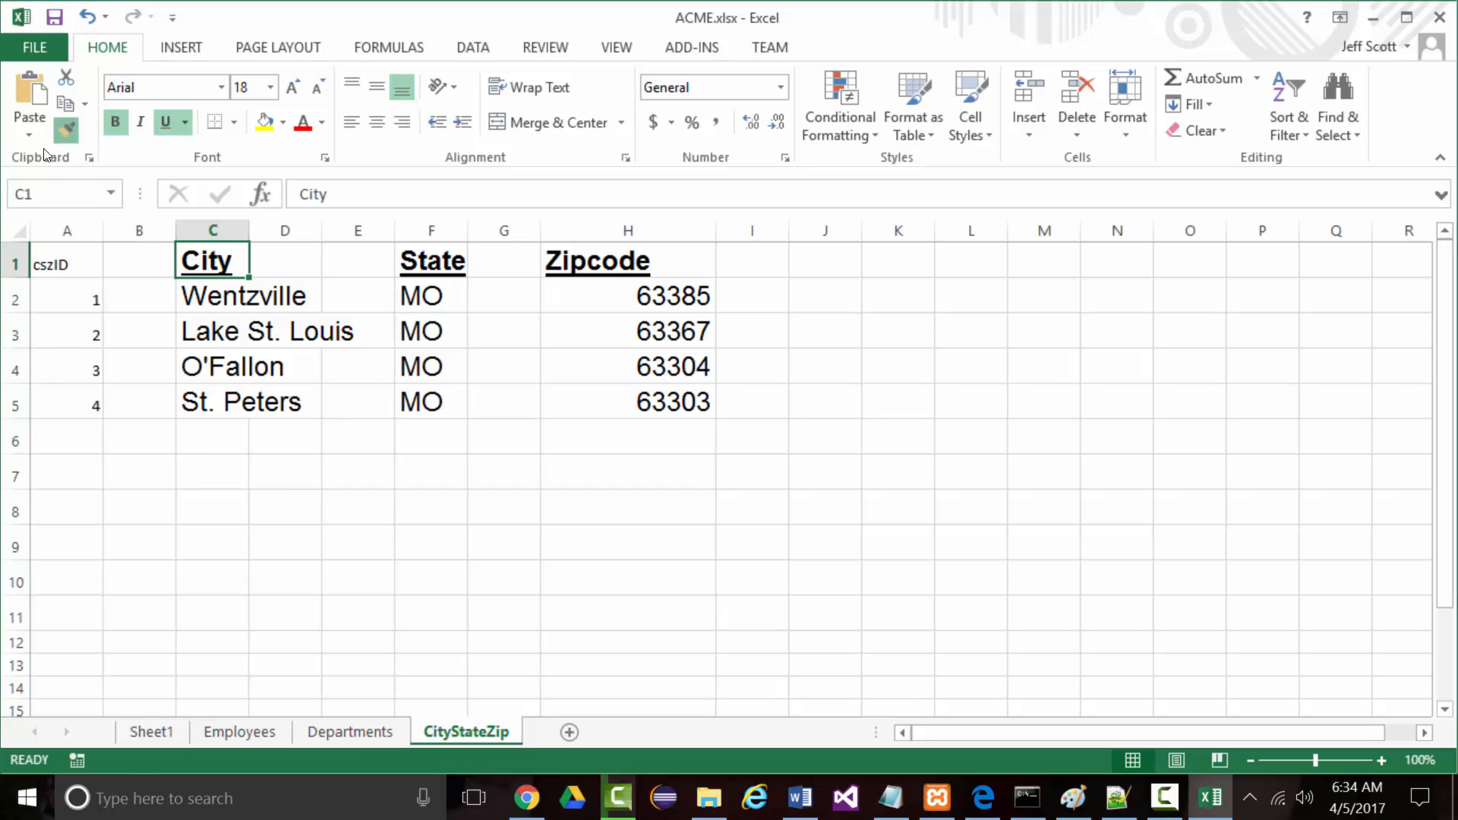
left_click(67, 129)
left_click(46, 259)
left_click(212, 299)
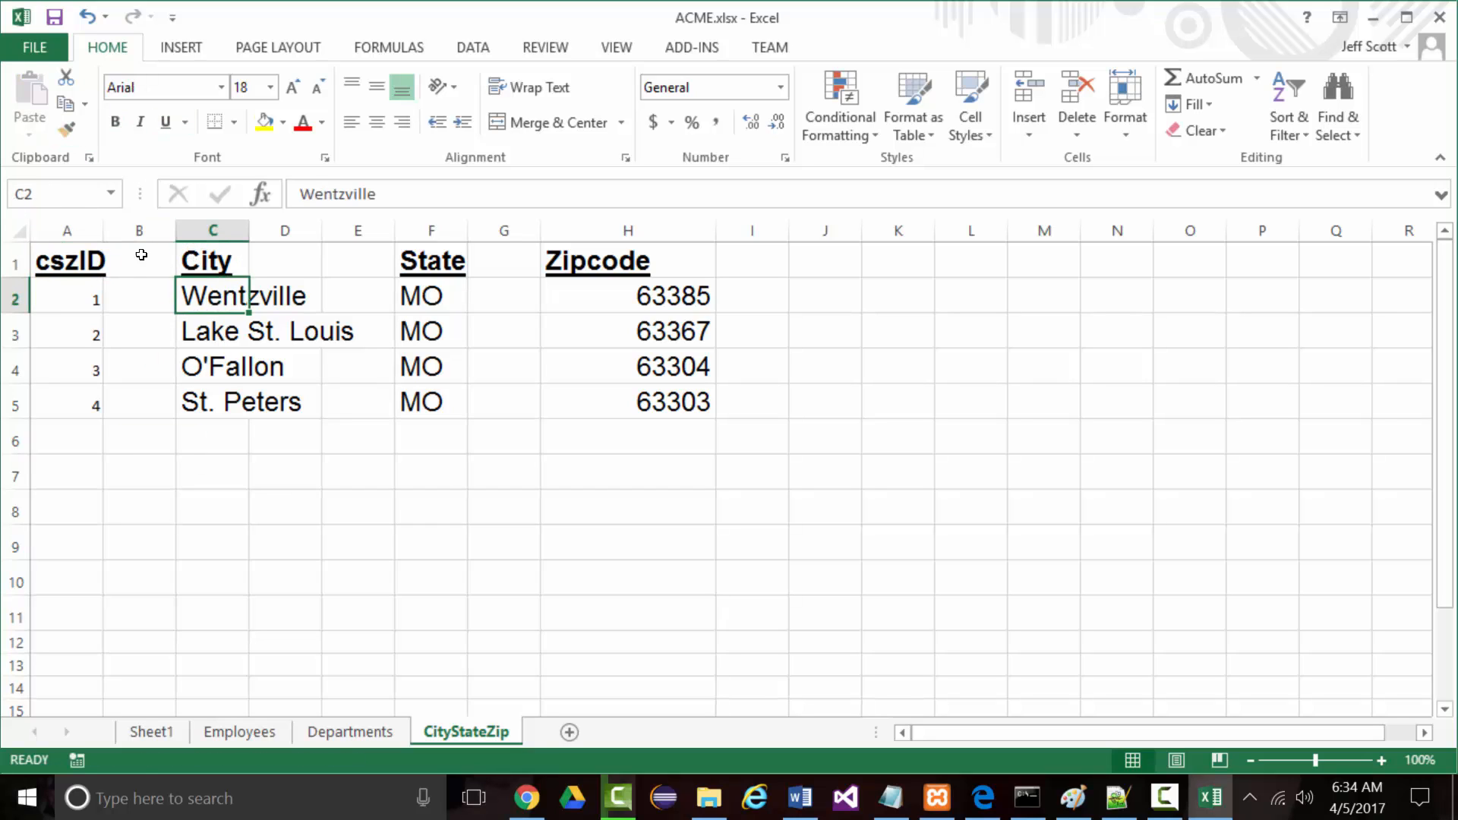
left_click(66, 129)
left_click_drag(48, 306, 79, 405)
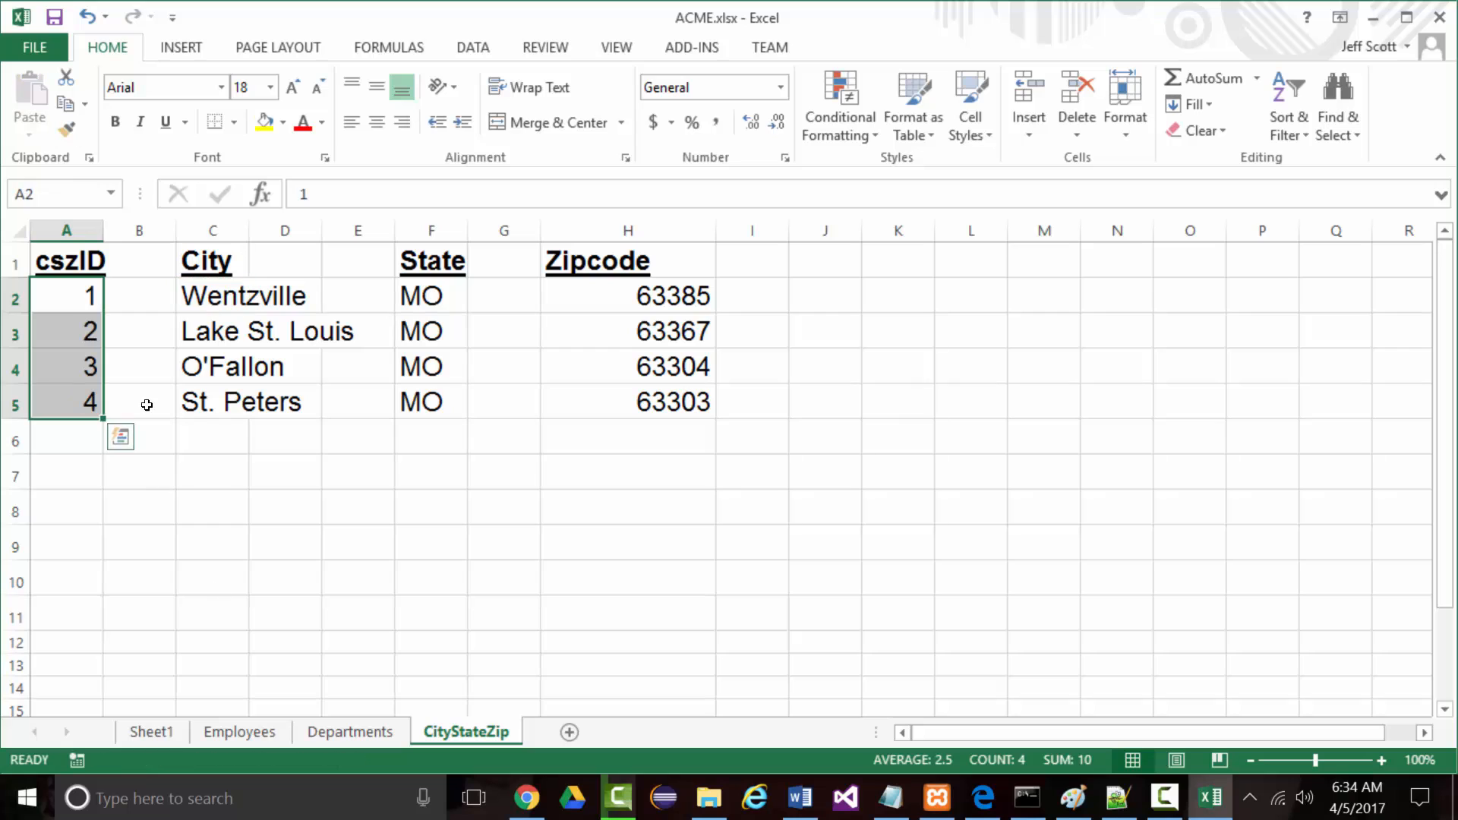
left_click(213, 613)
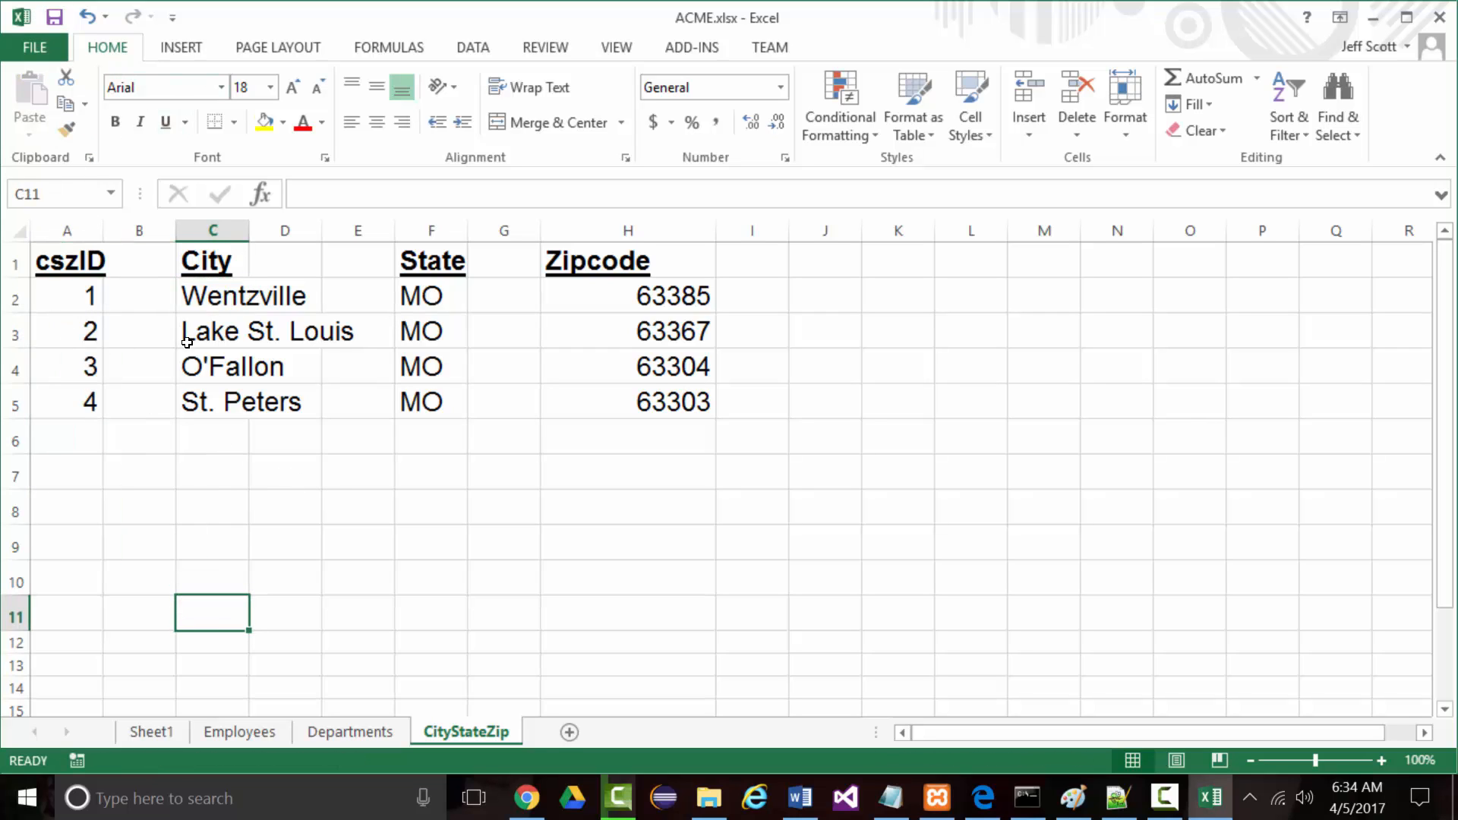
- Save the CityStateZip sheet in CSV (Comma delimited) format as CityStateZip.csv in the CSV-Files folder, replacing the existing file
left_click(35, 43)
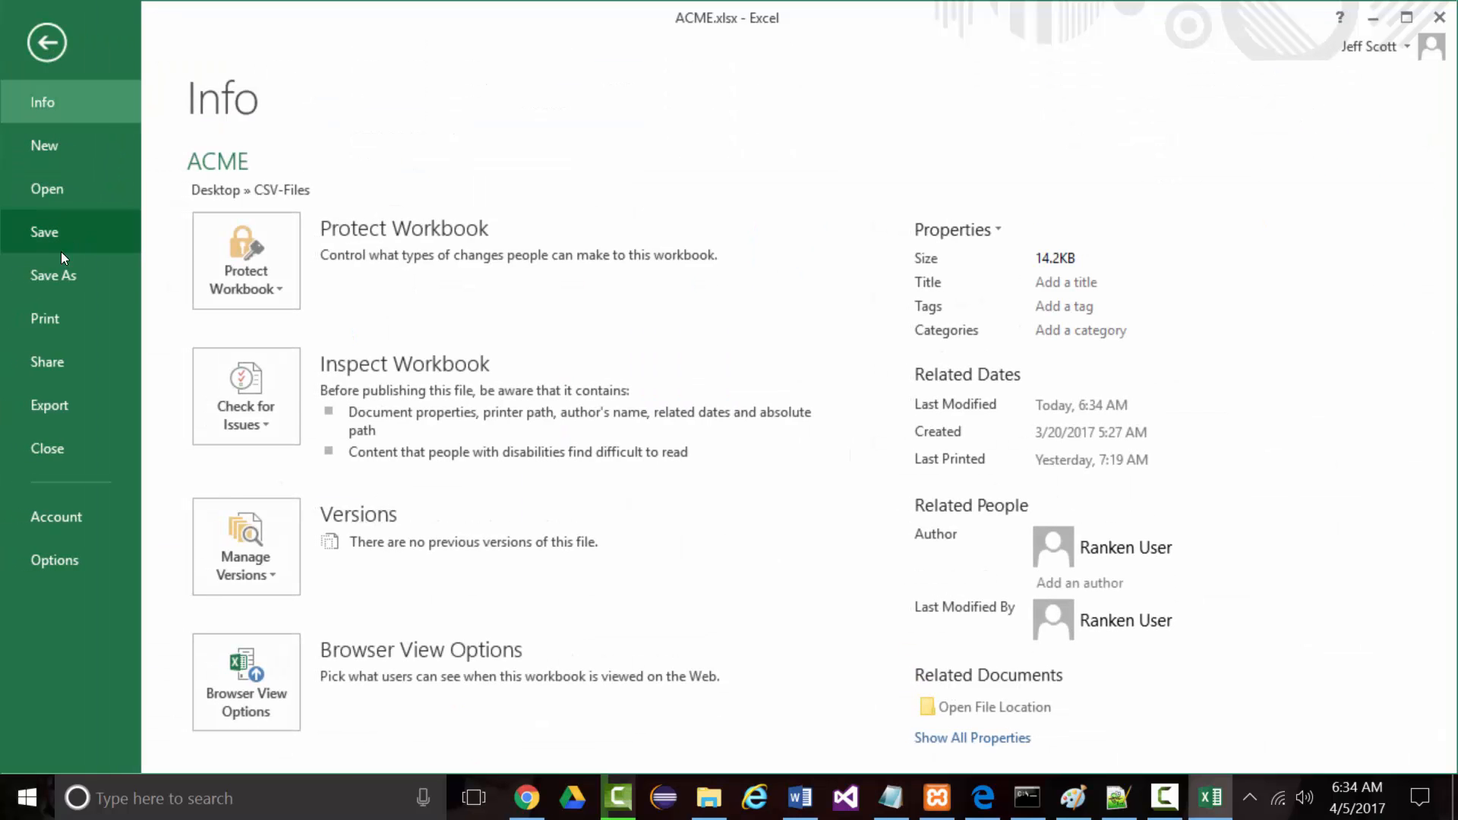
left_click(61, 272)
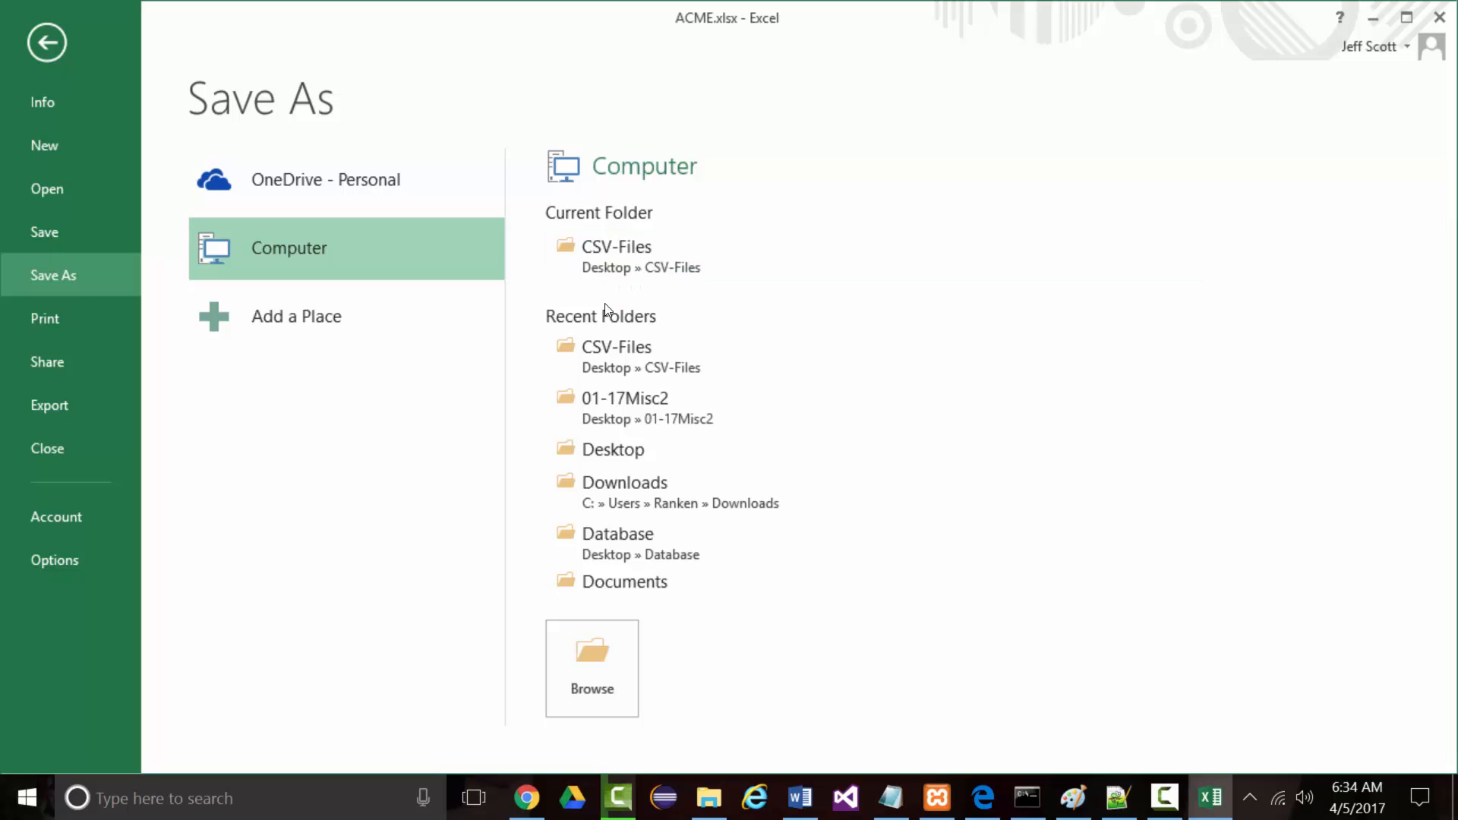
left_click(565, 334)
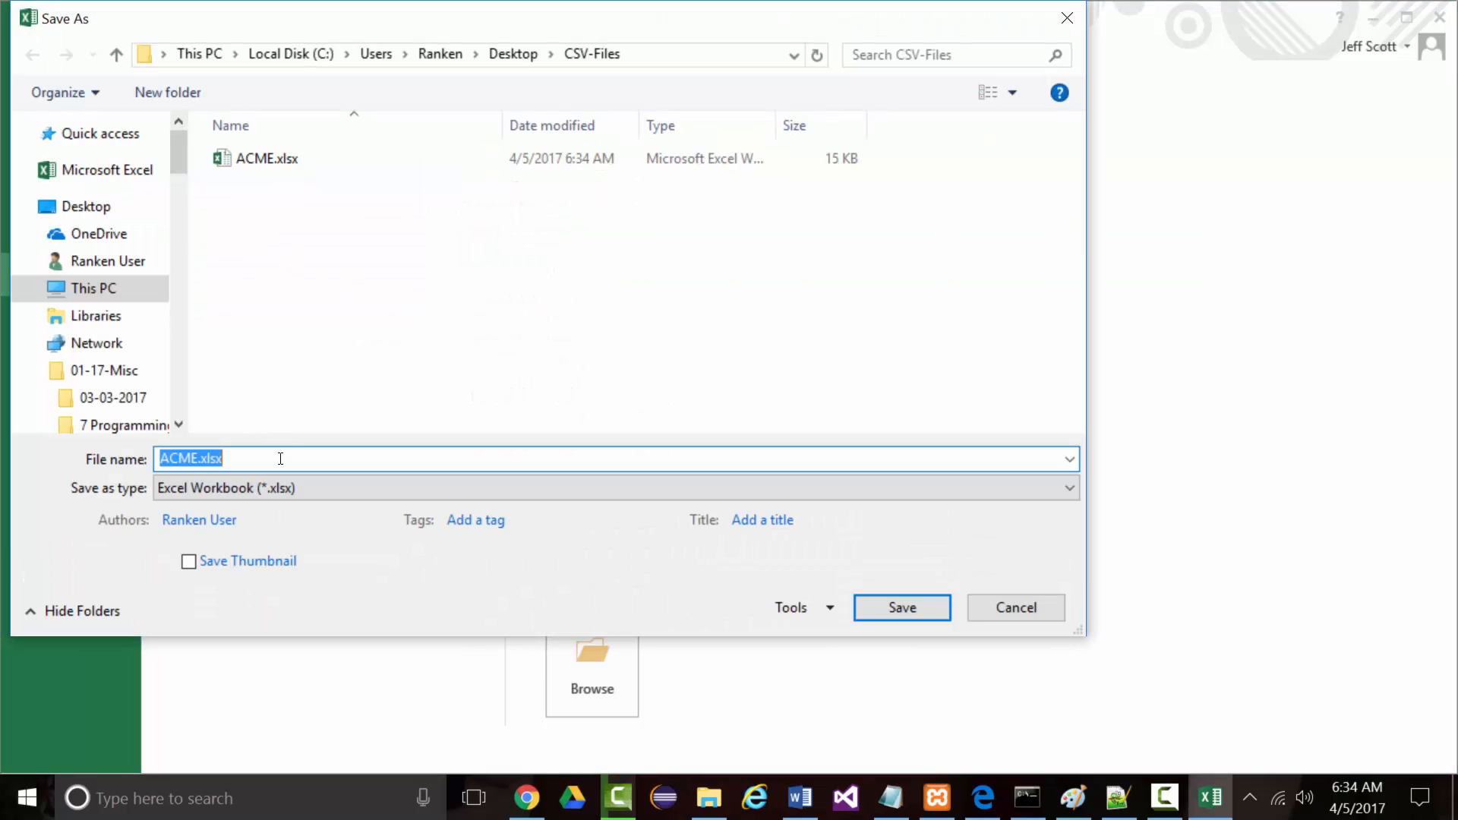
left_click(330, 490)
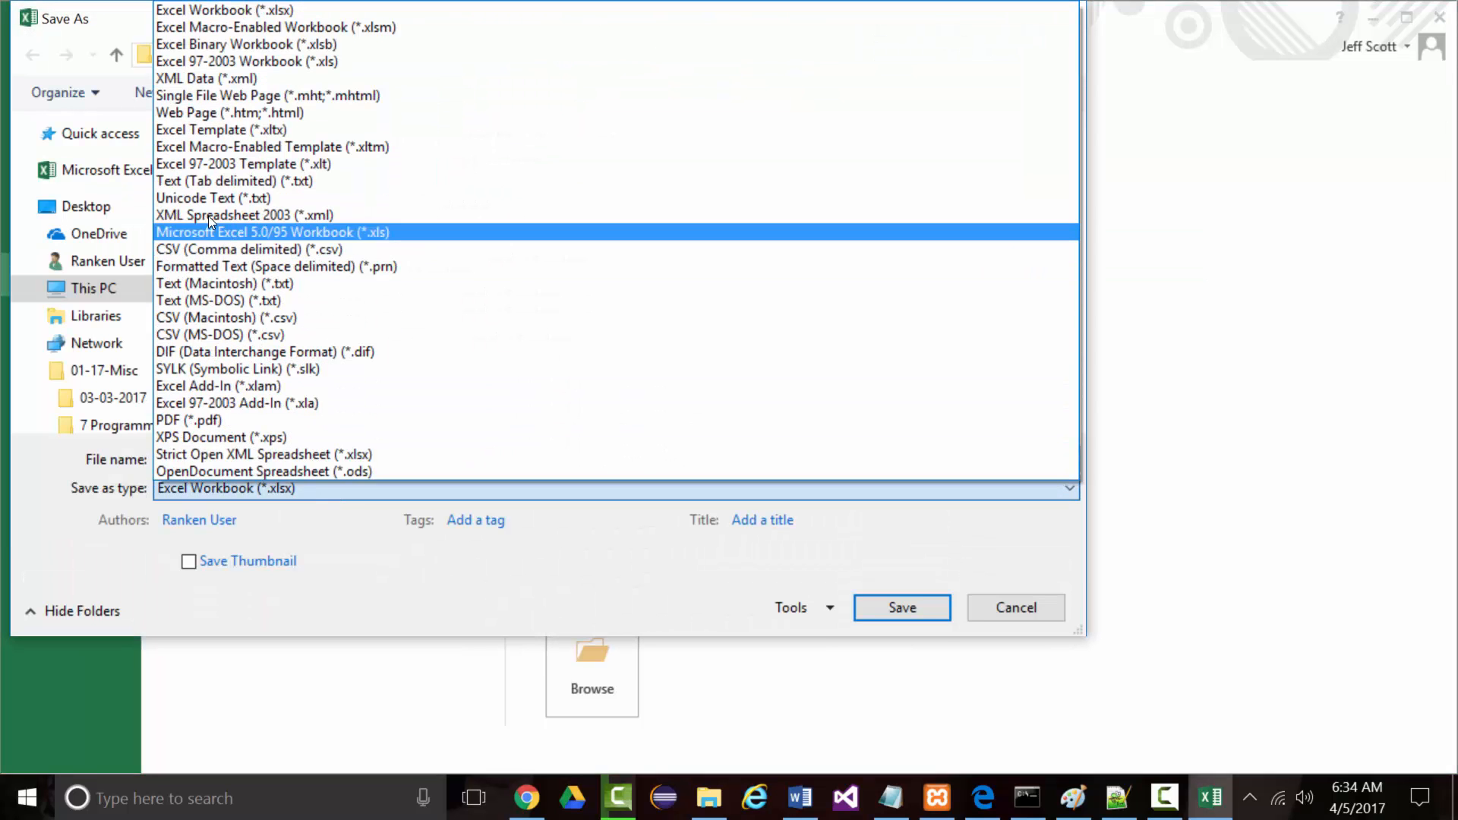
left_click(214, 249)
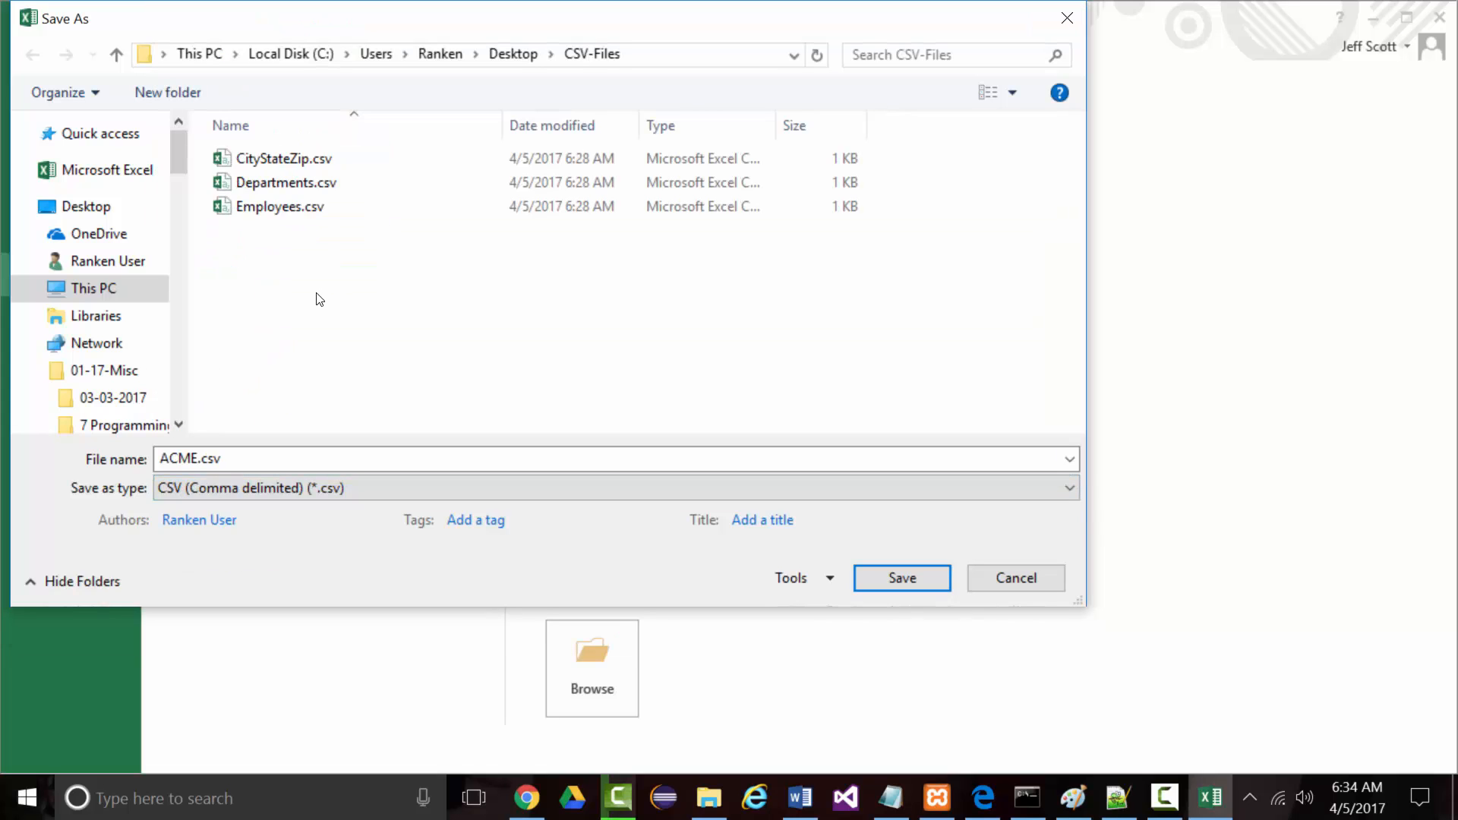
left_click(258, 159)
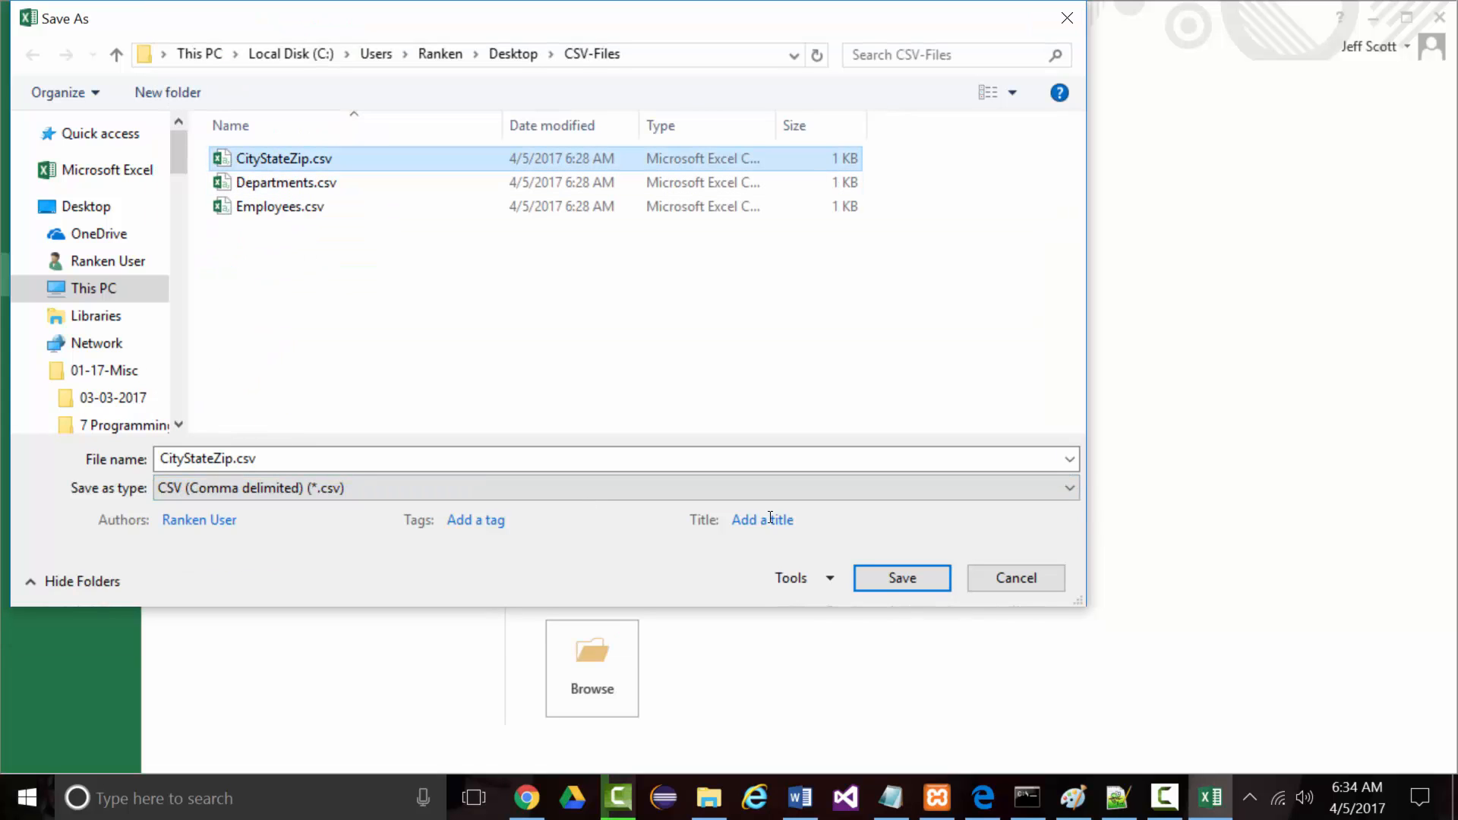
left_click(879, 577)
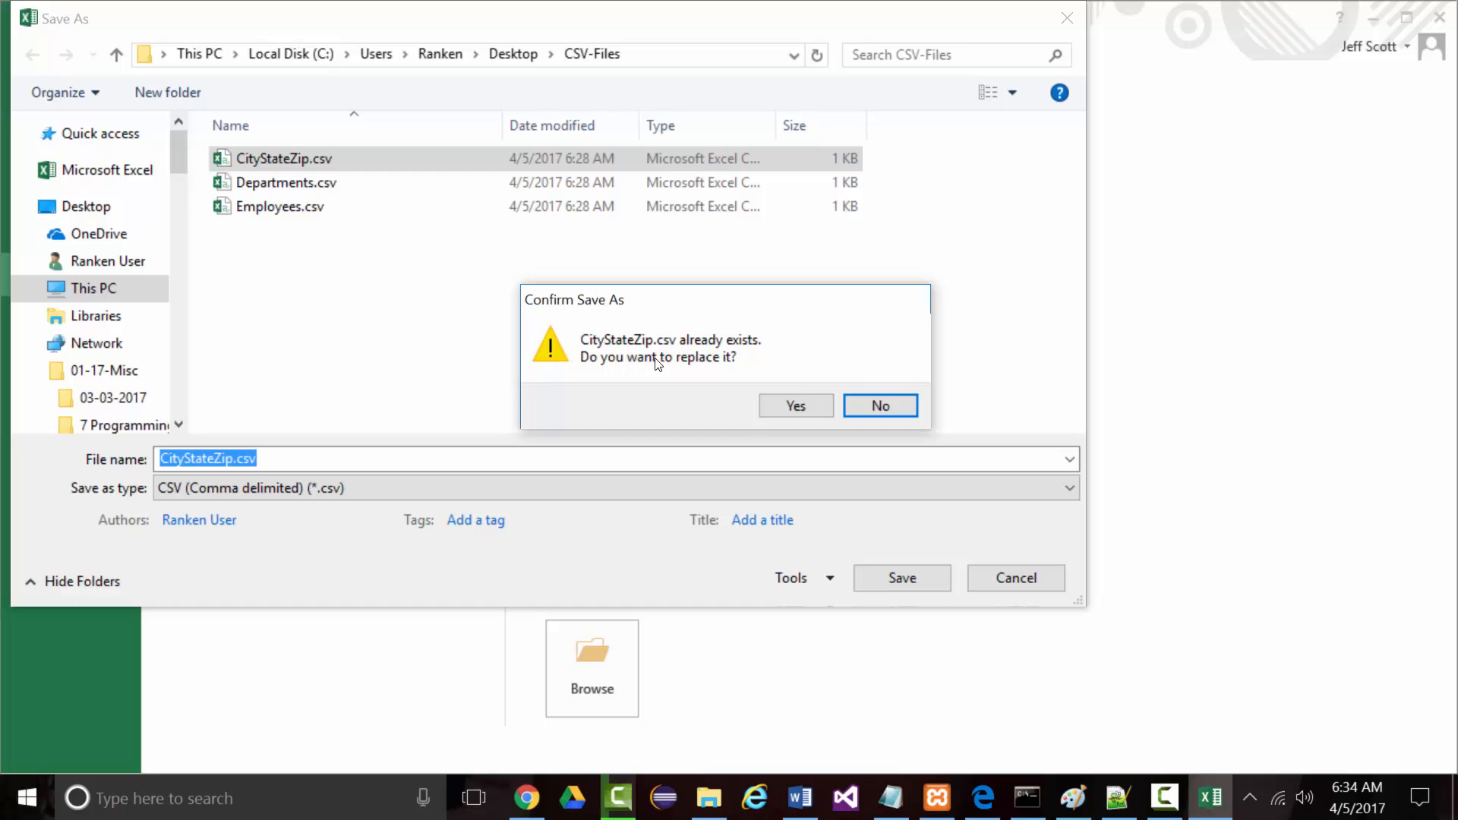
left_click(794, 406)
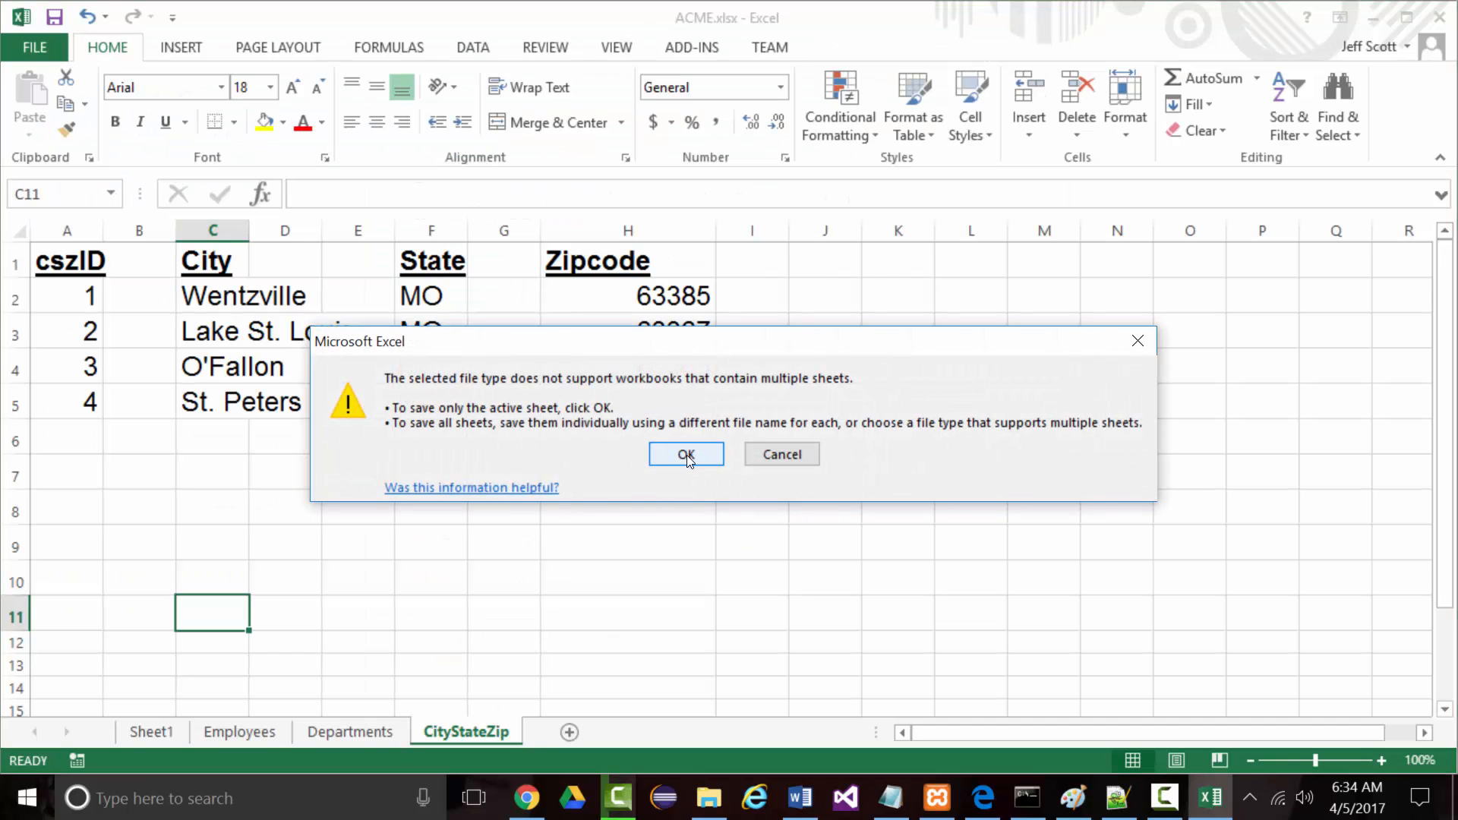
left_click(687, 455)
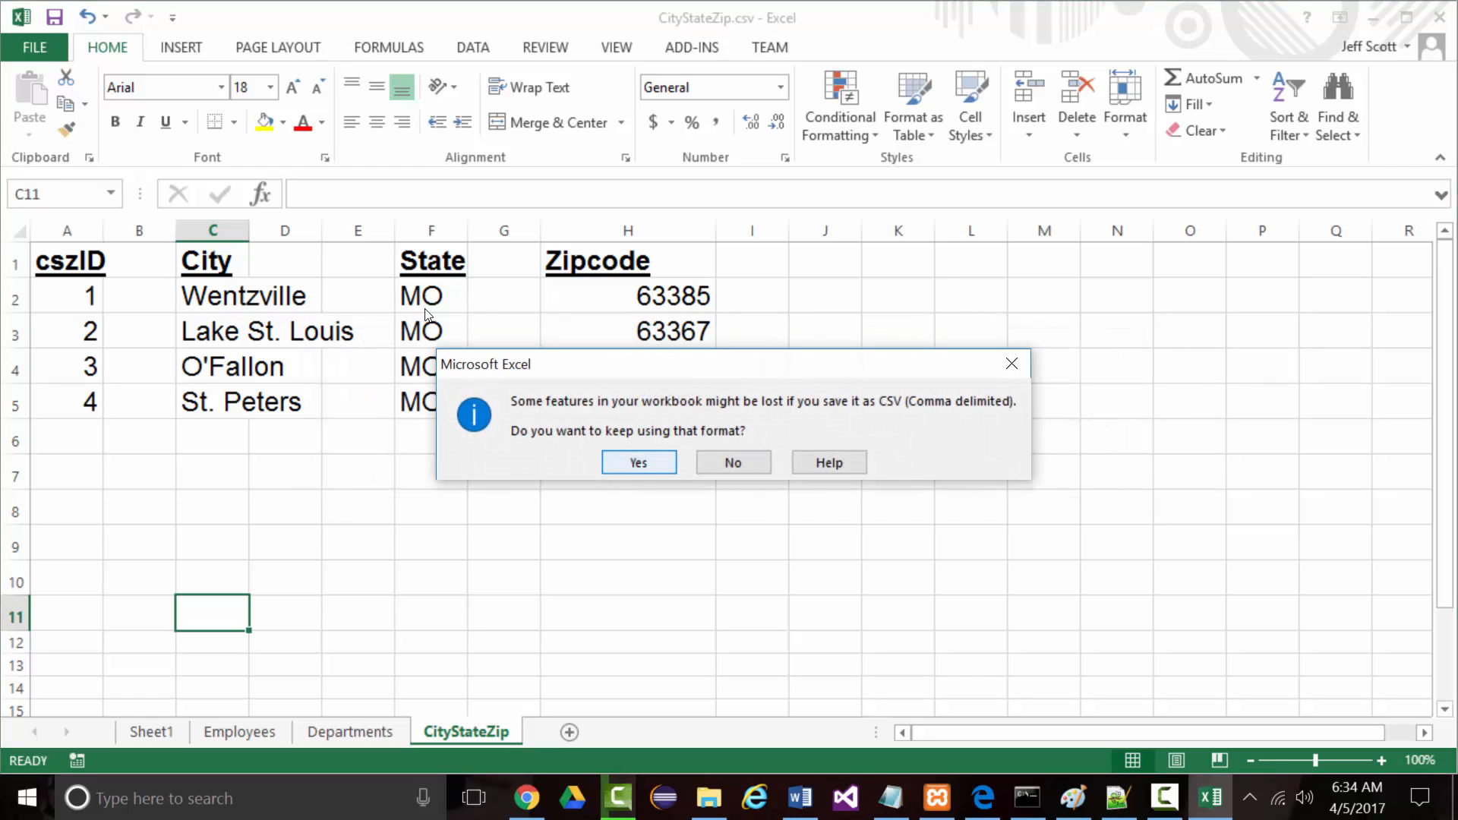
left_click(638, 464)
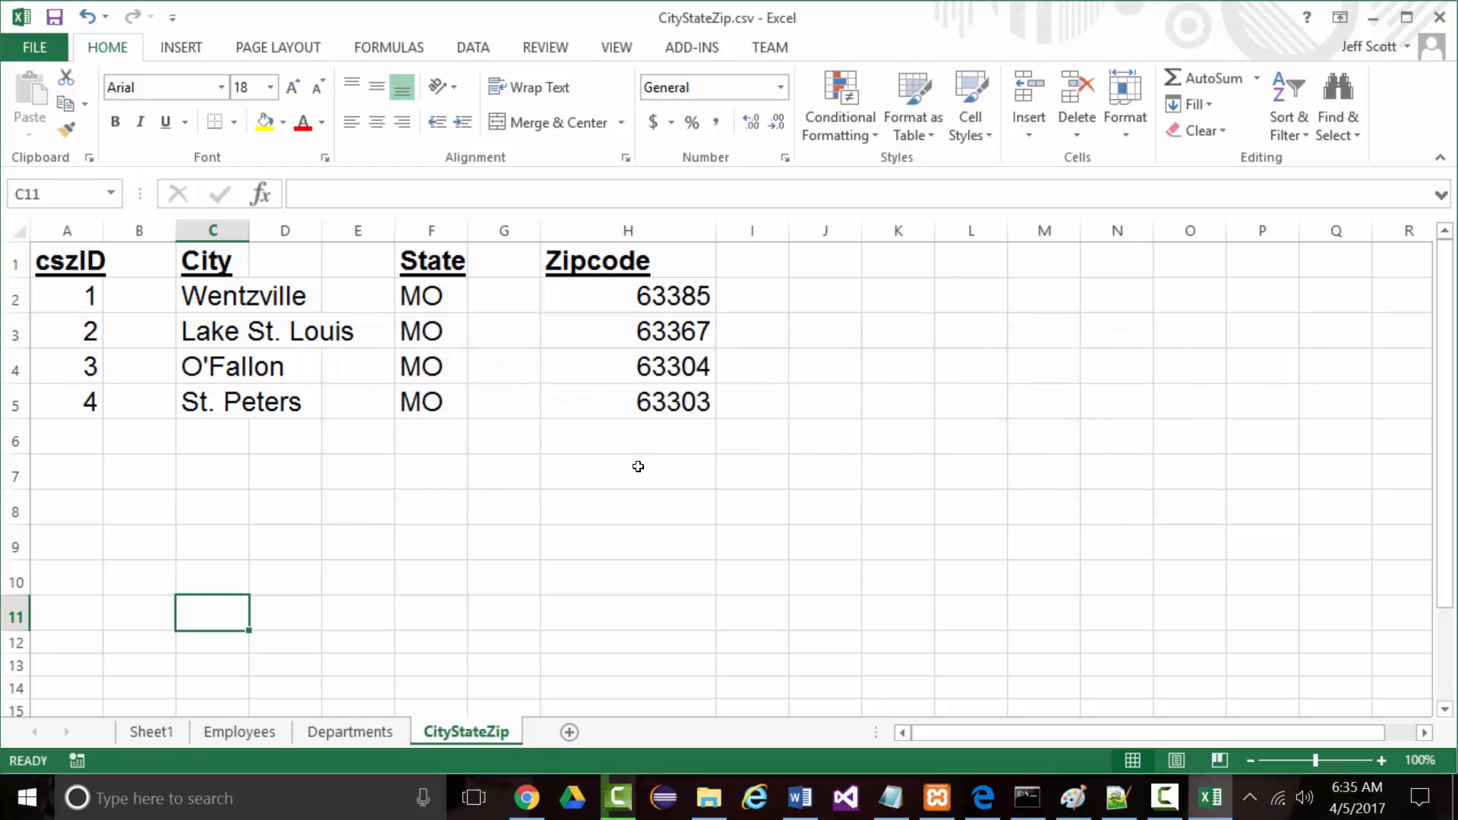
- Switch to the desktop's CSV-Files folder and open CityStateZip.csv in Notepad++
left_click(1372, 22)
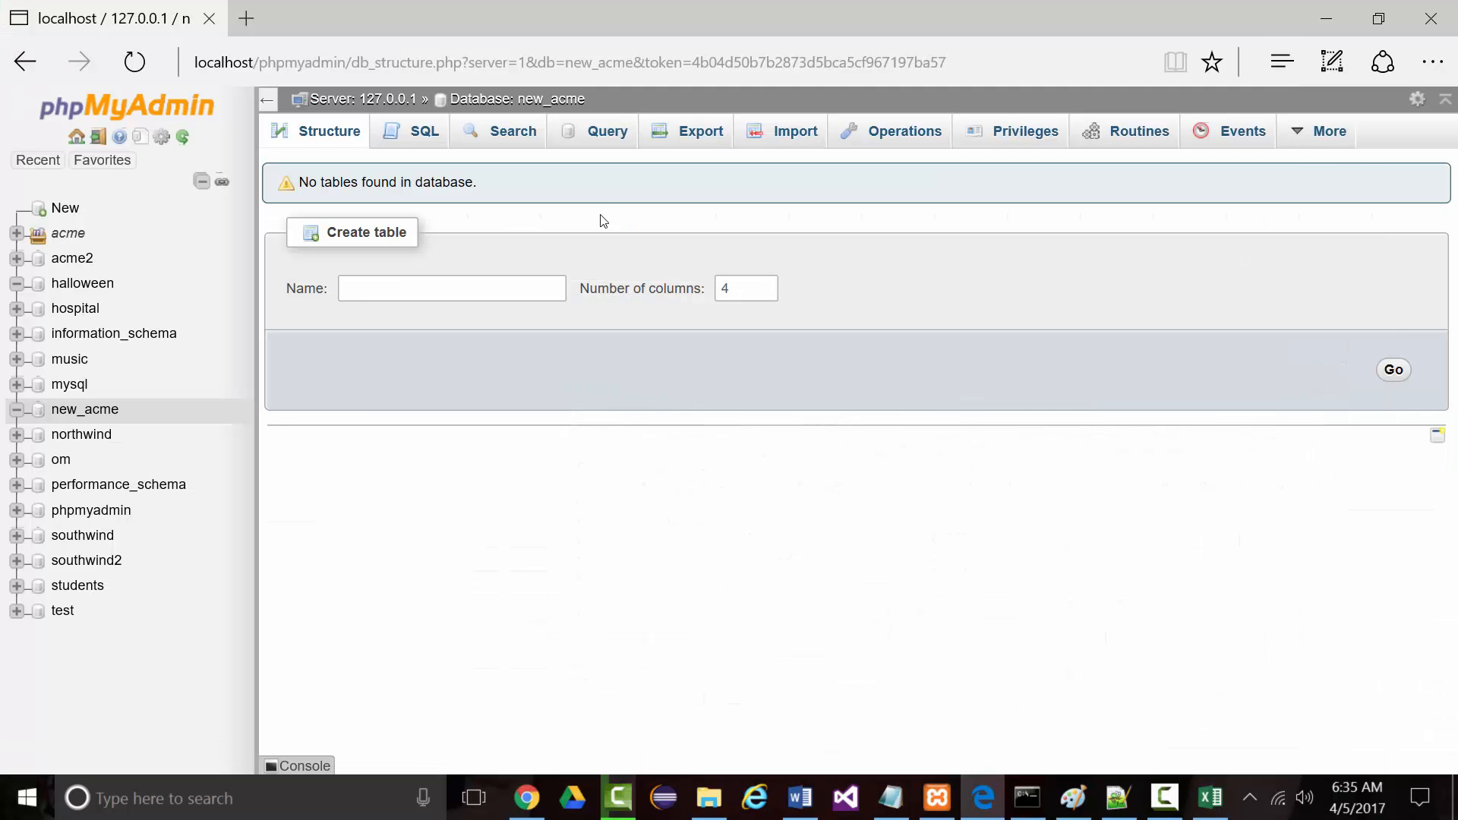
left_click(1337, 29)
left_click(1366, 13)
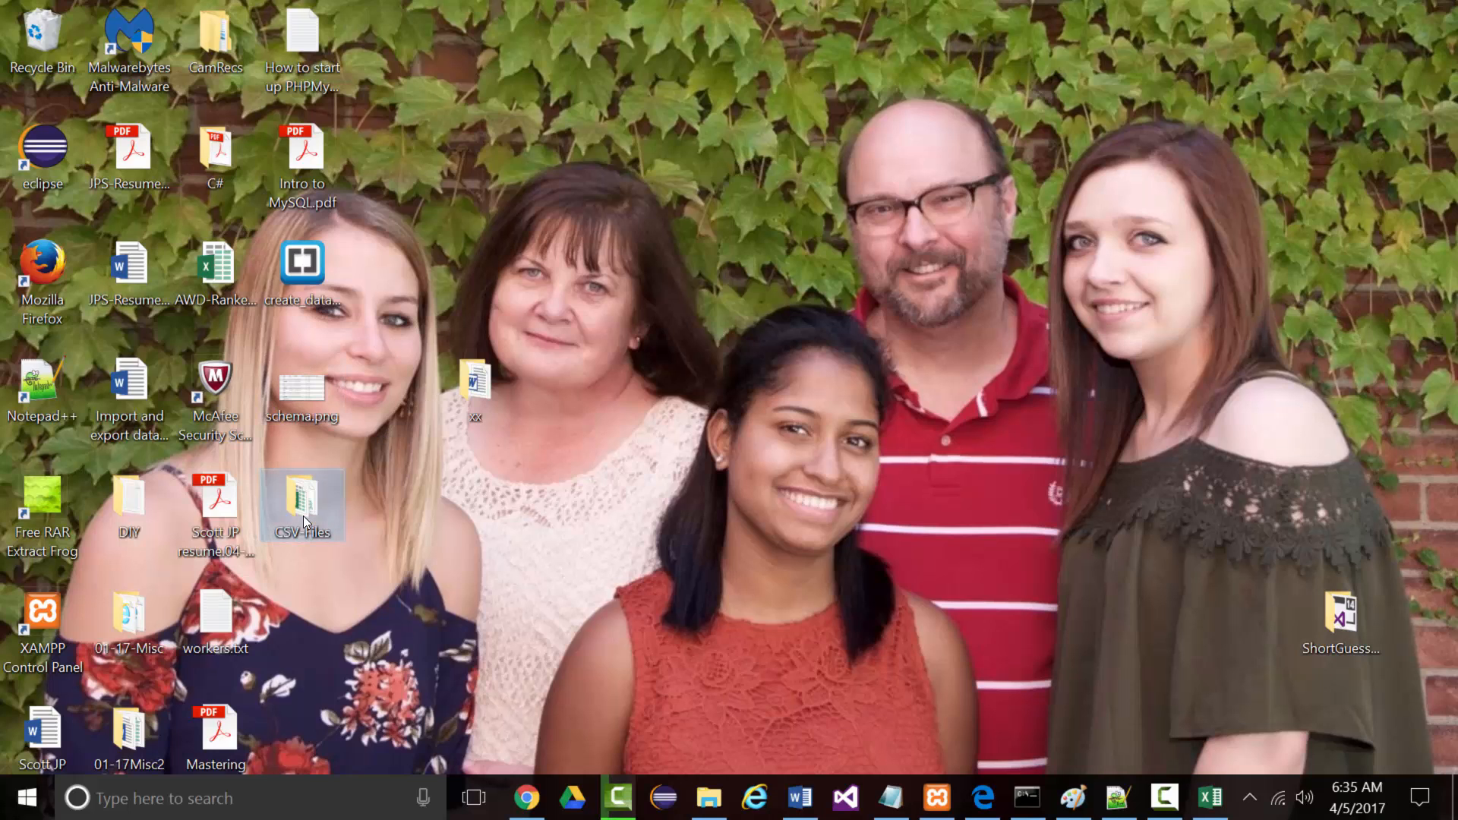
double_click(303, 516)
right_click(597, 334)
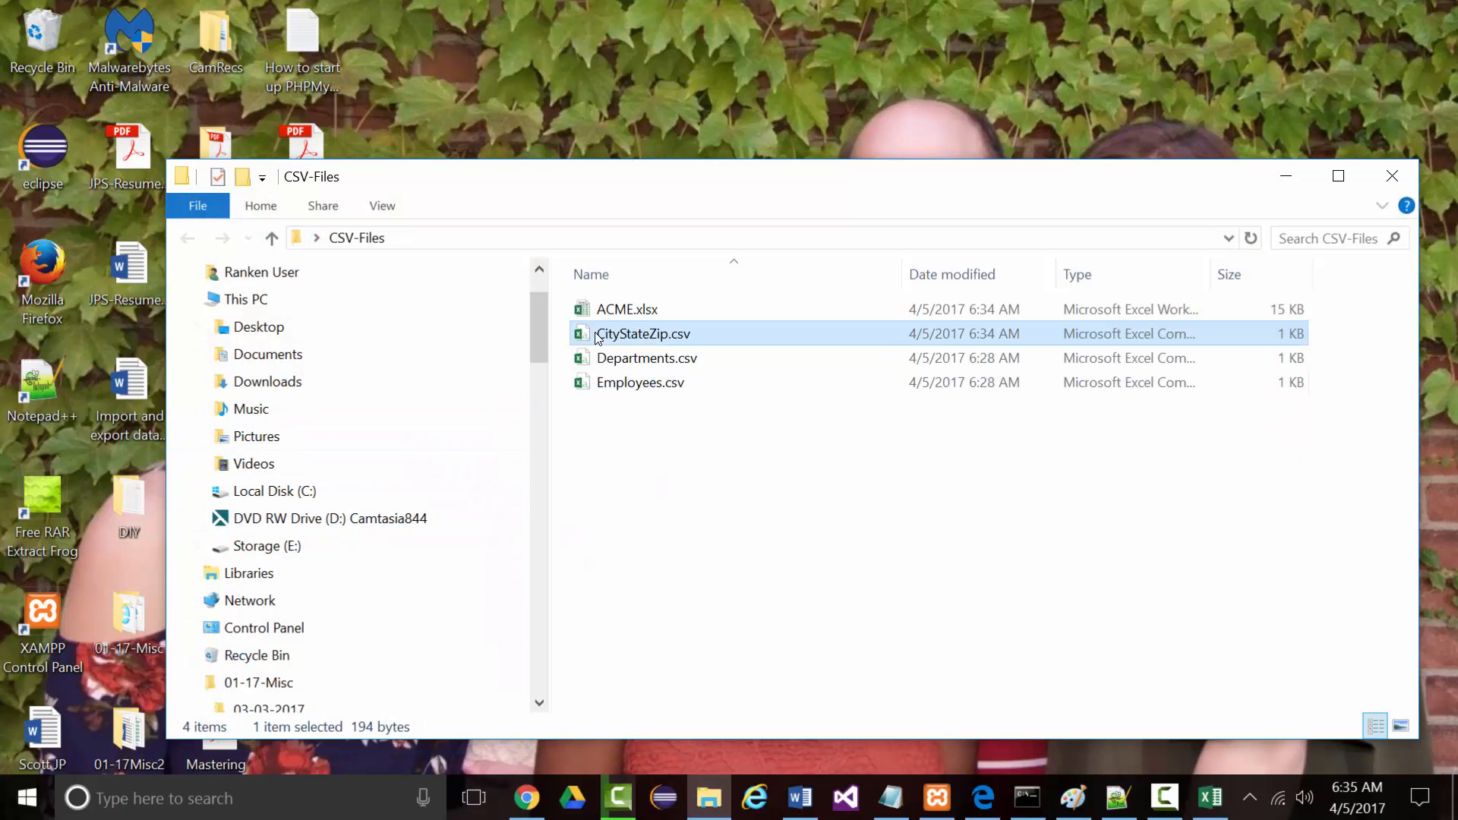
left_click(683, 415)
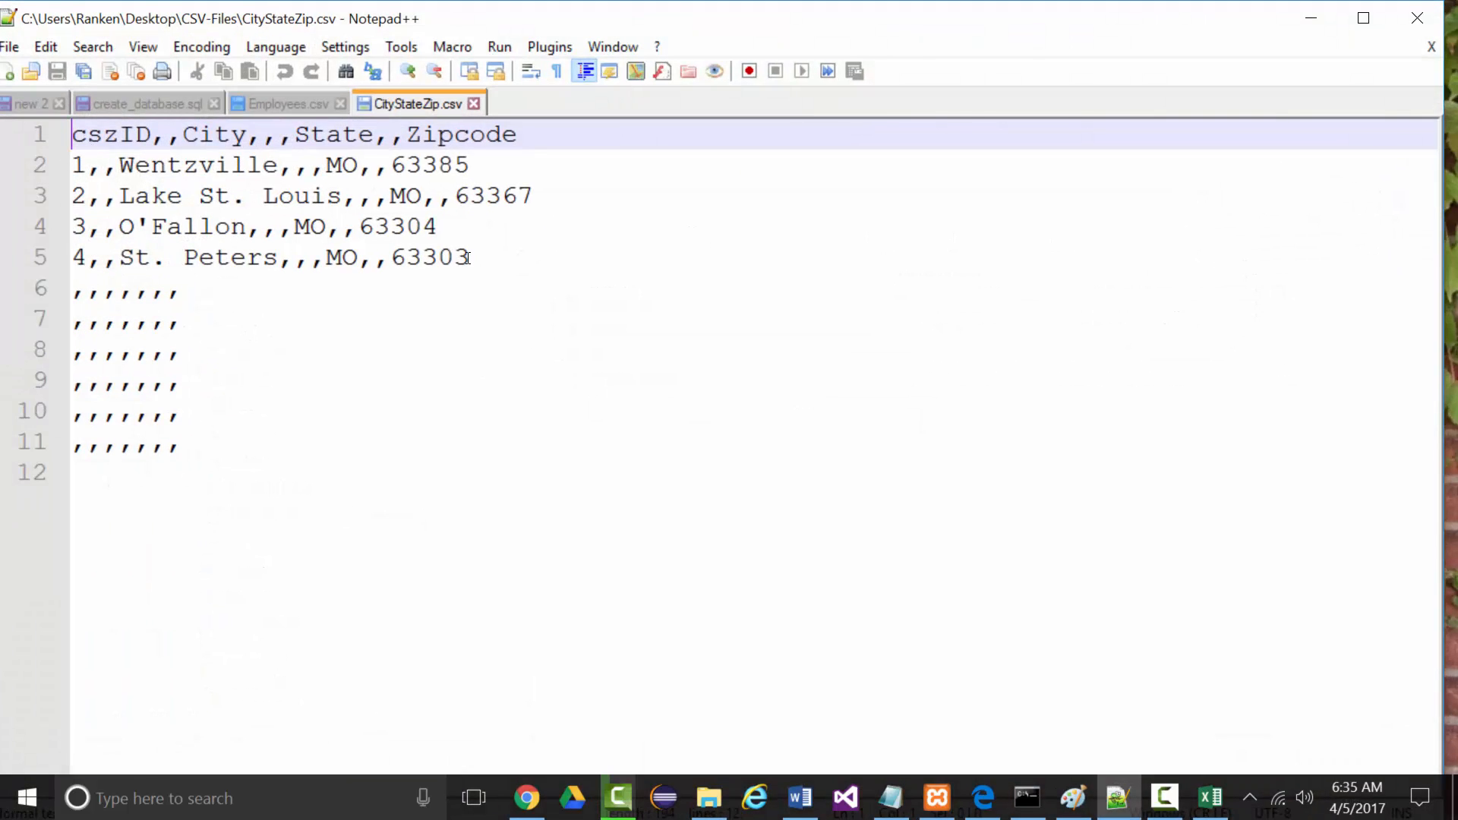
- Delete the comma-only lines after the St. Peters record and try to save CityStateZip.csv, relaunching Notepad++ in Administrator mode
left_click_drag(471, 259, 481, 515)
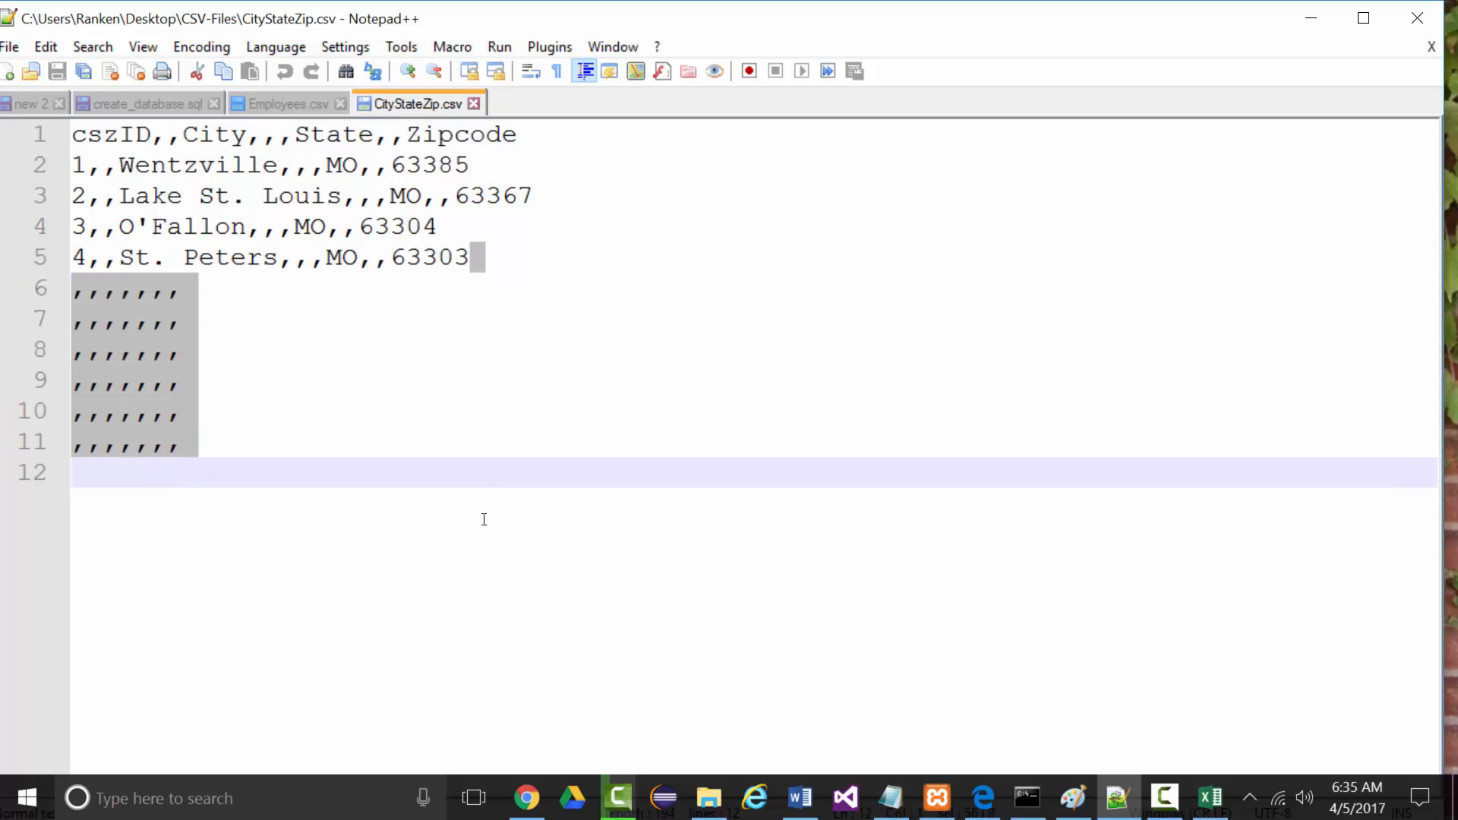
key("Delete")
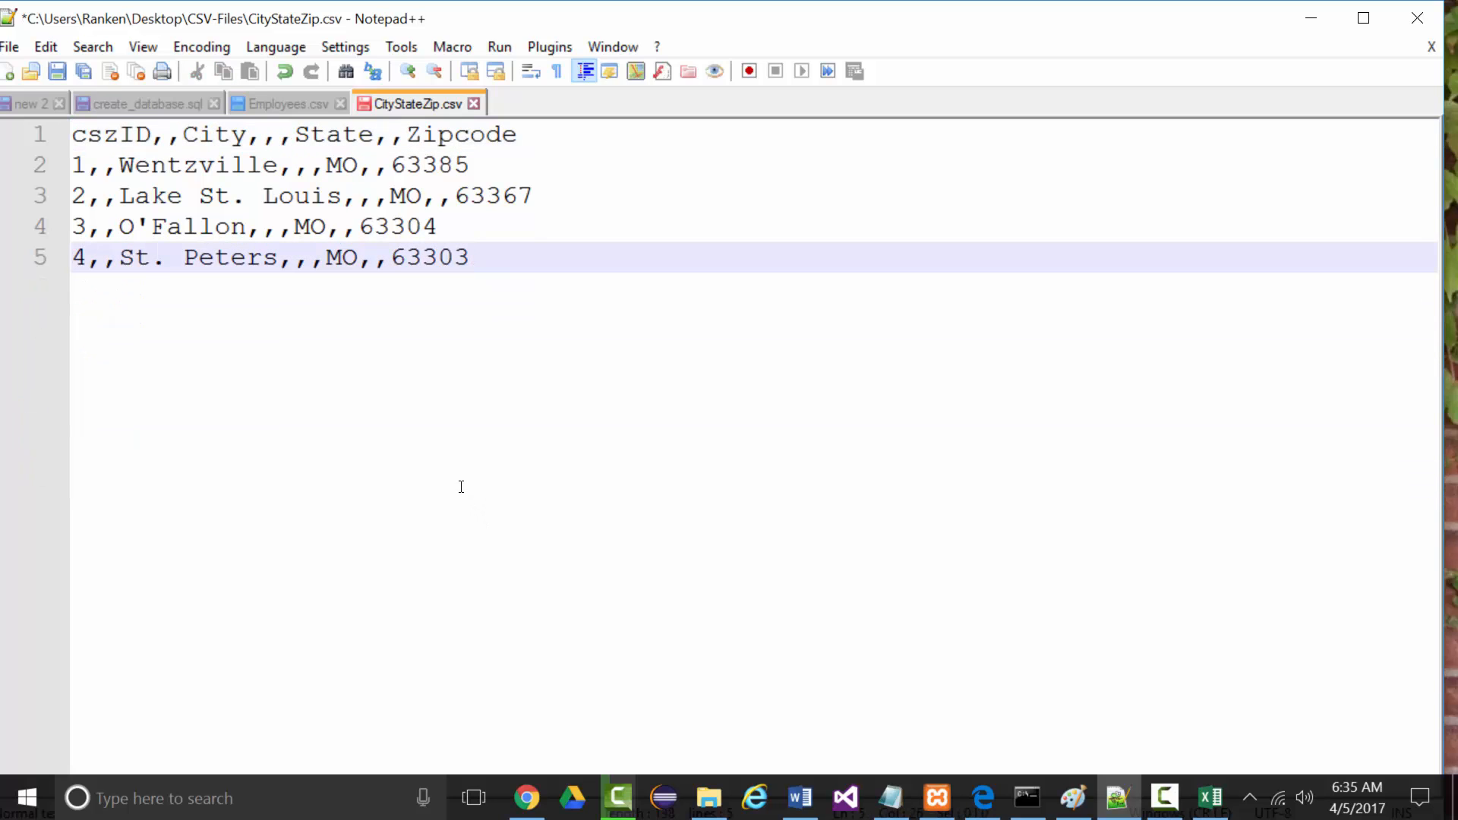
key("ctrl+s")
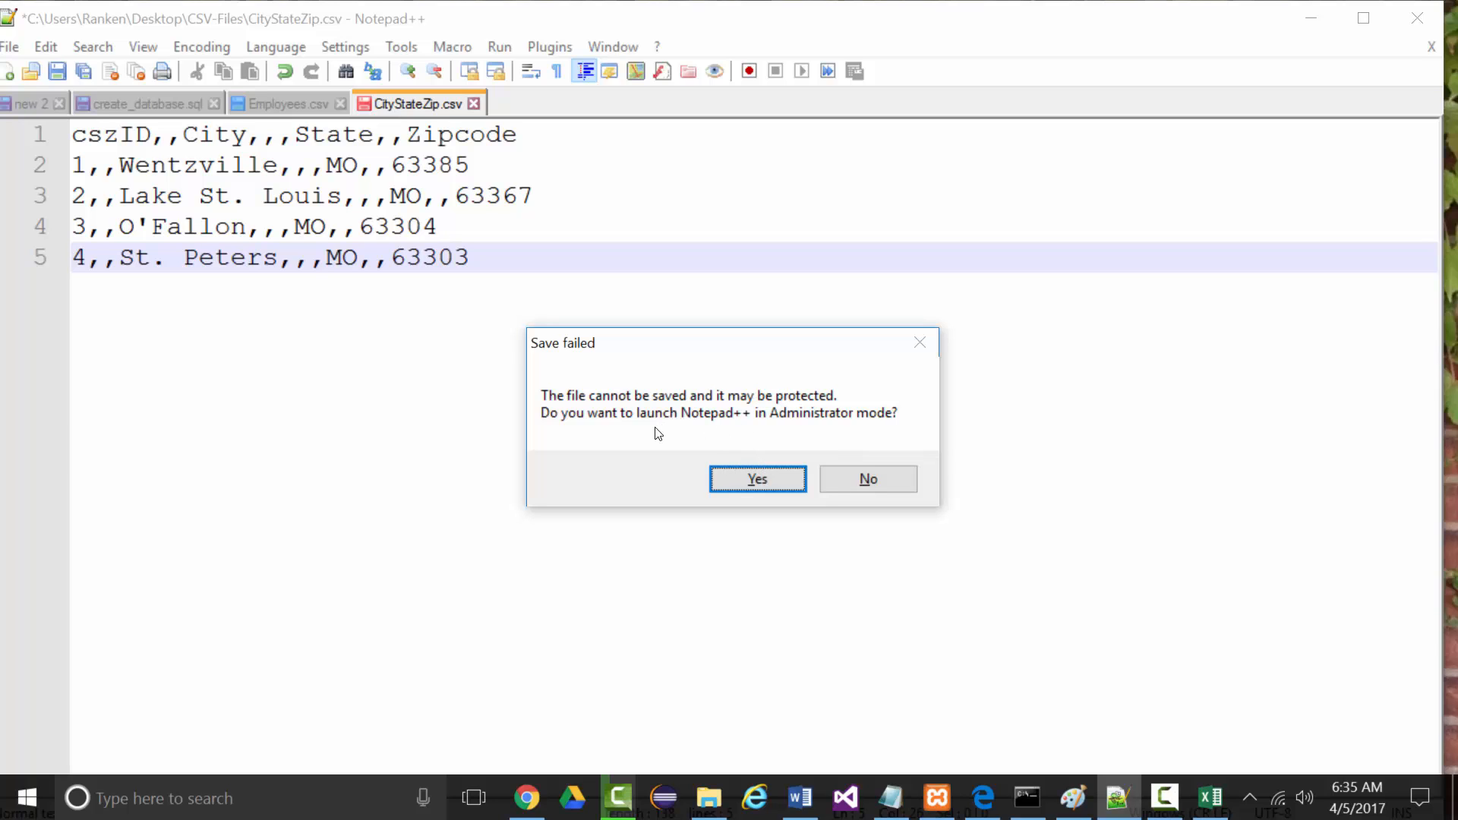
left_click(757, 479)
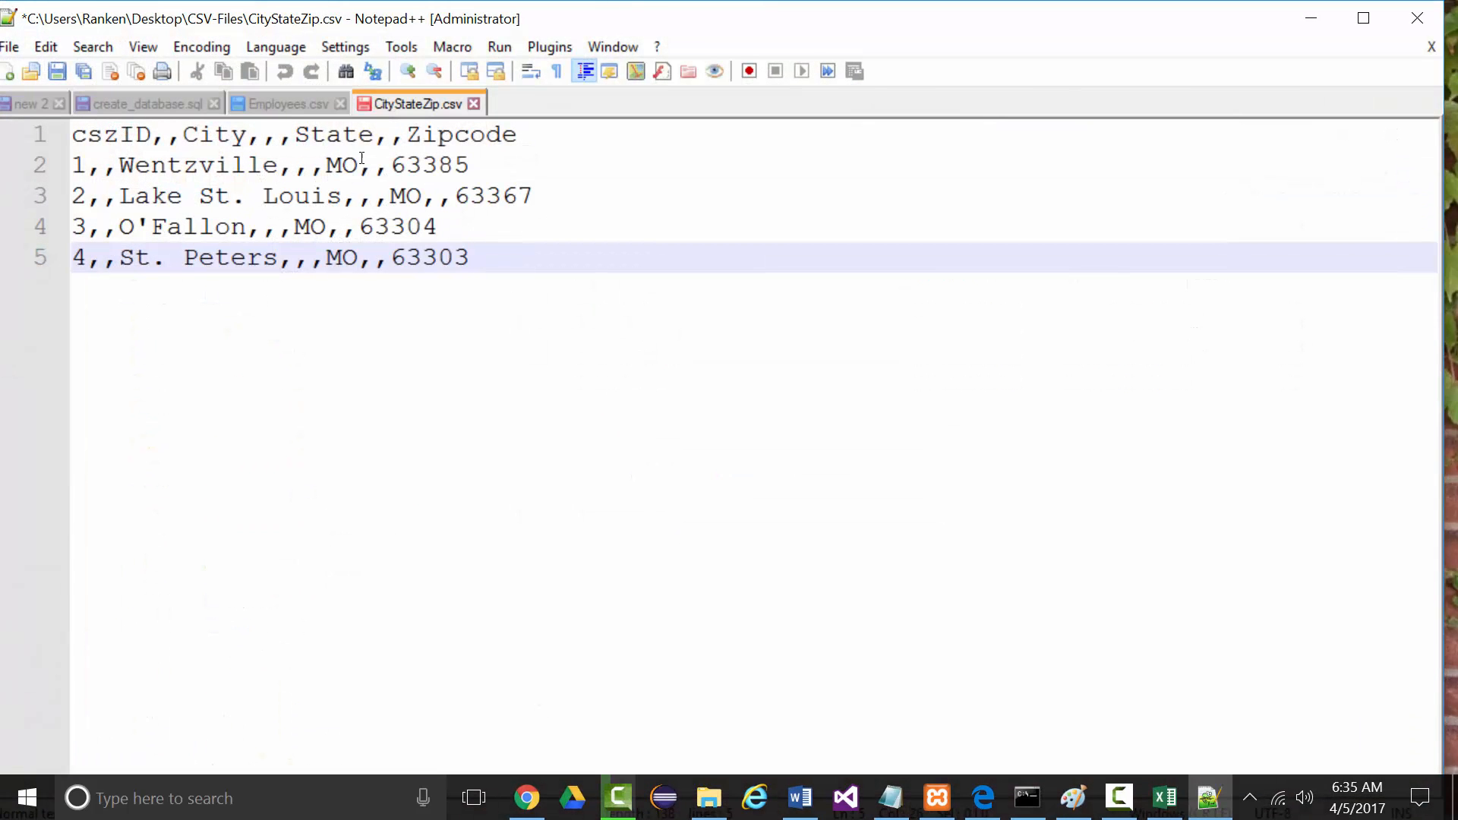
- Try to save all open documents, storing the unsaved new 2 document over Employees.csv in the CSV-Files folder
left_click(286, 103)
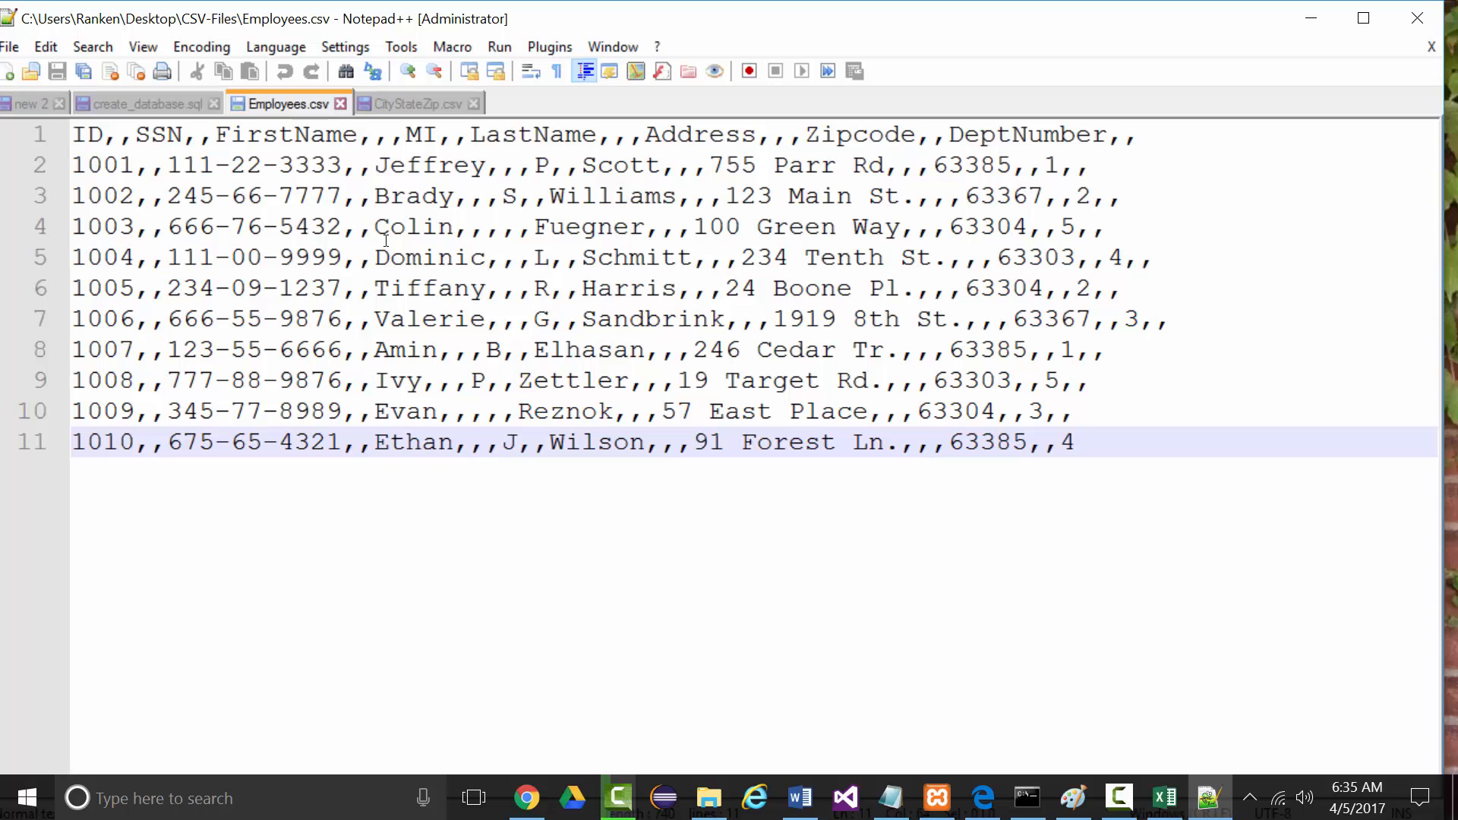
left_click(84, 70)
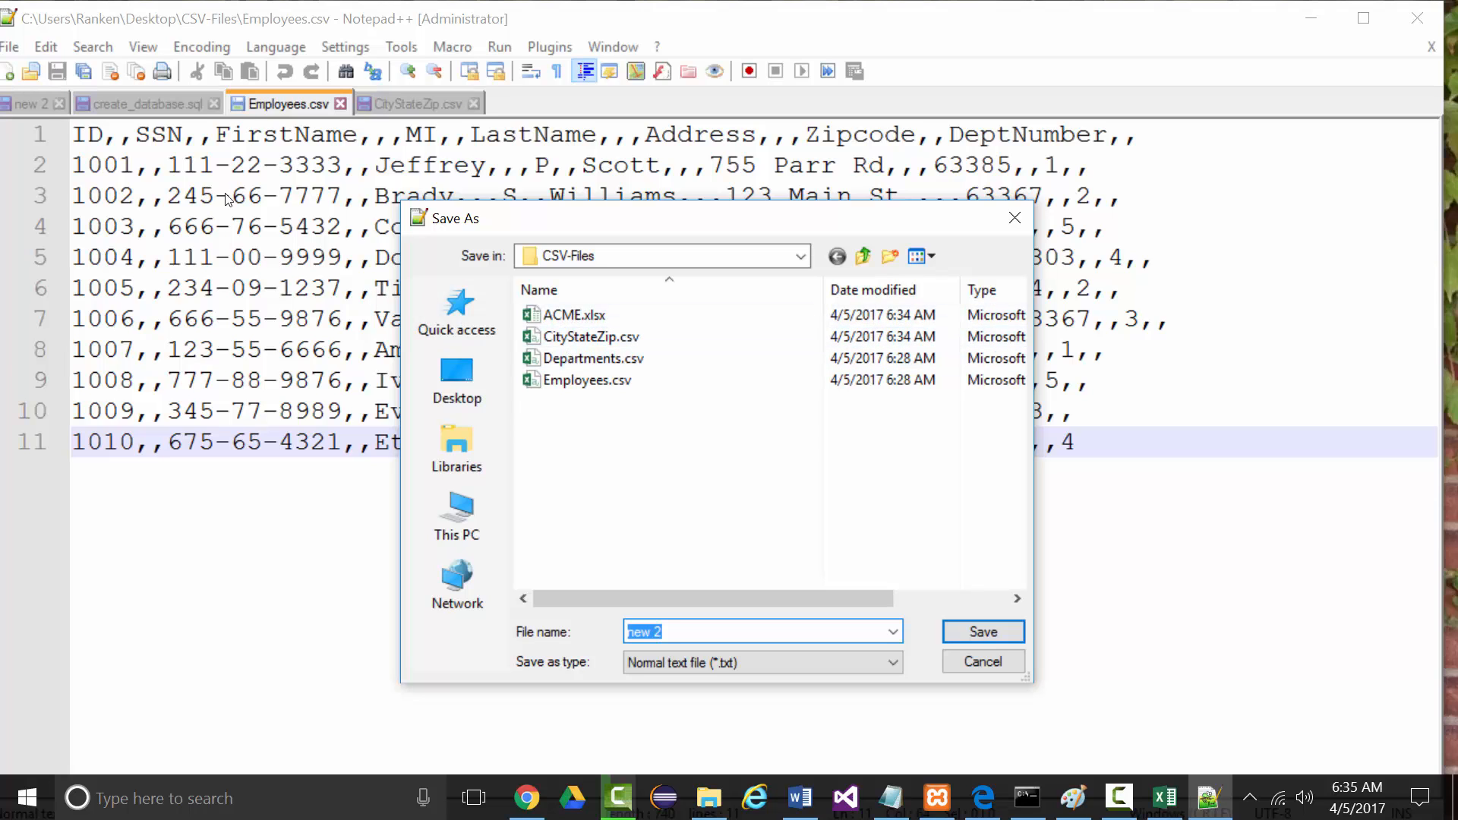
left_click(563, 377)
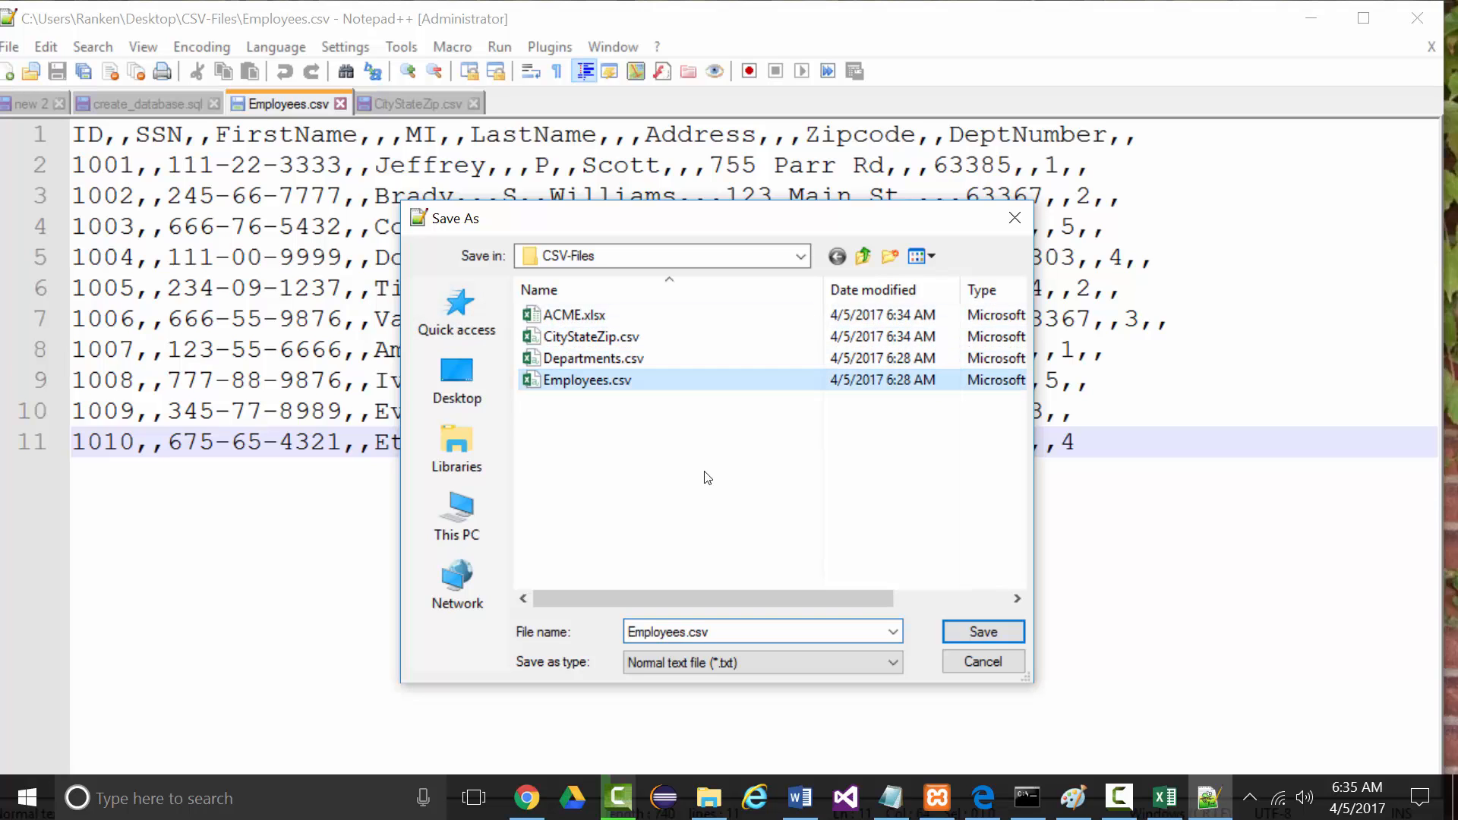
left_click(983, 632)
left_click(775, 405)
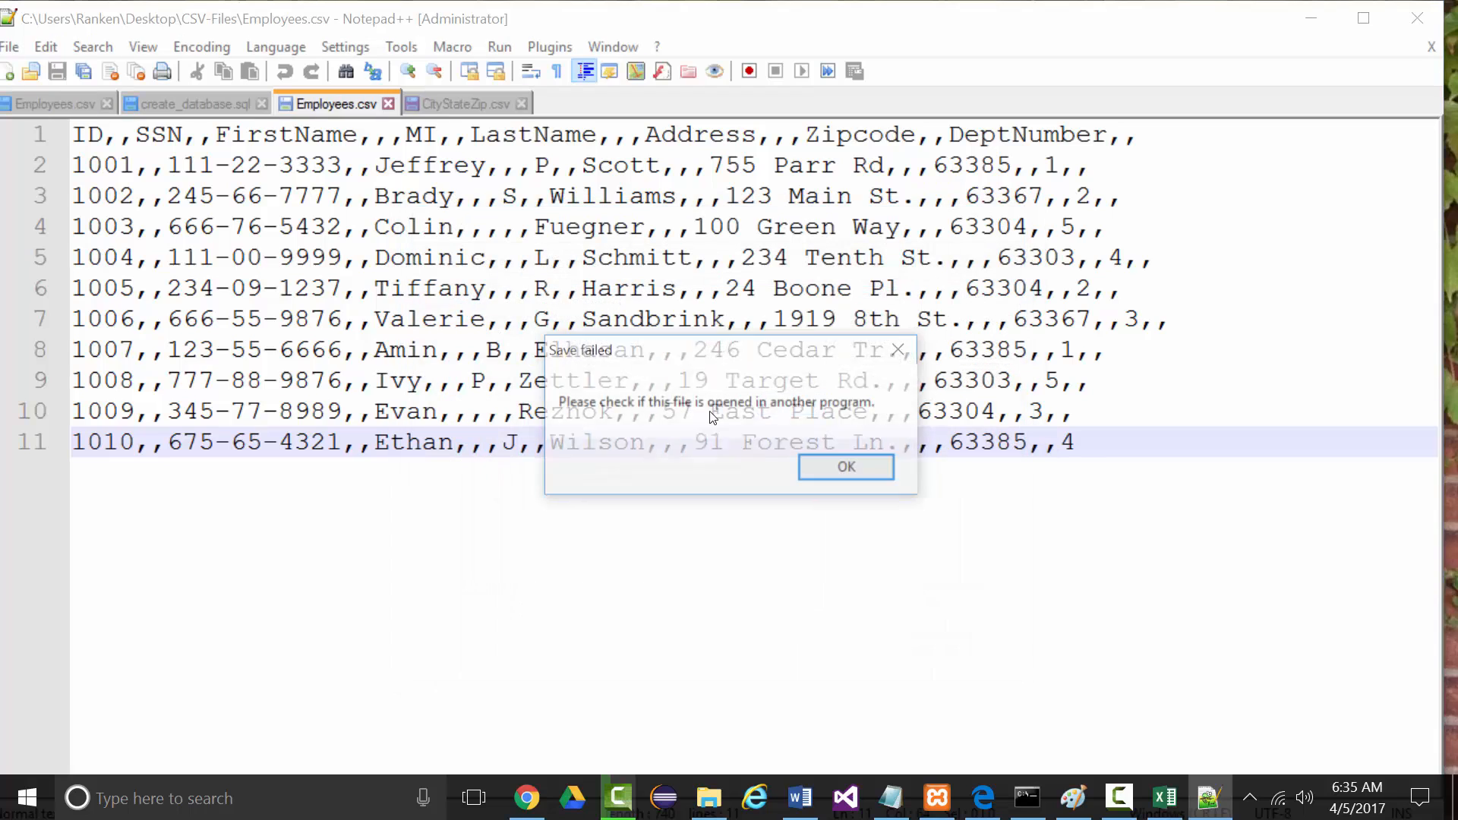
left_click(832, 471)
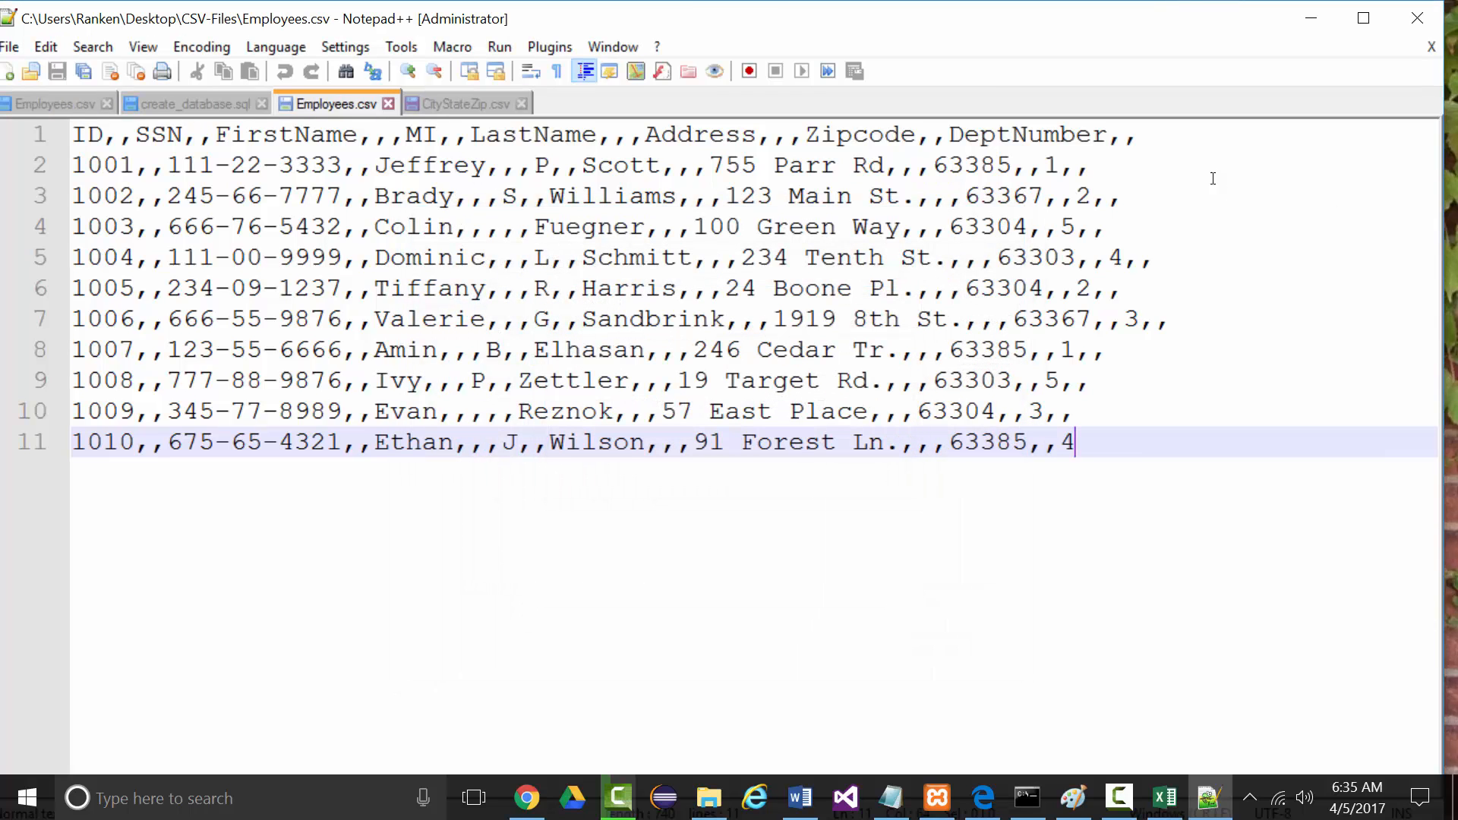
- Close the original Employees.csv document and try to close CityStateZip.csv with its changes saved
left_click(388, 104)
left_click(395, 104)
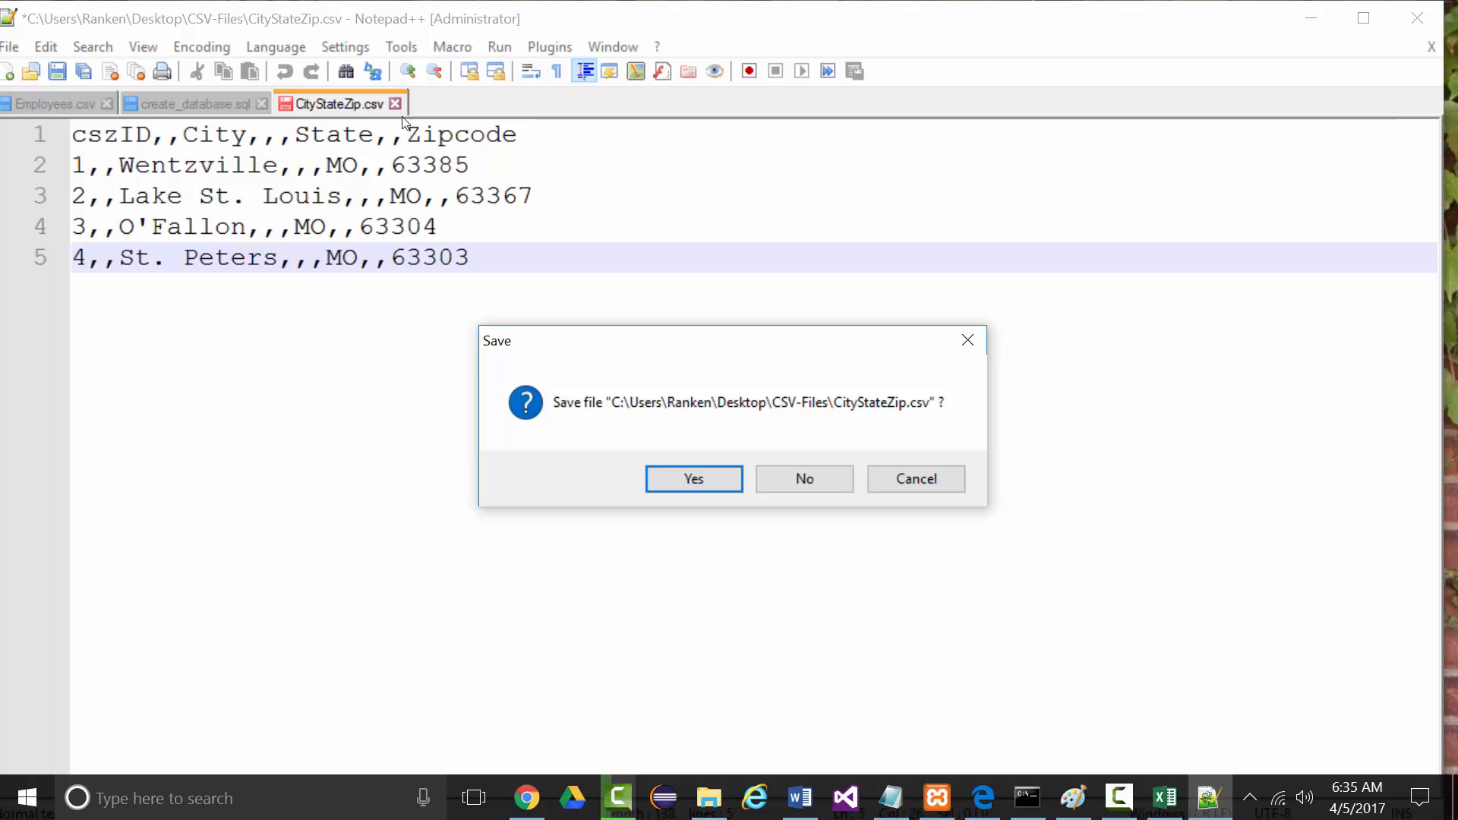
left_click(690, 477)
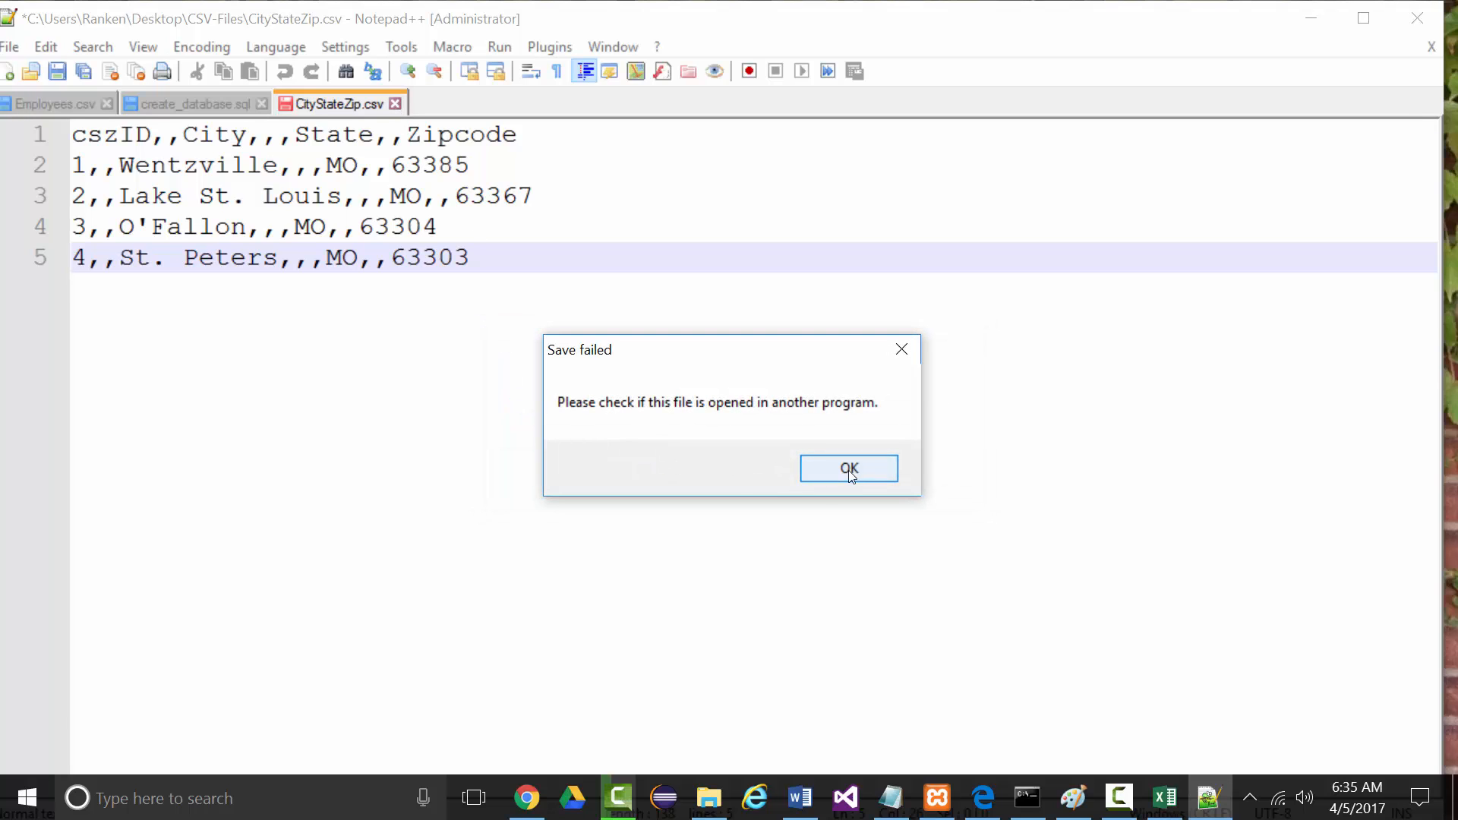
left_click(845, 466)
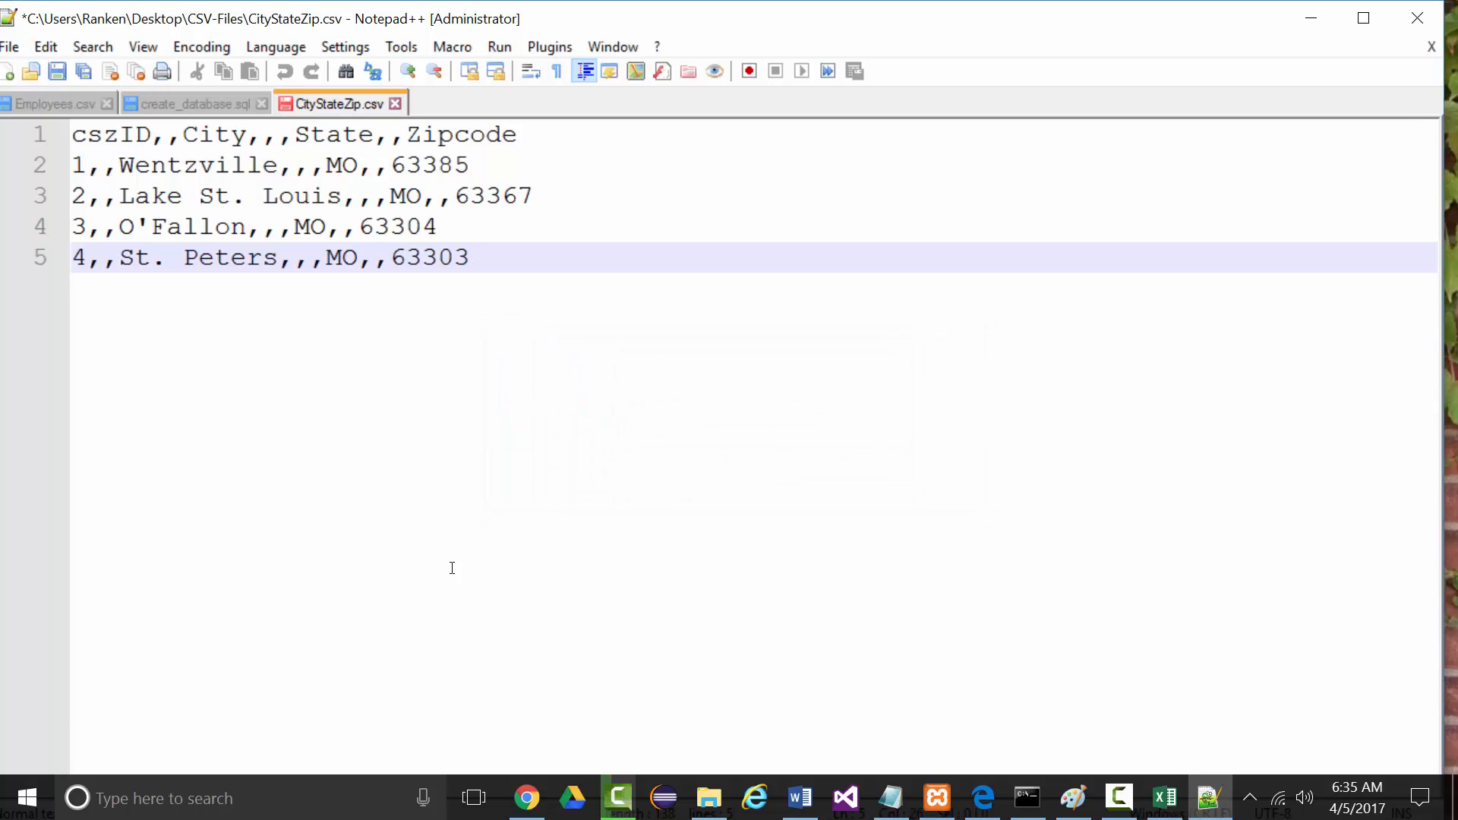
- Close Excel, saving CityStateZip.csv over the existing file in CSV format, and reload the file in Notepad++
right_click(1166, 809)
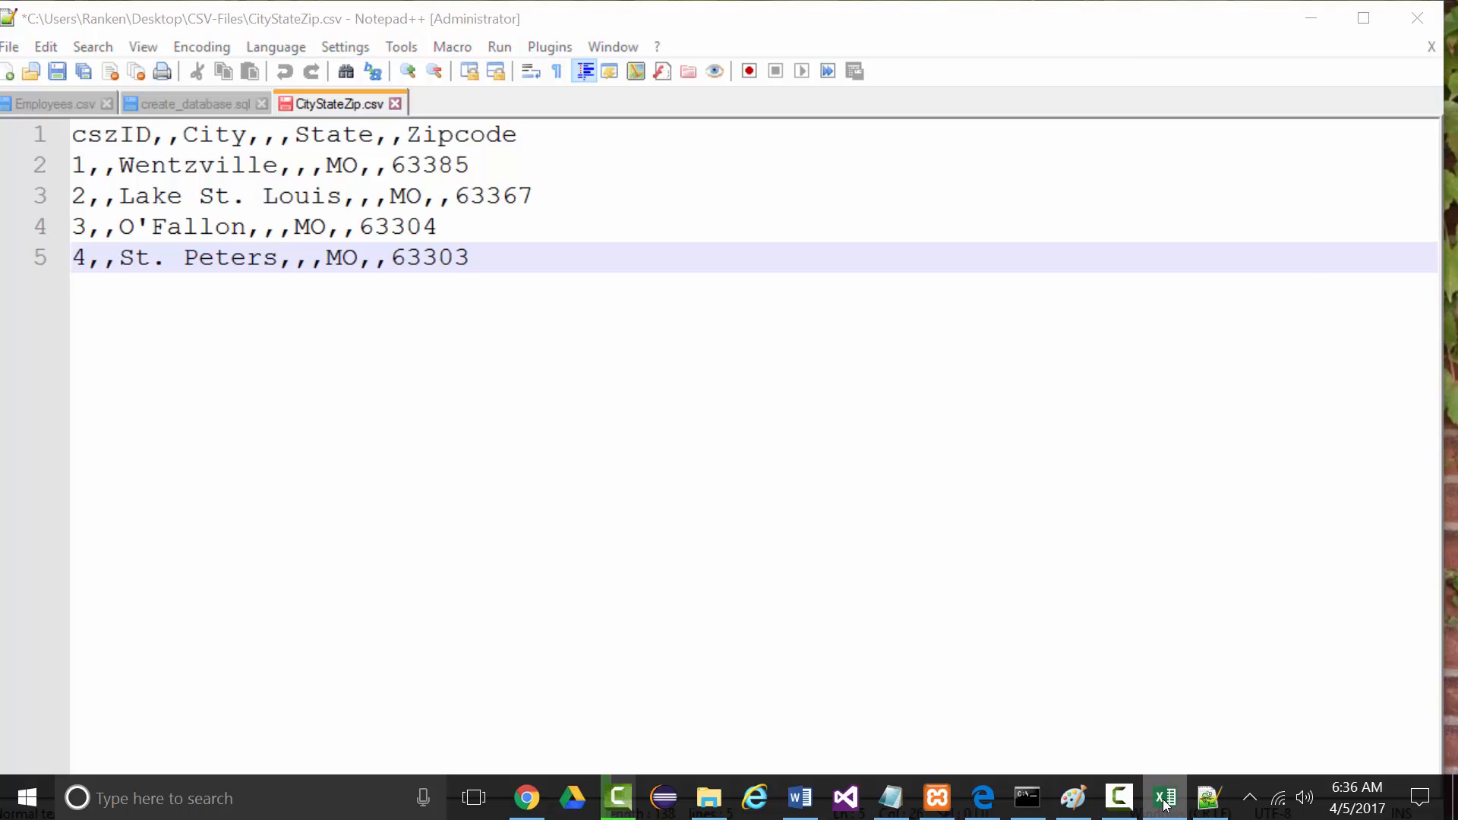
left_click(1116, 750)
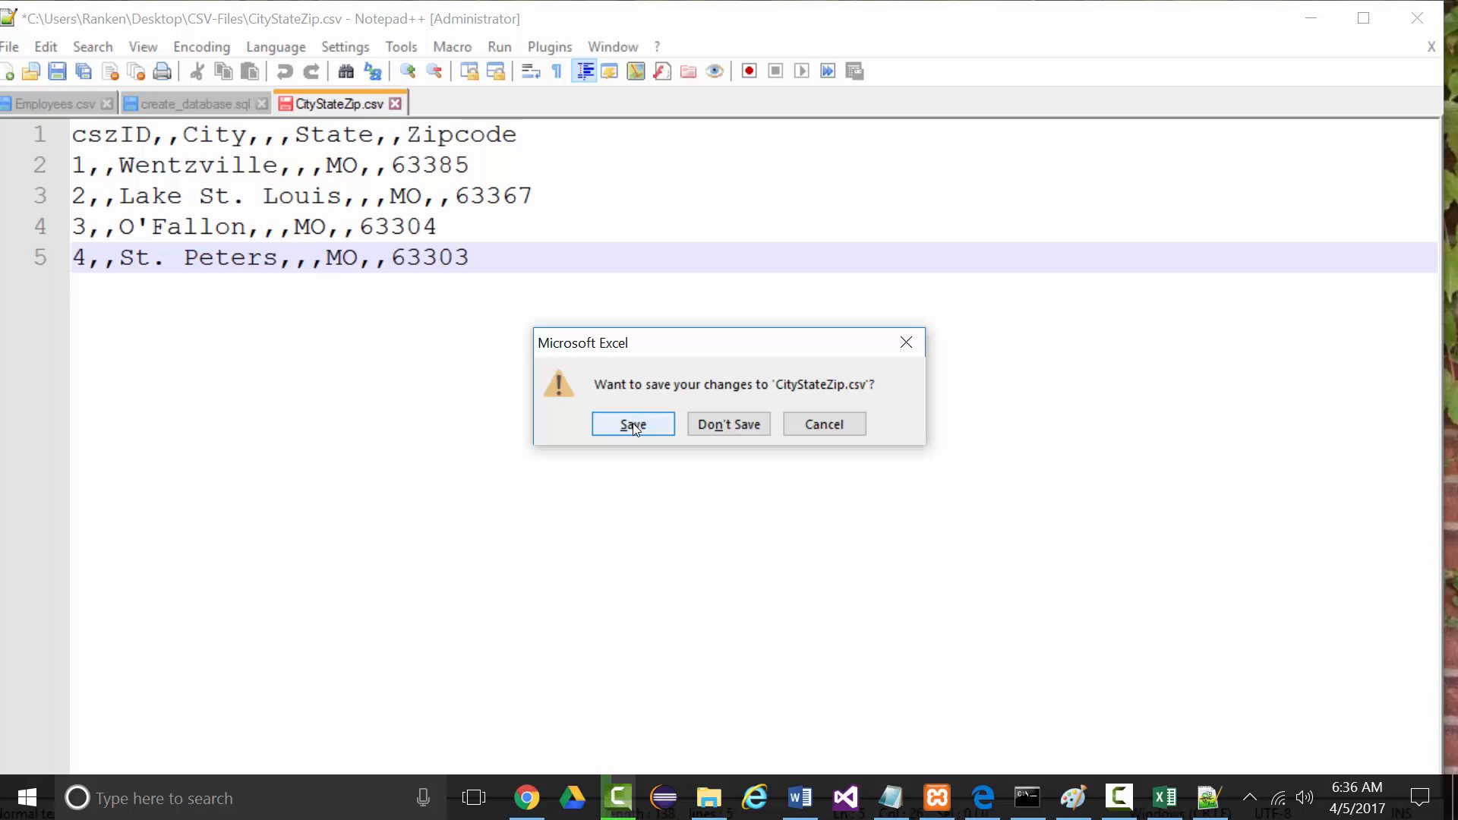
left_click(634, 426)
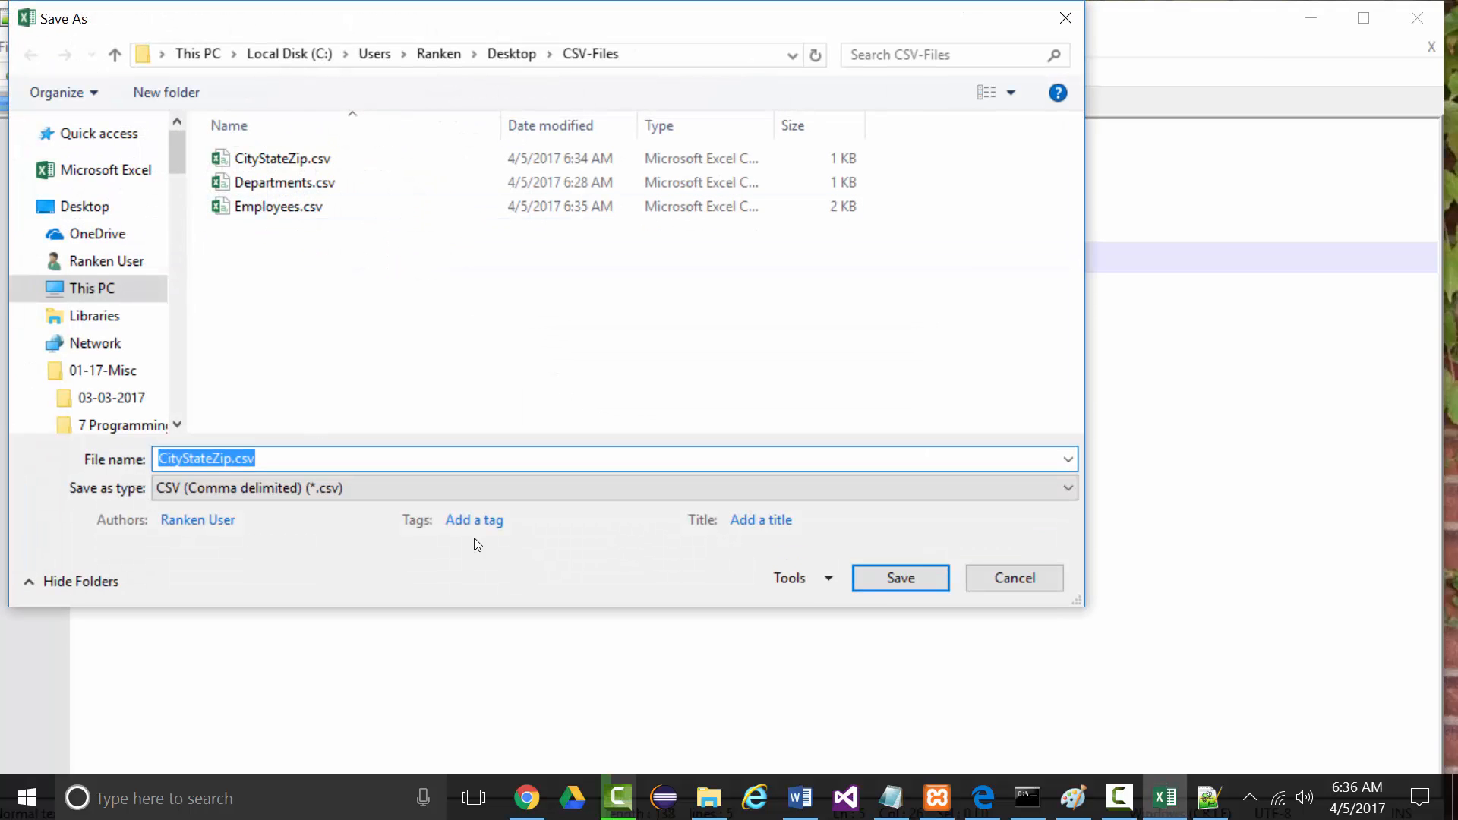
left_click(903, 578)
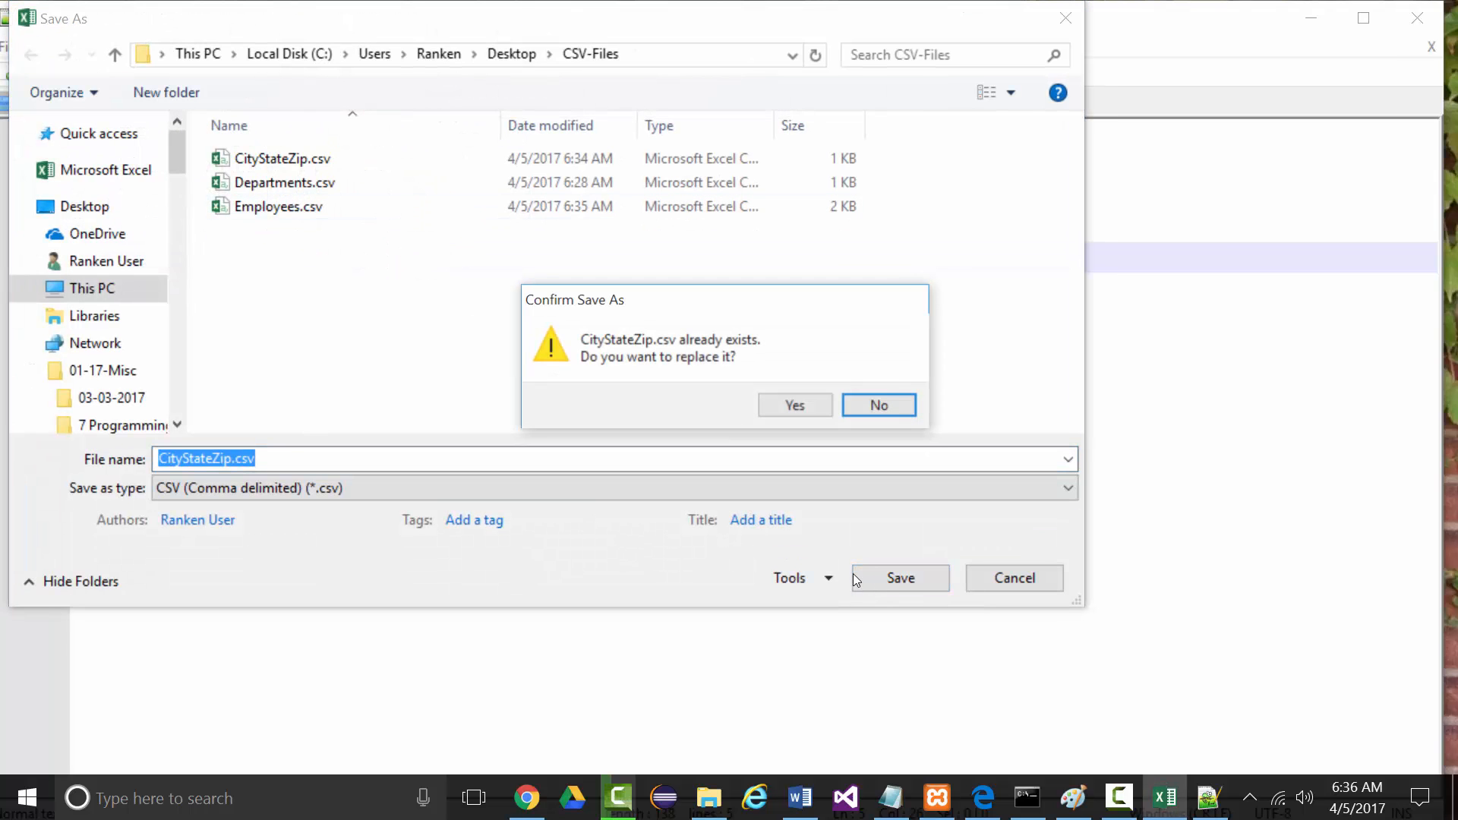
left_click(804, 406)
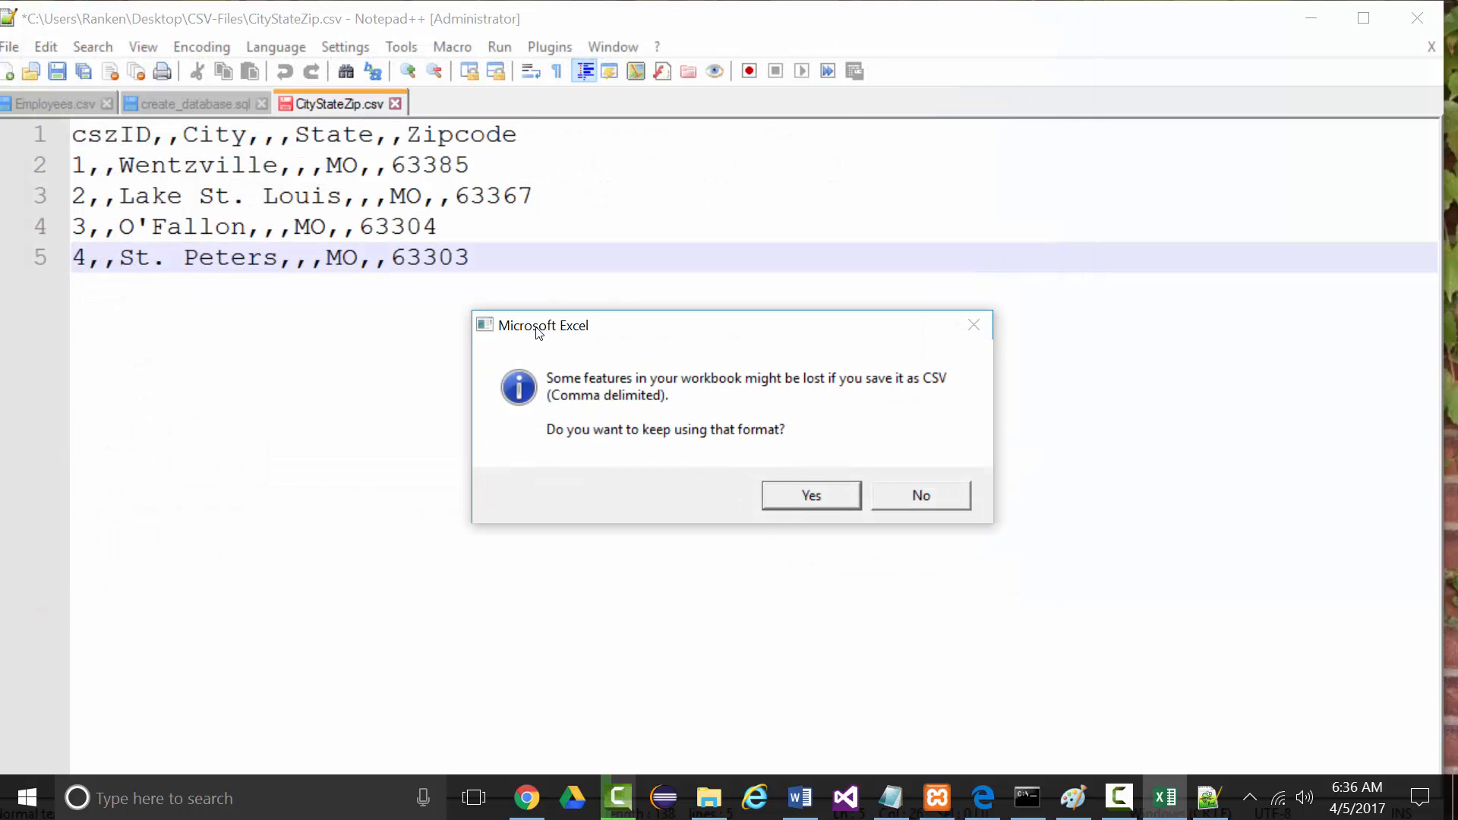
left_click(811, 495)
left_click(806, 492)
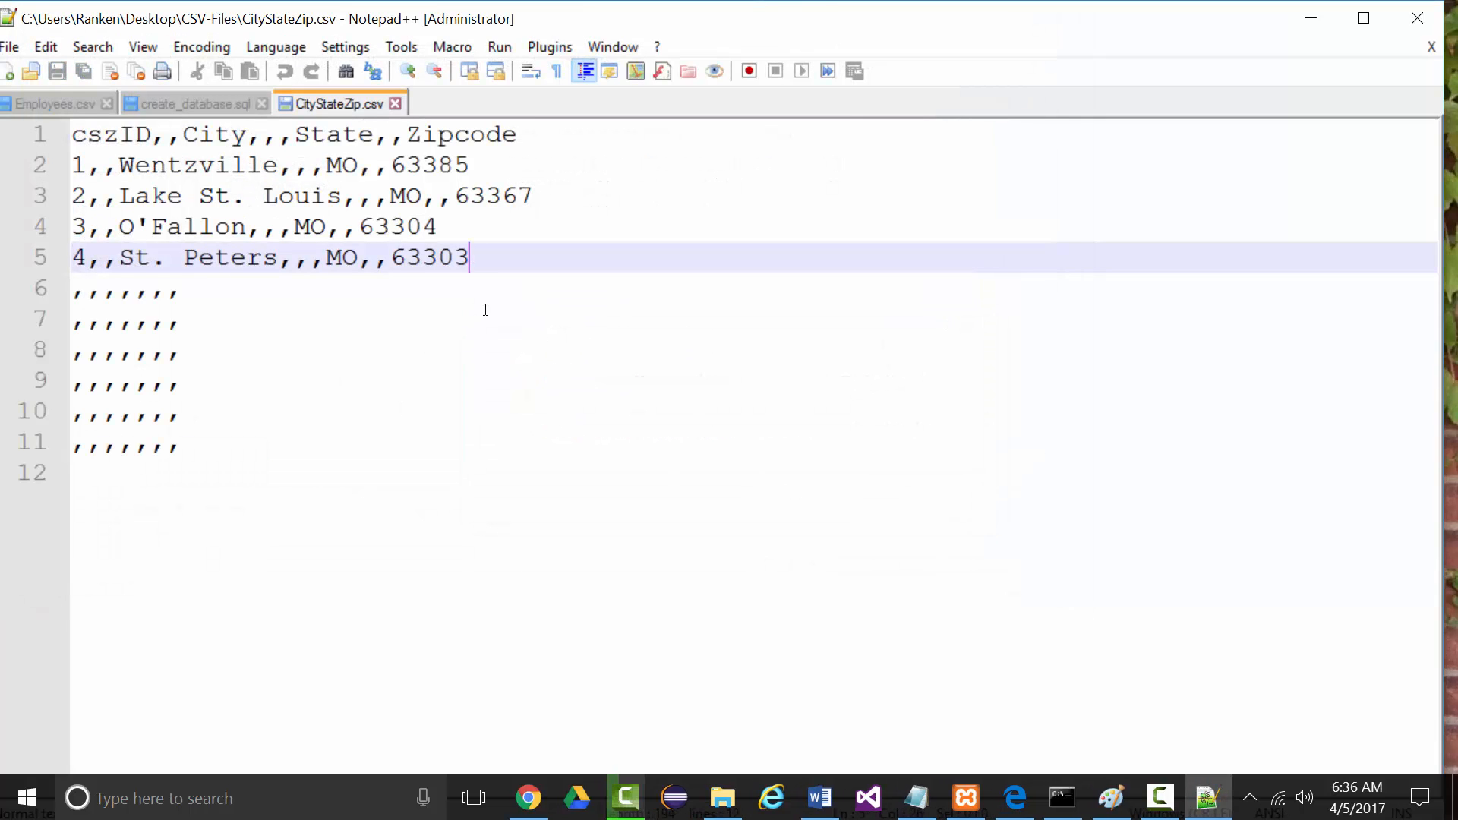
- Delete the comma-only lines below the St. Peters record in CityStateZip.csv, and save and close the file
left_click(508, 542, "shift")
key("Delete")
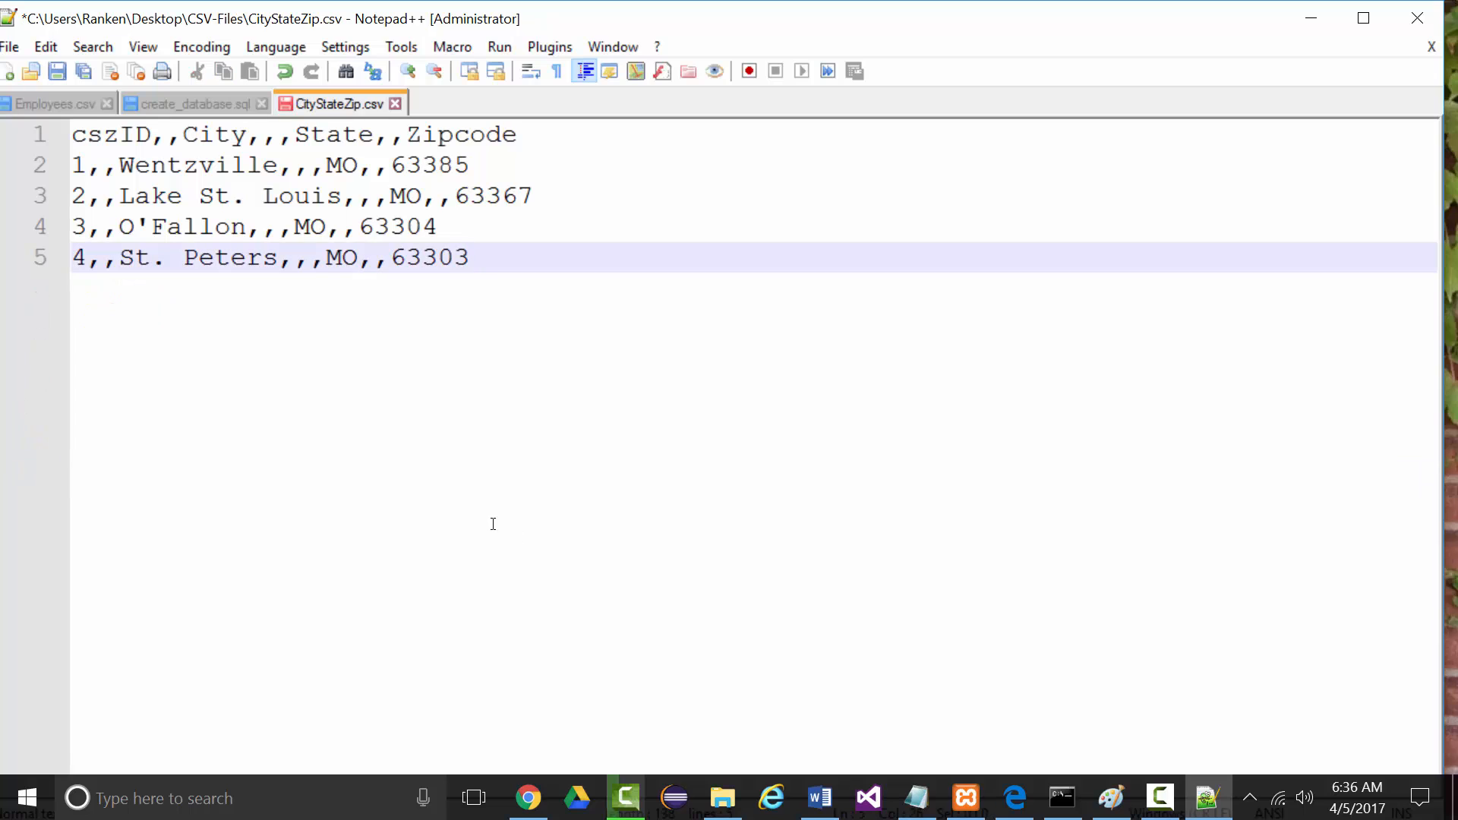
left_click(79, 79)
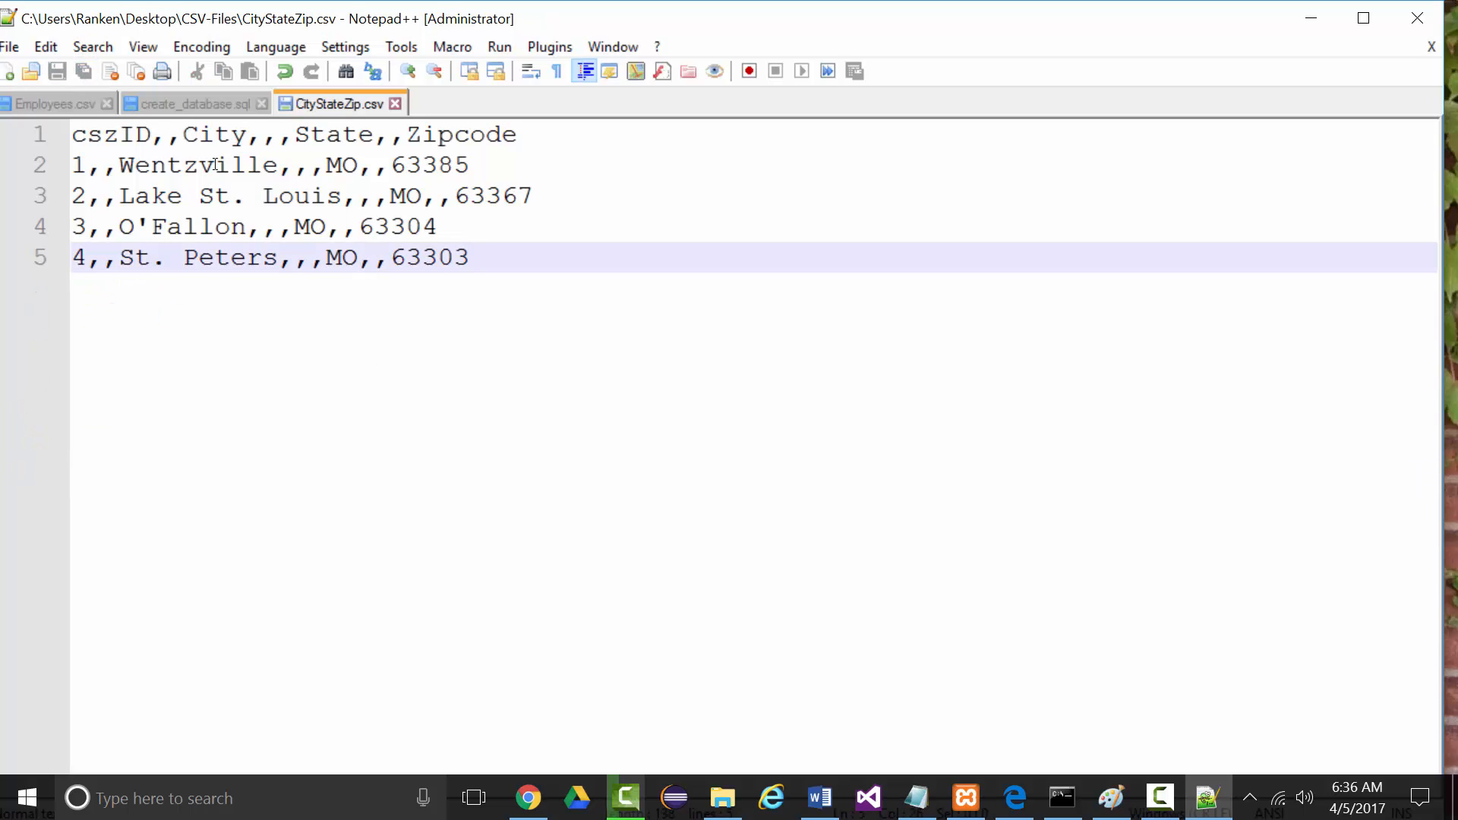
left_click(395, 104)
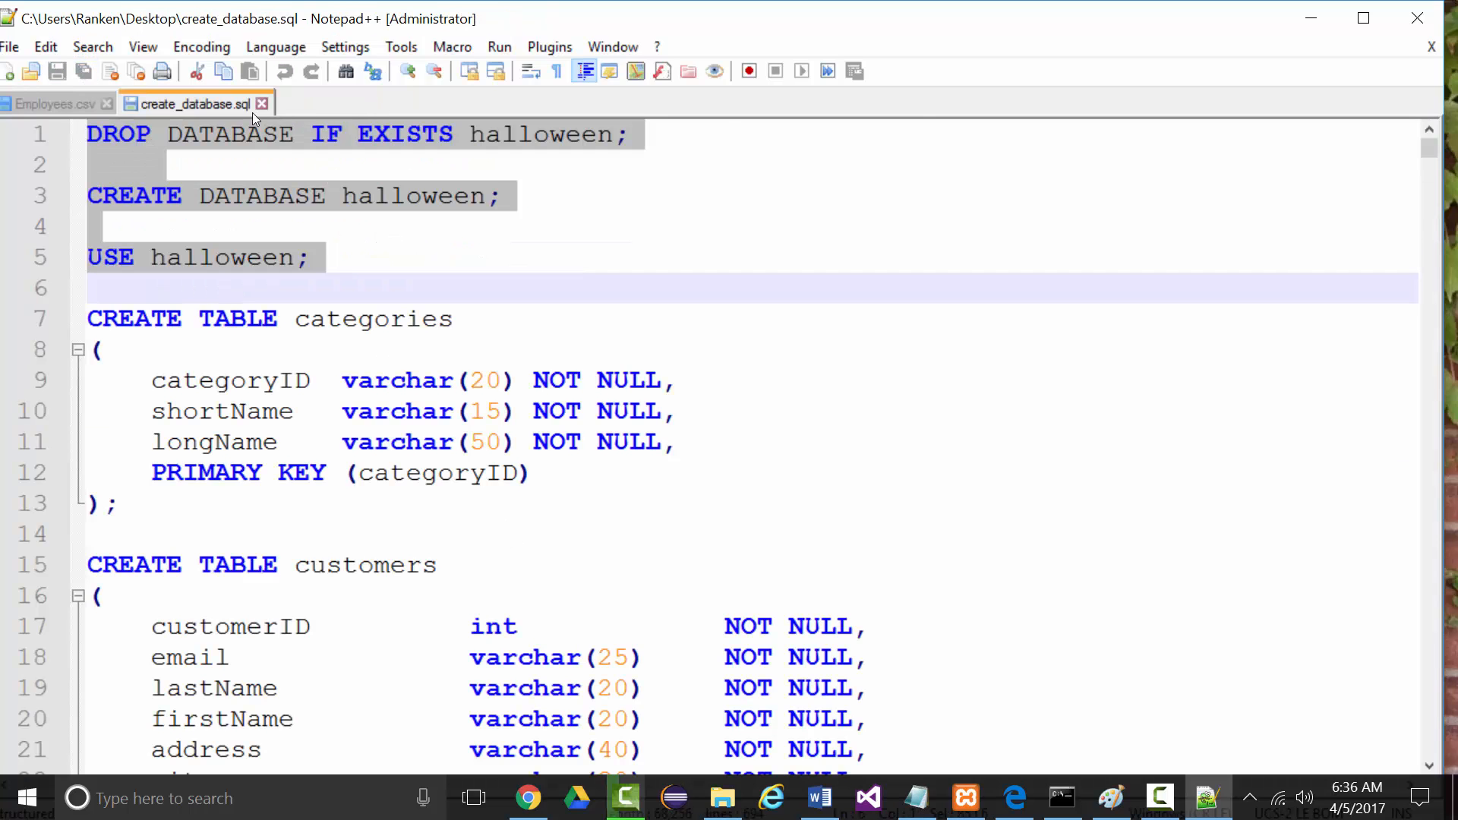
- Minimize the open windows, switch to the import article in Chrome, and read Steps 5 and 6 on creating the database and its tables
left_click(1311, 17)
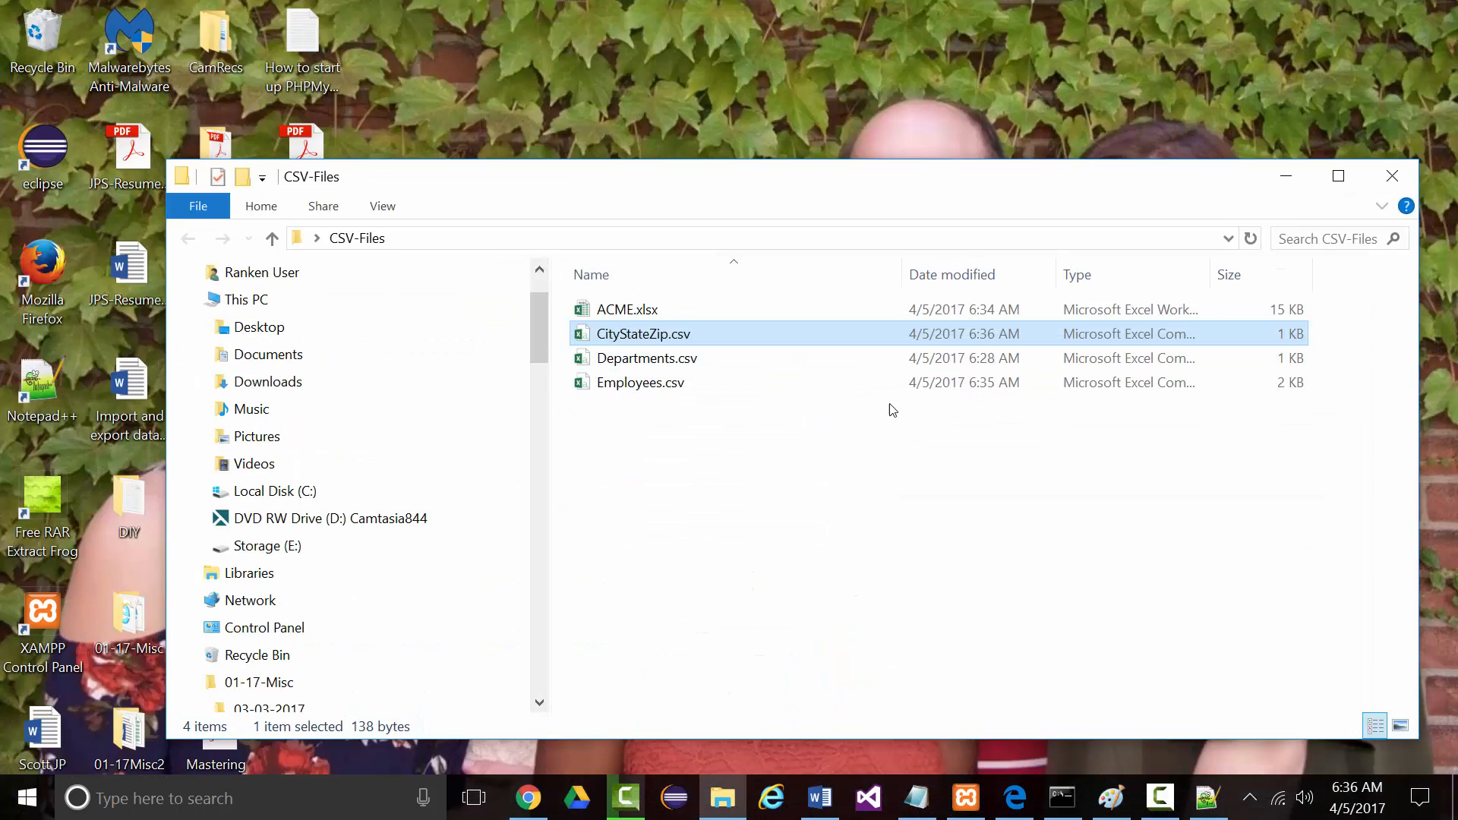
left_click(1286, 175)
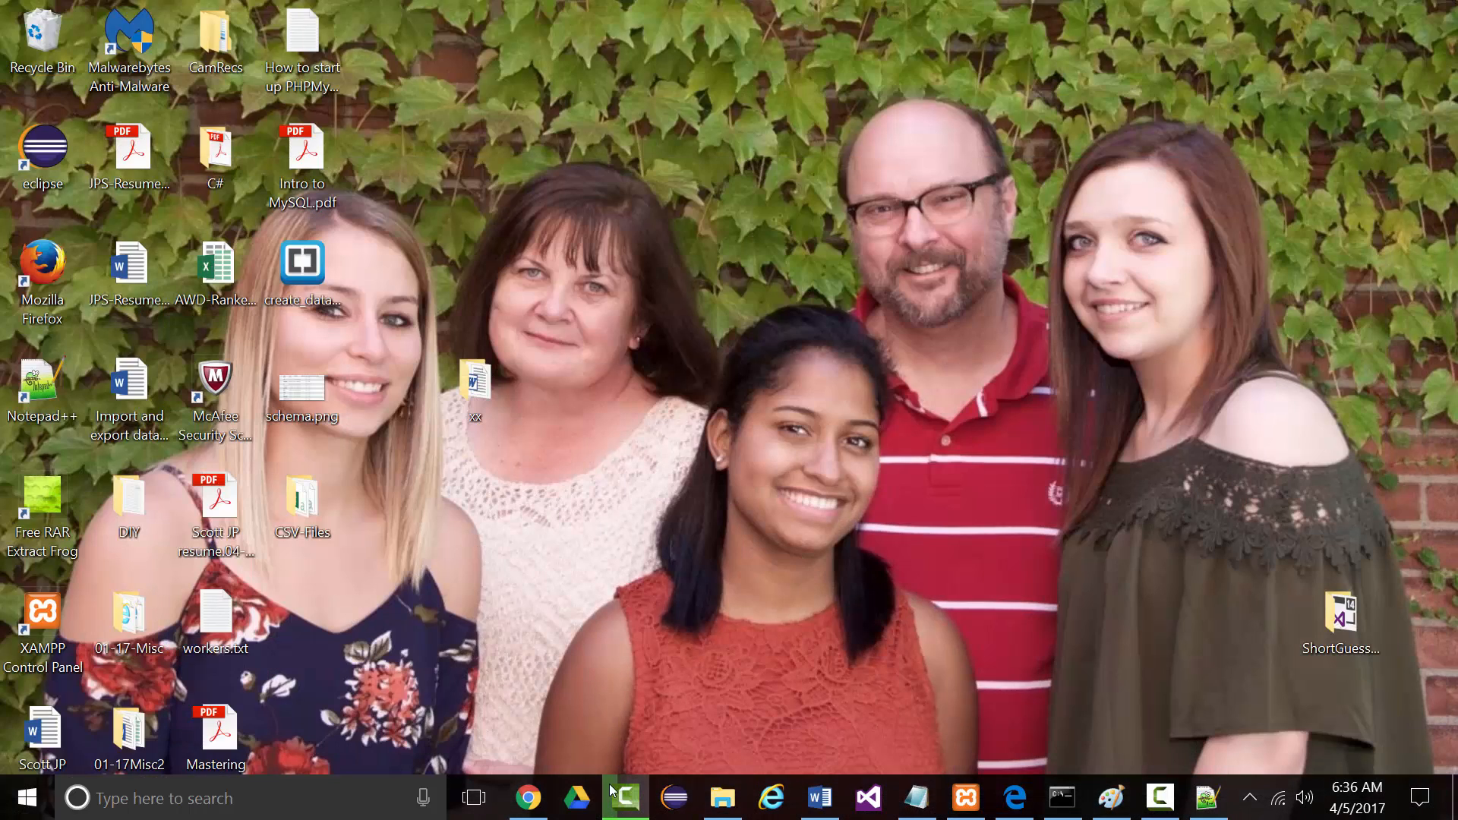
left_click(529, 796)
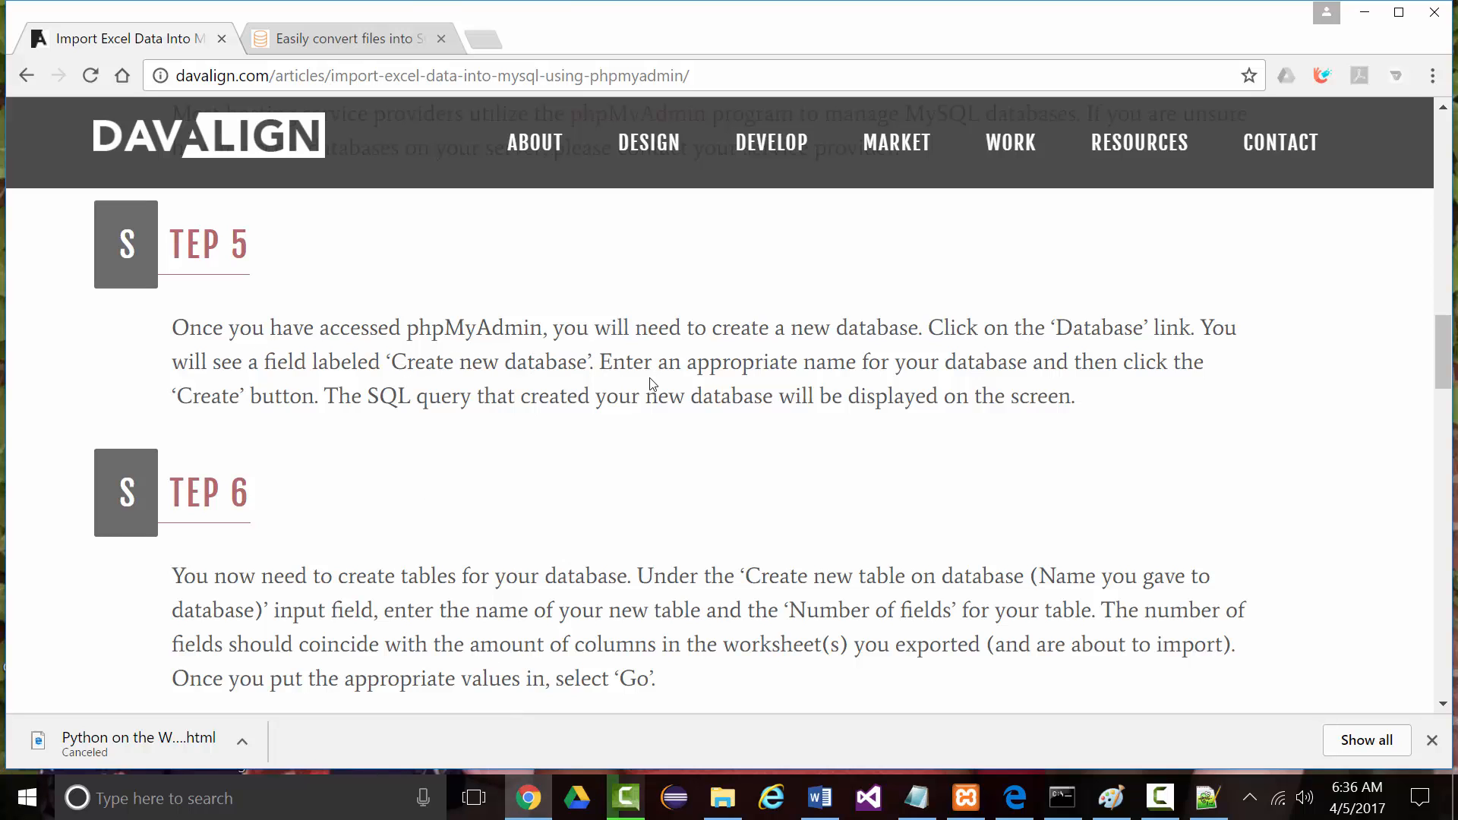
scroll(405, 459, "down", 3)
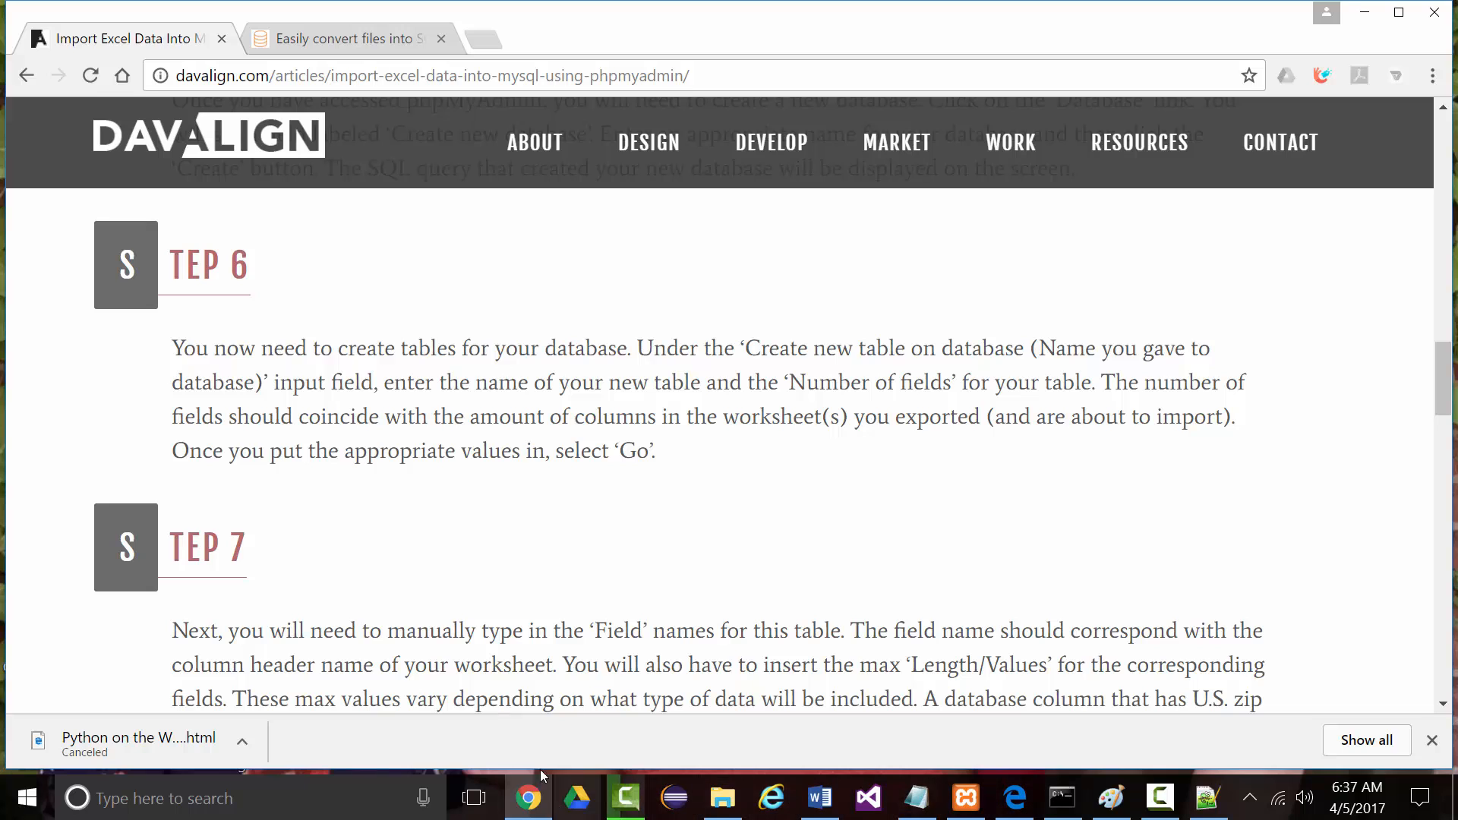
- Switch to phpMyAdmin in Edge and start a table named departments with 2 columns in the new_acme database
left_click(1016, 798)
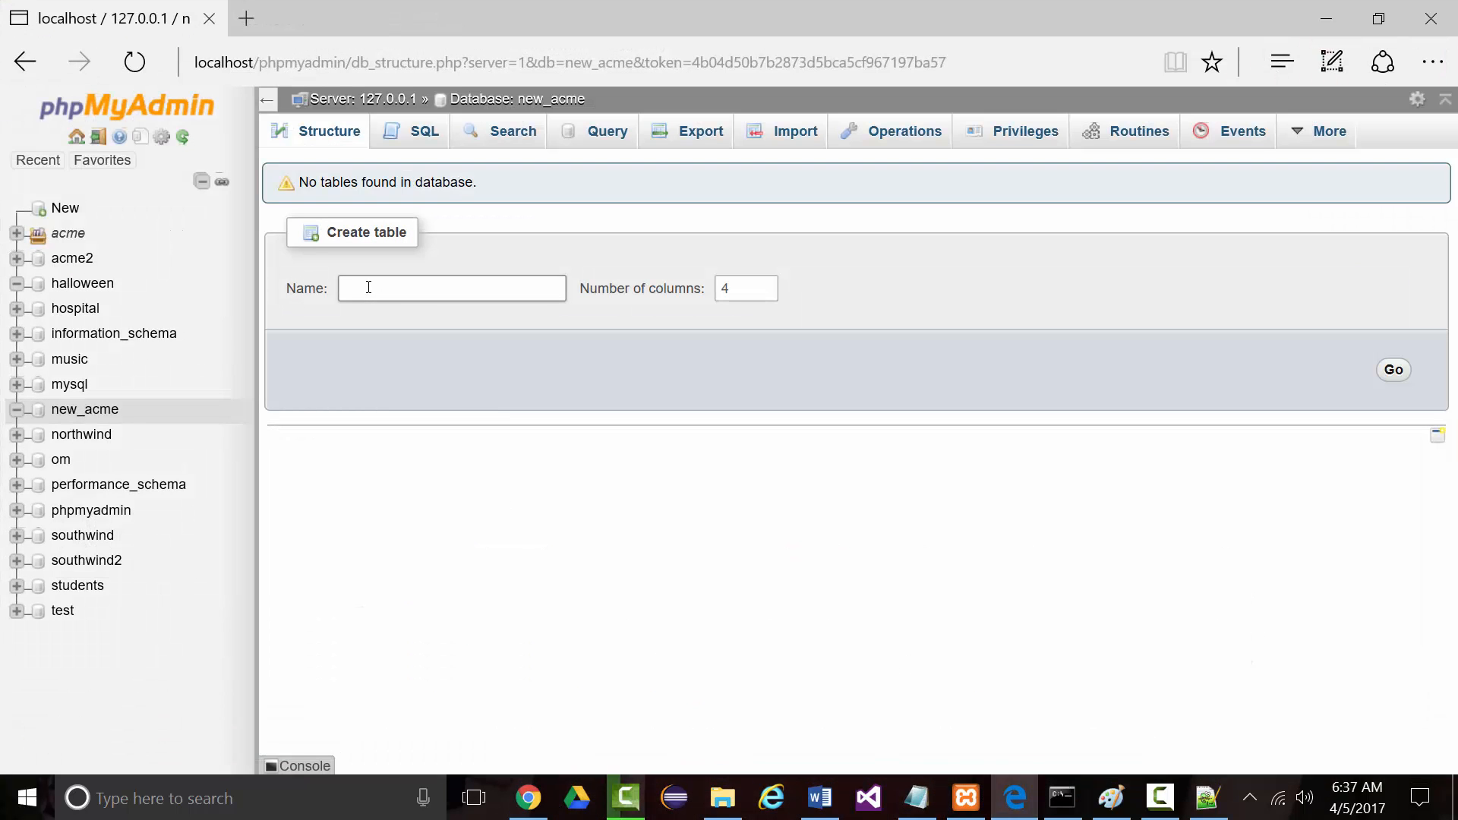
left_click(357, 288)
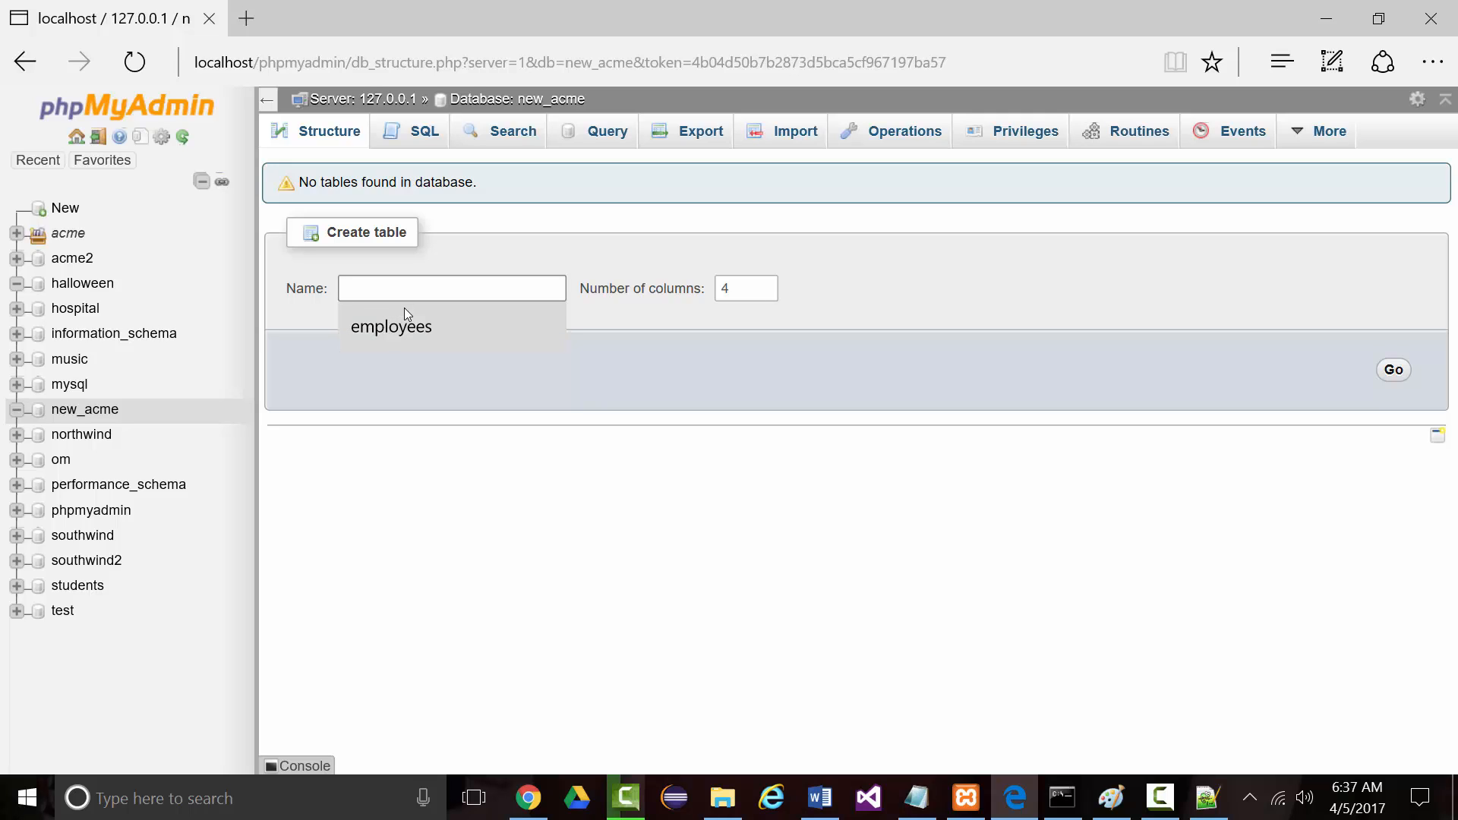
type("departments")
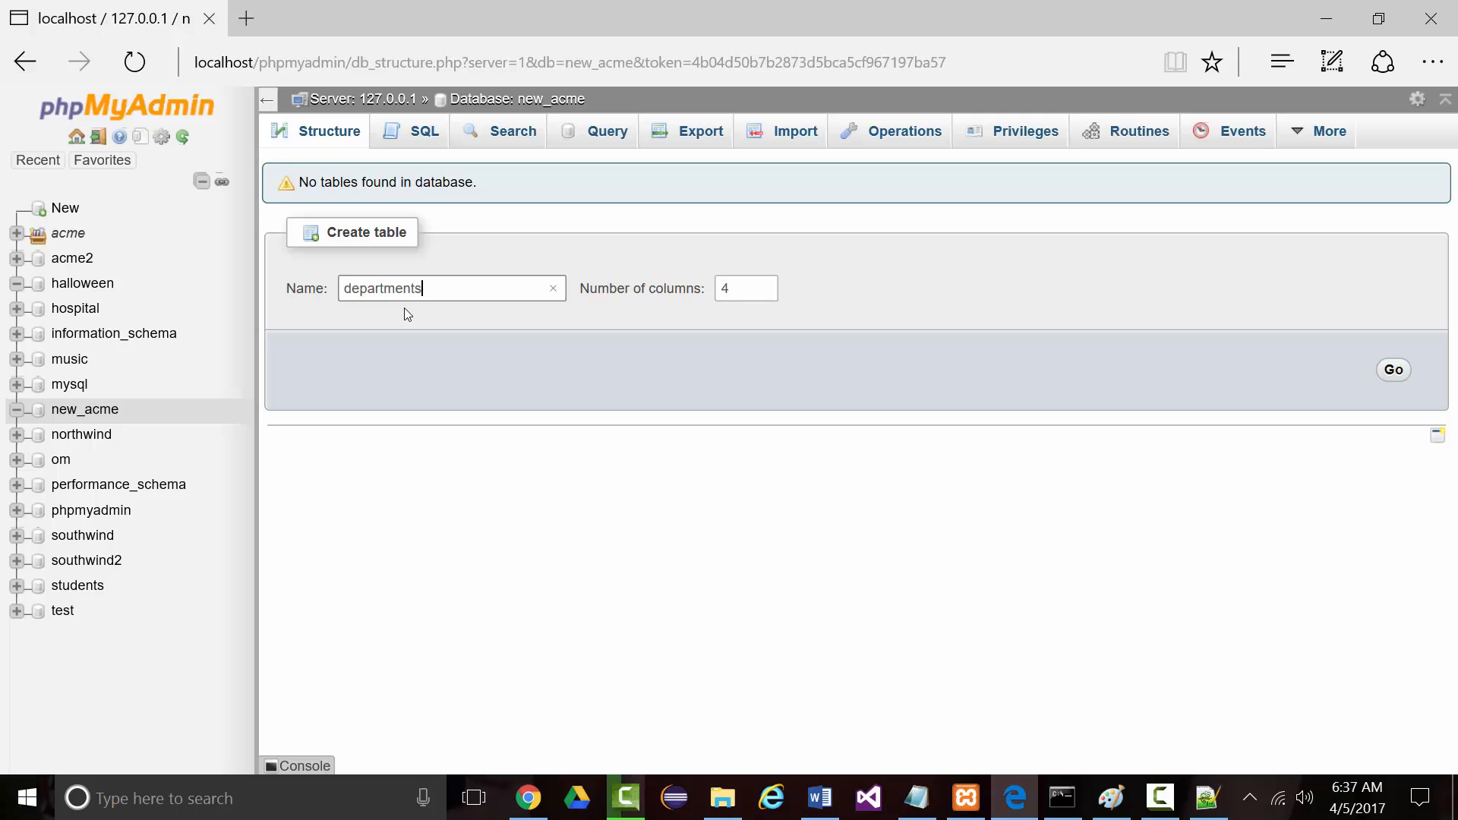
key("Tab")
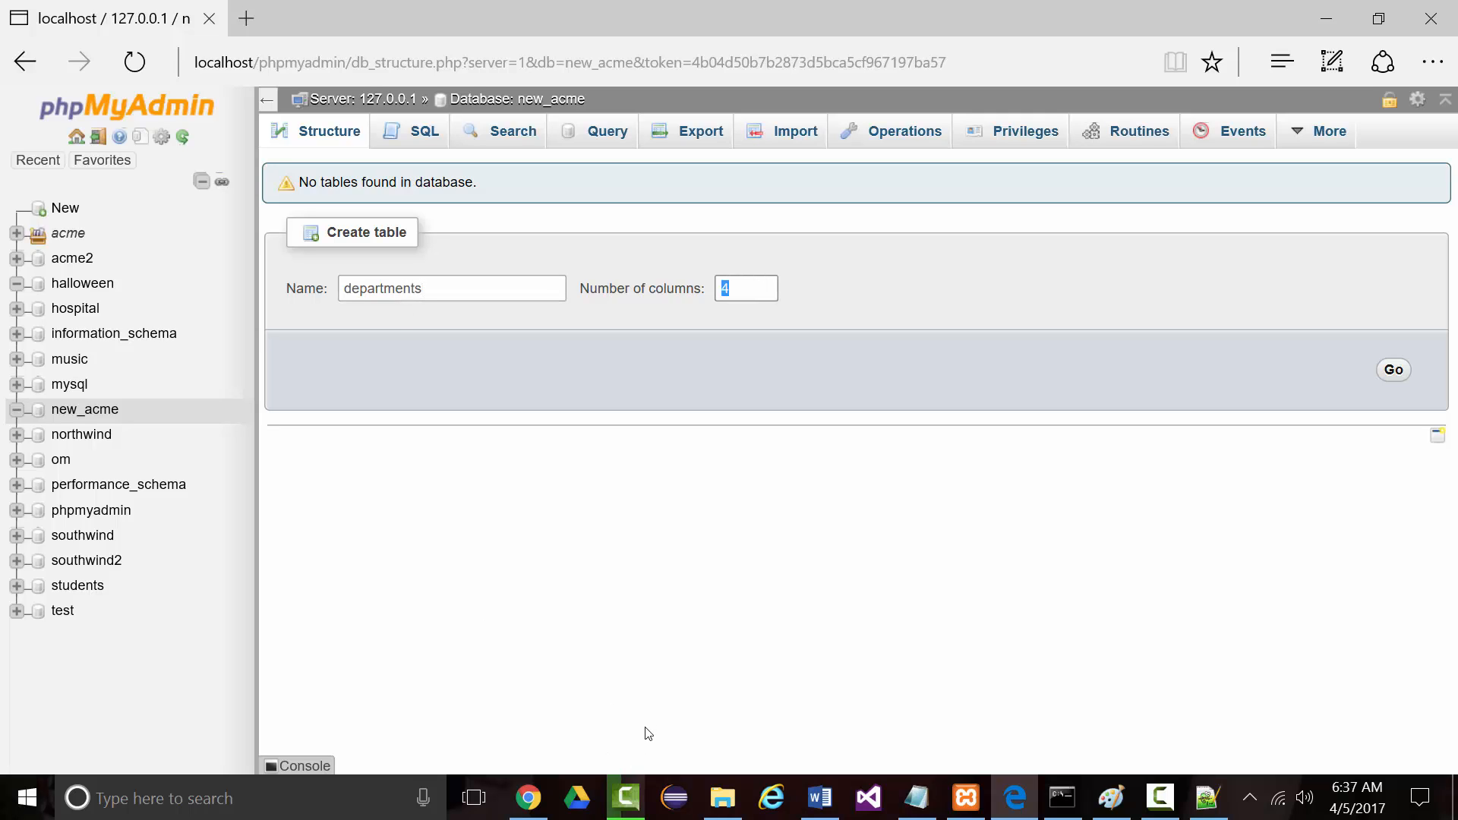
type("2")
left_click(1393, 370)
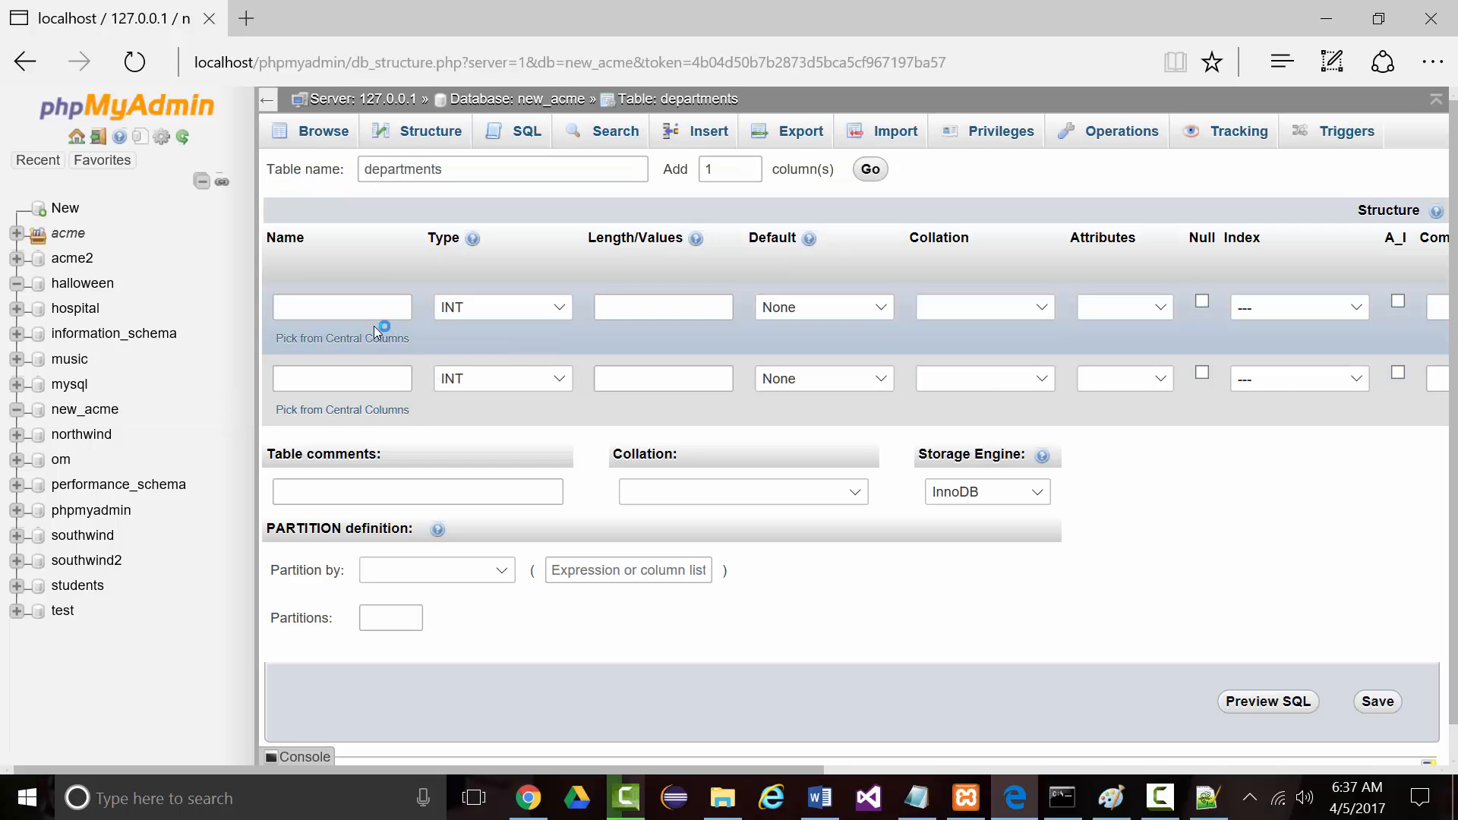
- Name the first column deptNumber, give it a PRIMARY index, and enable auto-increment for it
left_click(375, 309)
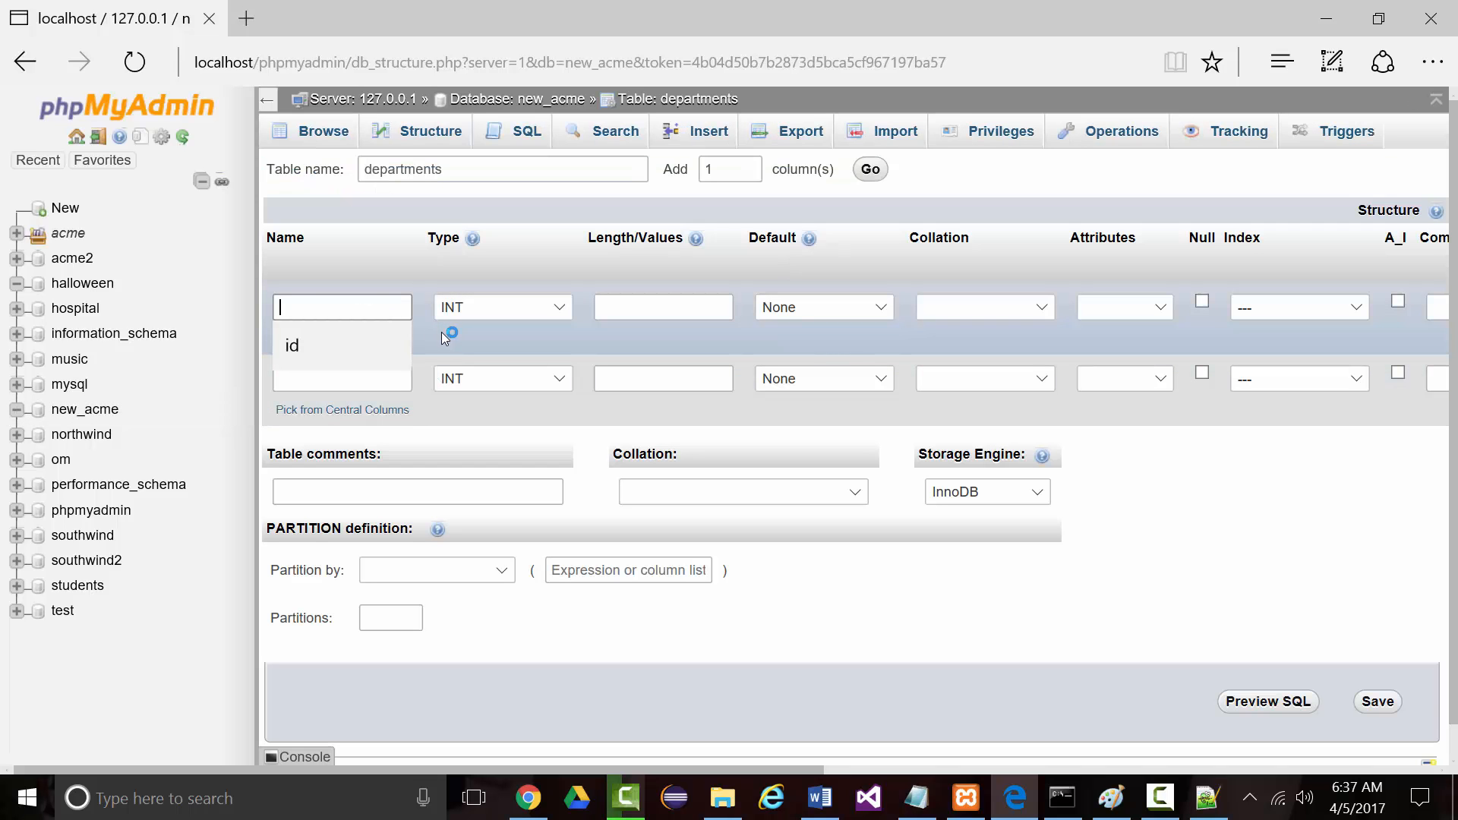
type("deptNumber")
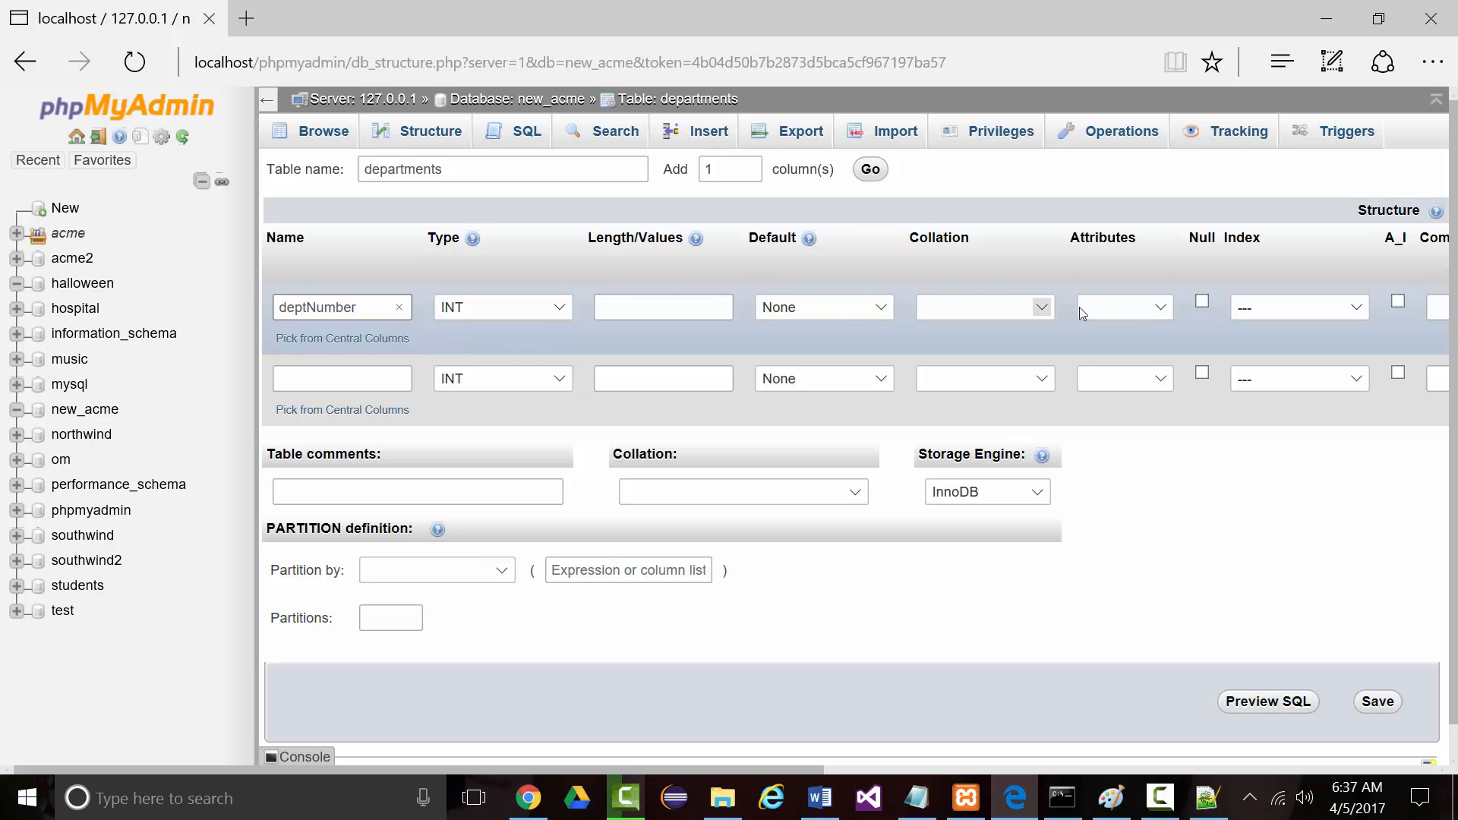
left_click(1168, 306)
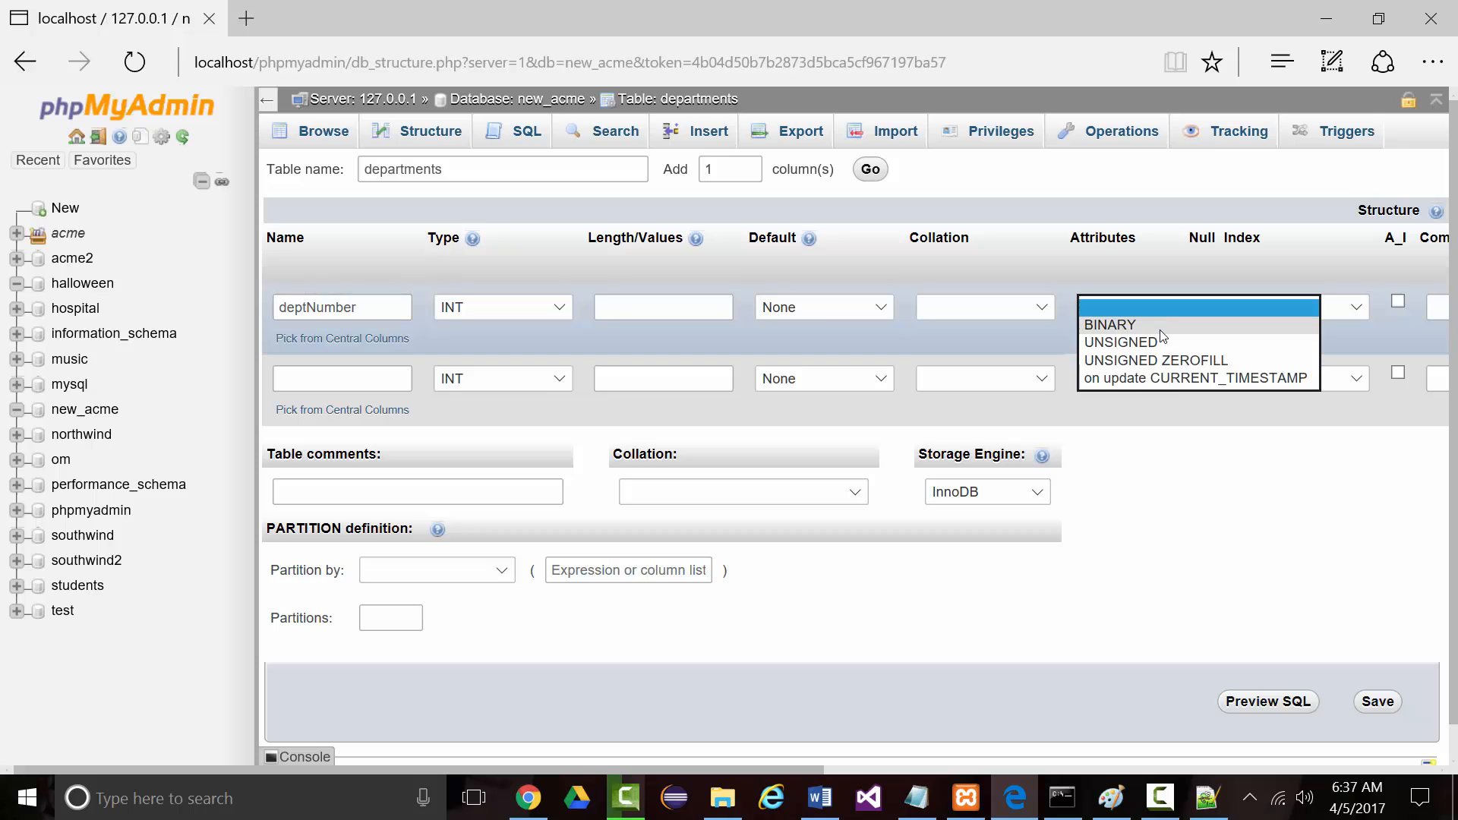
left_click(1161, 307)
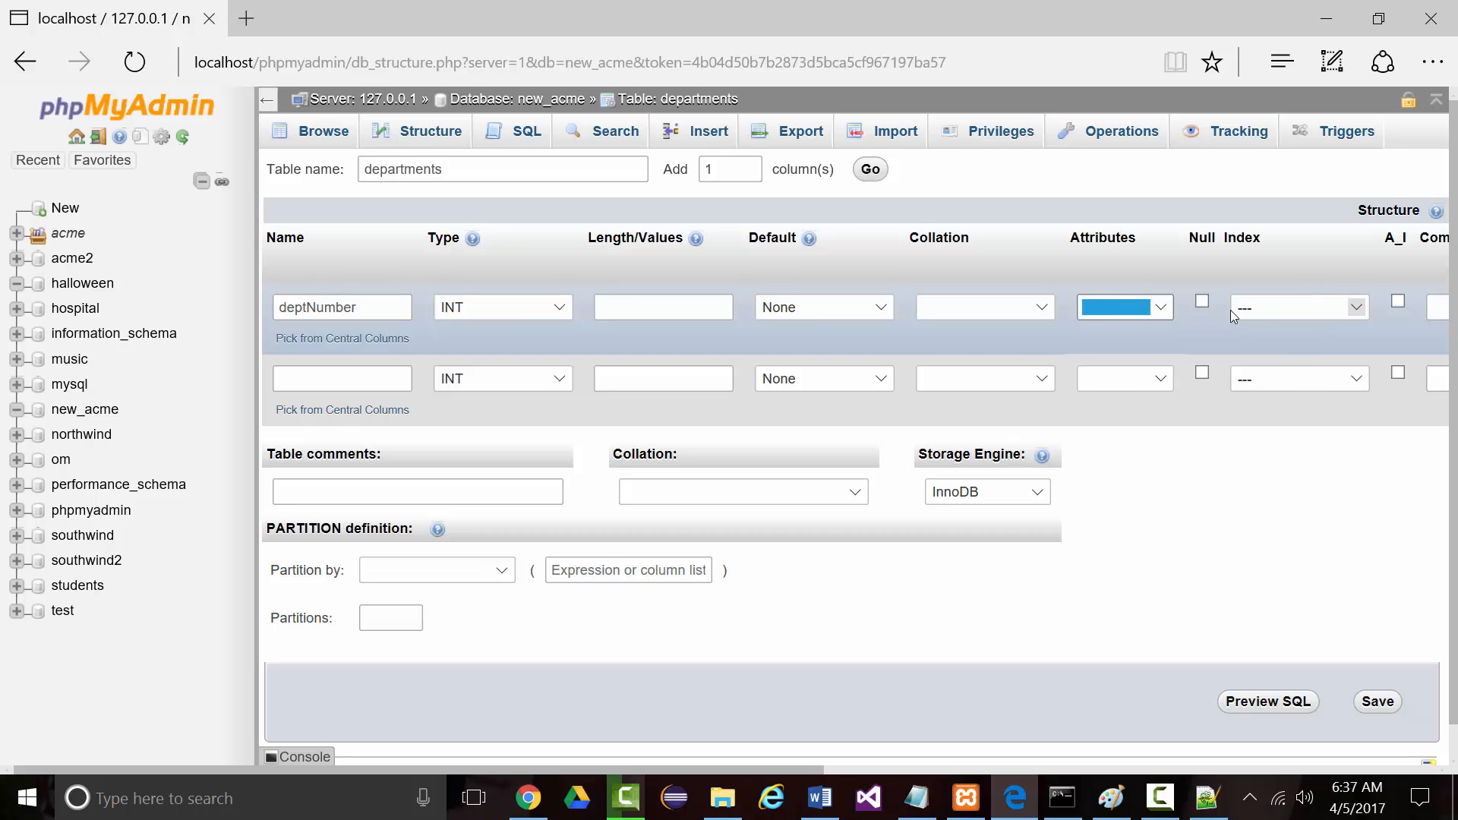
left_click(1357, 307)
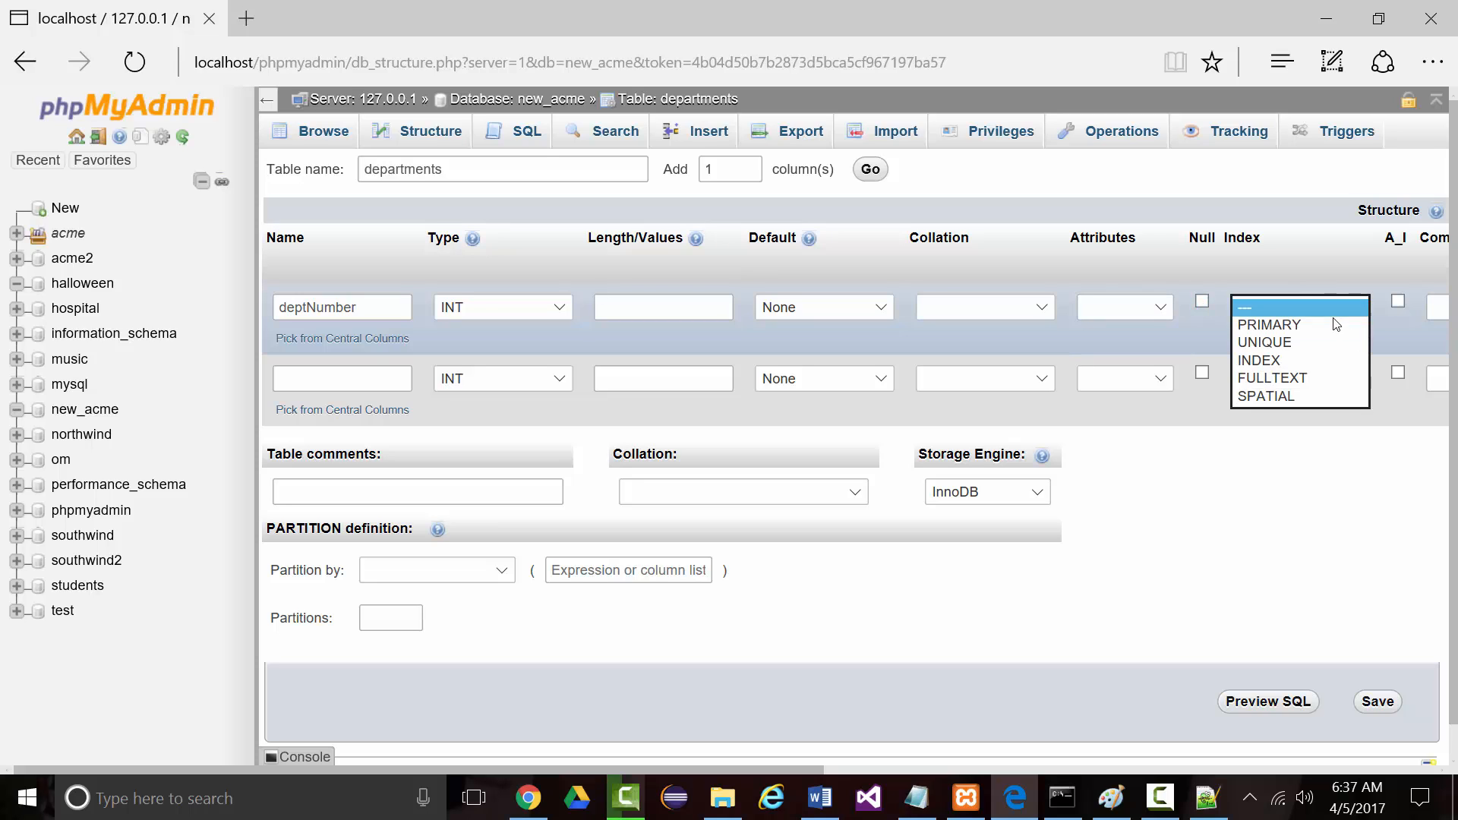
left_click(1343, 321)
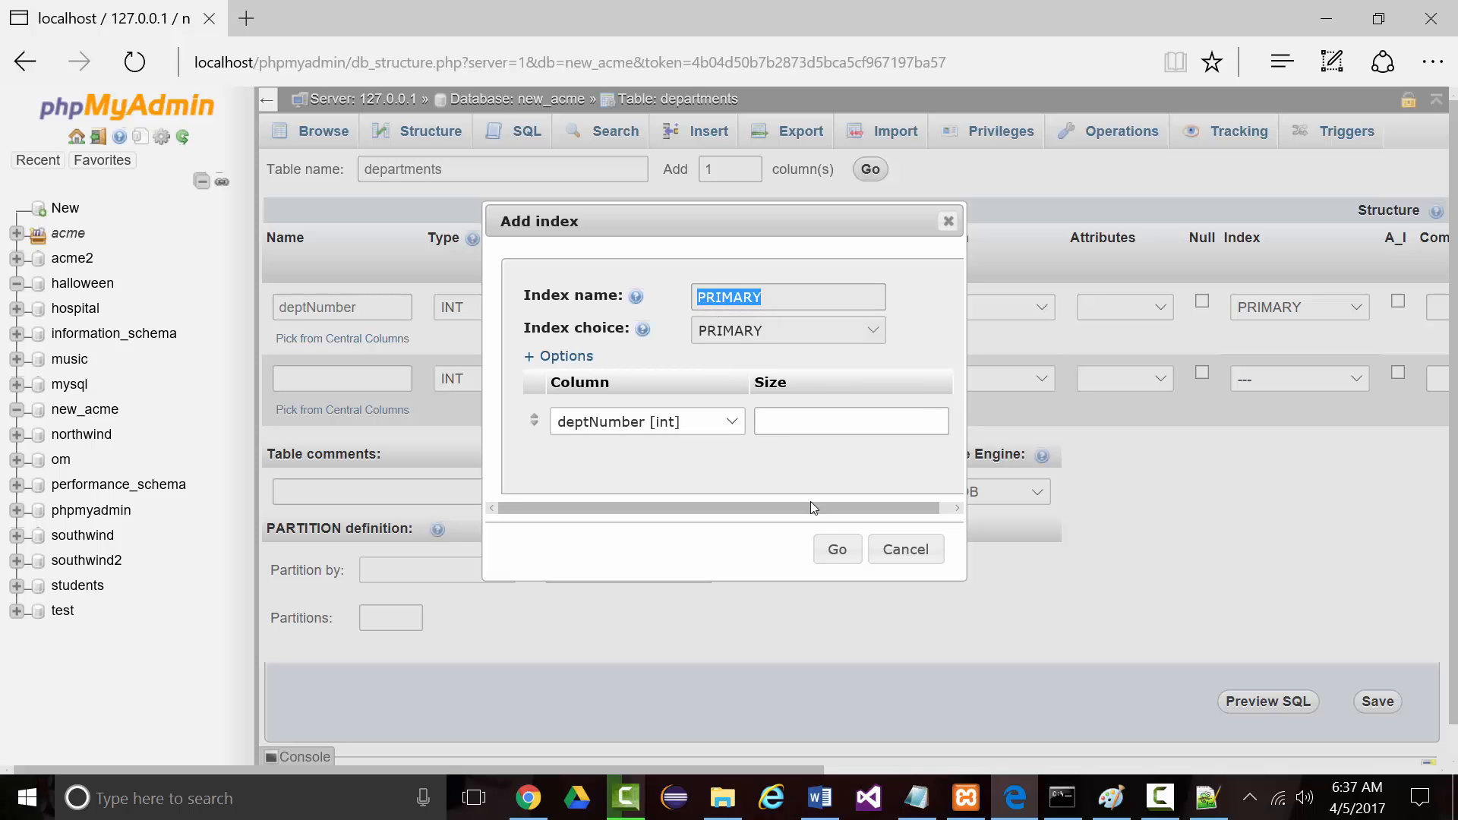
left_click(836, 549)
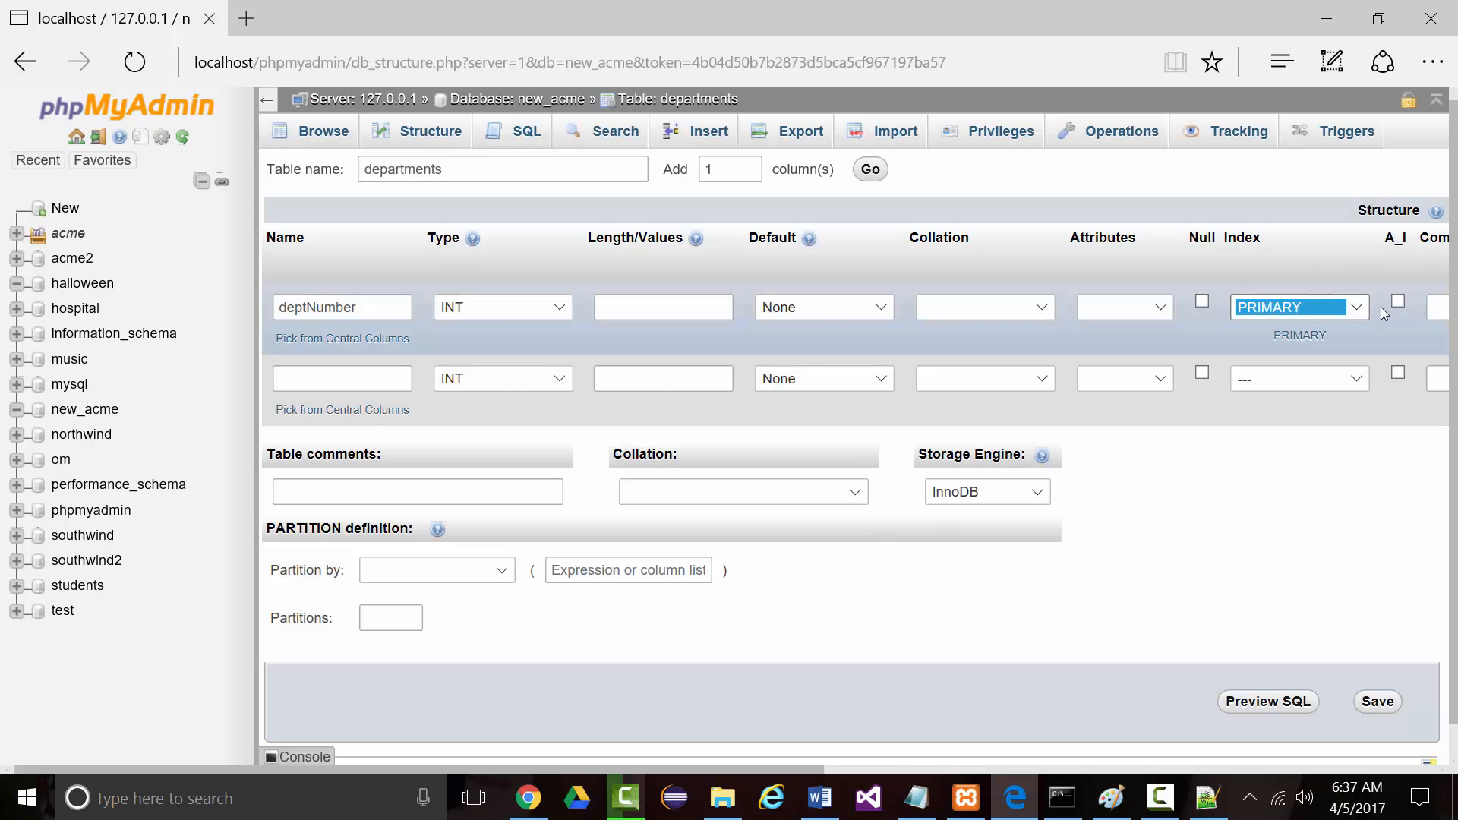
left_click(1398, 301)
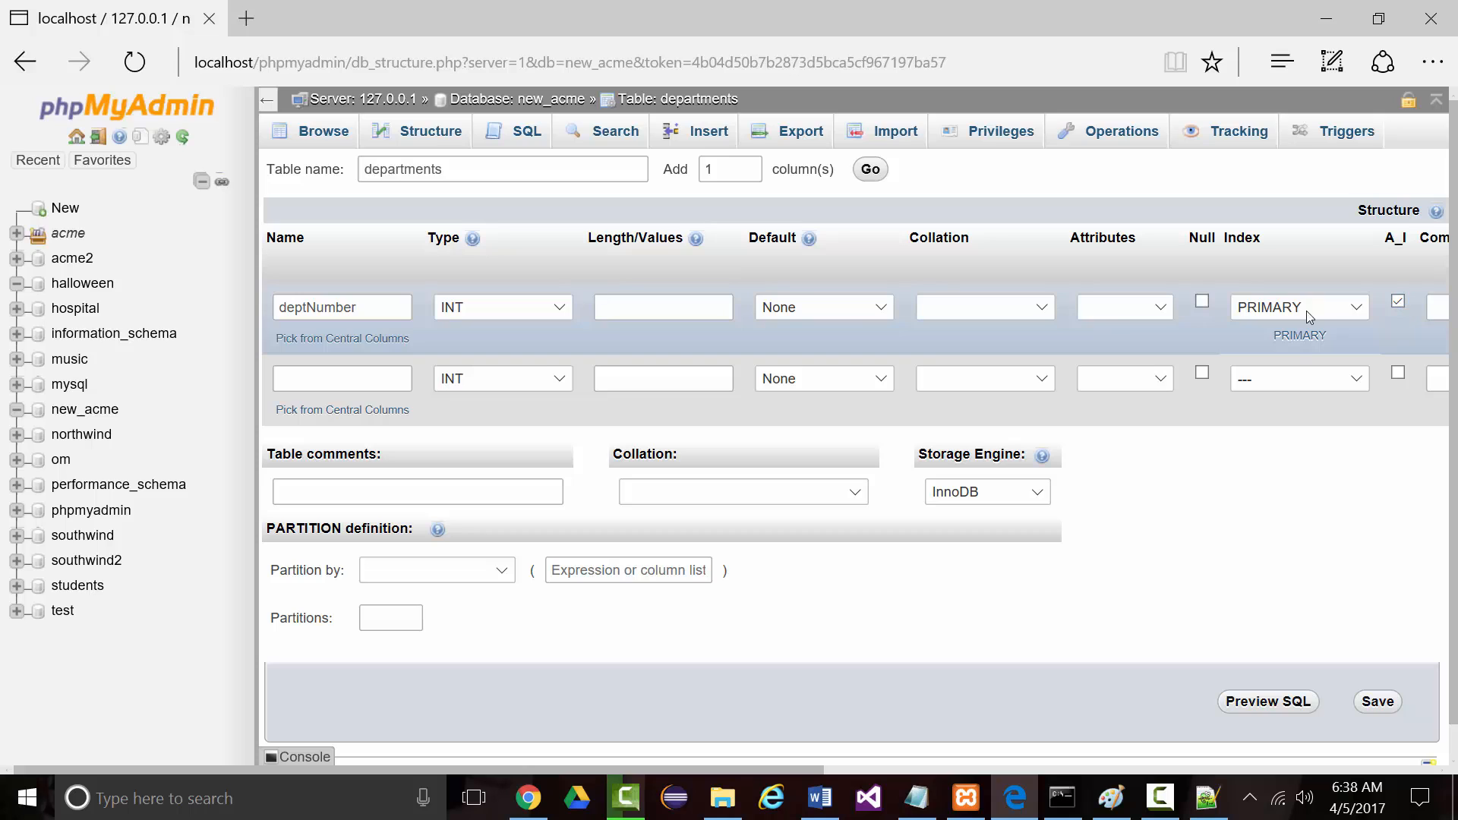
- Name the second column of the departments table deptName
left_click(348, 380)
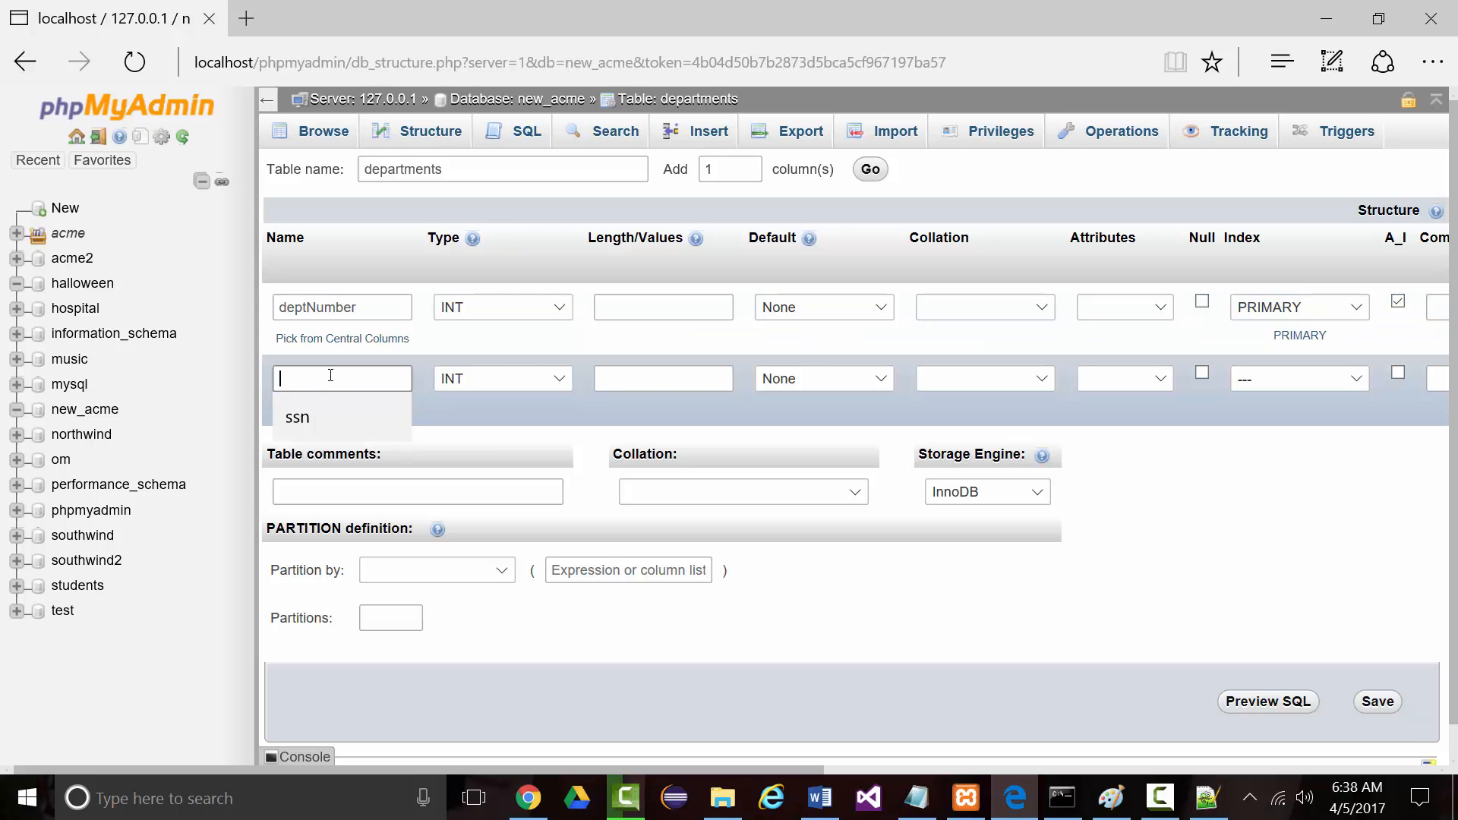
type("de")
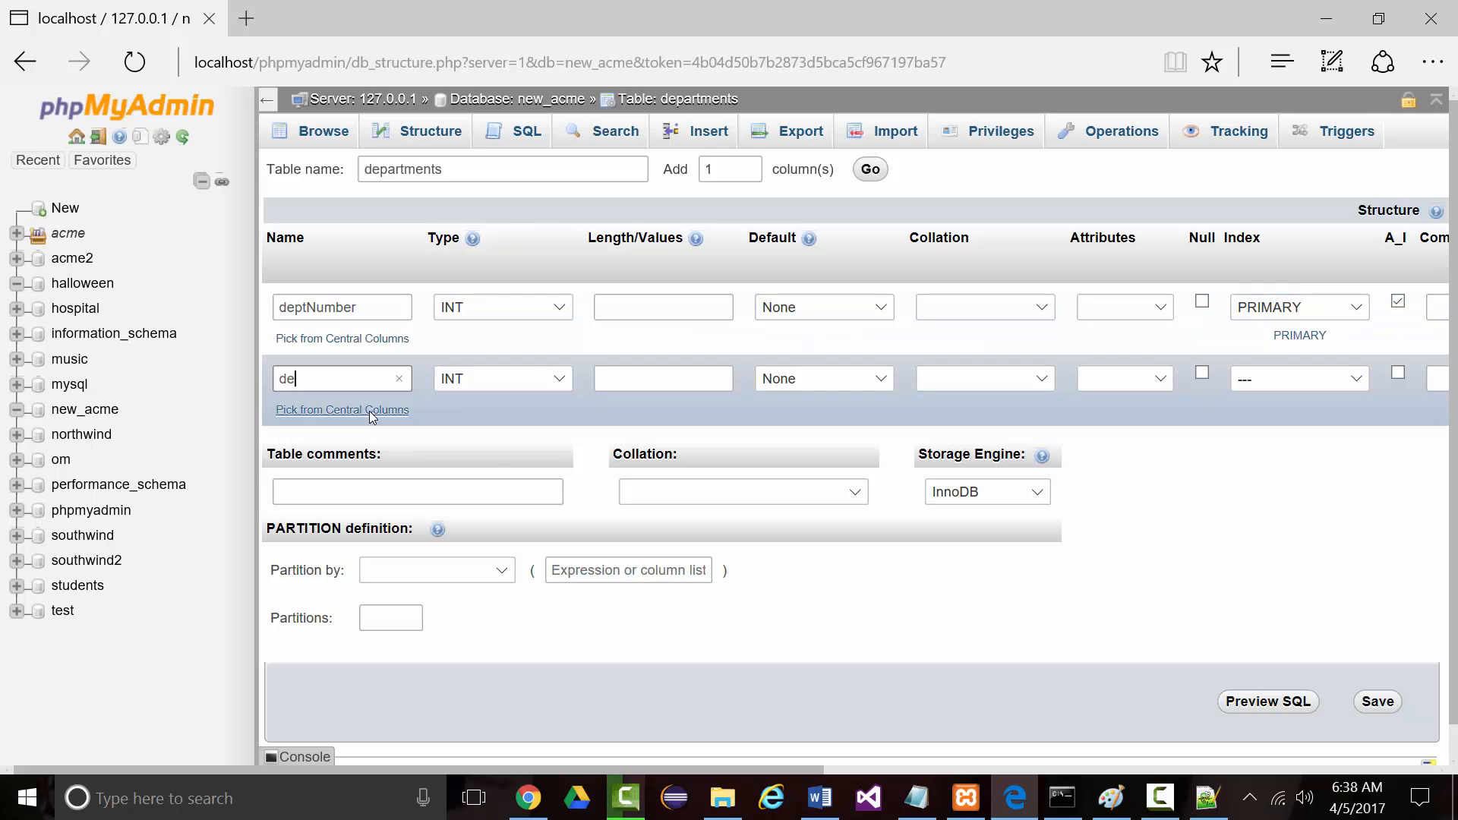
type("ptName")
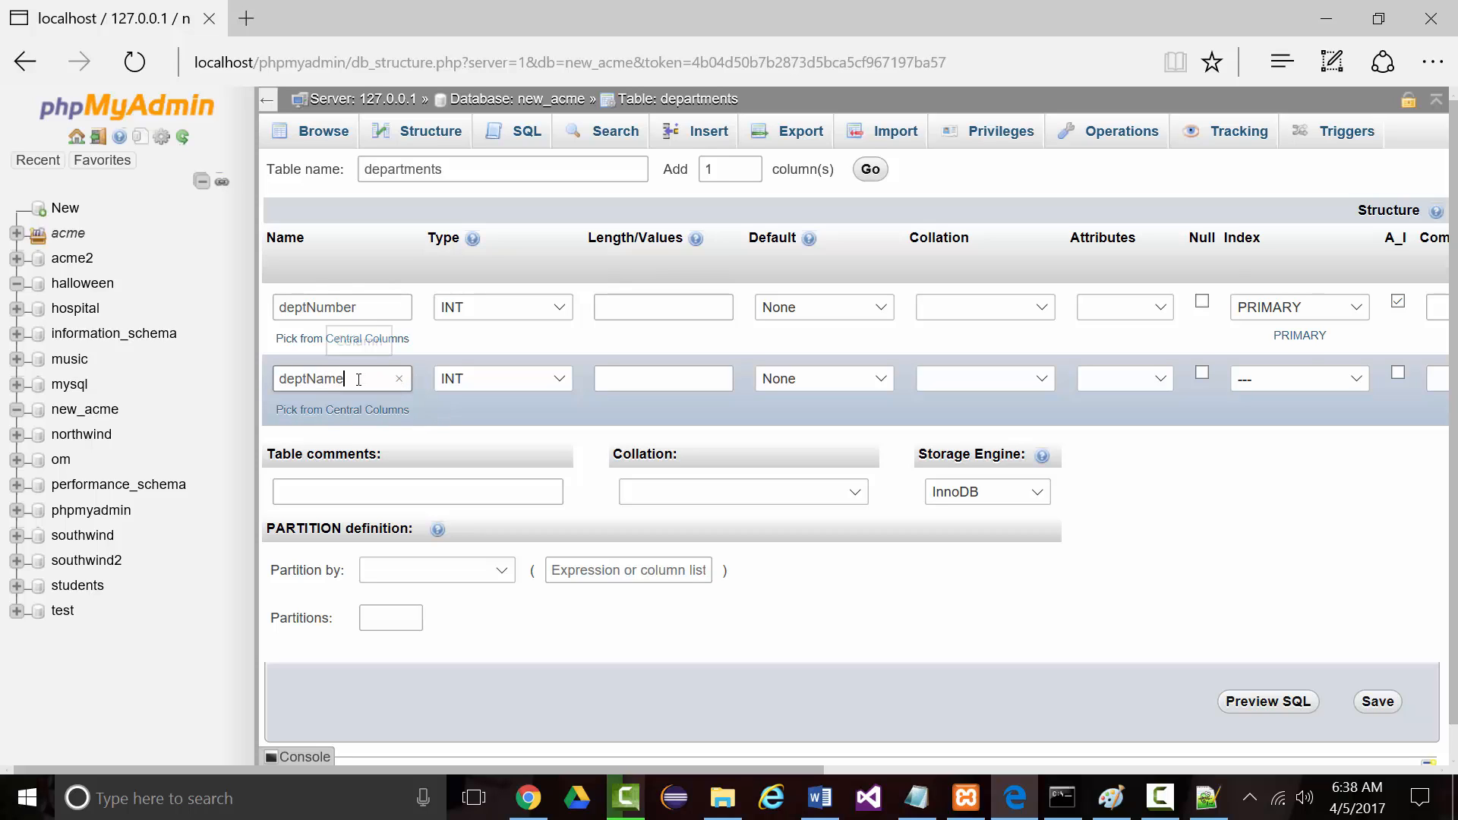
- Change the two column names to the all-lowercase deptnumber and deptname
left_click(317, 313)
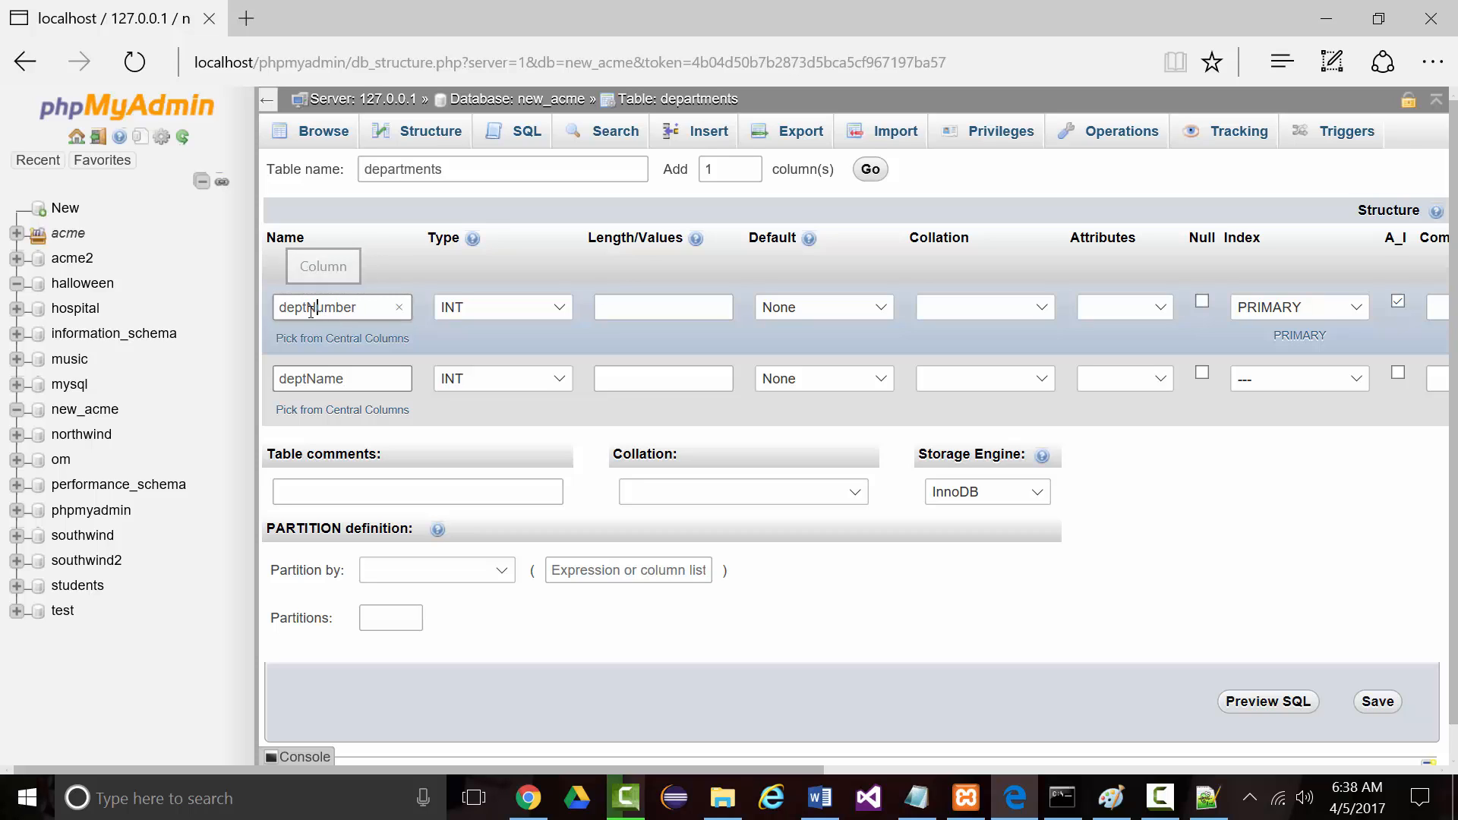
key("BackSpace")
type("n")
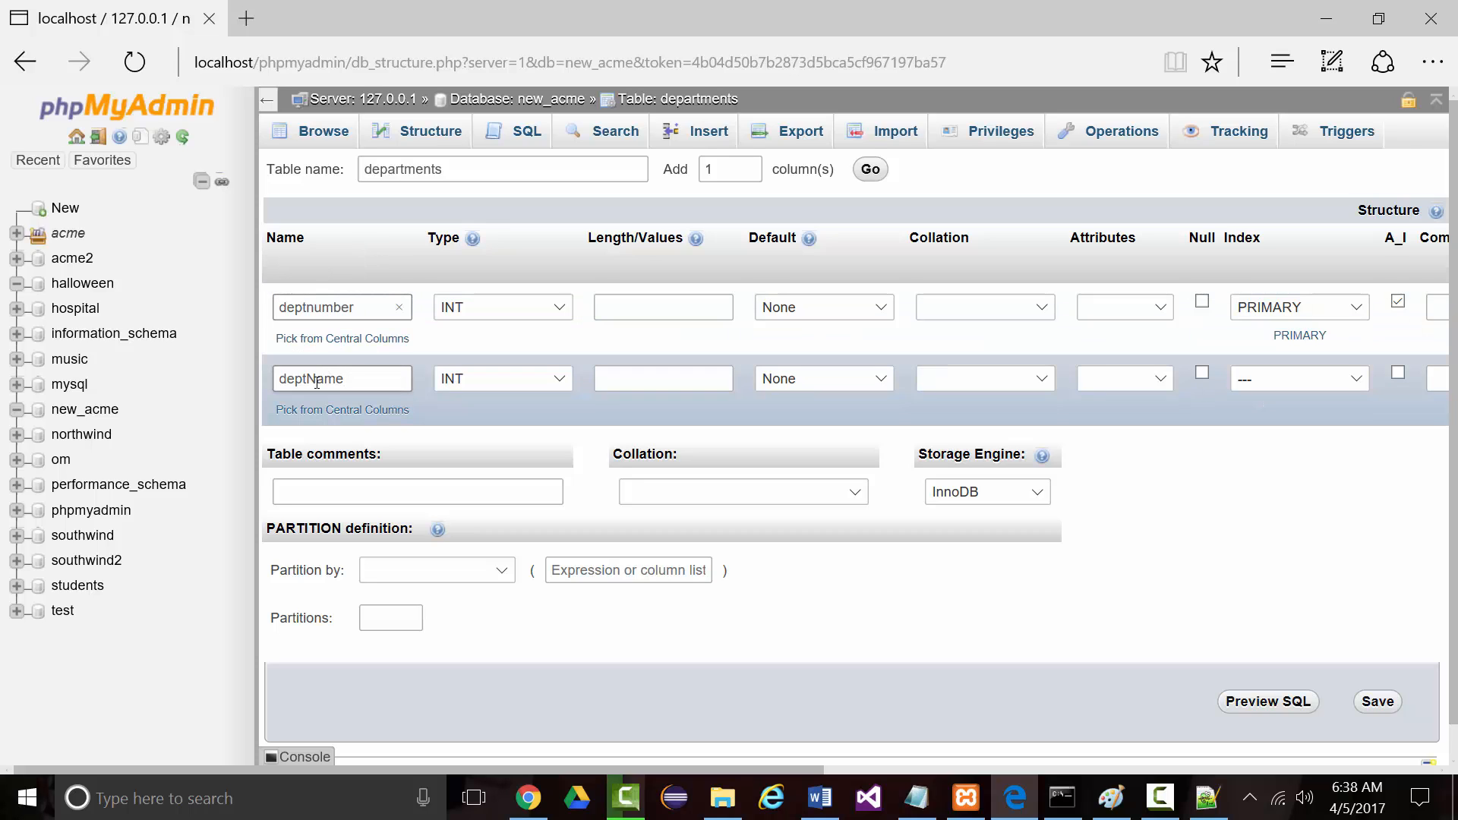
left_click_drag(317, 382, 308, 380)
type("n")
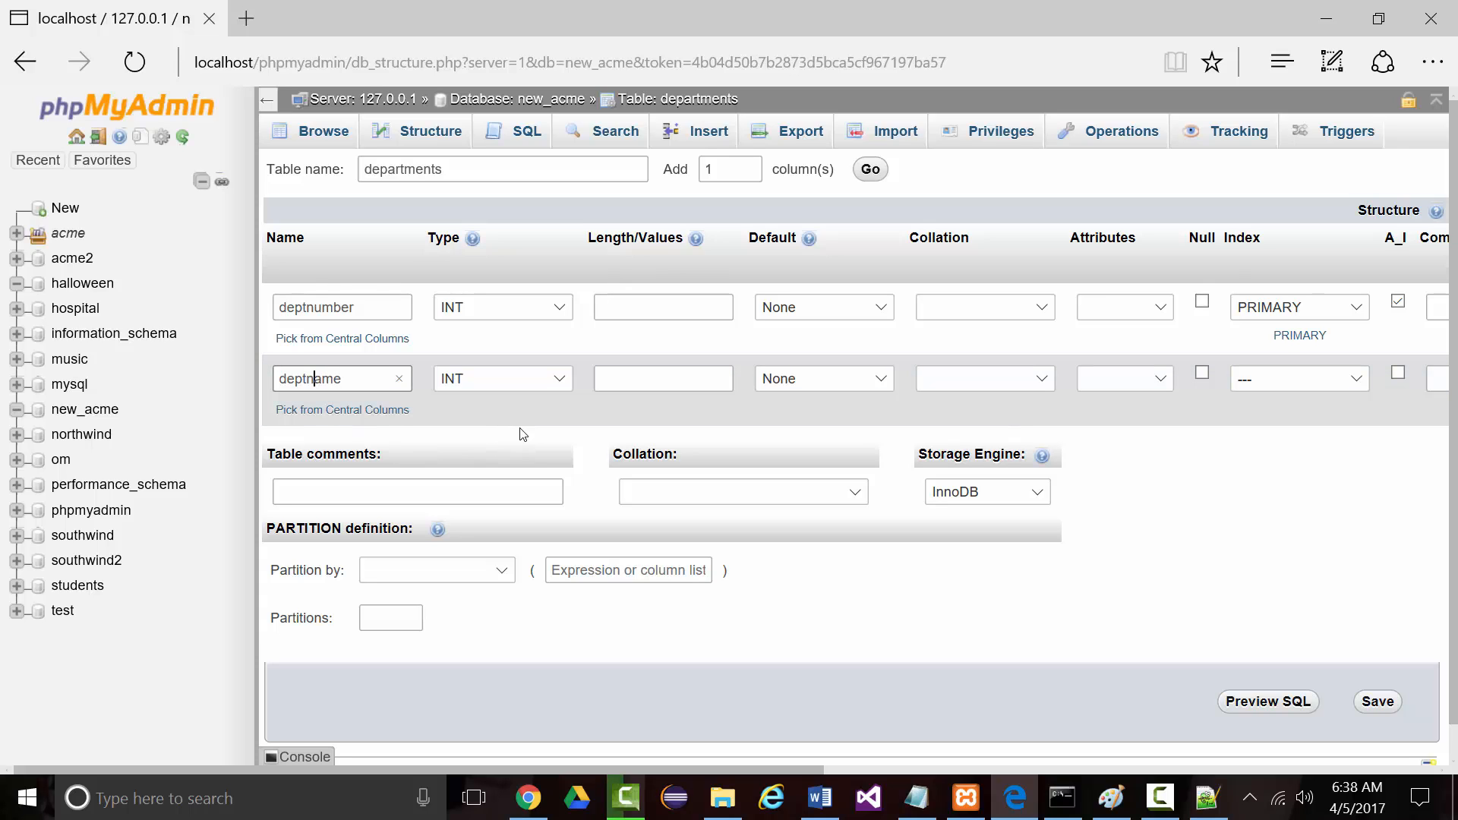
- Set the deptname column's type to VARCHAR with a length of 25
left_click(561, 378)
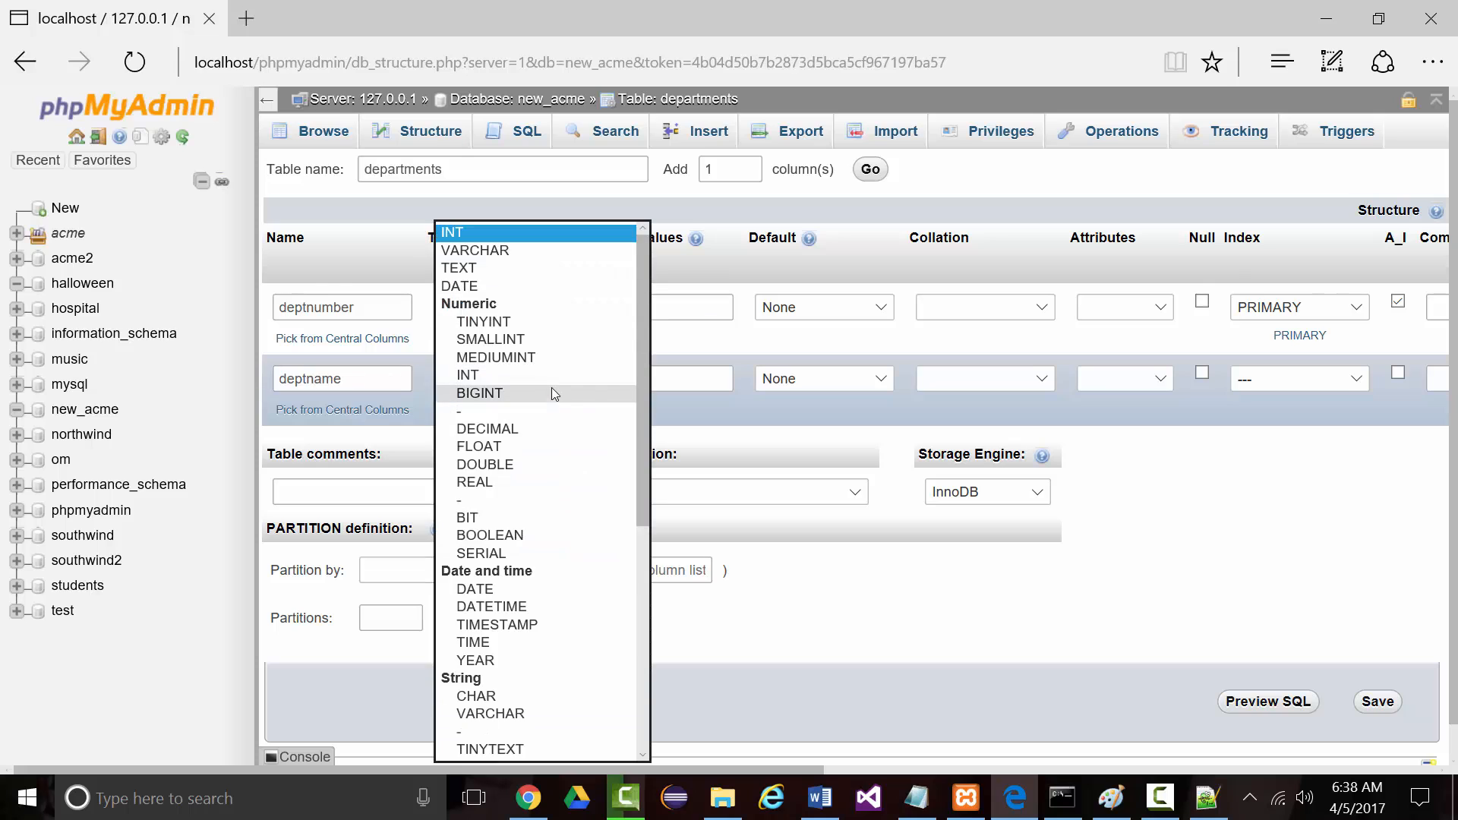
scroll(562, 440, "down", 5)
left_click(491, 552)
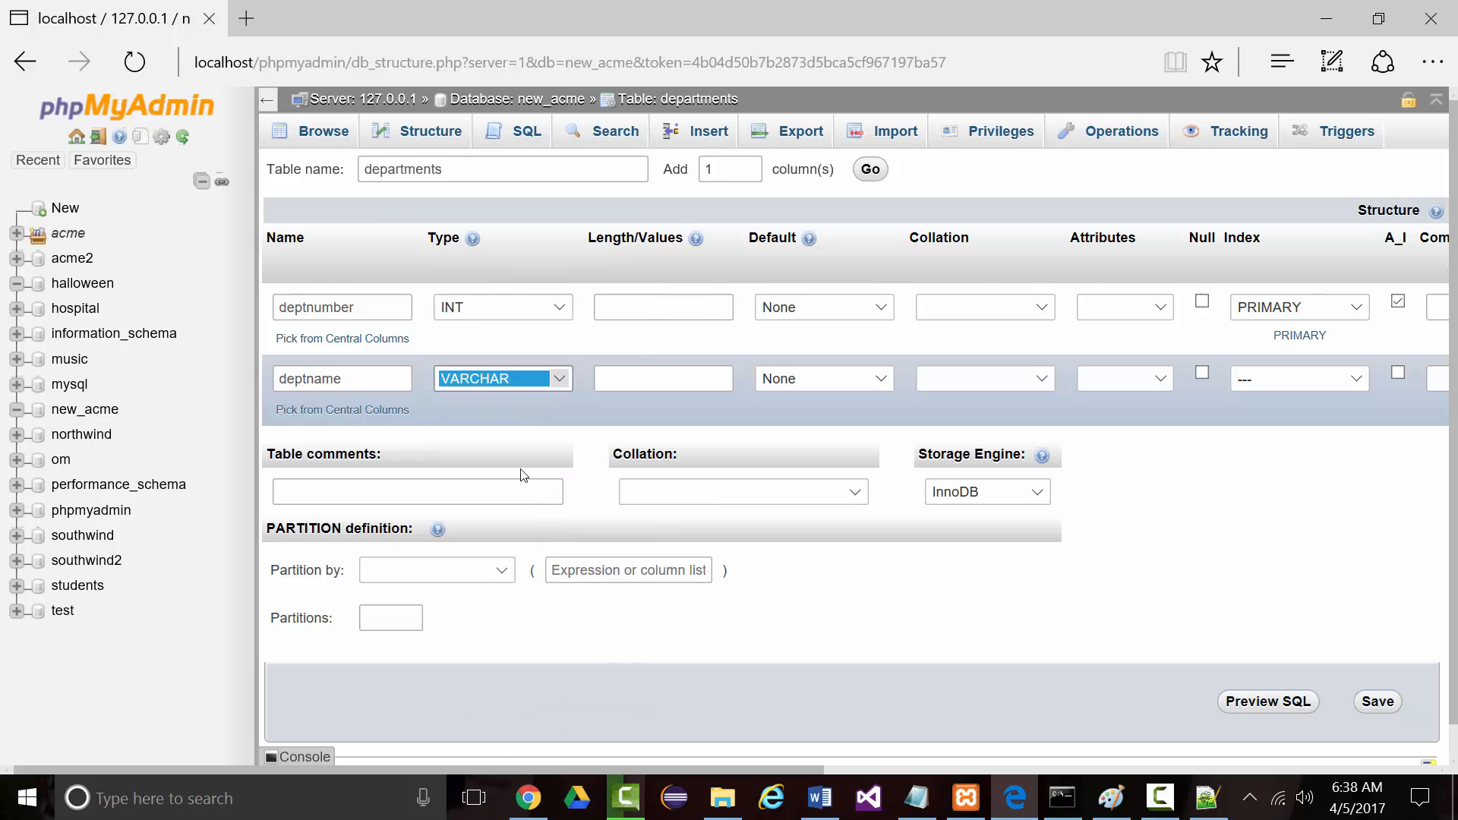
left_click(644, 374)
type("25")
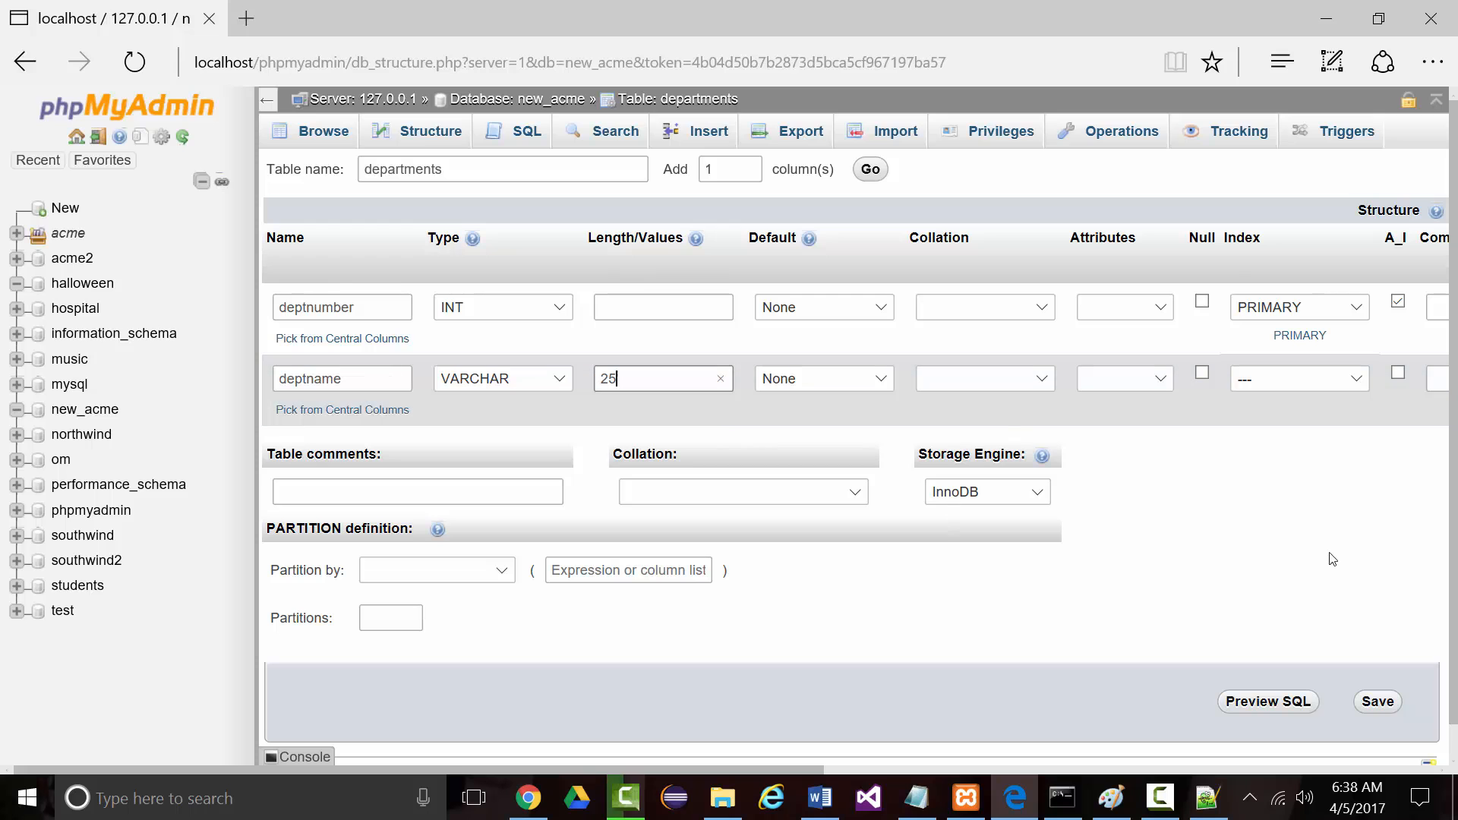
scroll(1266, 641, "down", 1)
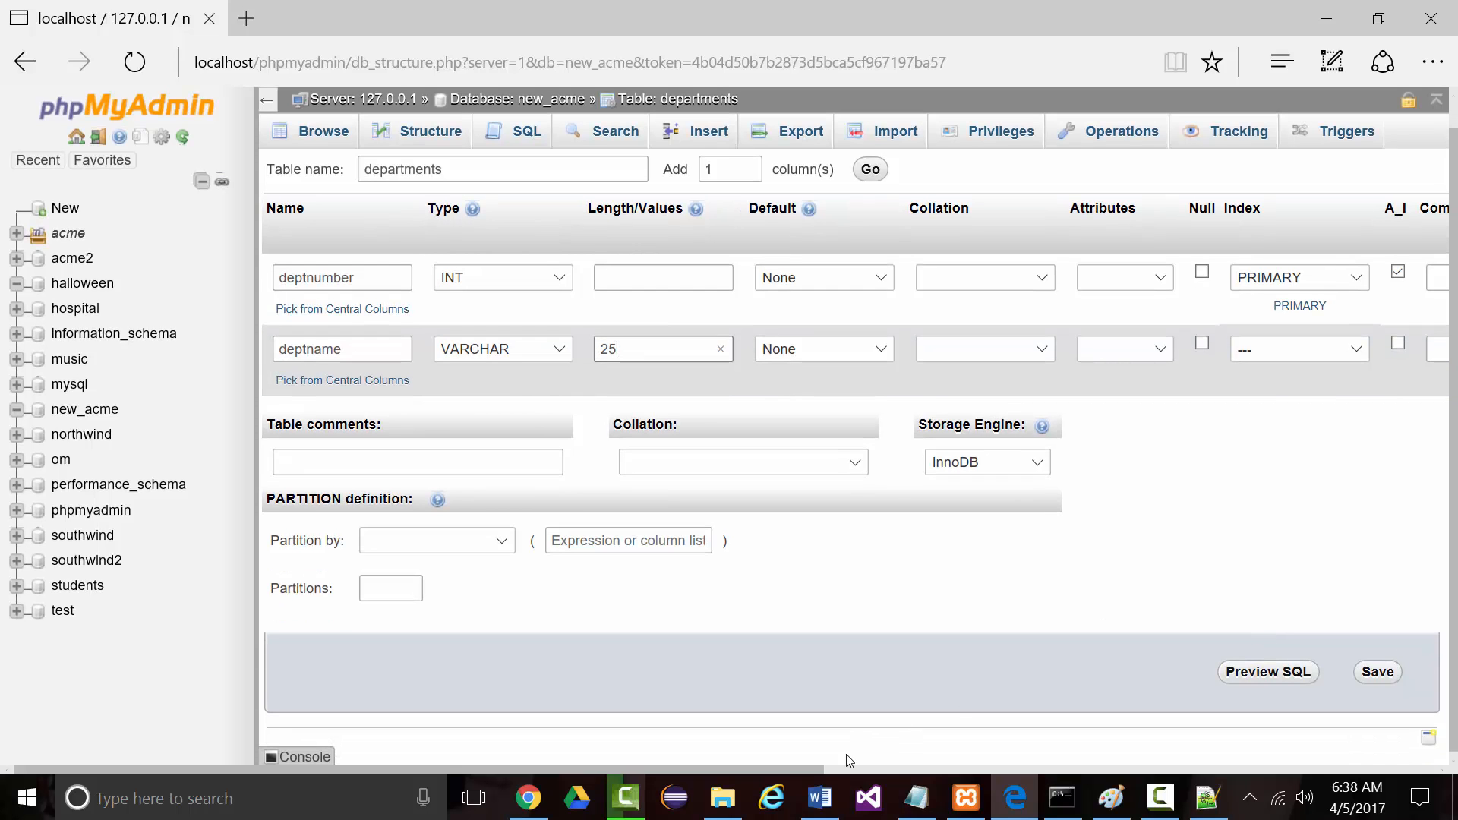
mouse_move(773, 766)
left_mouse_down()
mouse_move(1263, 772)
mouse_move(760, 770)
left_mouse_up()
scroll(867, 474, "down", 3)
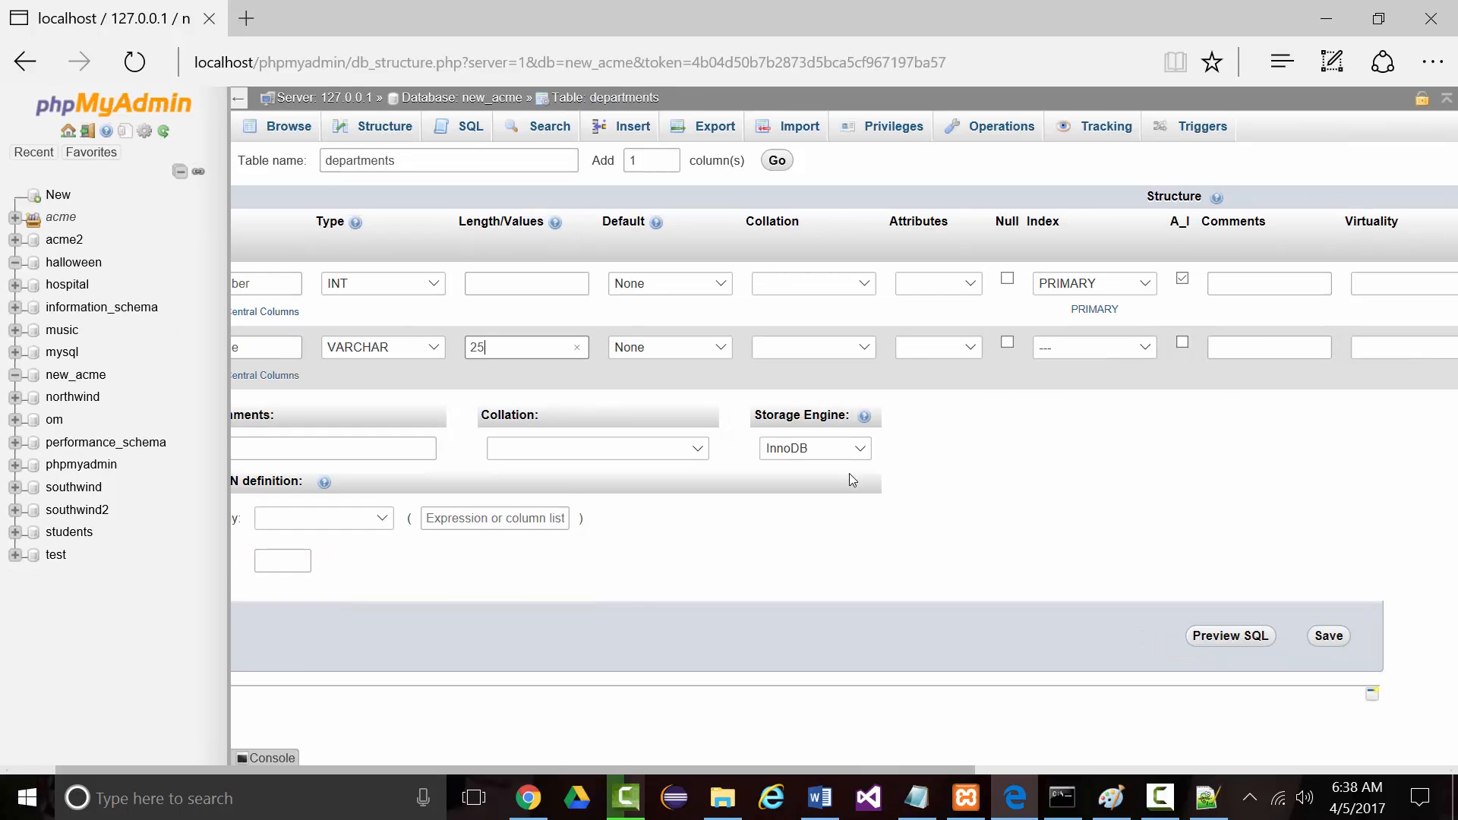
scroll(852, 480, "up", 3)
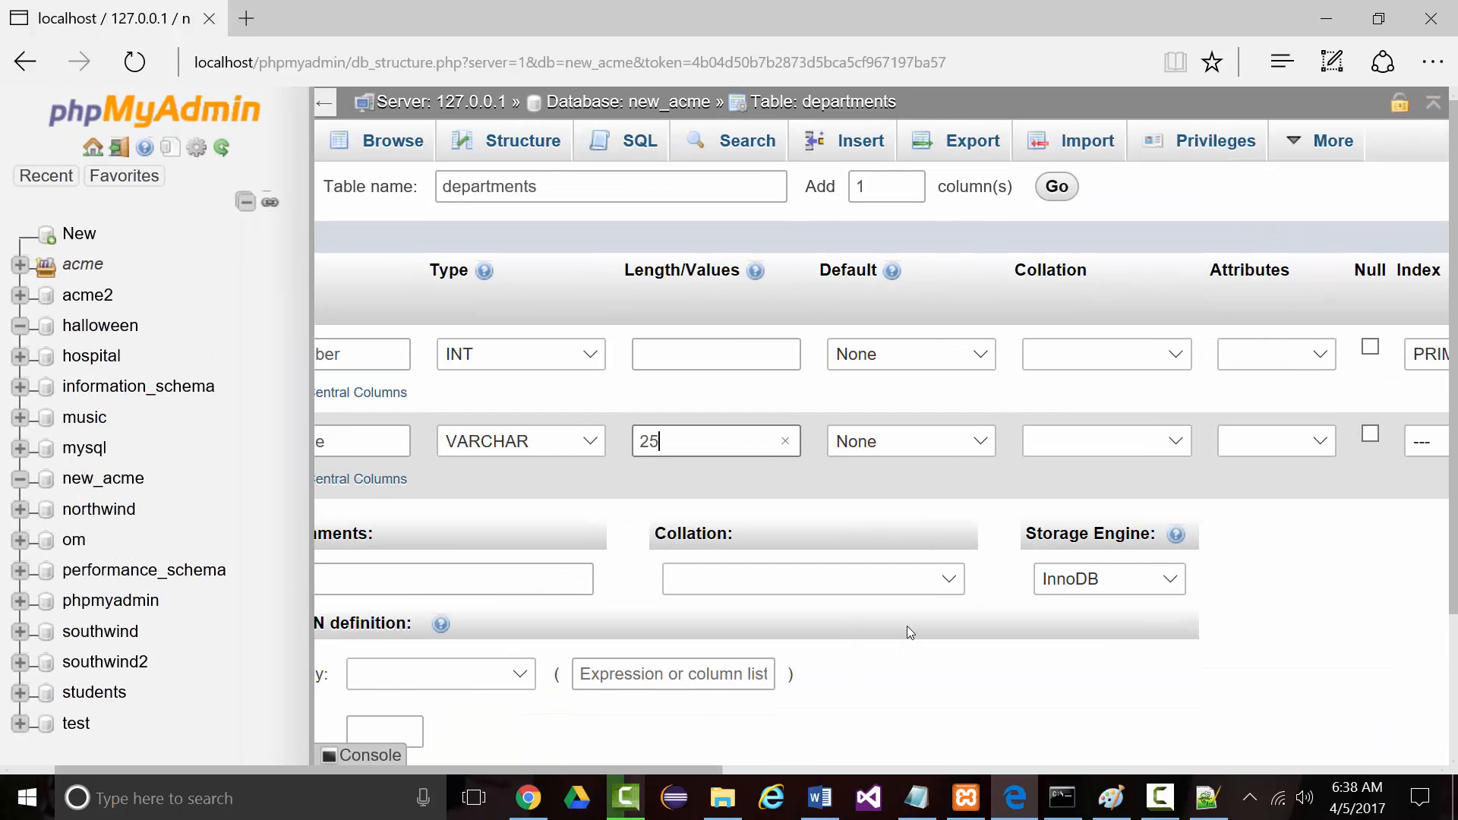
scroll(536, 514, "up", 4)
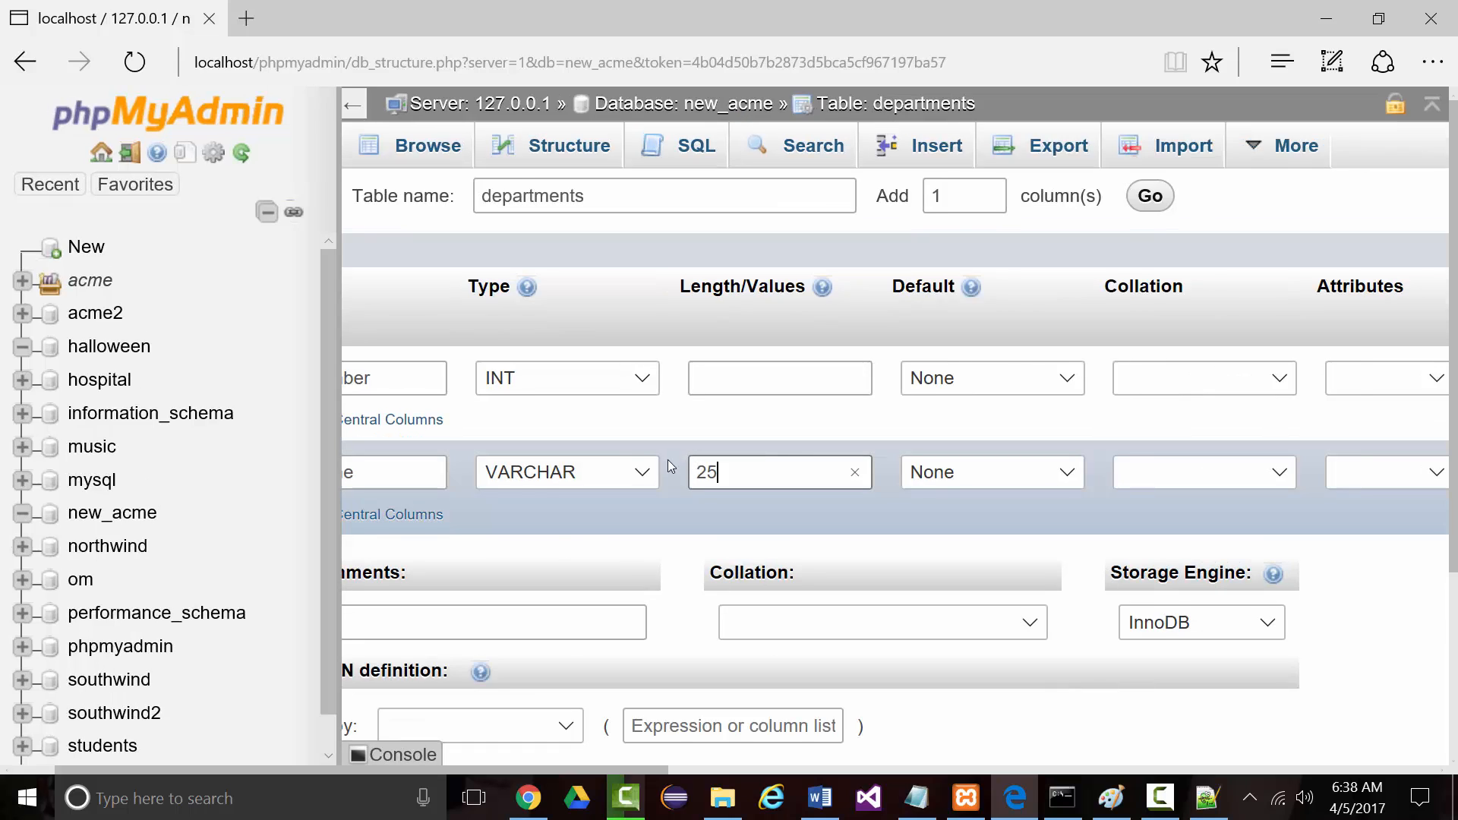
scroll(574, 483, "down", 7)
scroll(535, 450, "down", 2)
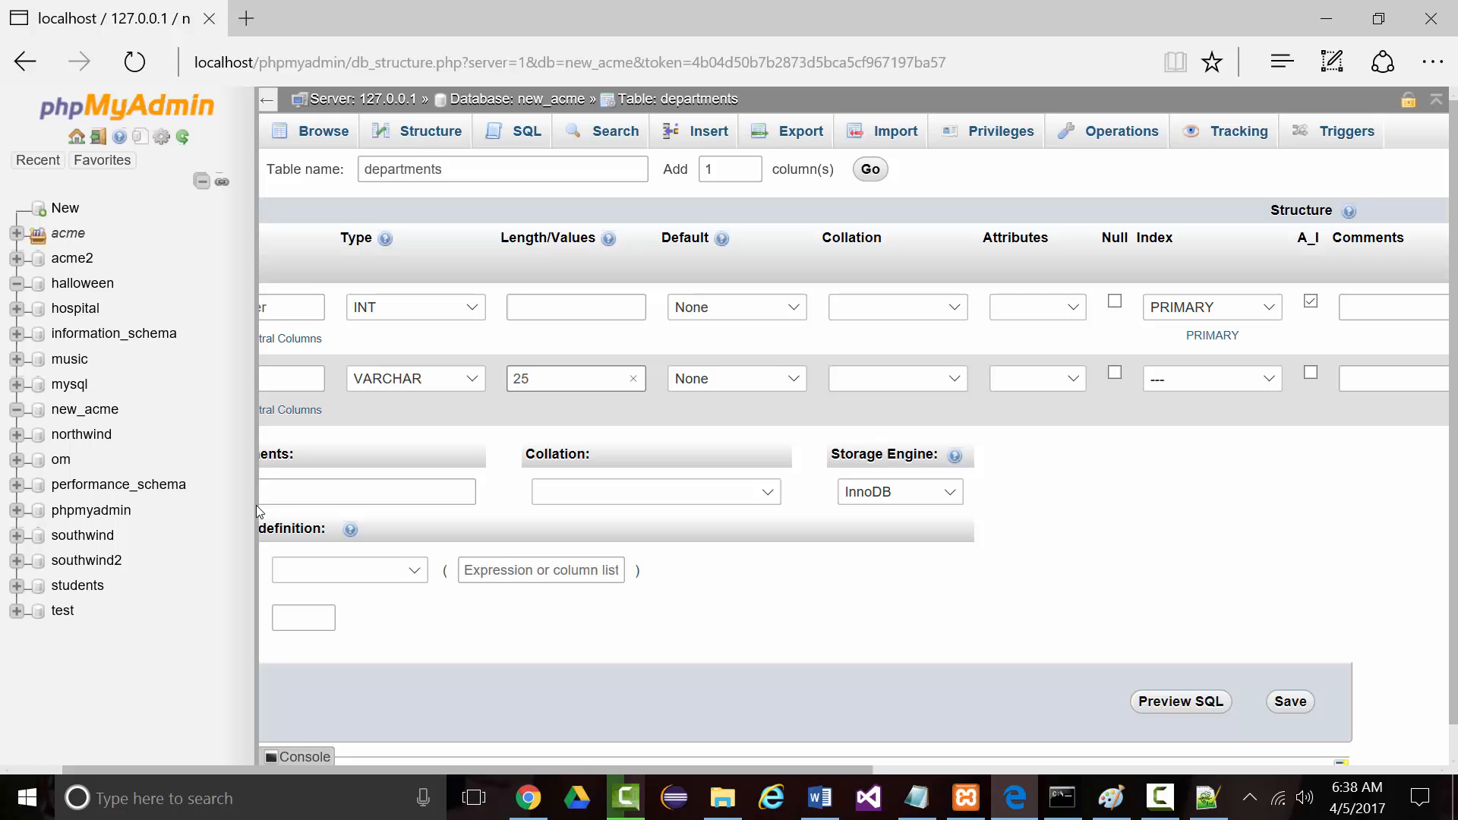
- Narrow the database tree to make room for the column definitions, and preview the SQL for the departments table
left_click_drag(257, 505, 129, 505)
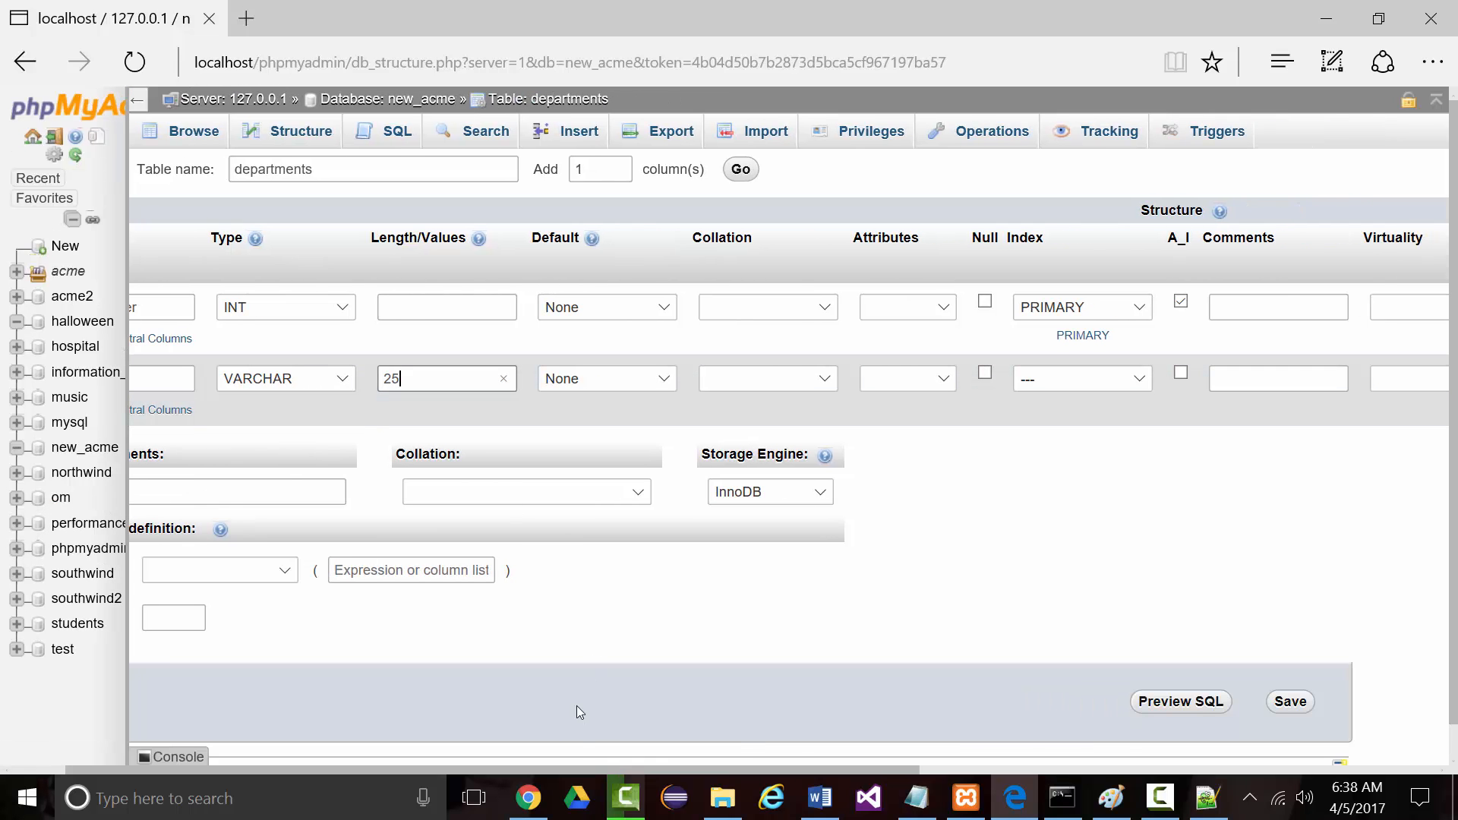
key("ctrl+a")
left_click(517, 703)
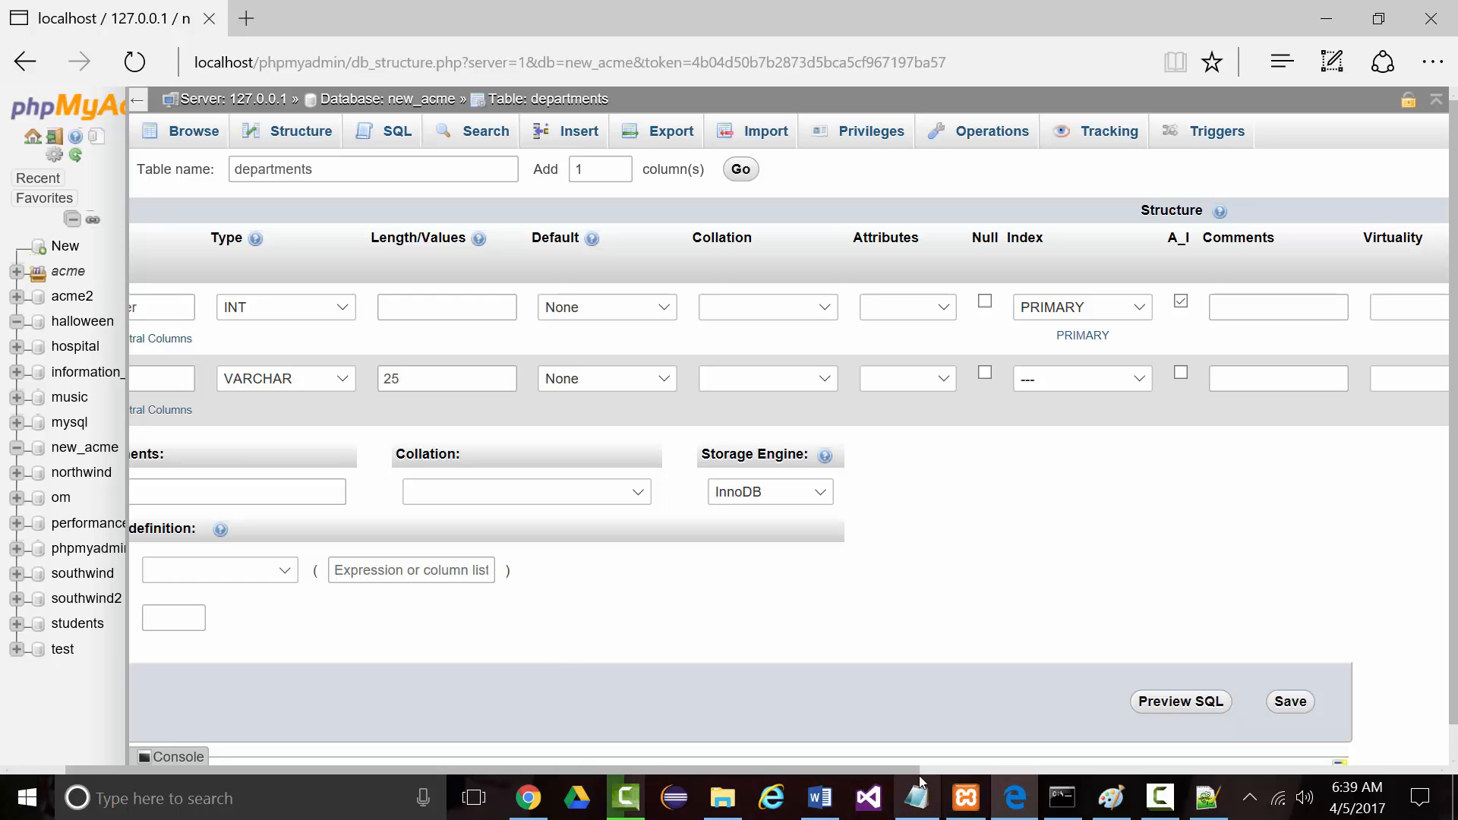
left_click_drag(903, 772, 808, 768)
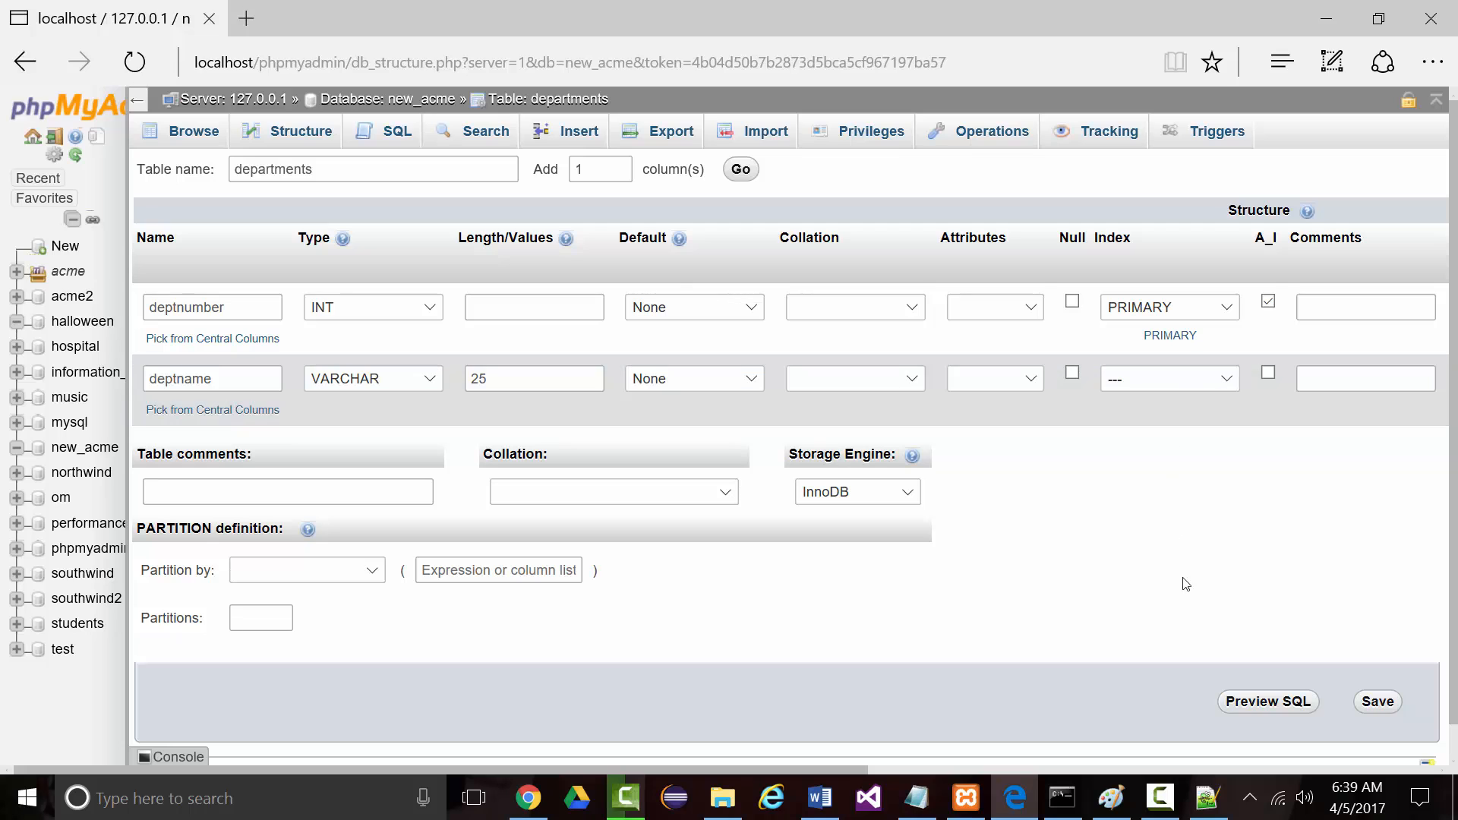
left_click(1262, 704)
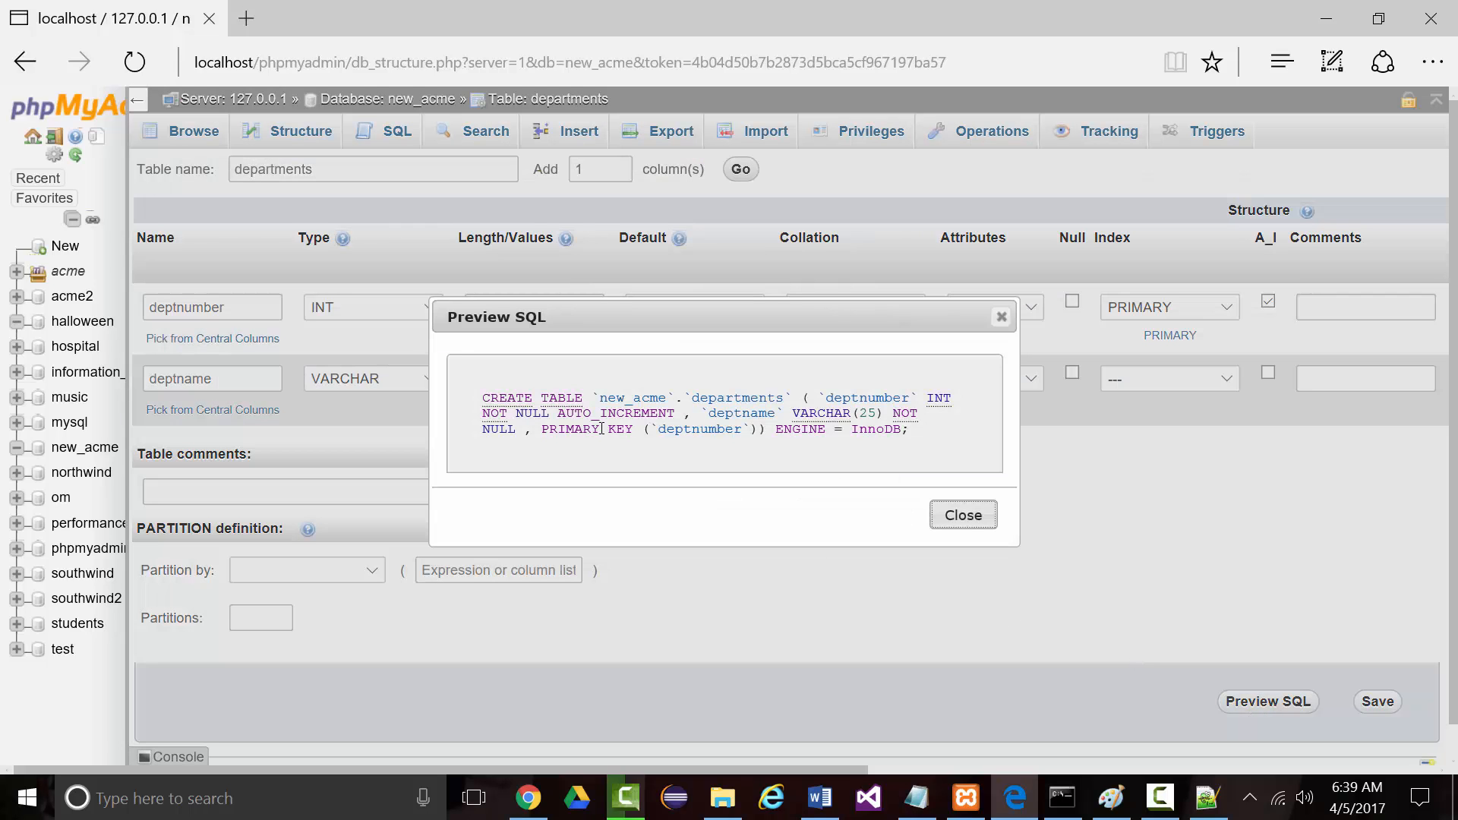
- Copy the previewed CREATE TABLE statement for departments, close the preview, and paste it into a new Notepad++ document
left_click_drag(482, 398, 815, 437)
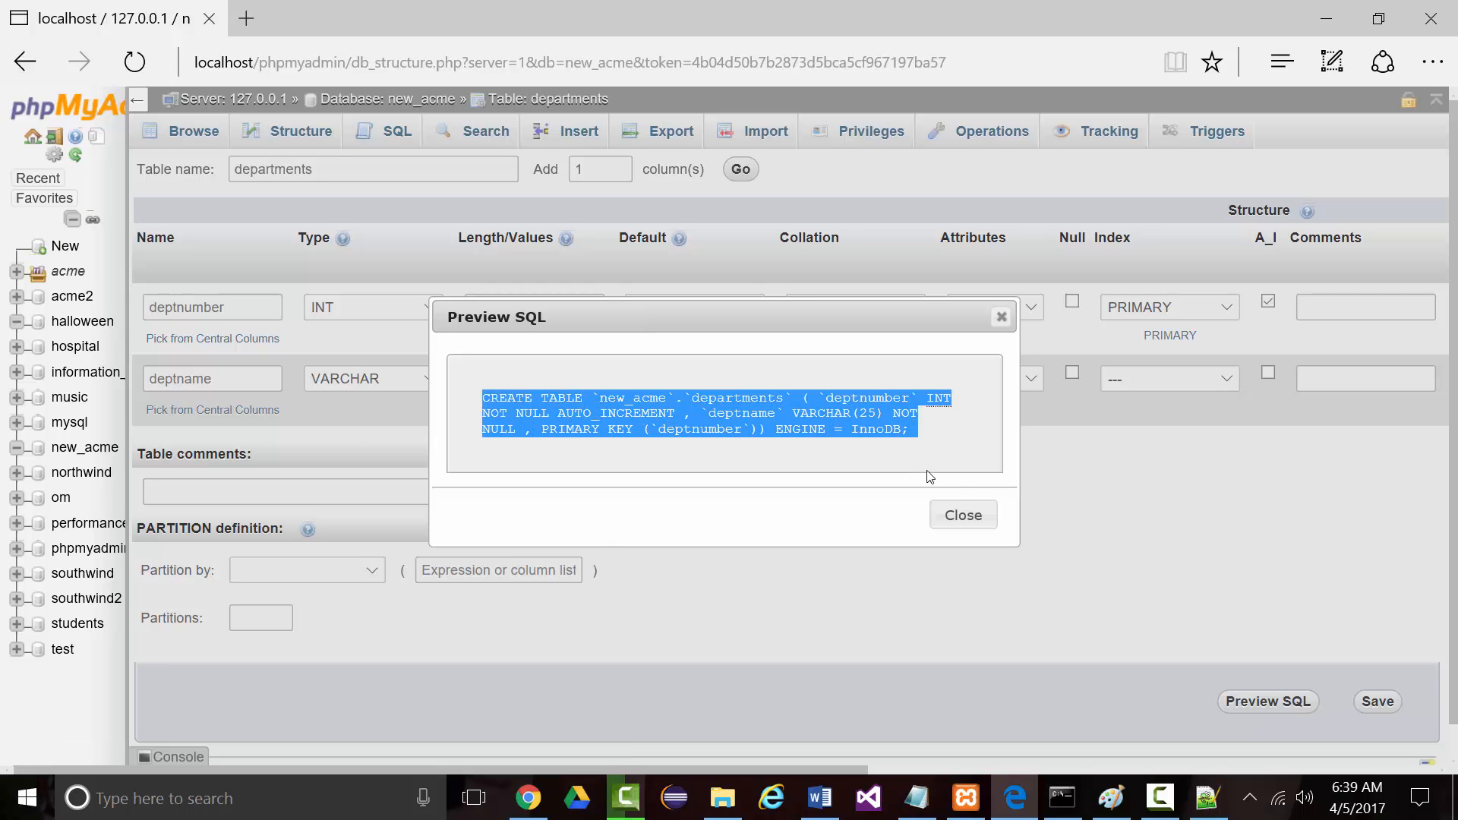
left_click(963, 515)
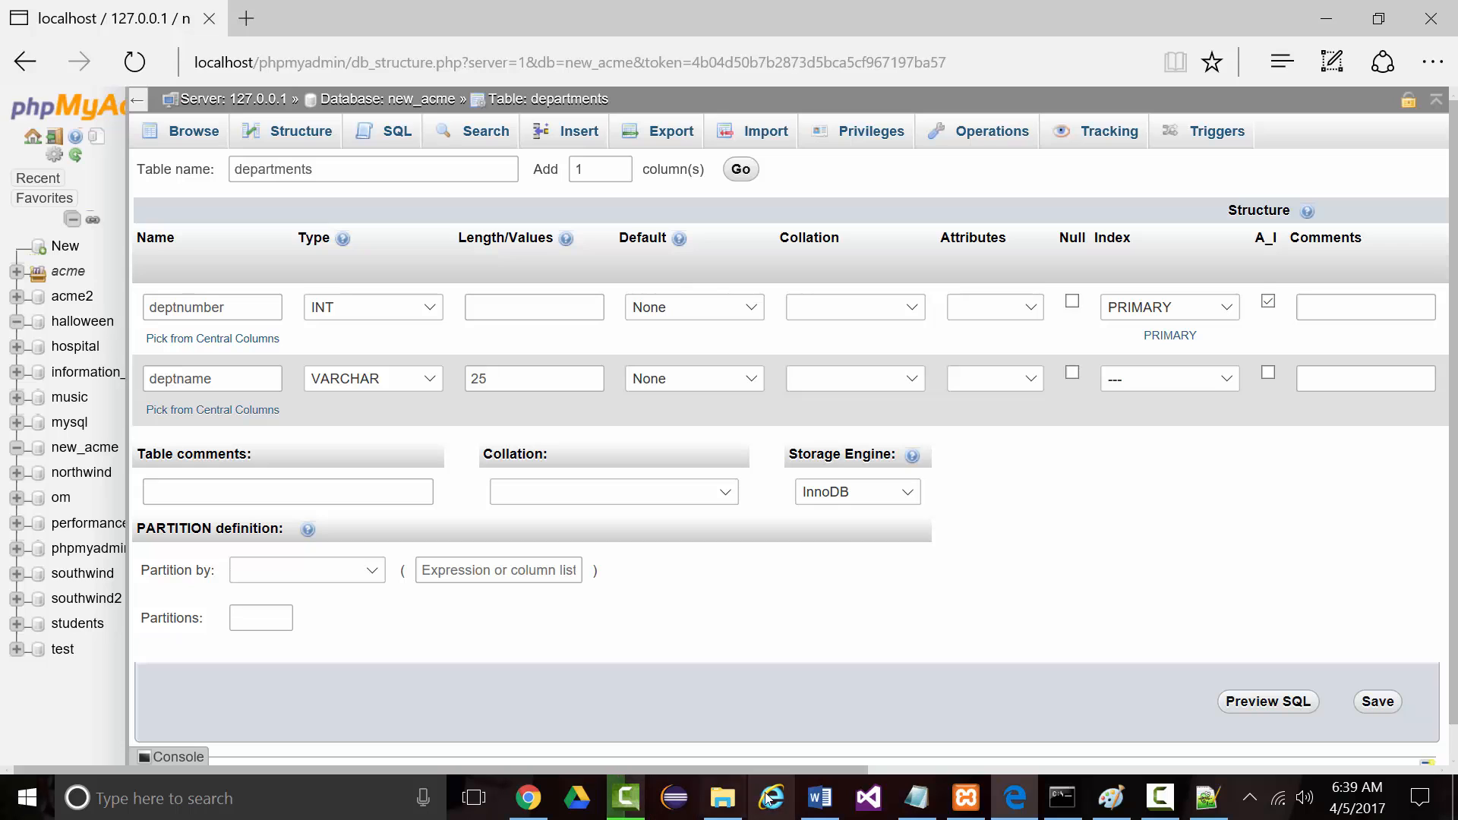
left_click(1207, 798)
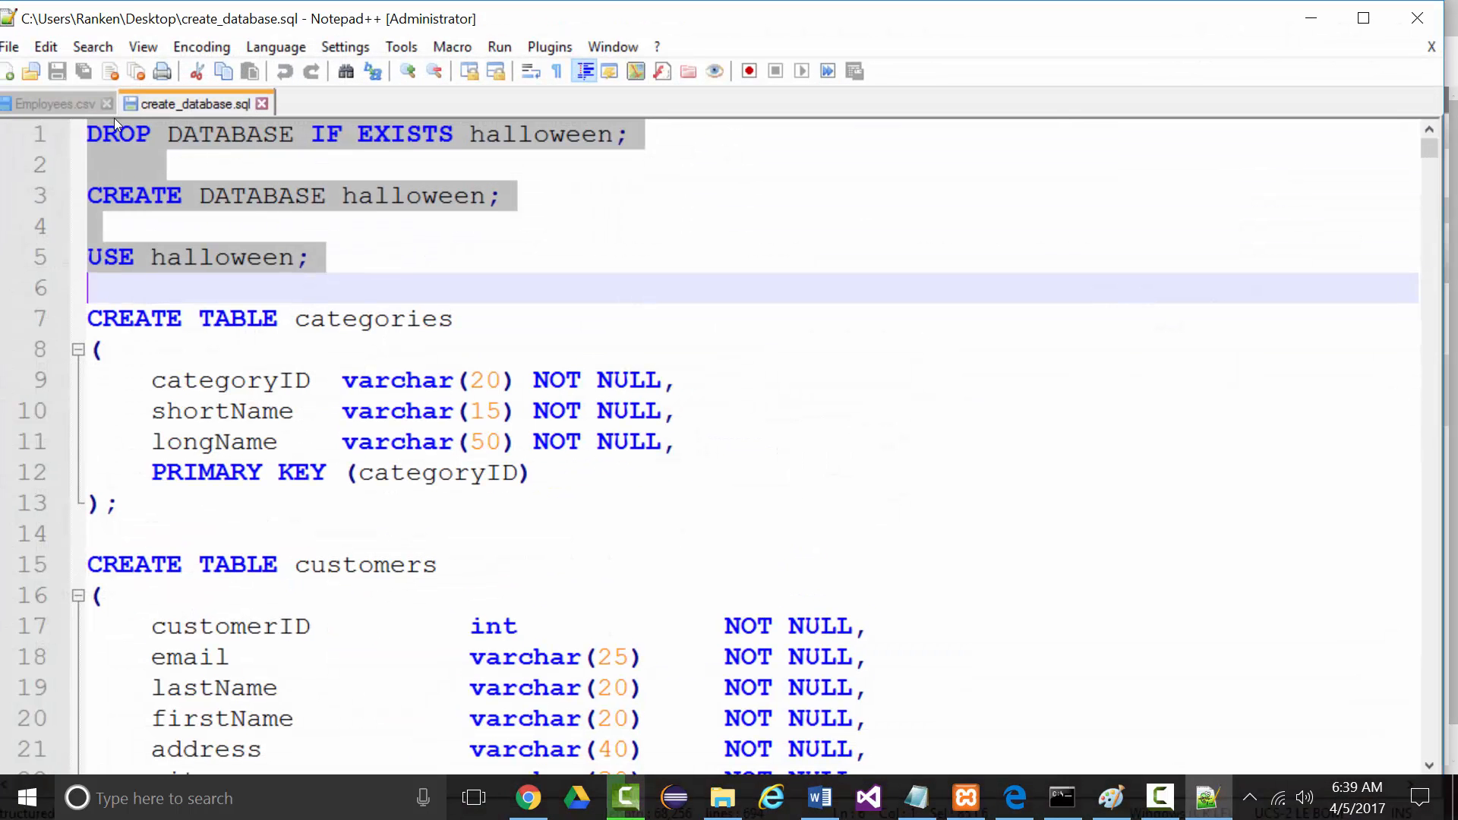
left_click(8, 72)
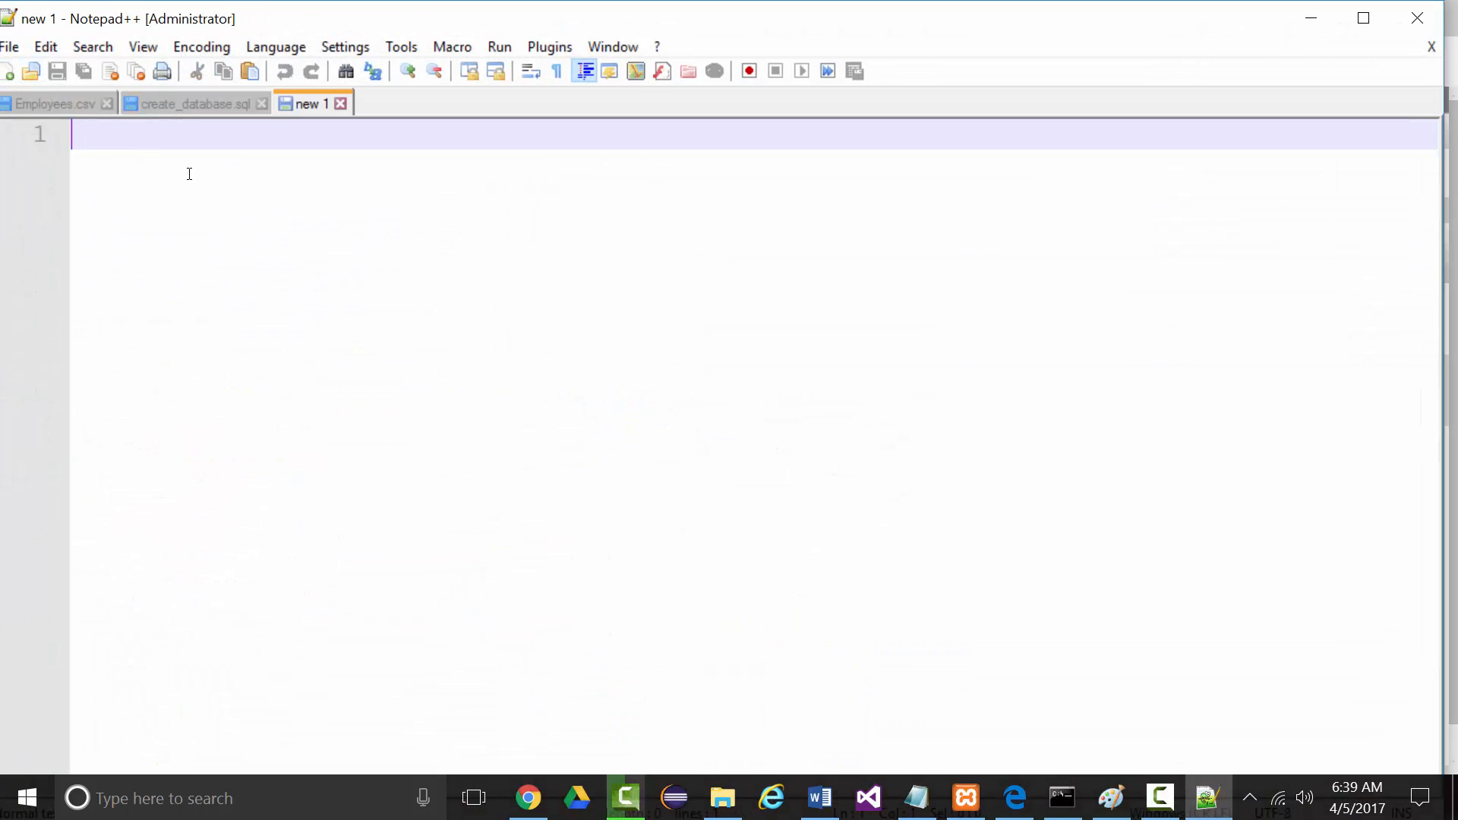
key("ctrl+v")
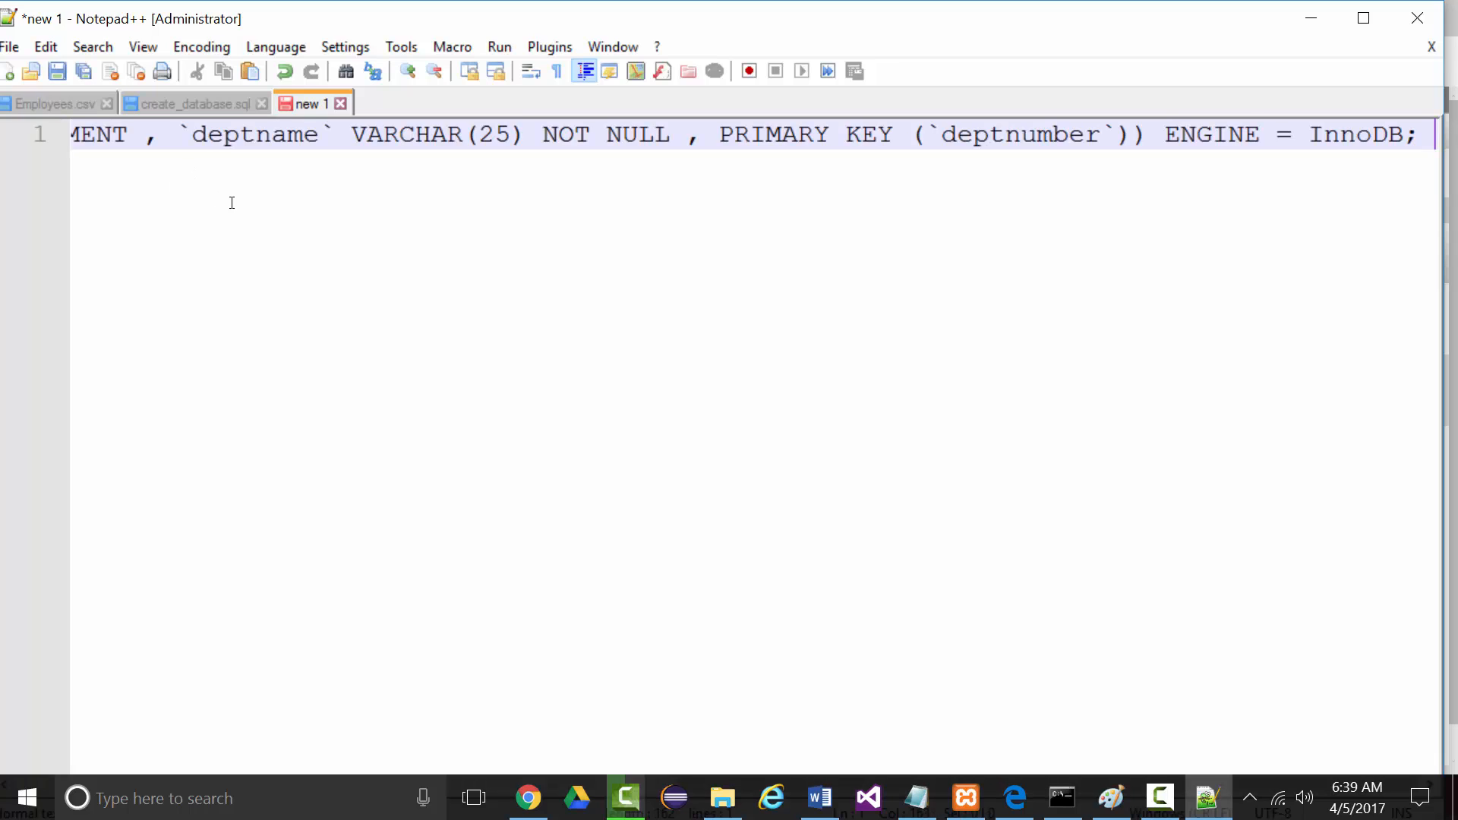
key("Home")
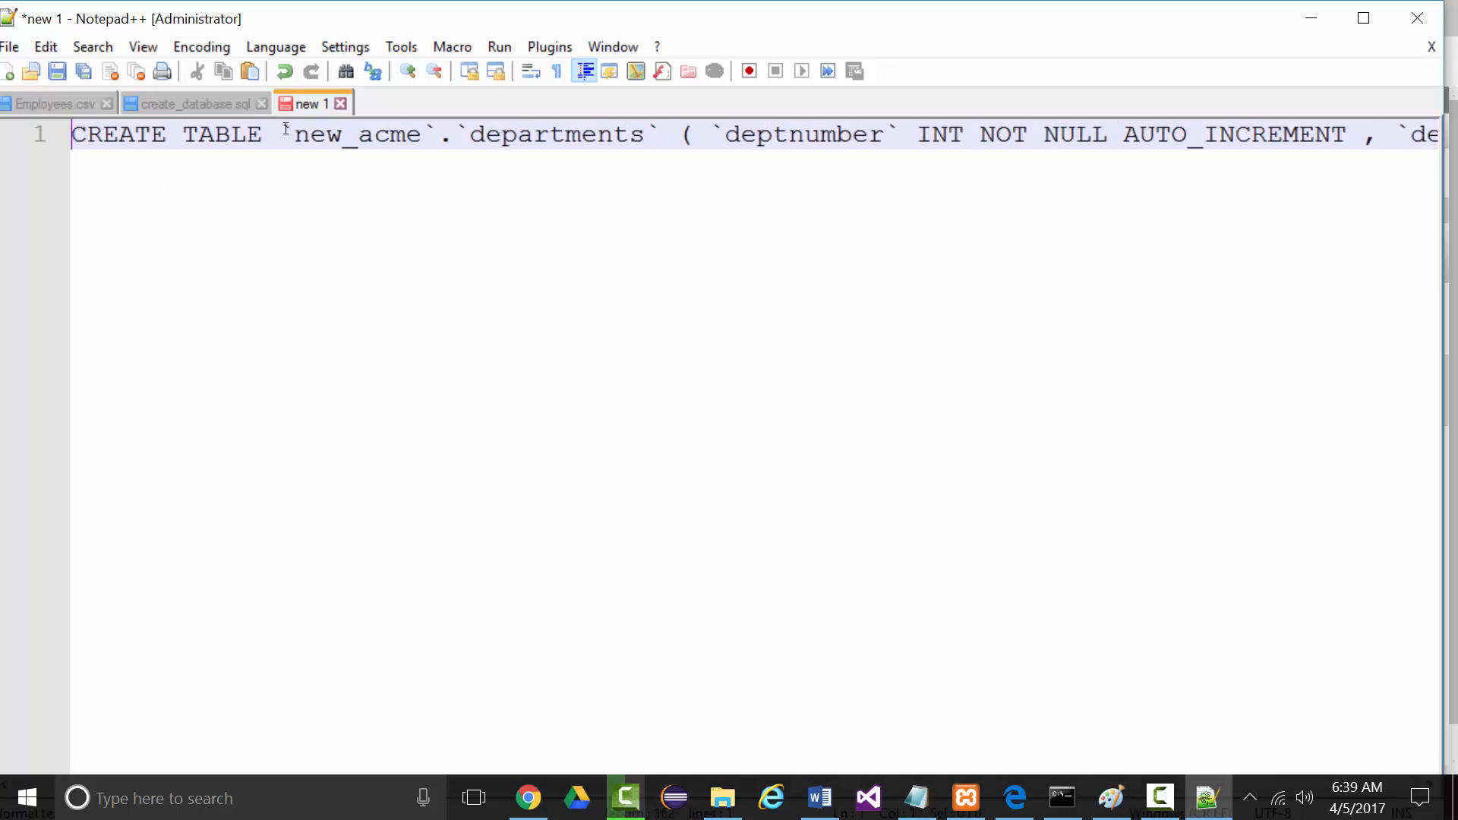
- Put the table's opening parenthesis and the deptnumber definition on separate lines, indenting the deptnumber line
left_click(286, 131)
left_click(678, 137)
key("Return")
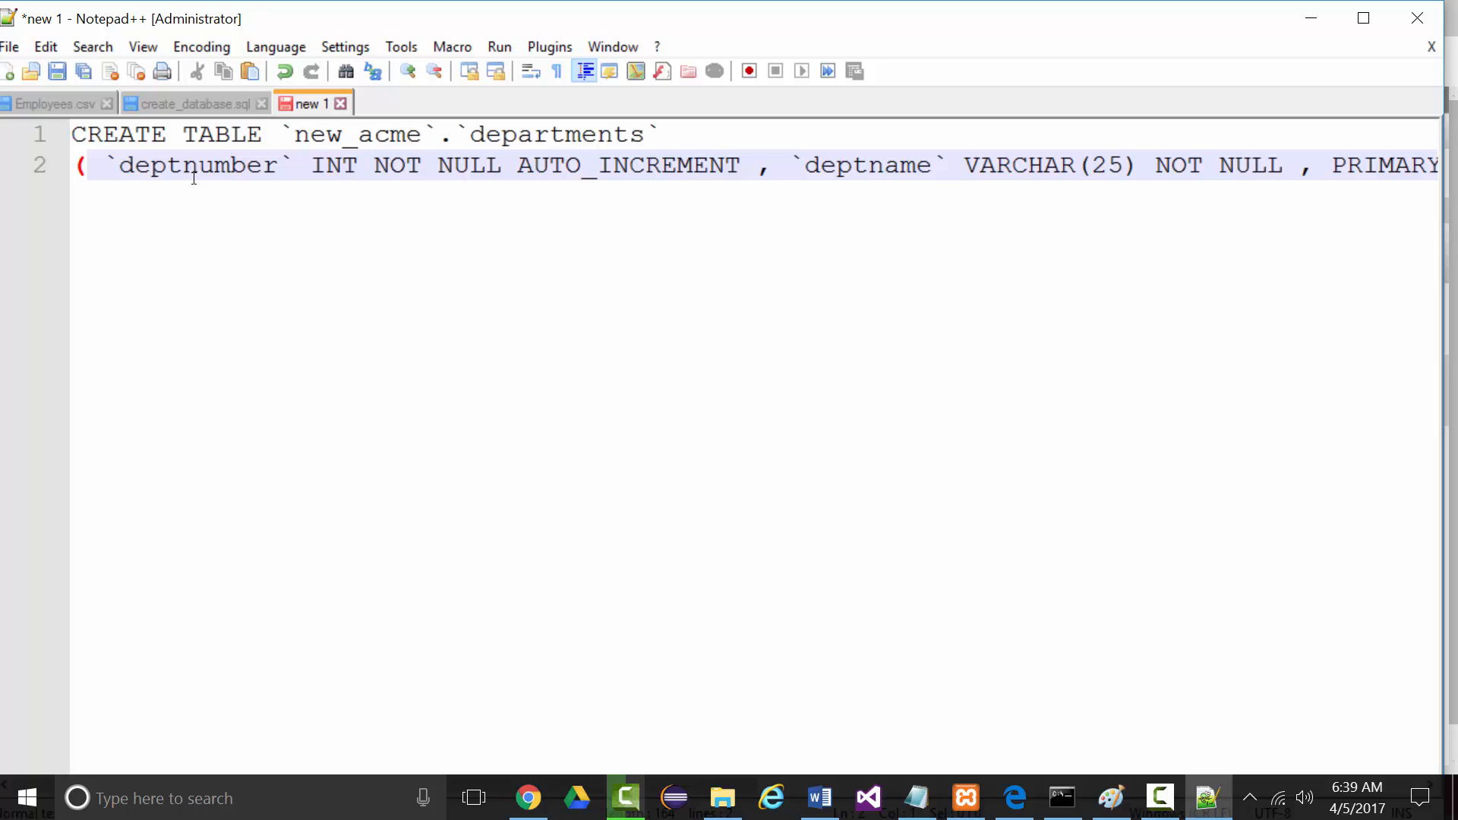
left_click(108, 163)
key("Return")
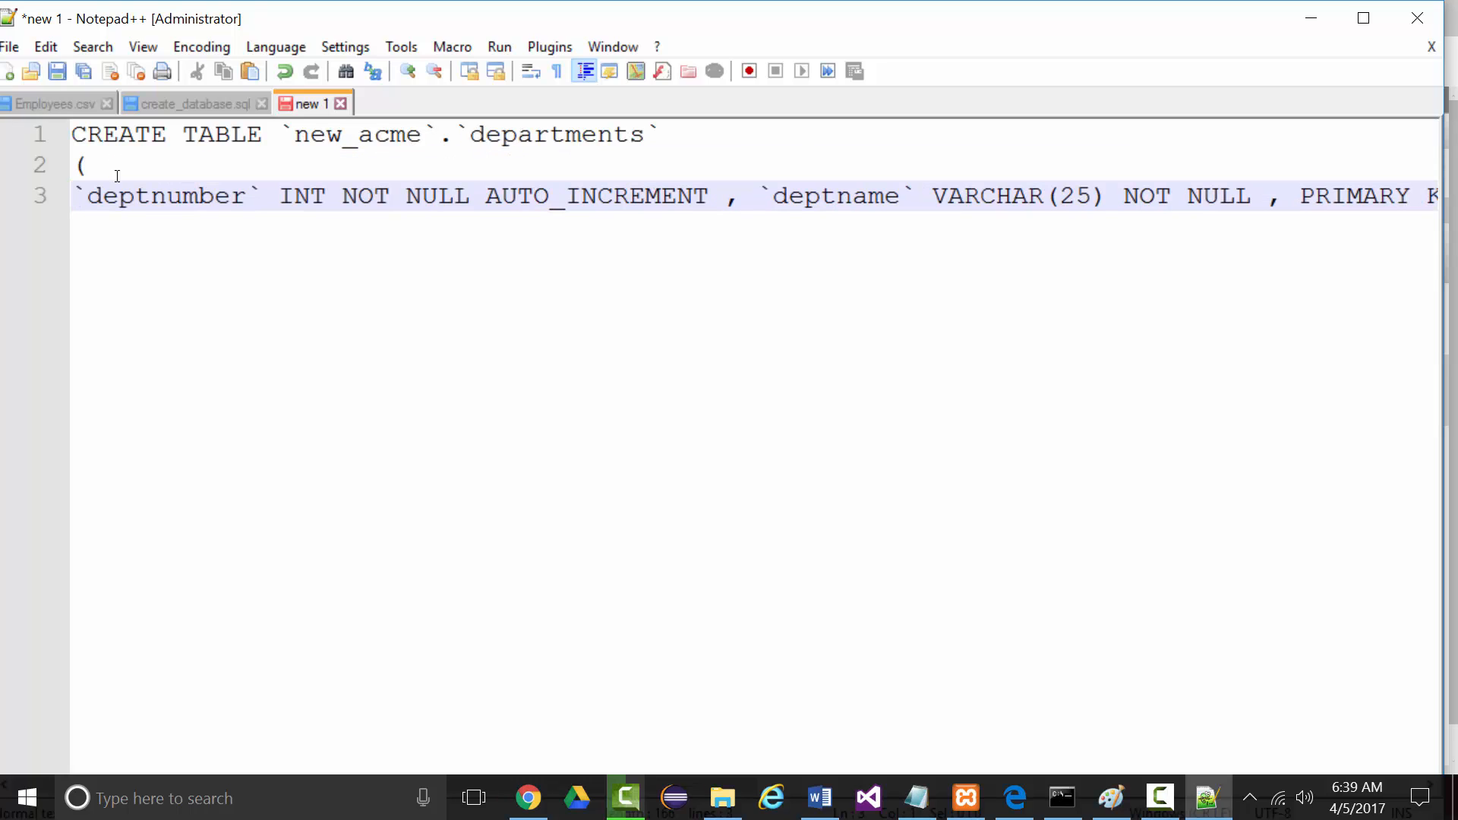
key("Tab")
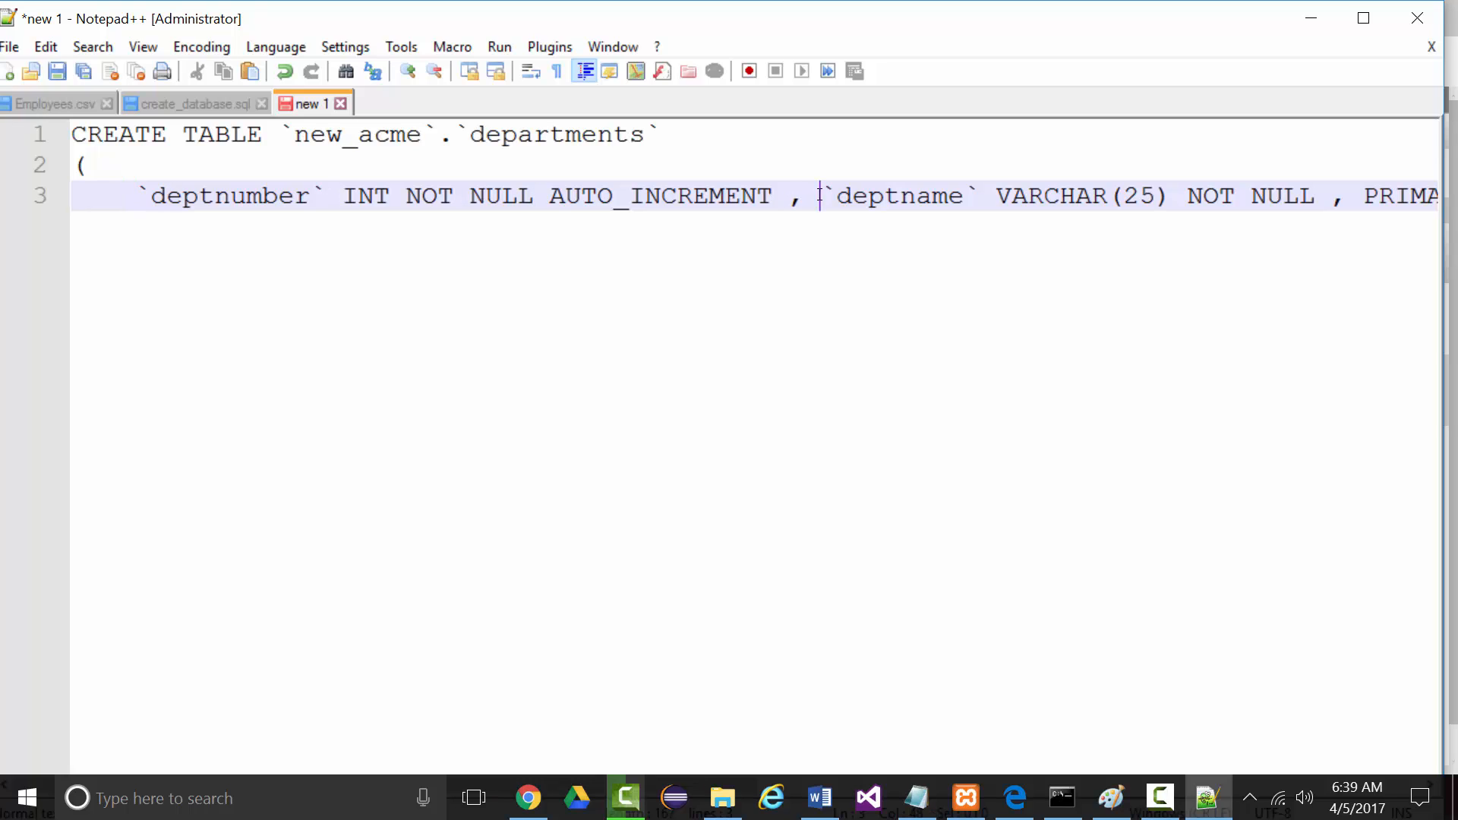
- Put the deptname definition, the PRIMARY KEY clause and the closing parenthesis with ENGINE on their own lines, leaving the closing parenthesis unindented
key("Return")
left_click(693, 229)
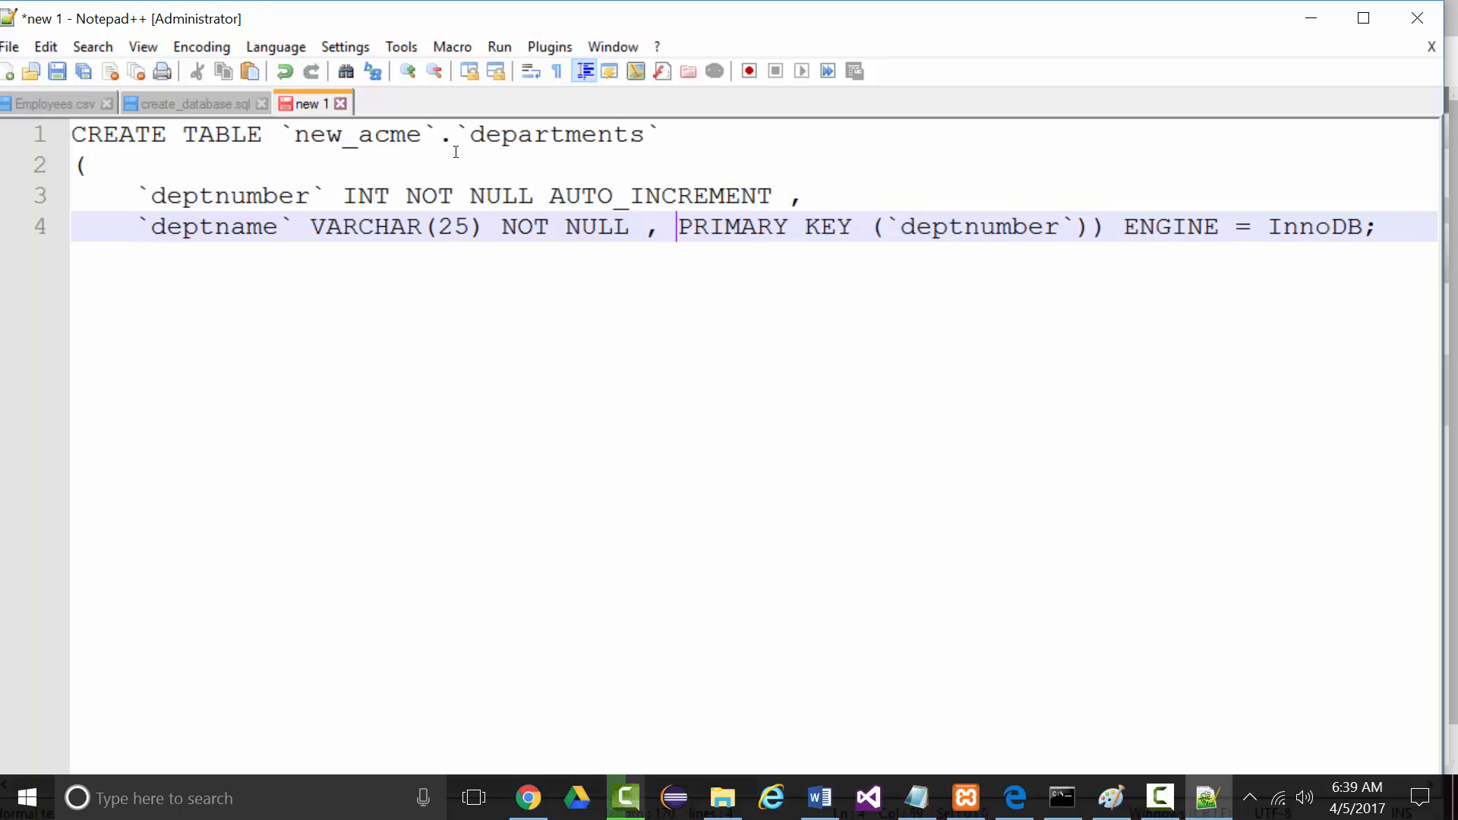
key("Return")
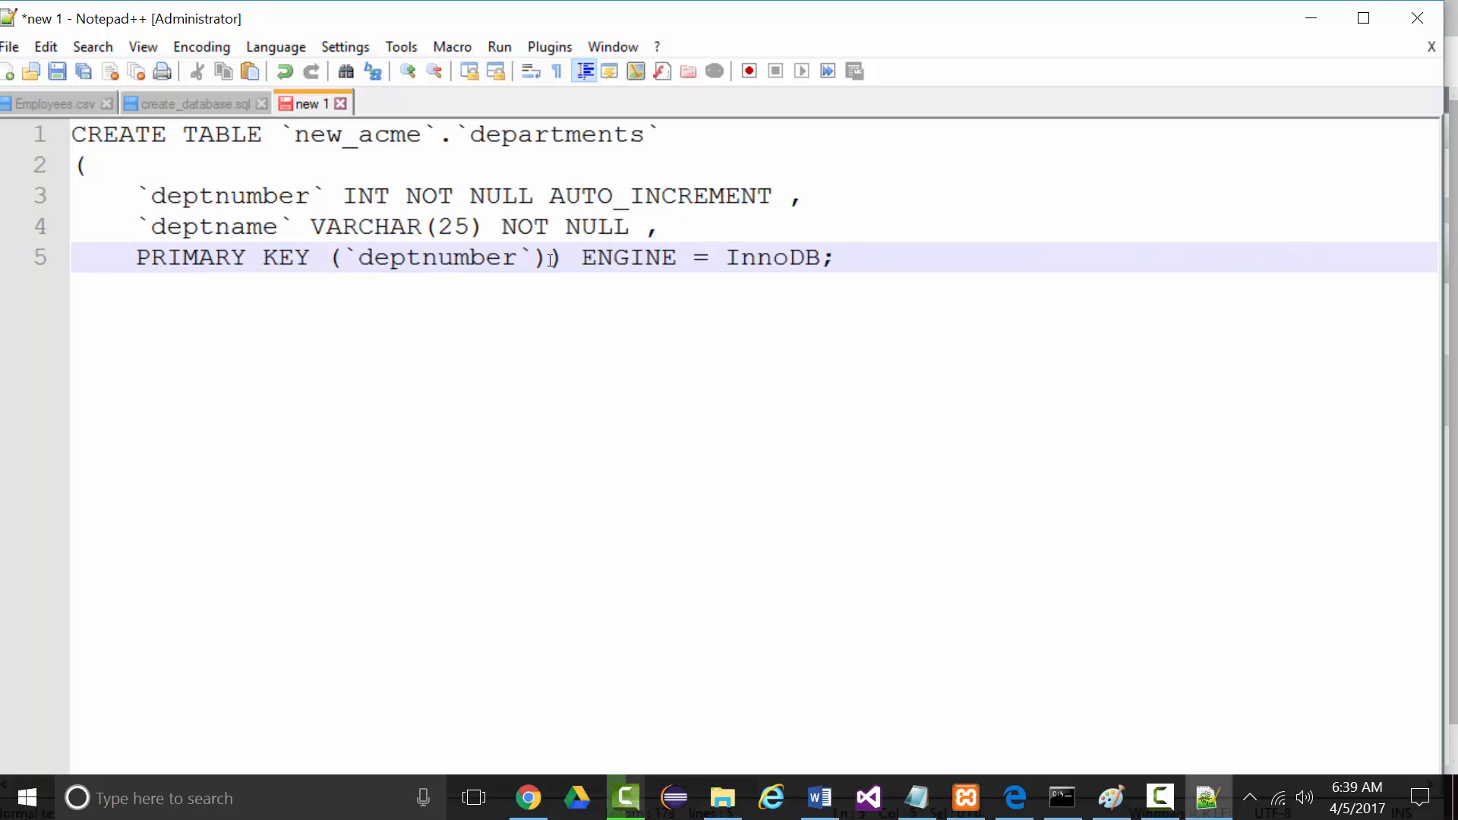
left_click(543, 259)
key("Return")
key("BackSpace")
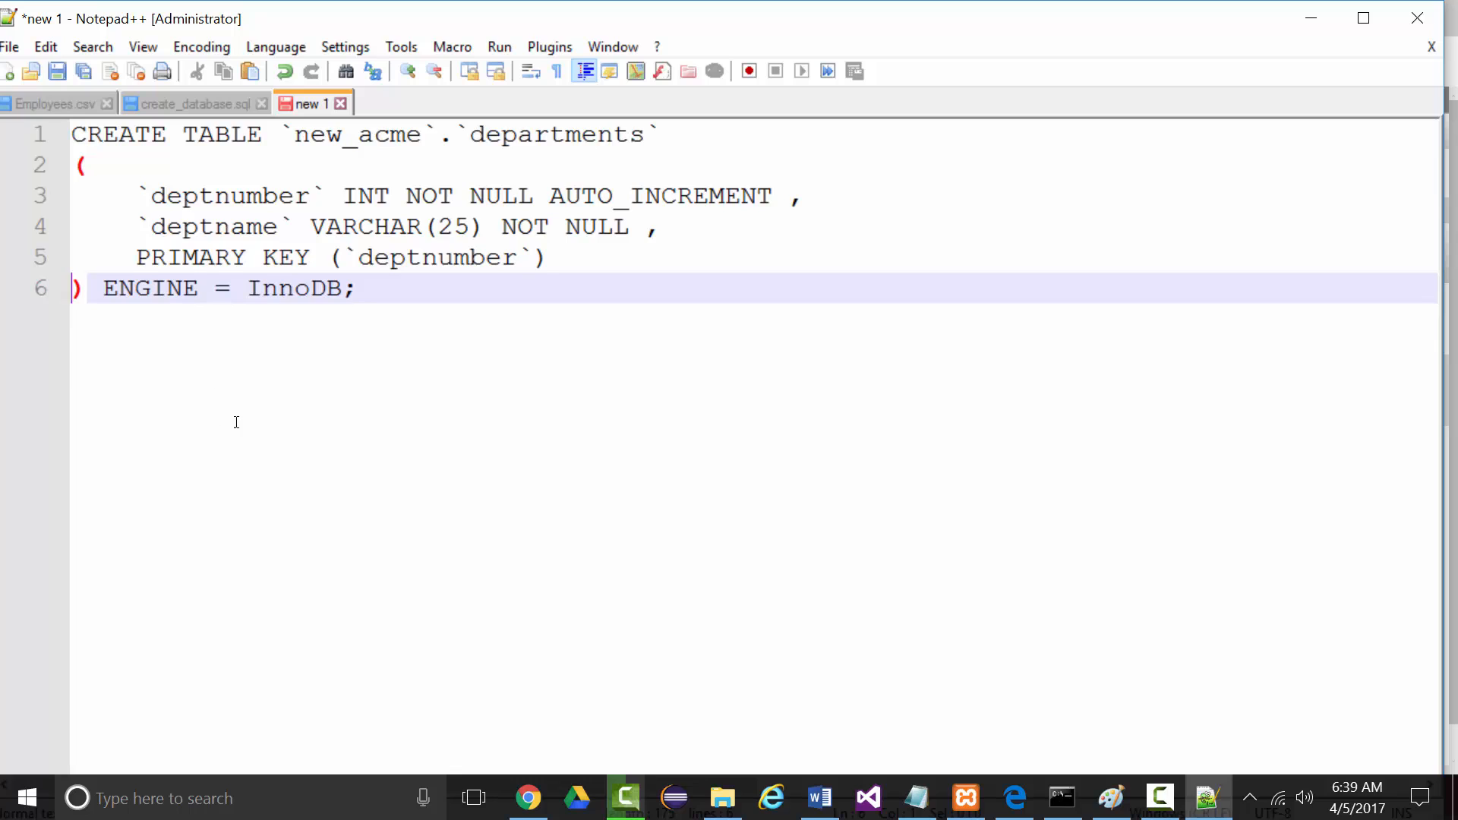
- Enlarge the SQL text and examine the database-qualified table name, the enclosing parentheses and the backquotes around the column names
scroll(258, 433, "up", 2)
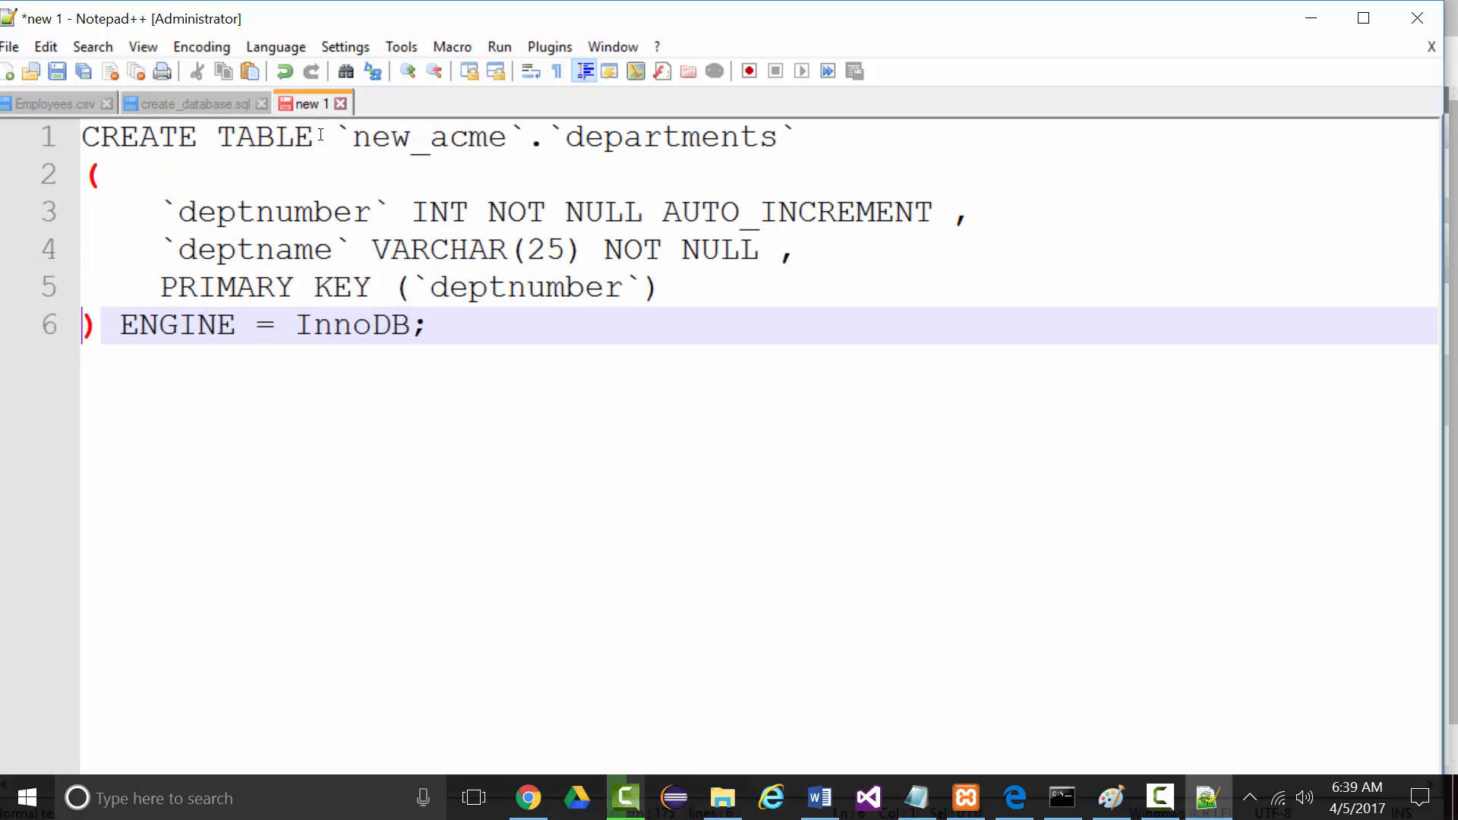
left_click_drag(332, 135, 774, 137)
left_click_drag(530, 146, 545, 142)
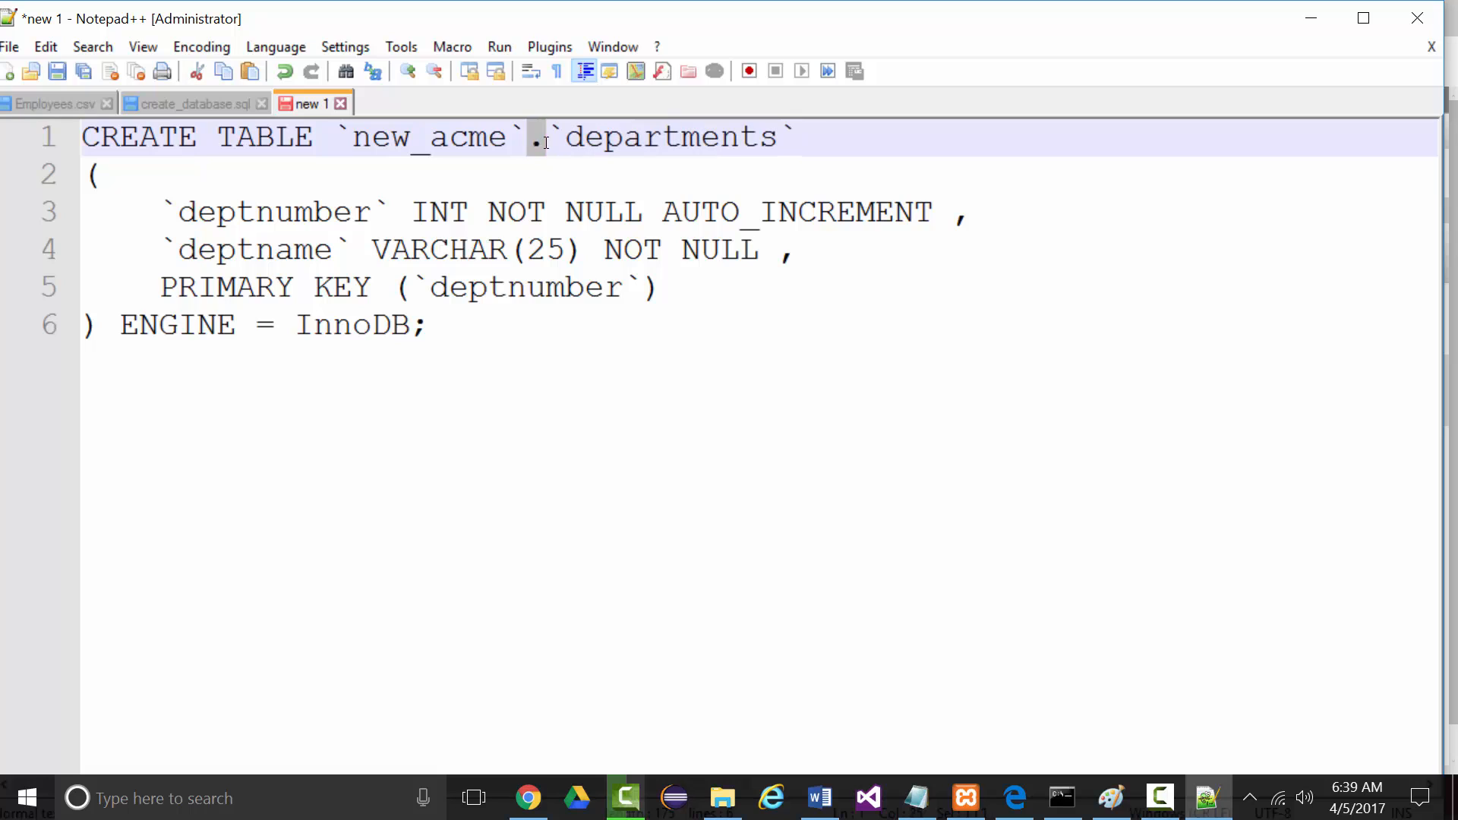
left_click(96, 177)
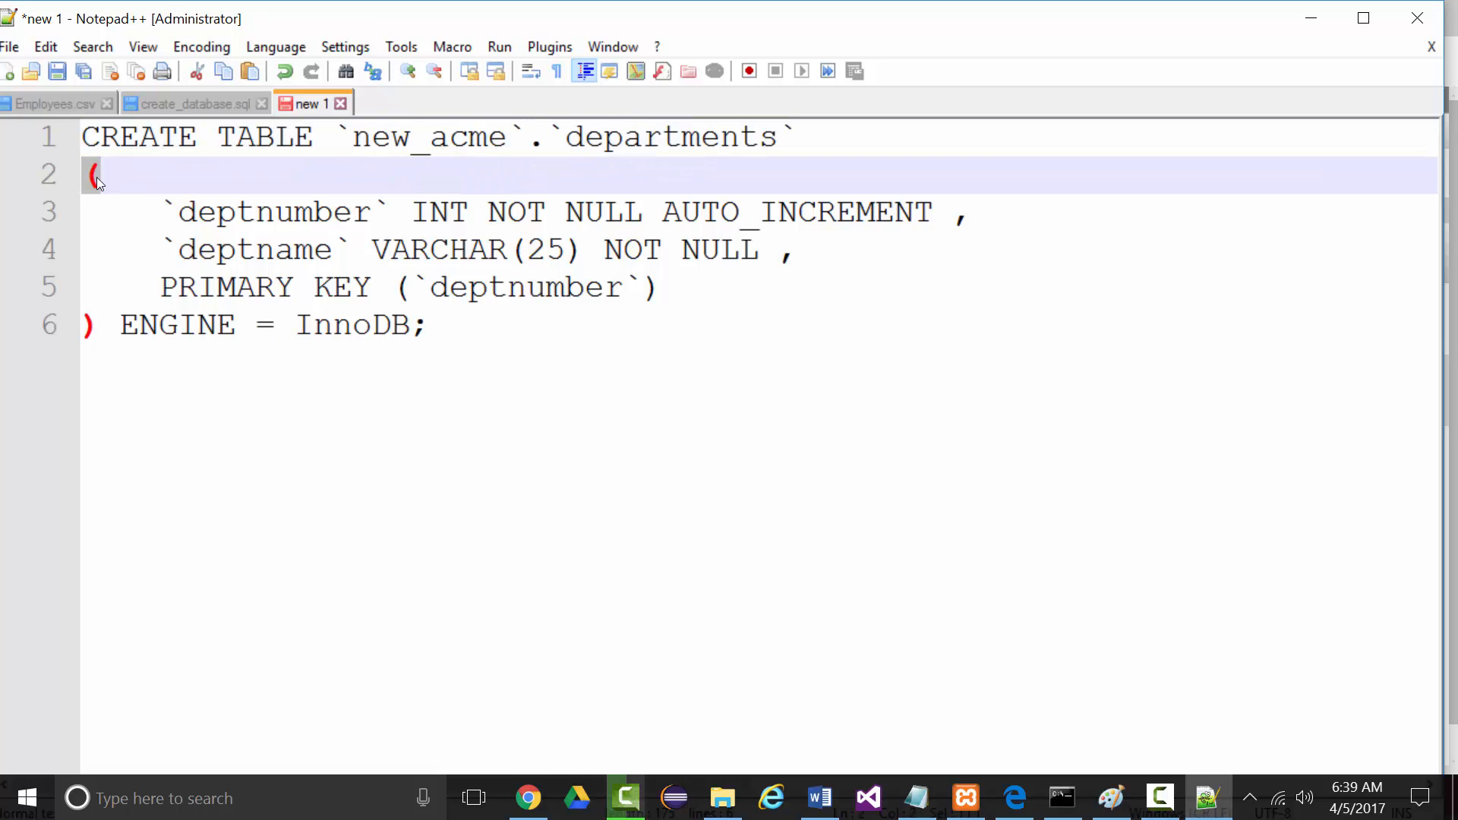
left_click(84, 325)
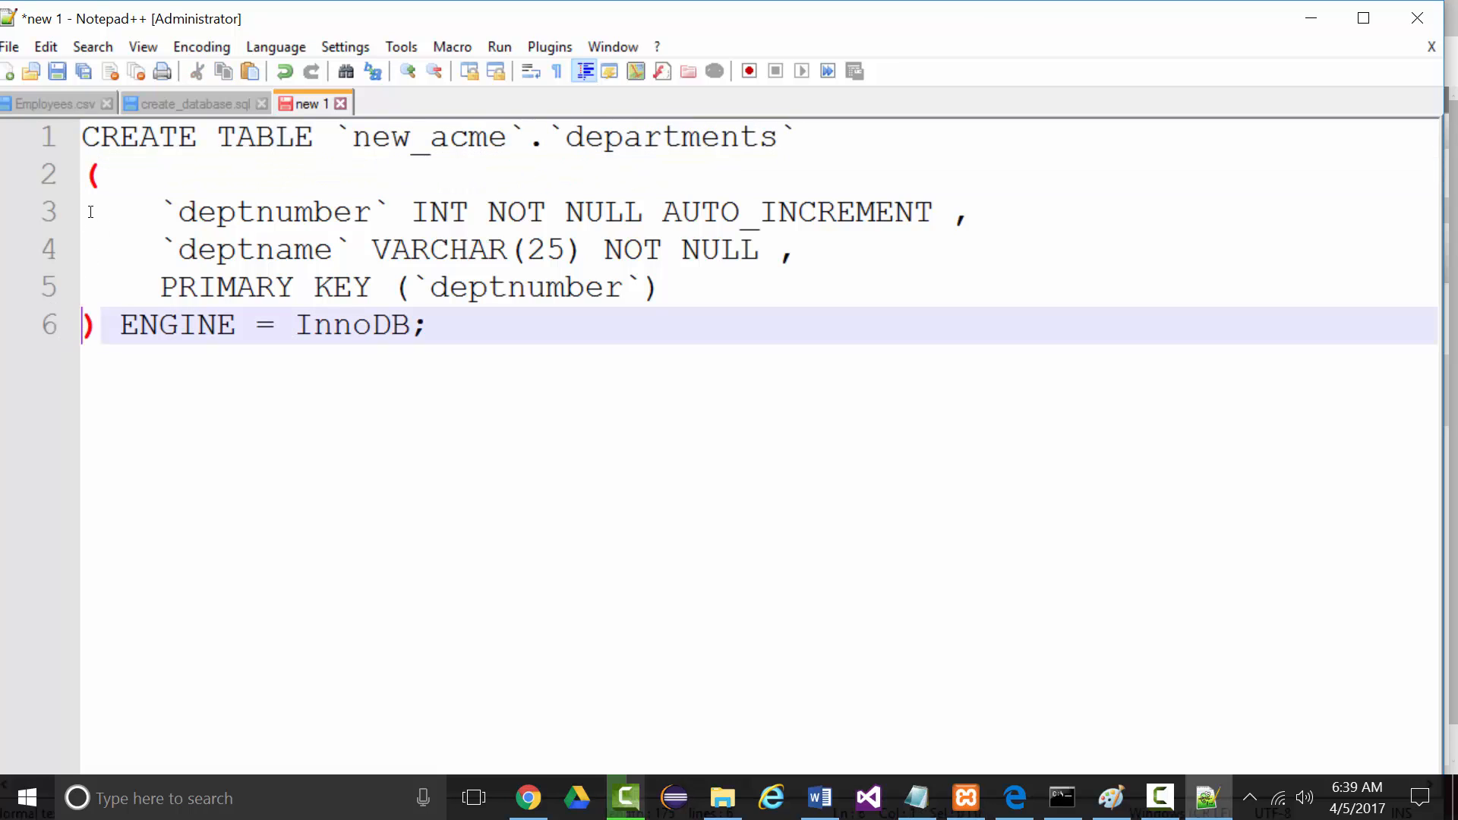
left_click(154, 213)
left_click_drag(154, 214, 391, 214)
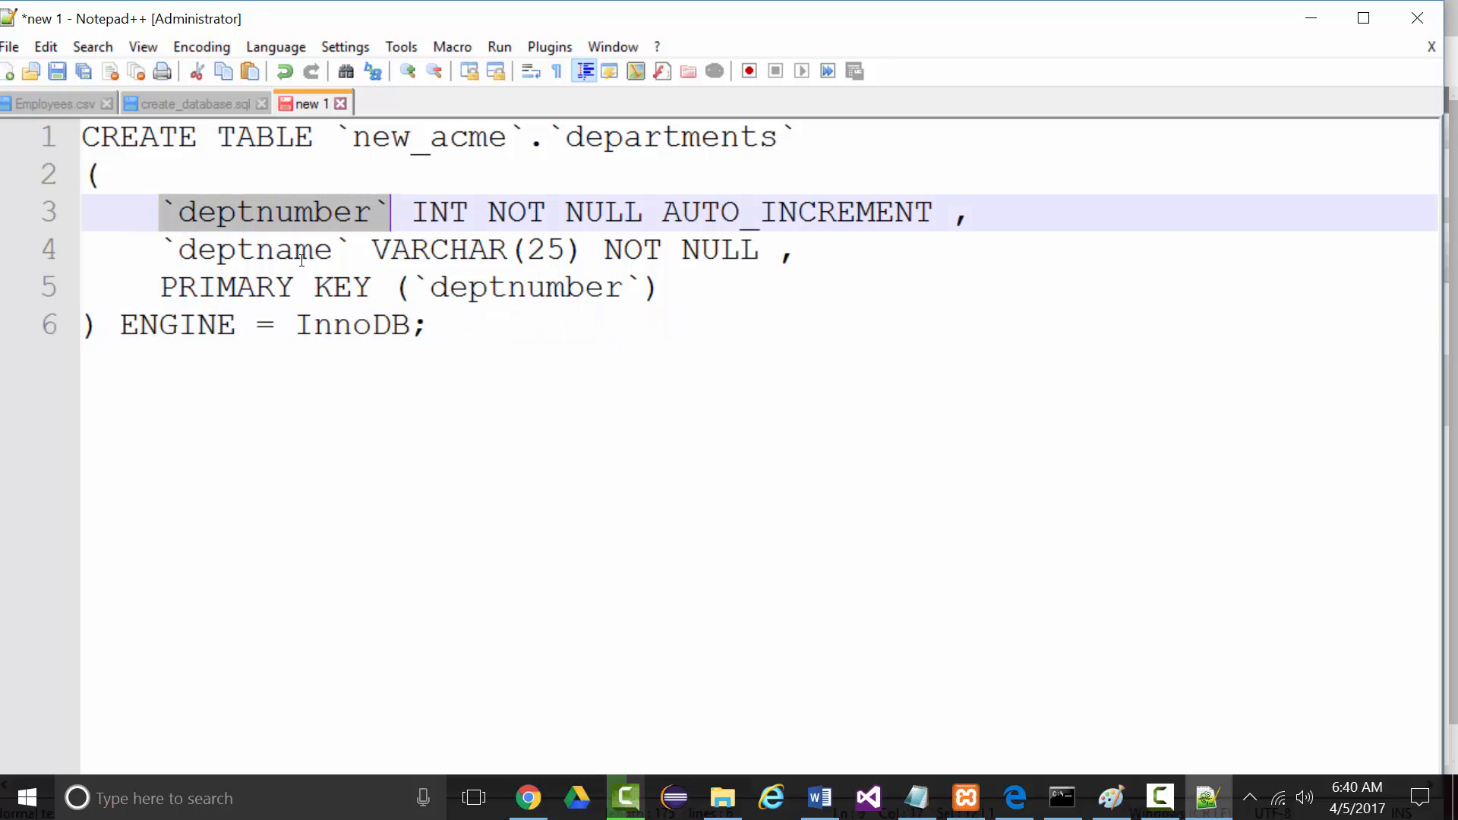
left_click(197, 251)
left_click_drag(158, 214, 173, 211)
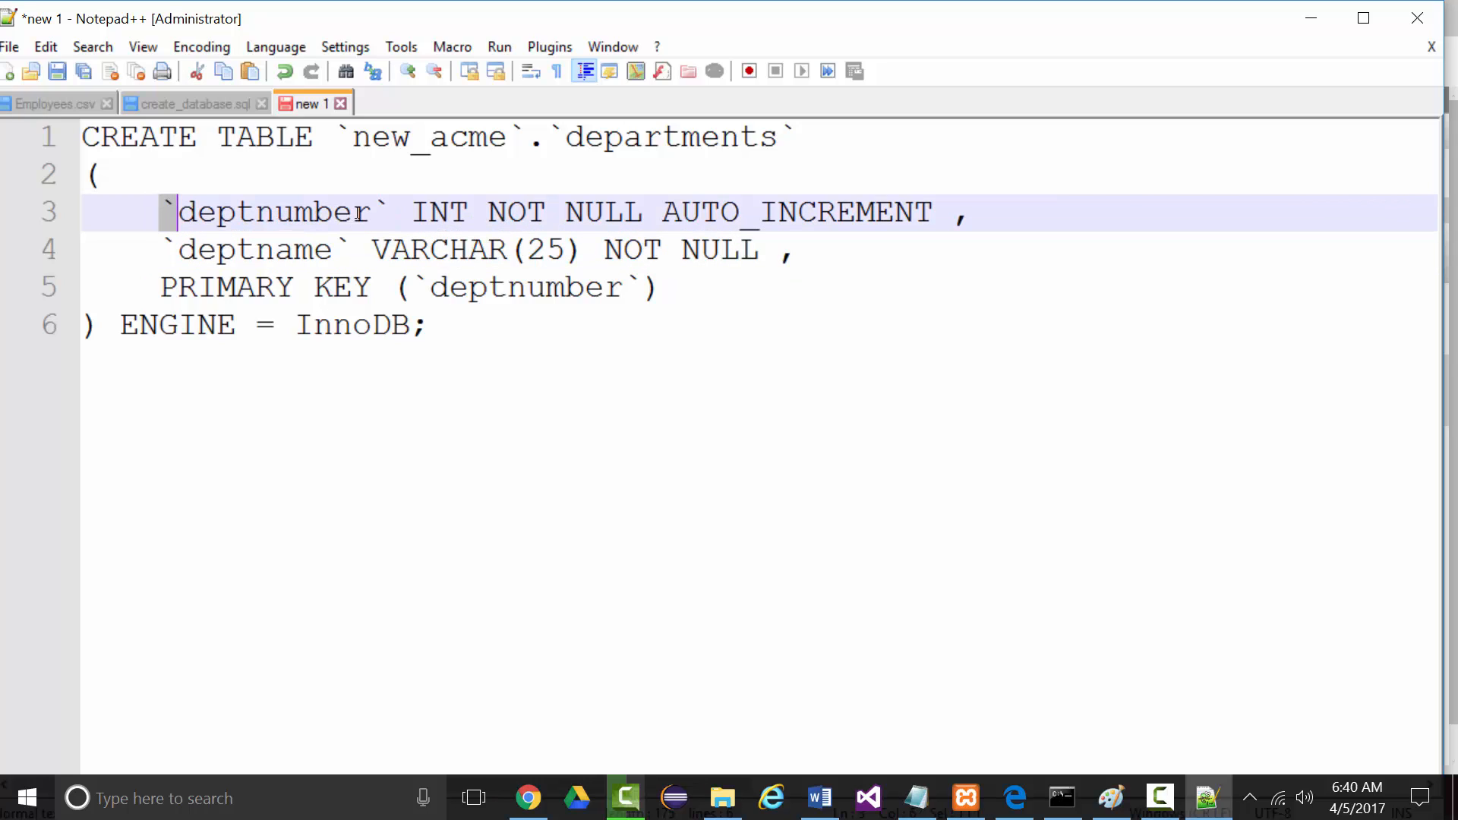
left_click_drag(373, 214, 390, 213)
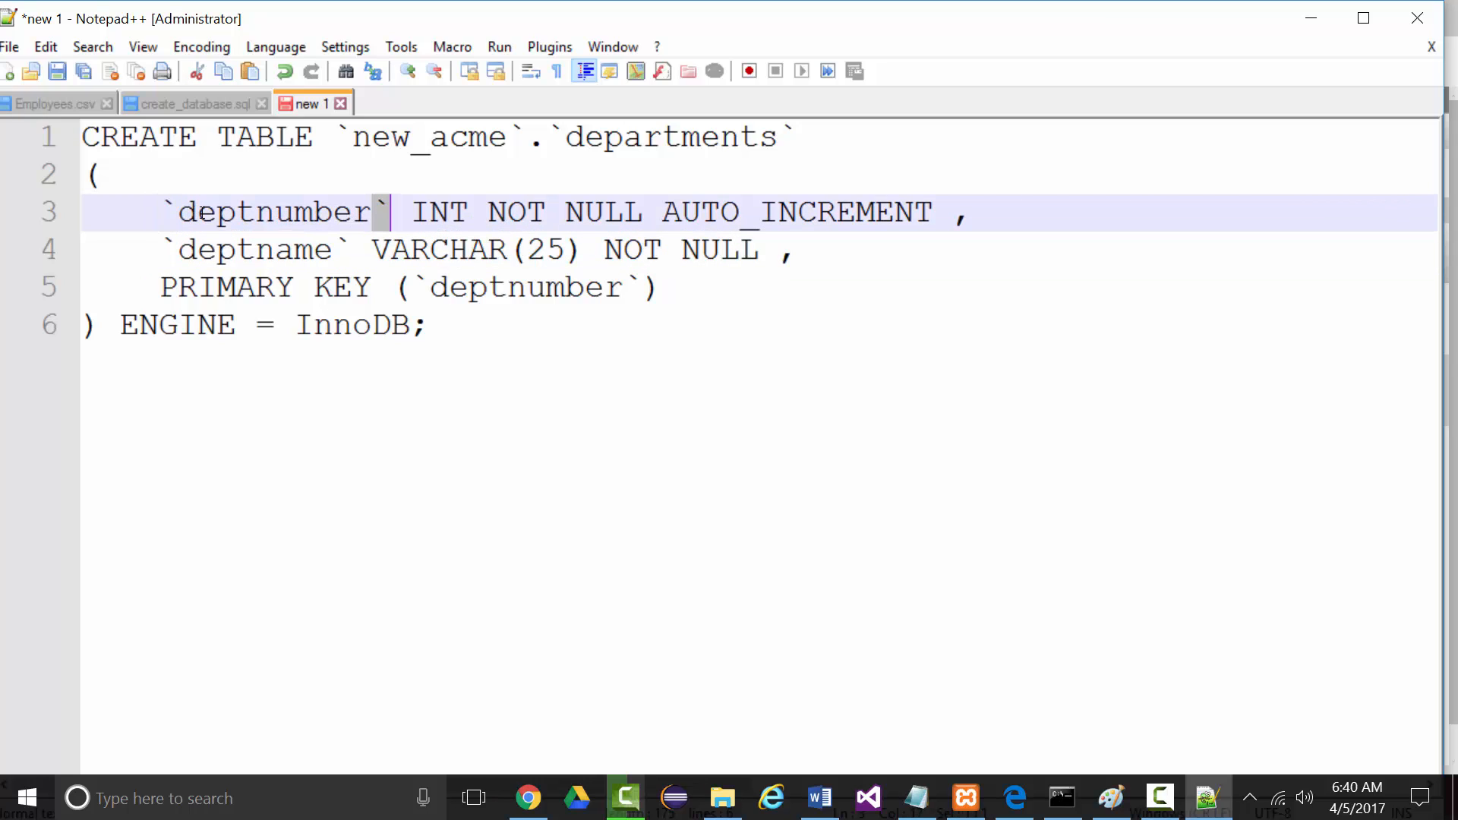
- Examine the deptnumber and deptname definitions, the PRIMARY KEY clause and the ENGINE setting in the SQL
left_click_drag(182, 213, 370, 210)
left_click_drag(179, 251, 332, 251)
left_click_drag(179, 213, 916, 213)
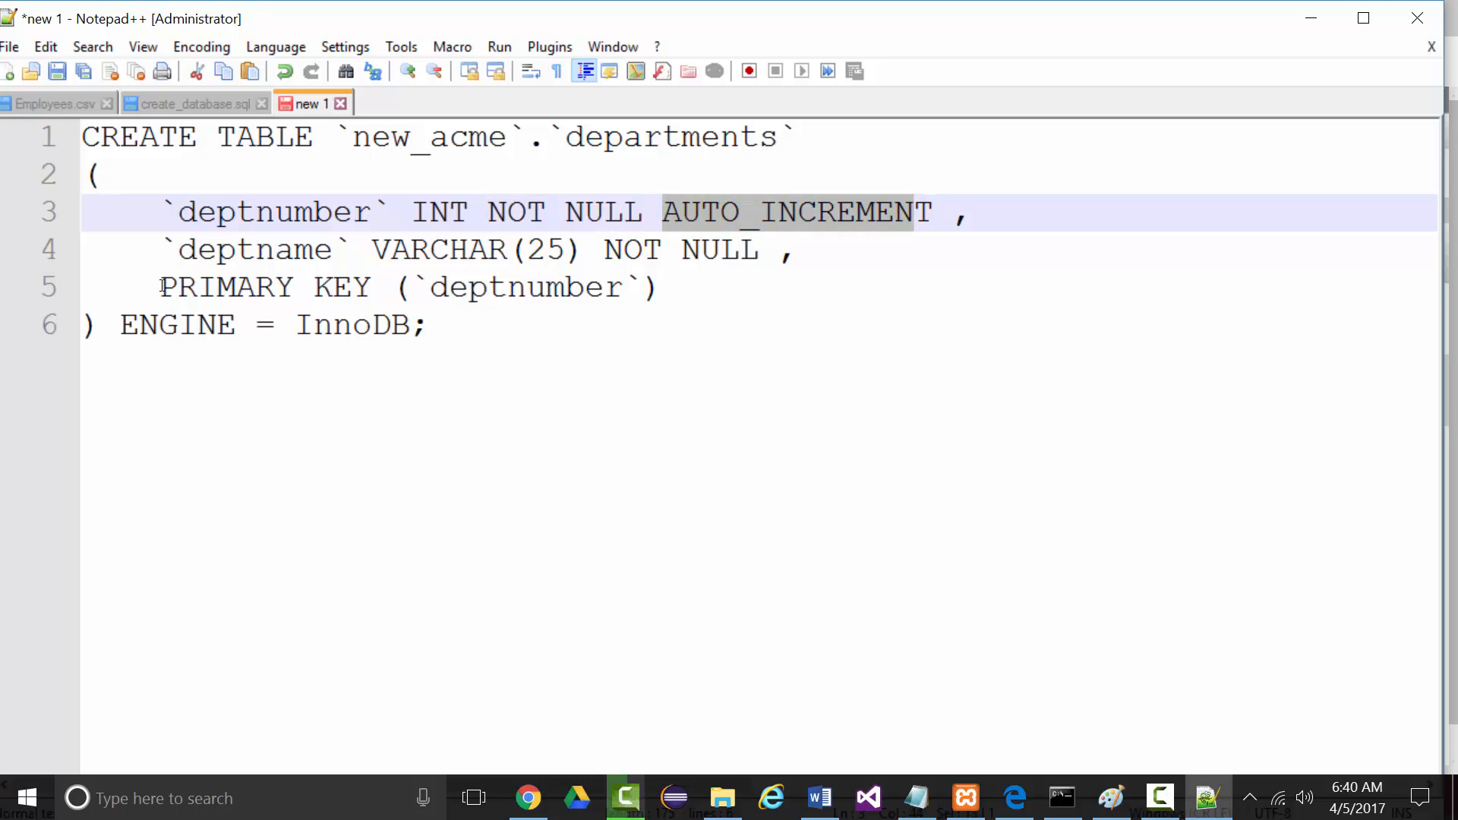
left_click_drag(162, 287, 661, 287)
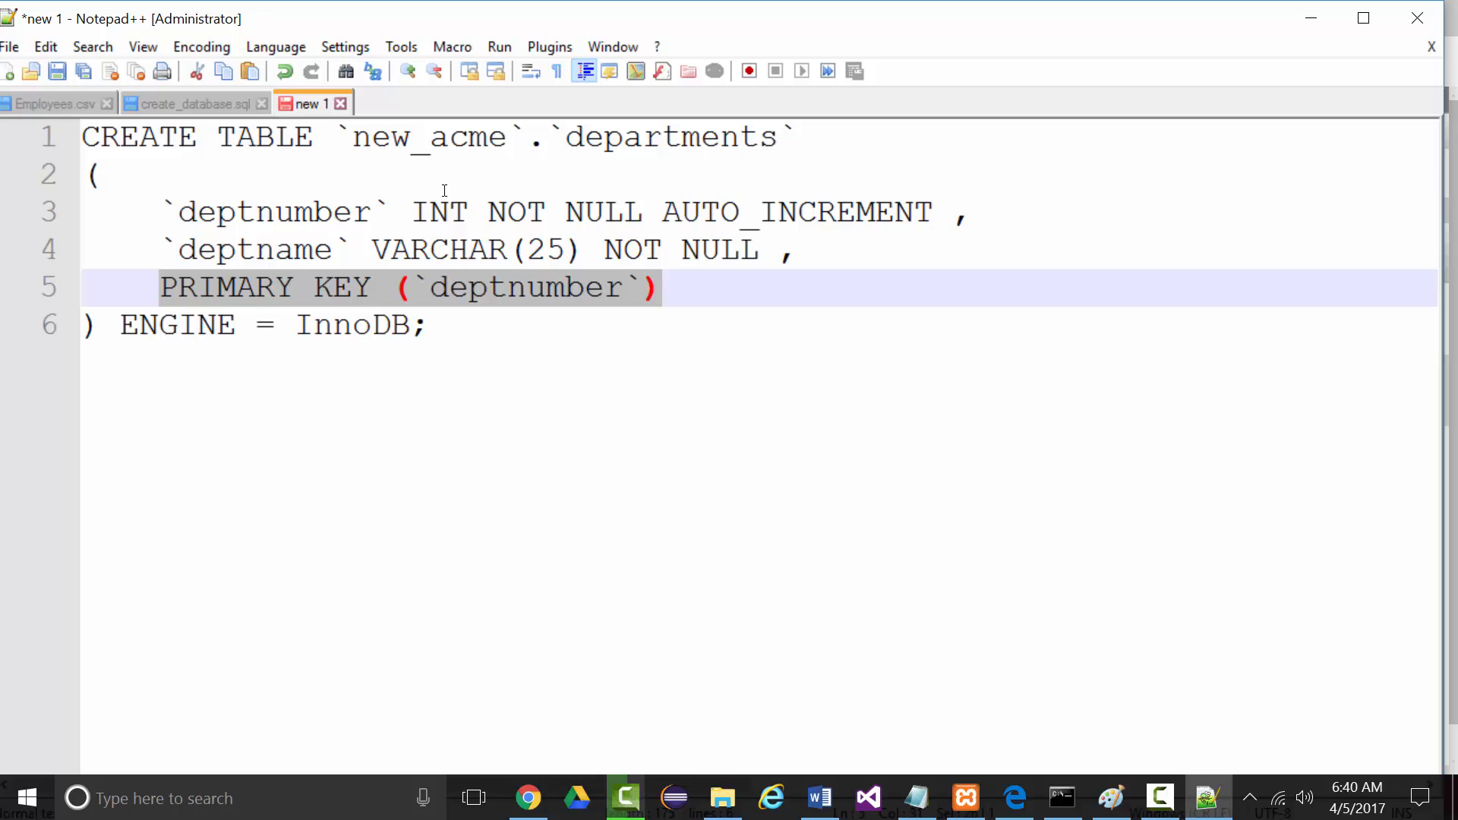
left_click(308, 407)
left_click_drag(179, 249, 759, 251)
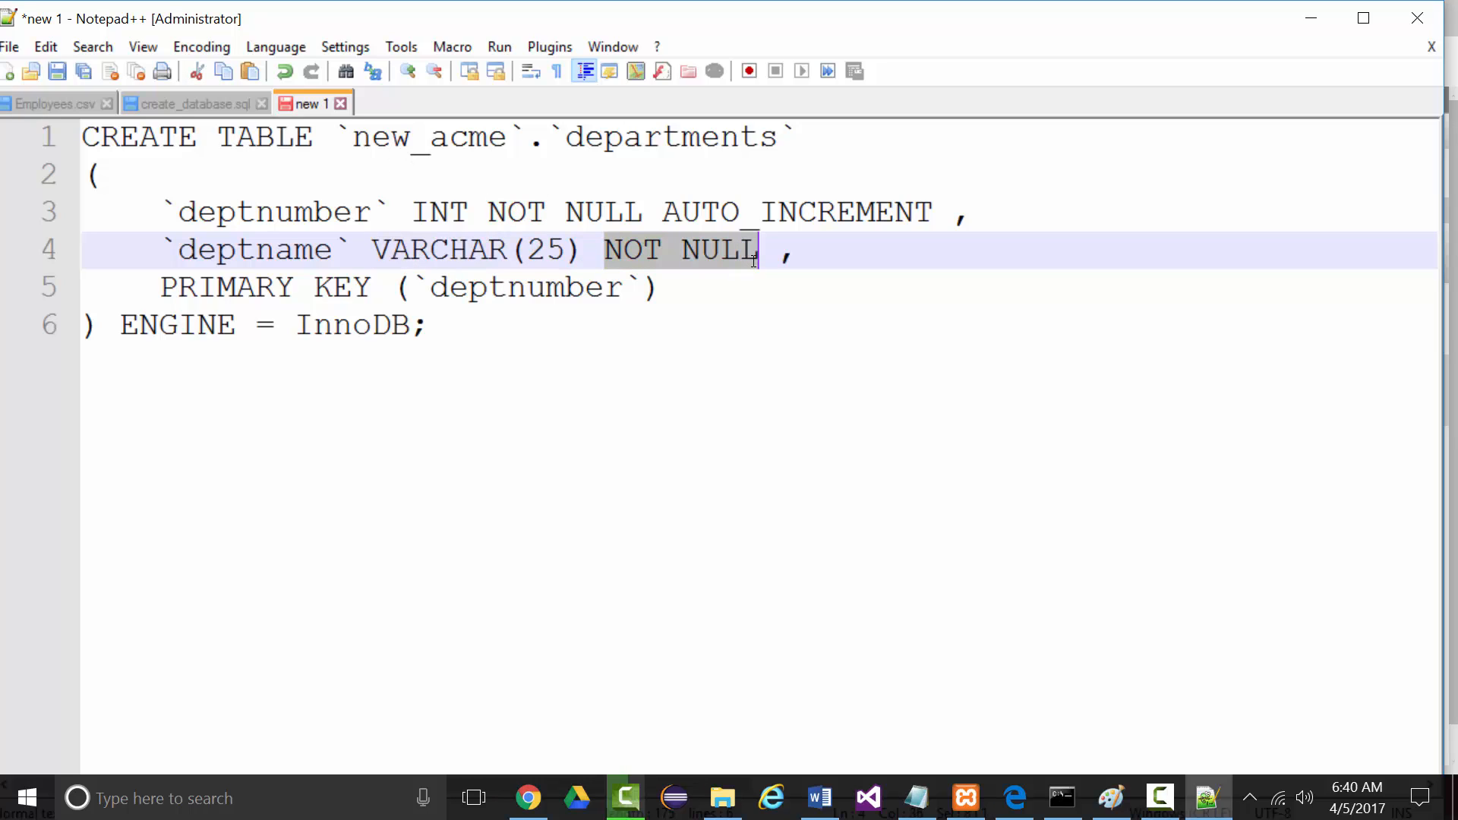
left_click_drag(122, 326, 420, 327)
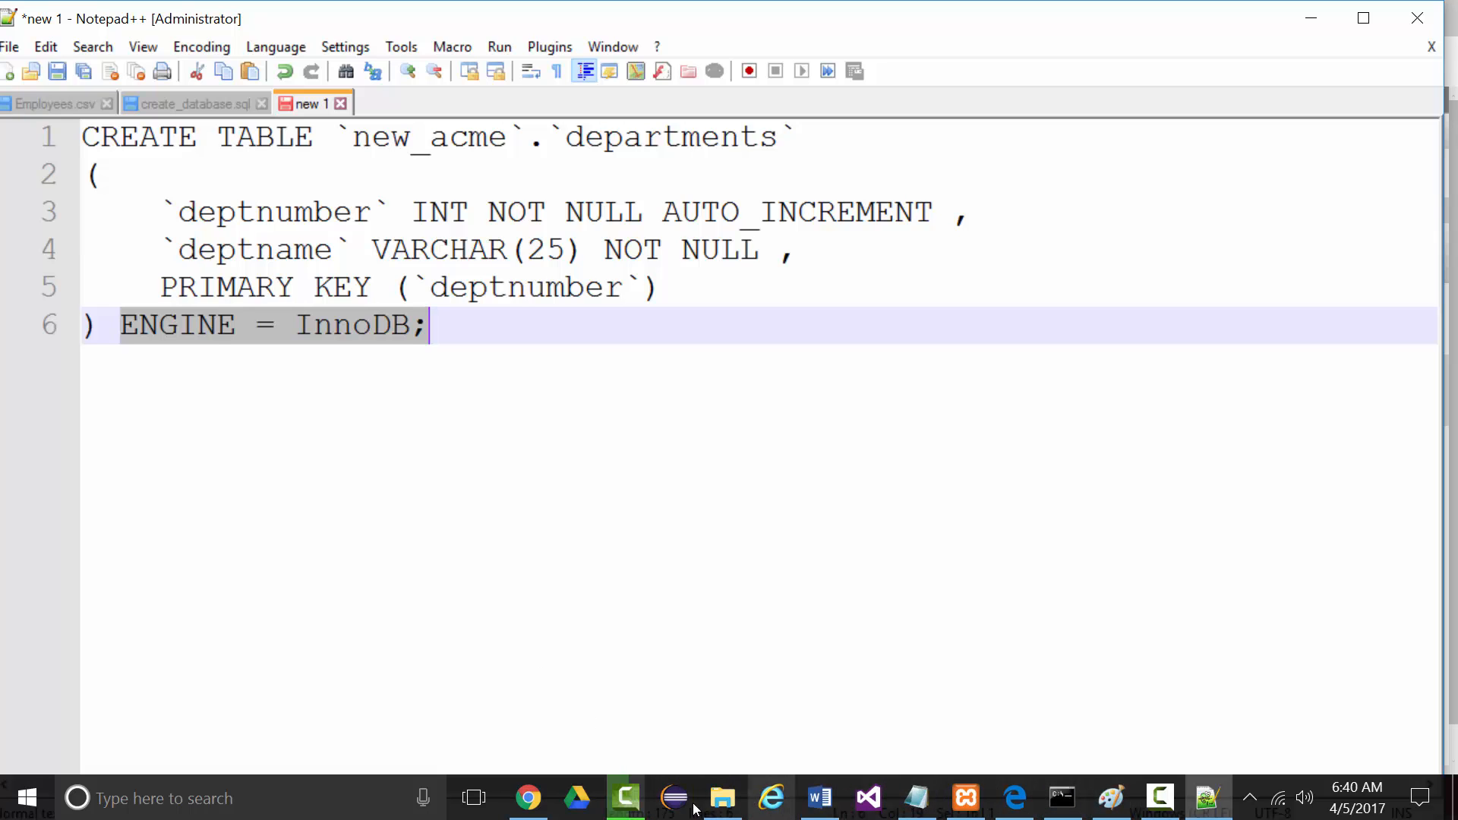
- Consult the import article in Chrome, return to phpMyAdmin in Edge, and examine the departments table's further column options without leaving the unsaved form
left_click(526, 799)
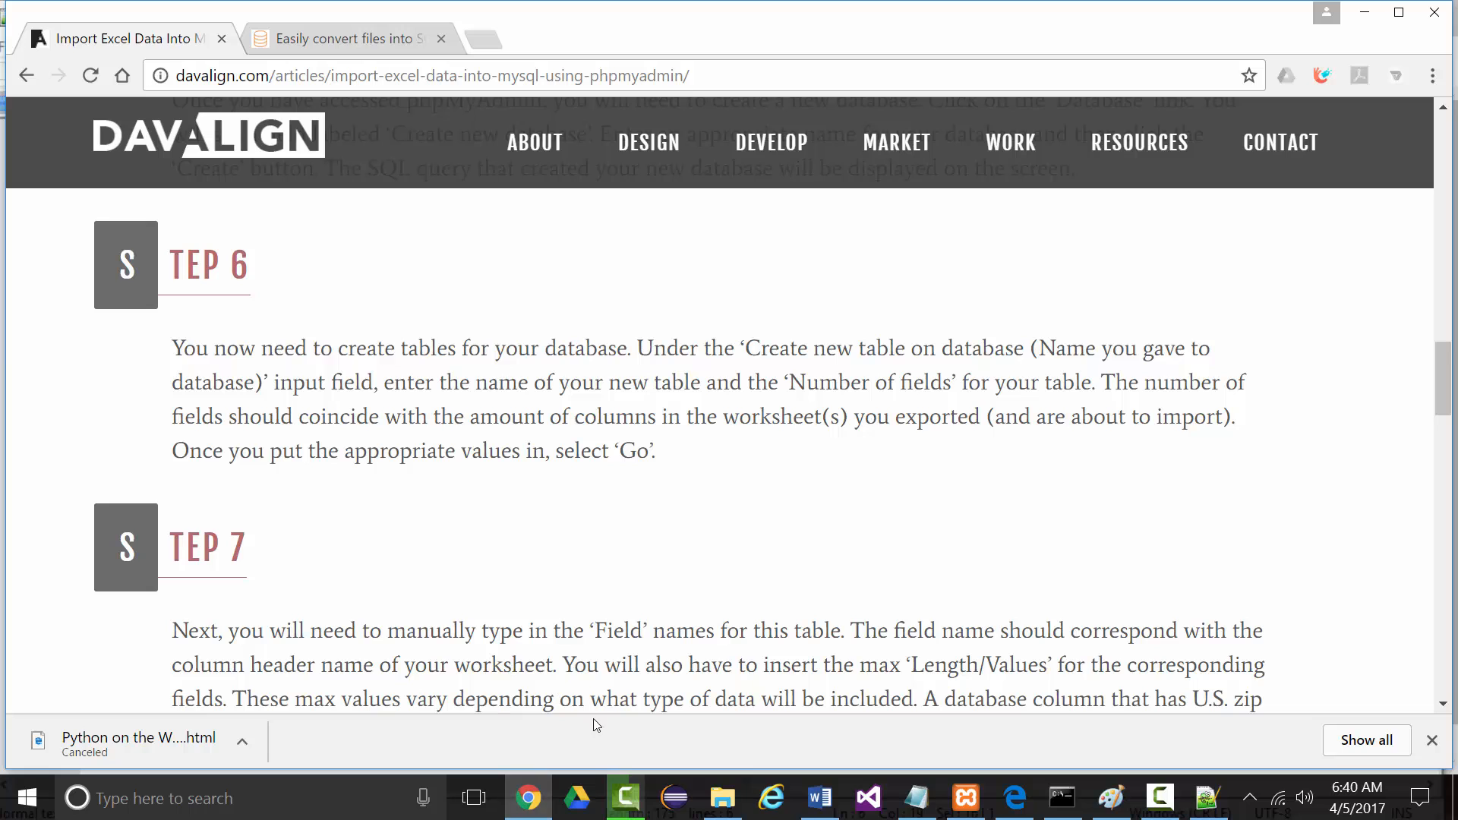
left_click(1016, 799)
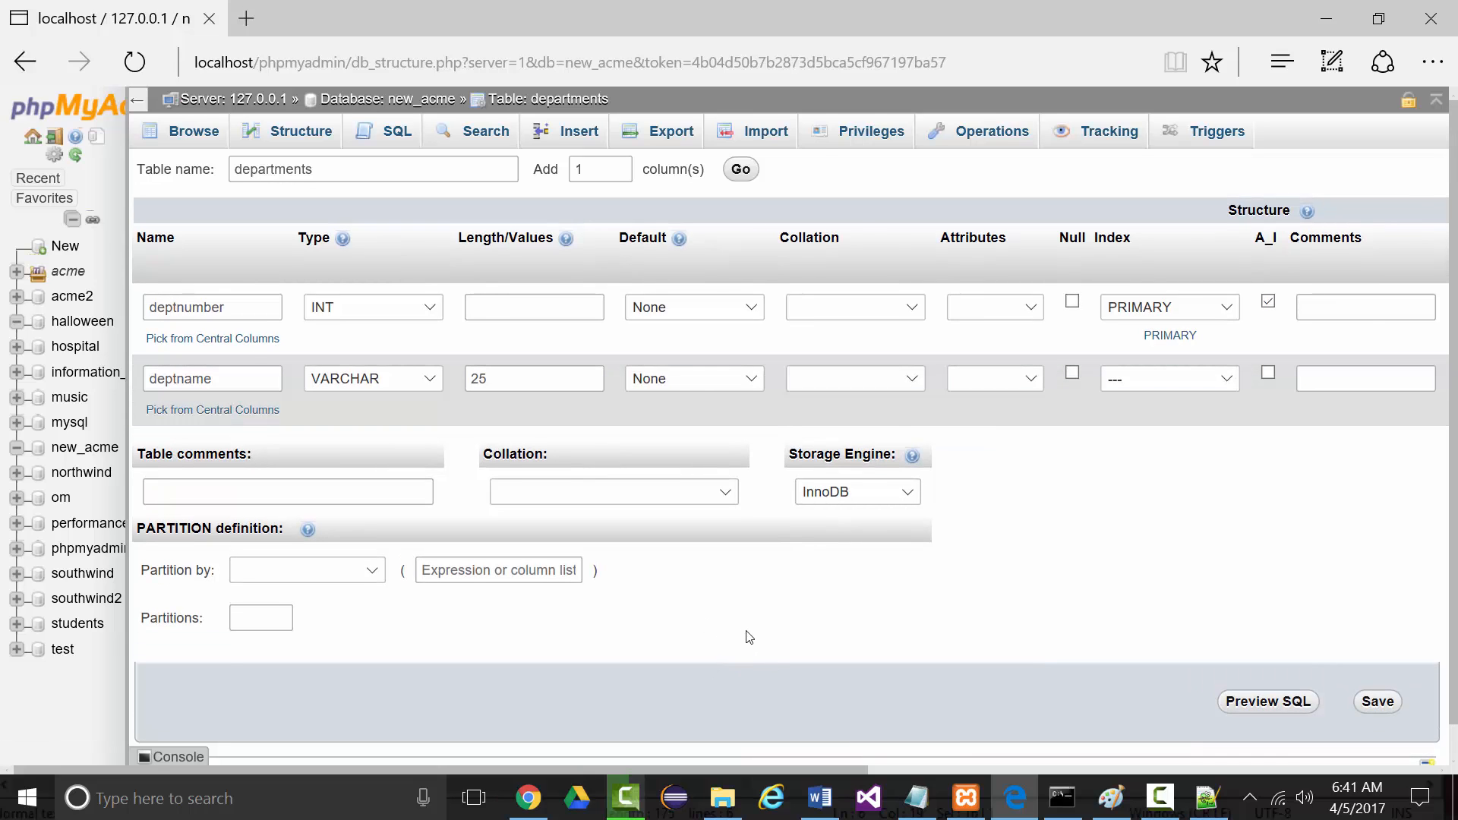
key("ctrl+plus")
key("ctrl+plus")
key("ctrl+plus")
key("ctrl+minus")
key("ctrl+minus")
key("ctrl+minus")
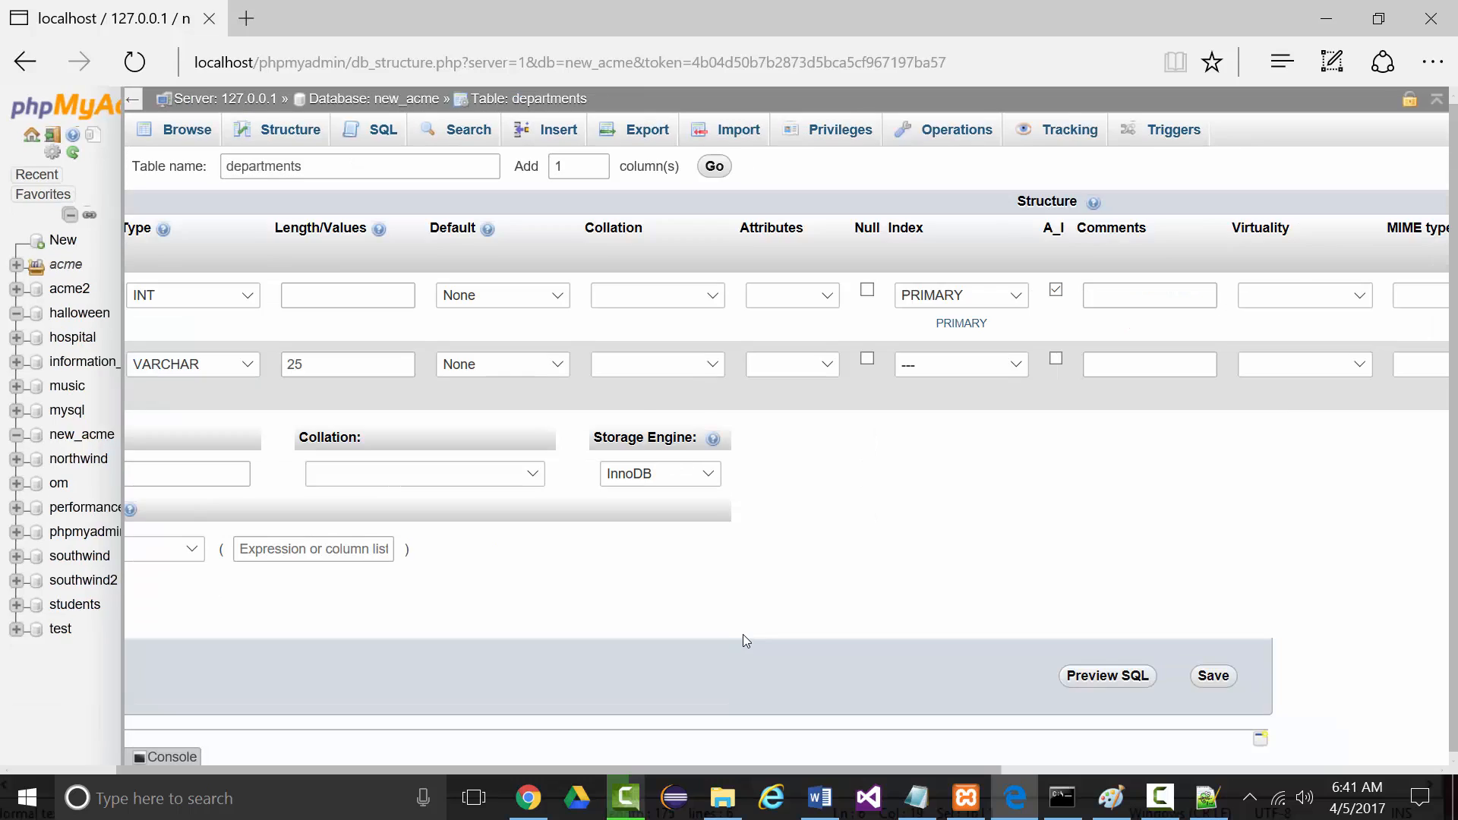
key("ctrl+minus")
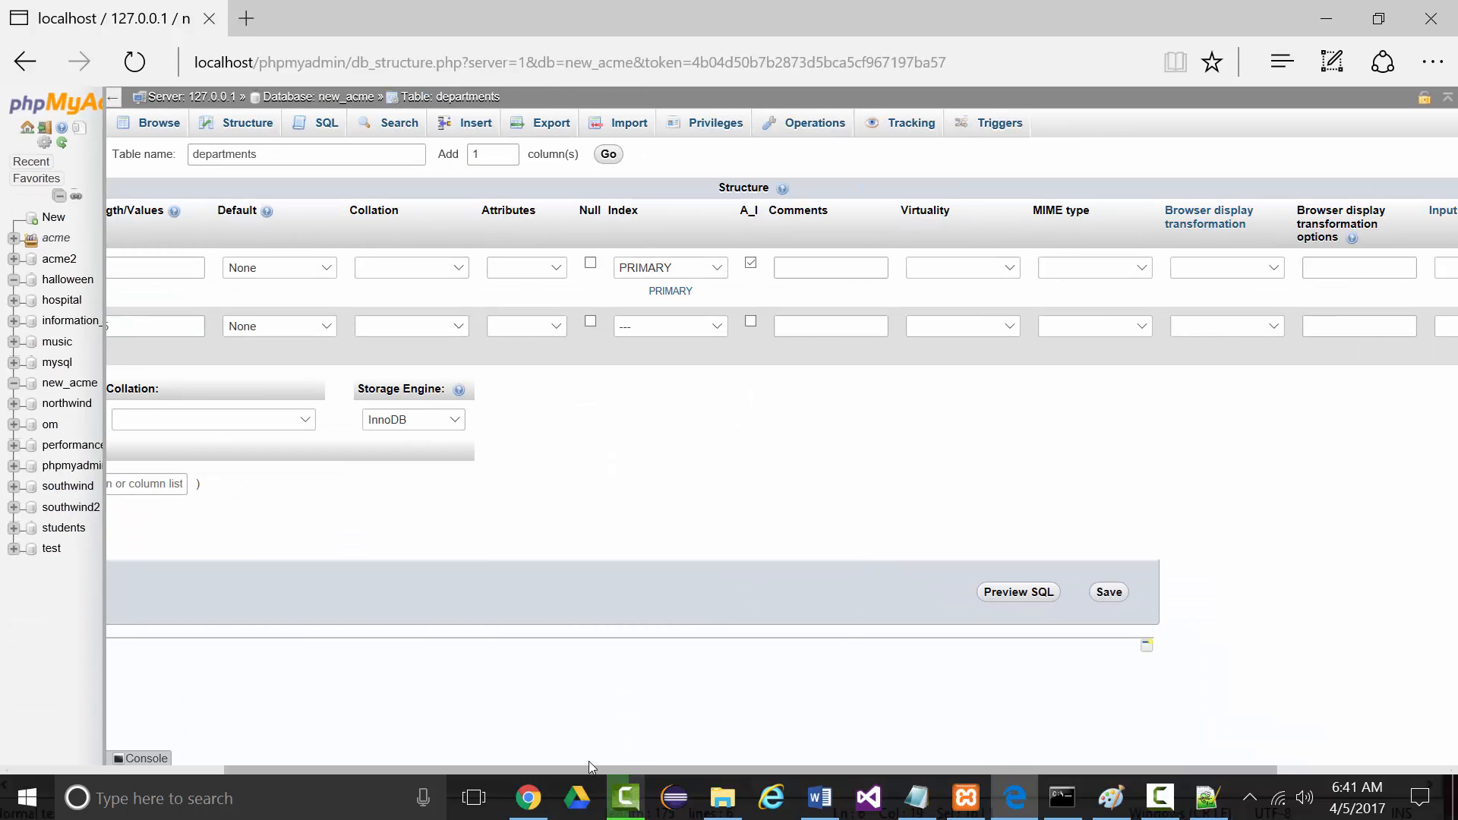
left_click_drag(595, 767, 933, 767)
left_click_drag(769, 728, 757, 725)
left_click_drag(271, 769, 106, 769)
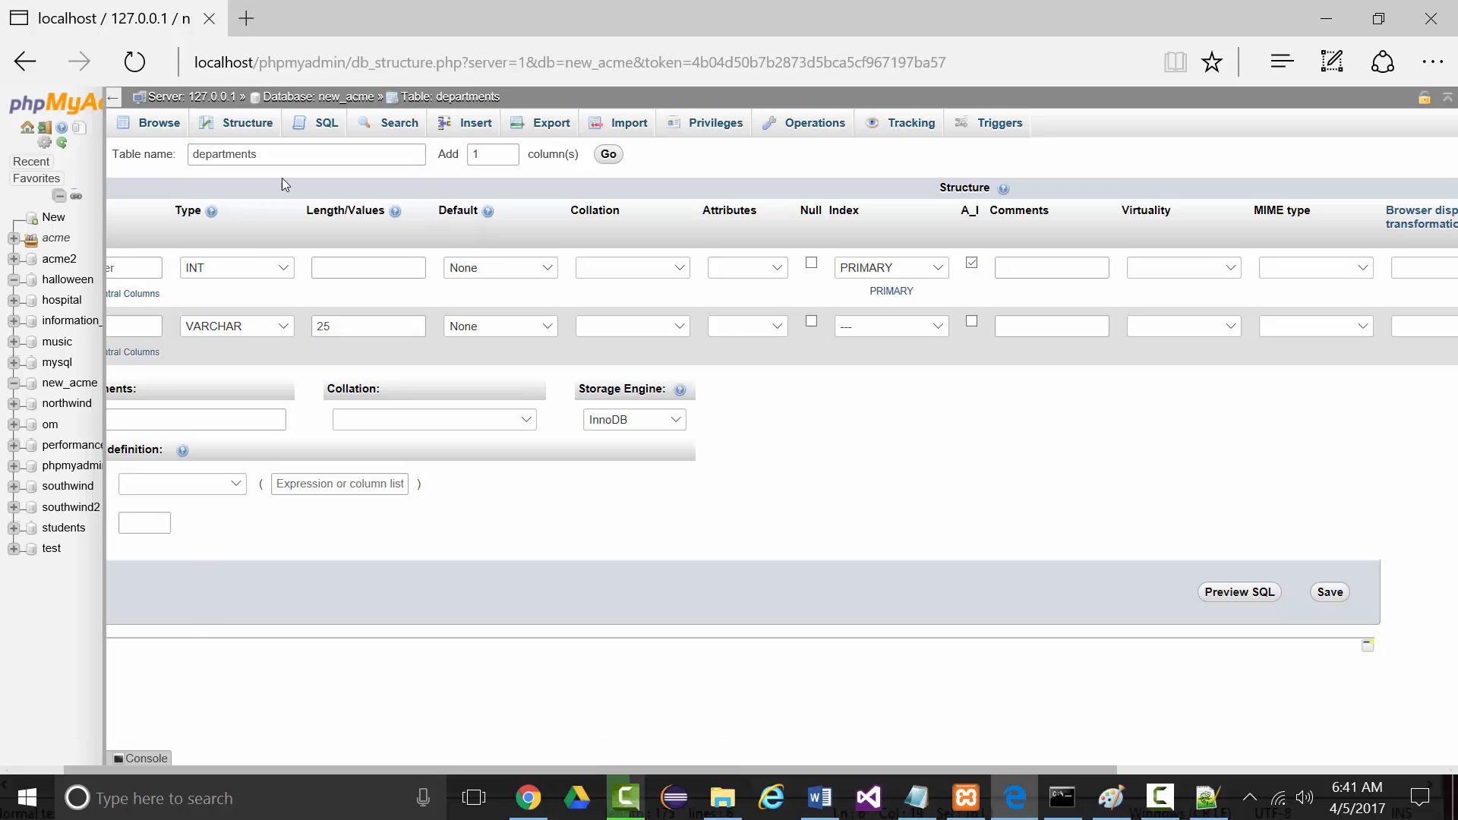
left_click(158, 124)
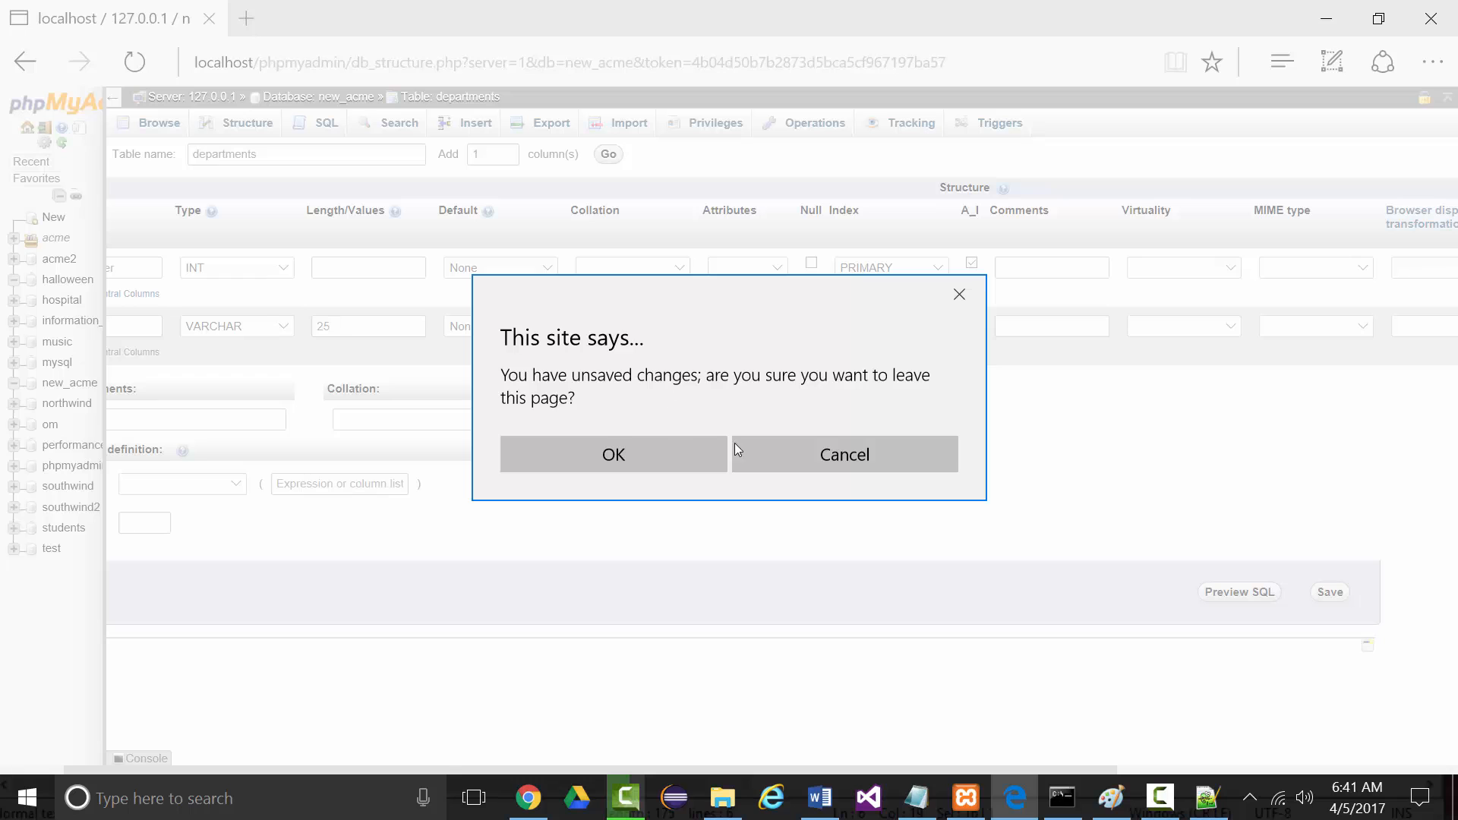
left_click(781, 458)
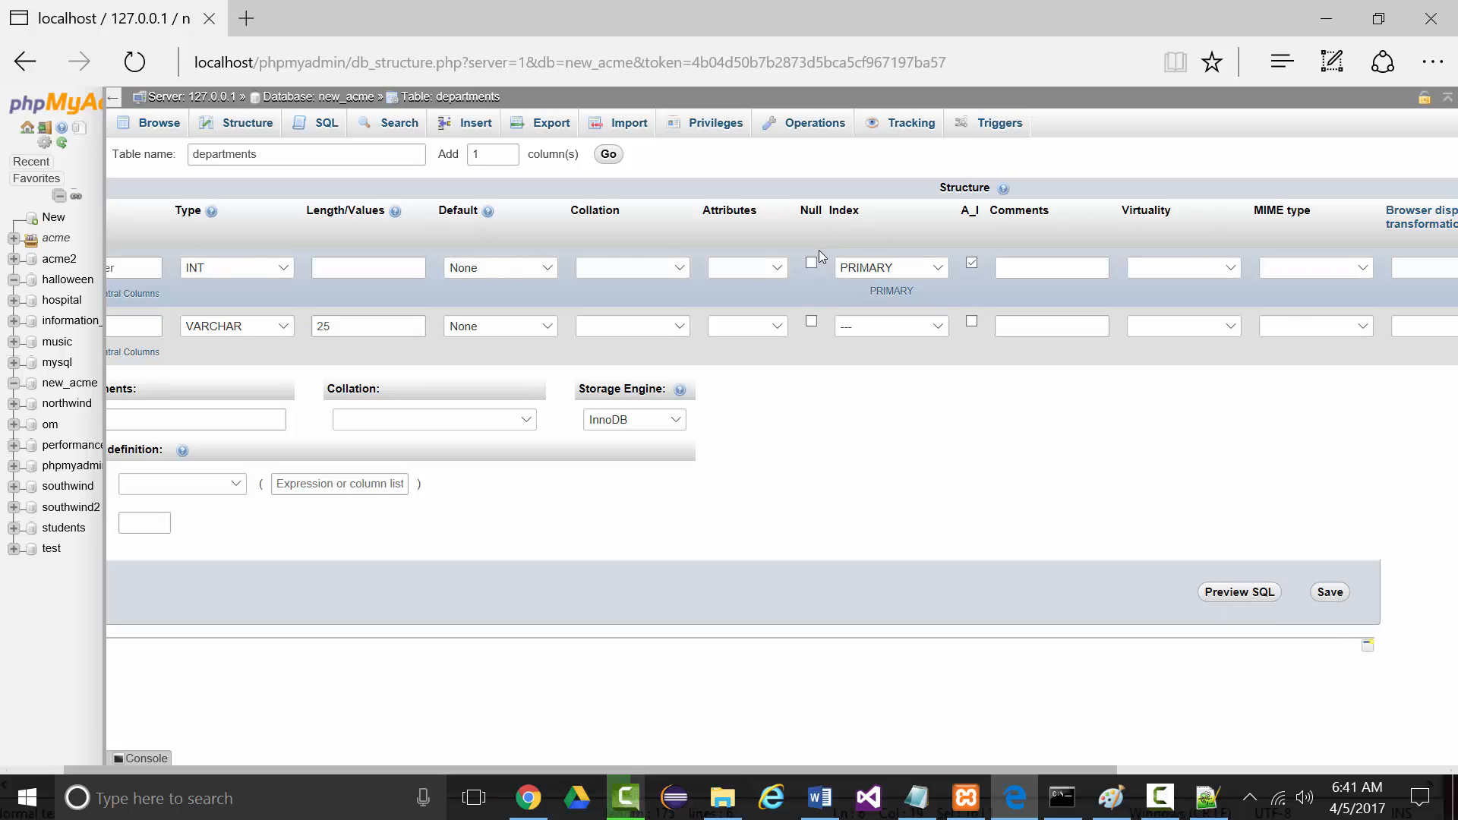
- Add 1 more column row to the departments table definition and place the cursor in its name field
key("ctrl+minus")
key("ctrl+minus")
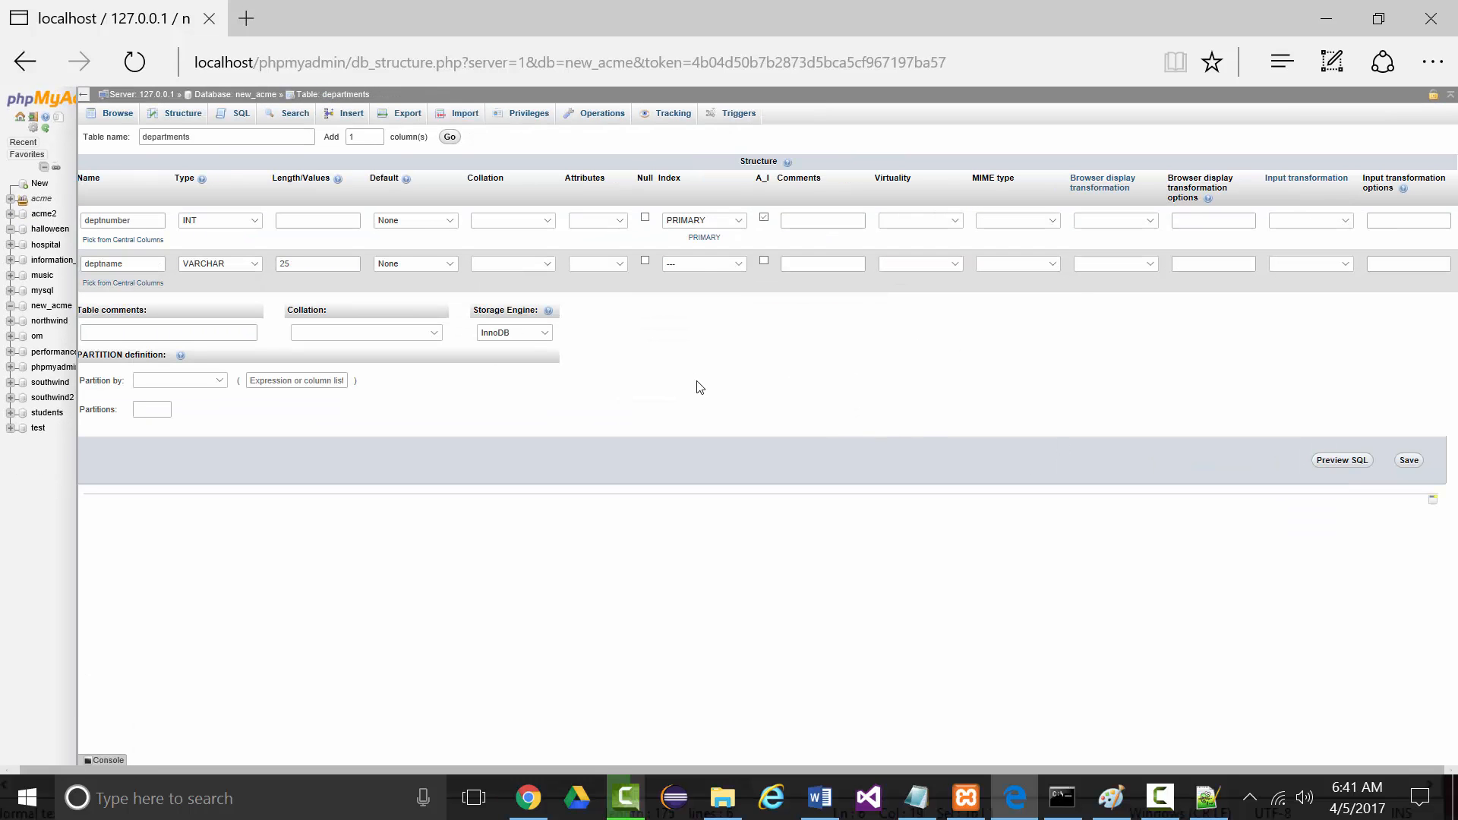
key("ctrl+minus")
key("ctrl+minus")
key("ctrl+minus")
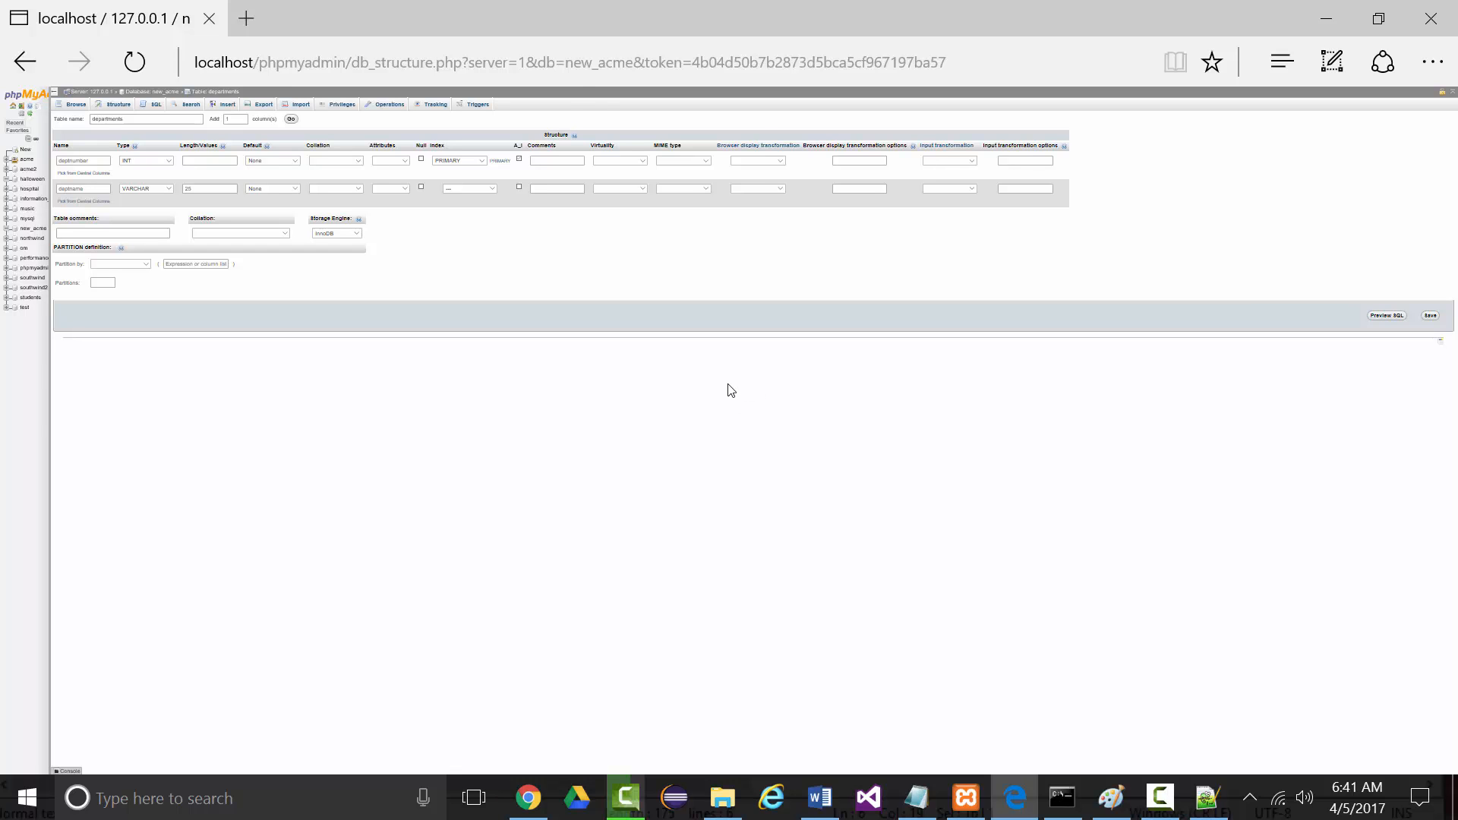
key("ctrl+plus")
key("ctrl+plus")
key("ctrl+plus")
key("ctrl+plus")
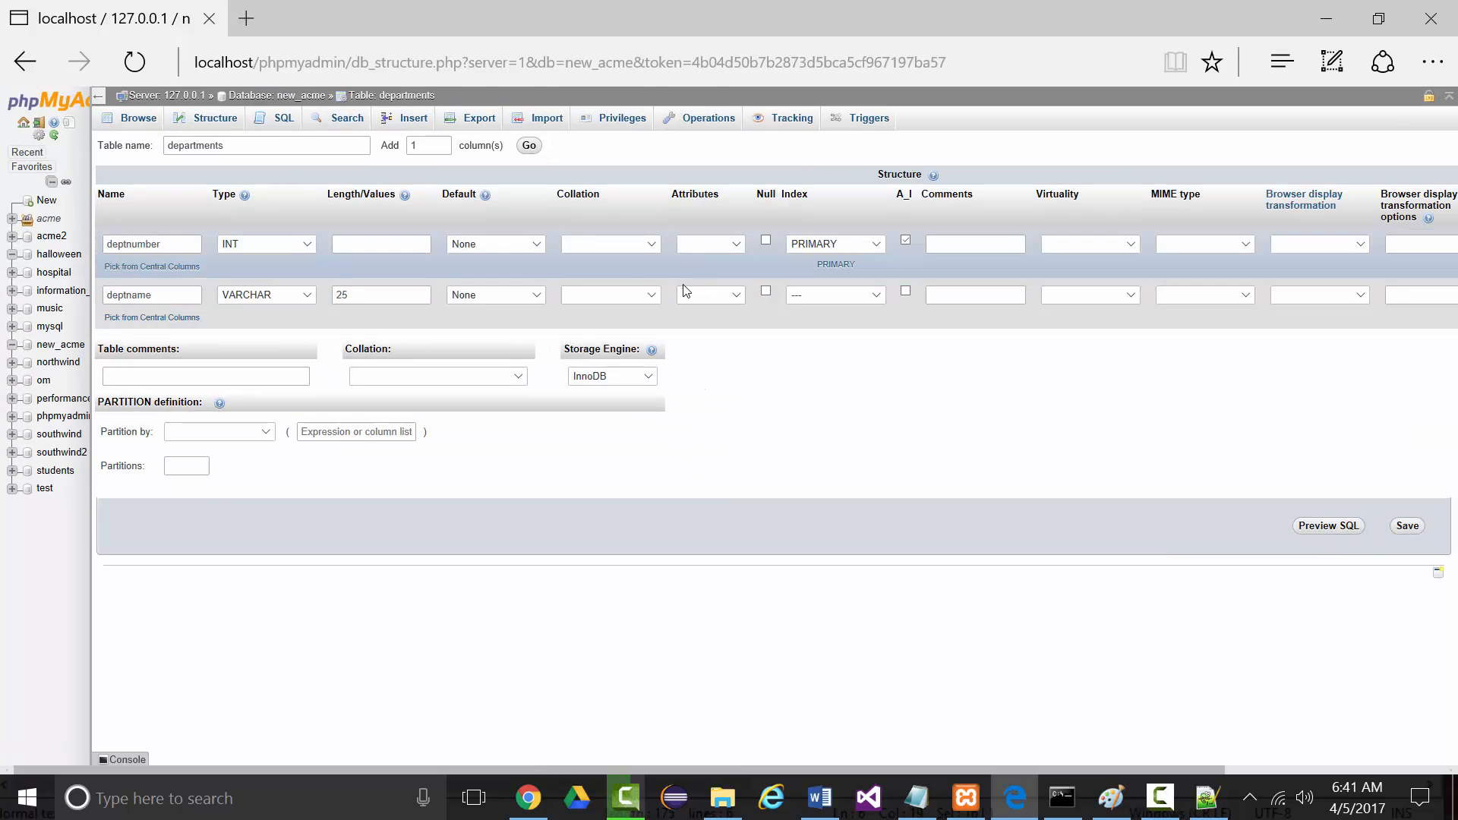
left_click(528, 145)
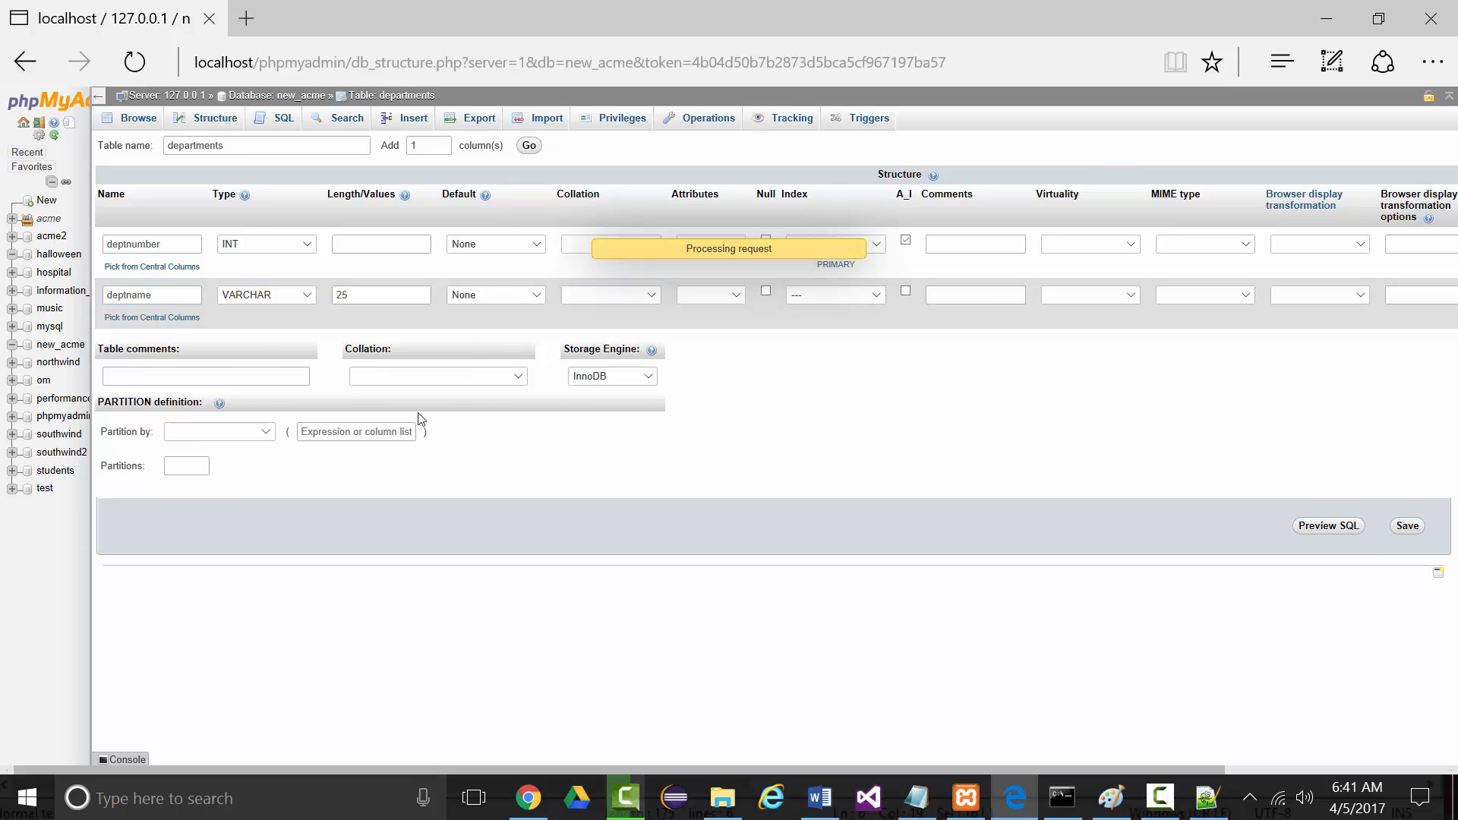
left_click(140, 345)
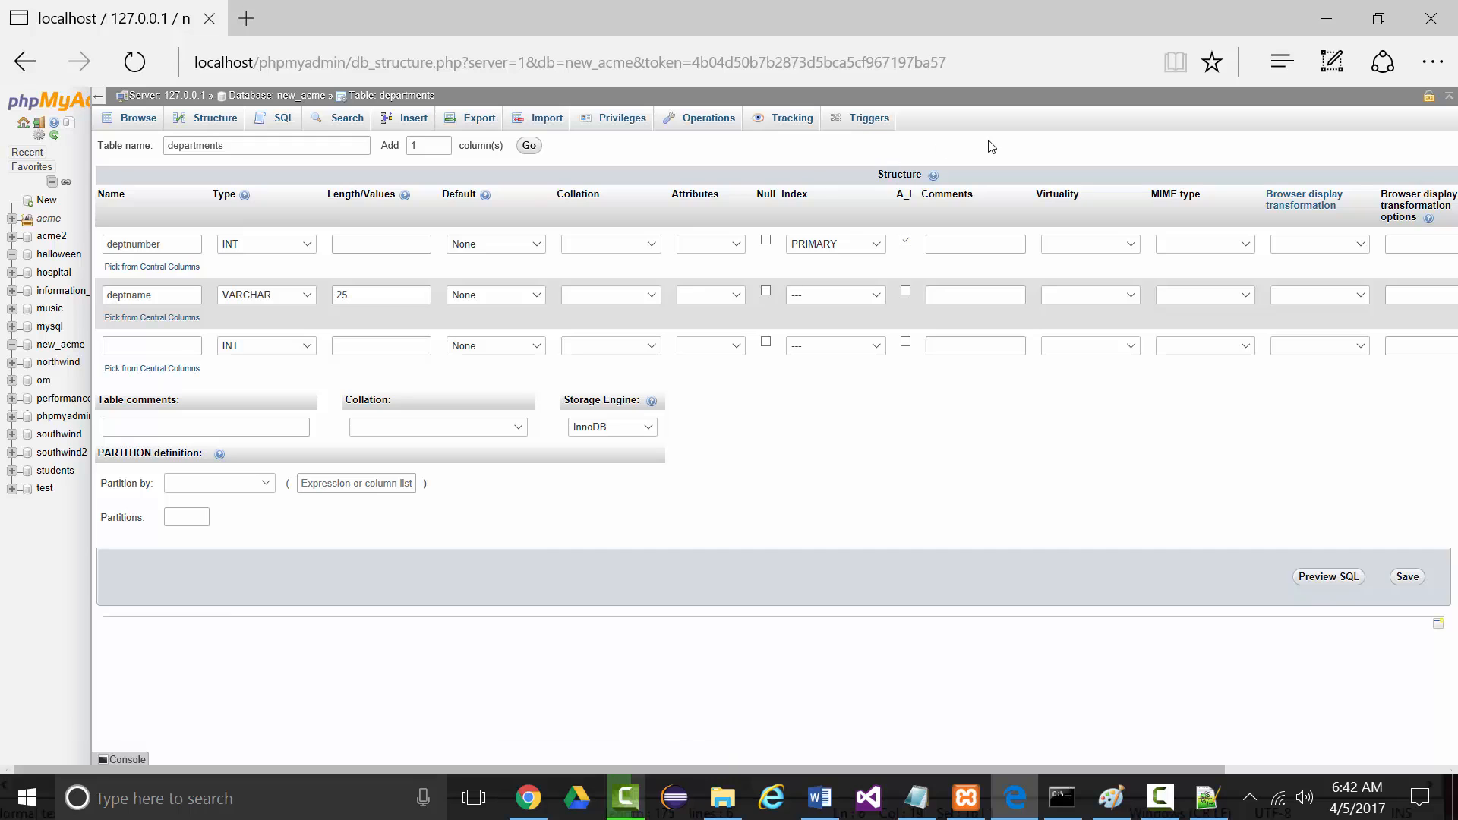
left_click(411, 123)
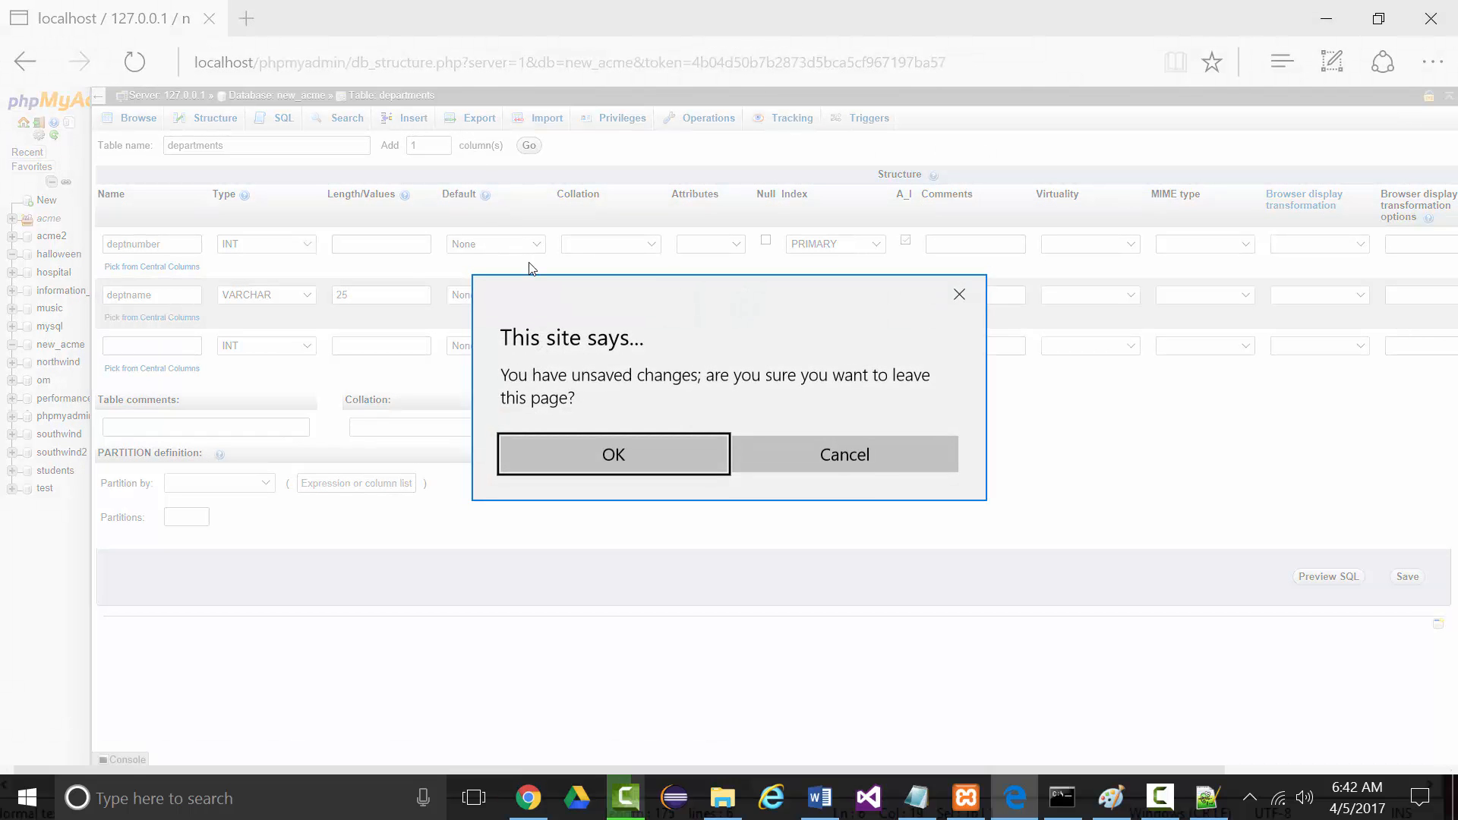
left_click(790, 463)
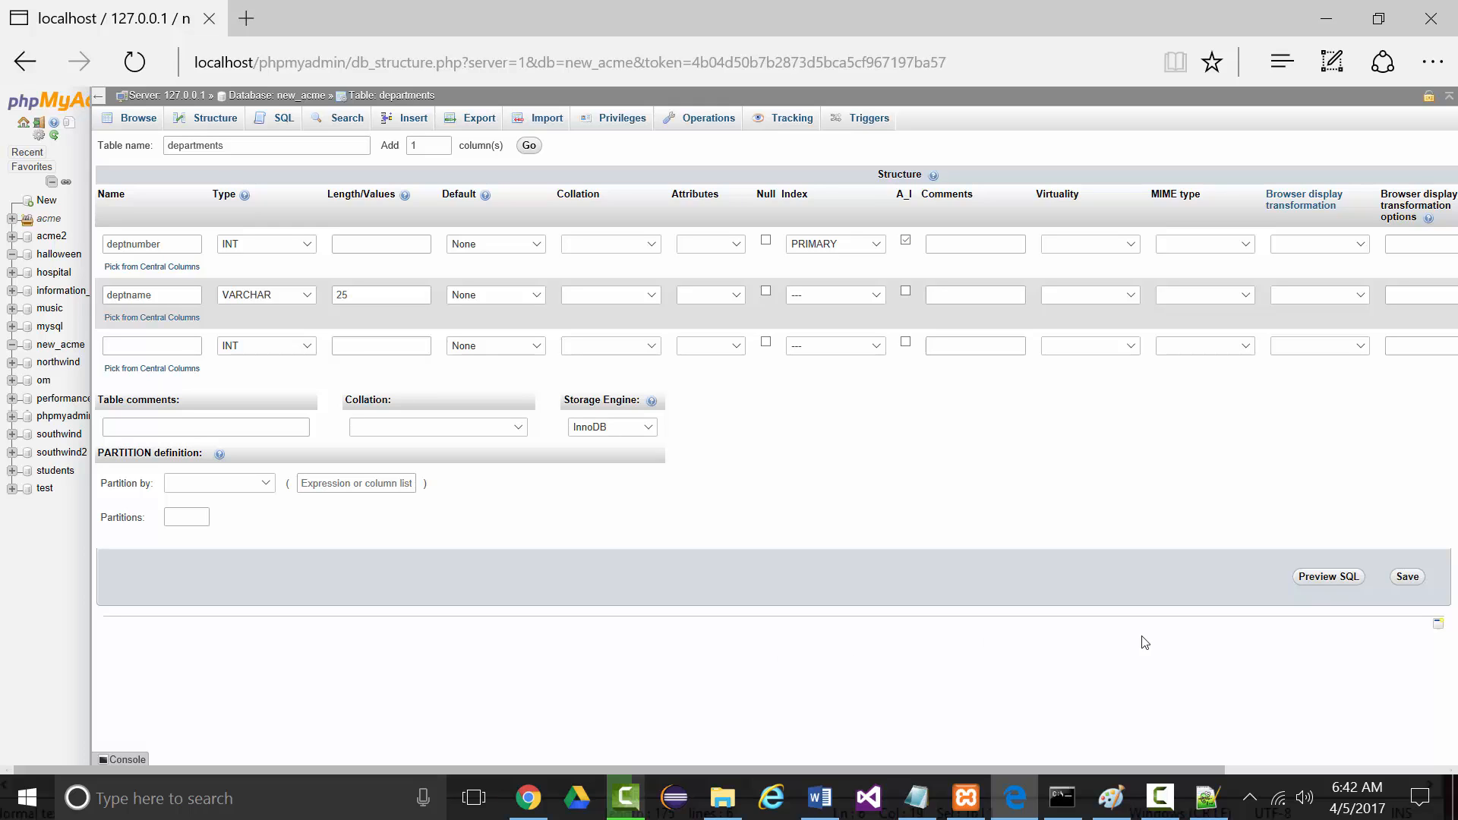
left_click(1150, 790)
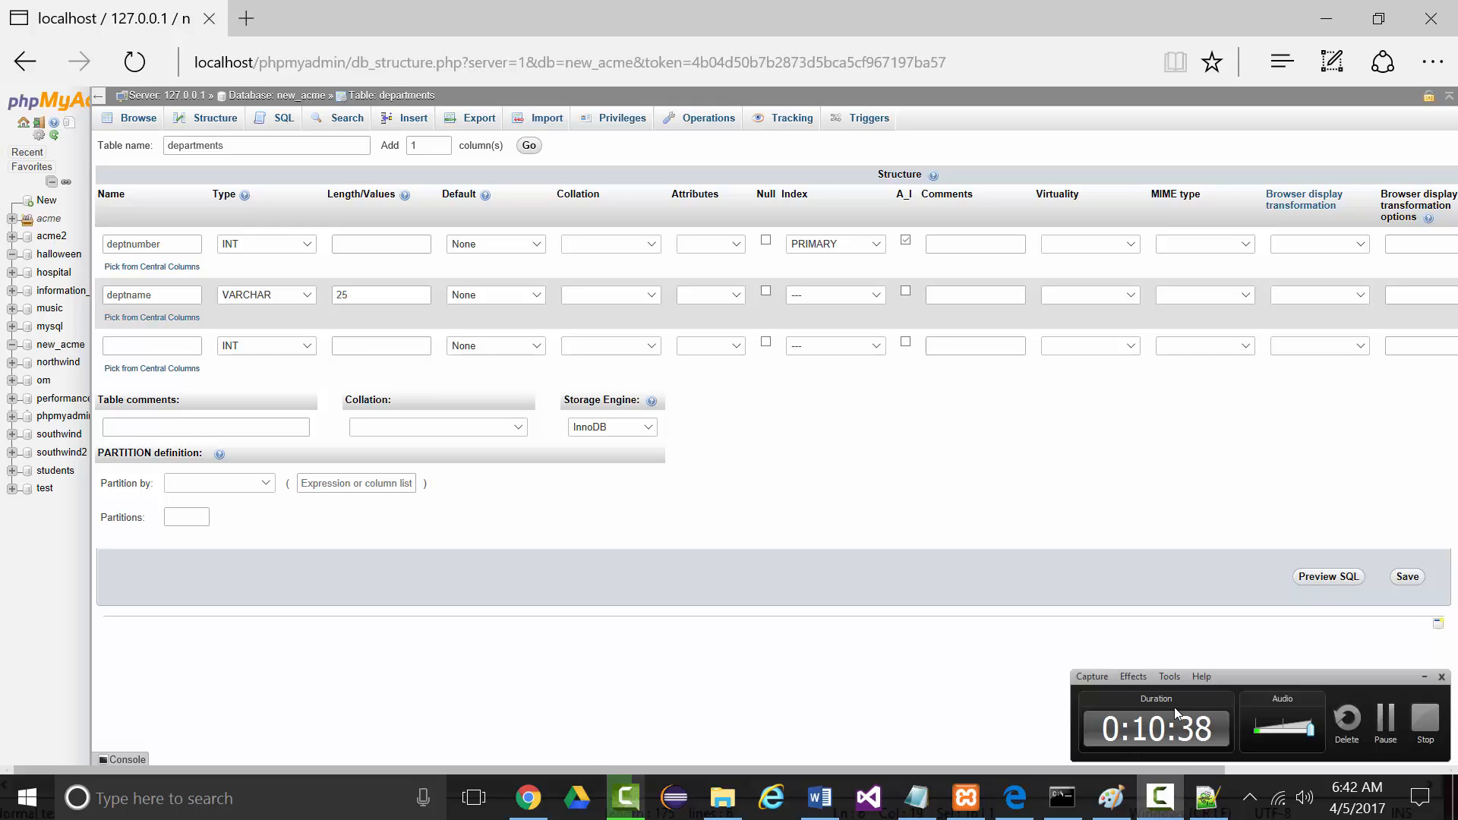
left_click(1386, 727)
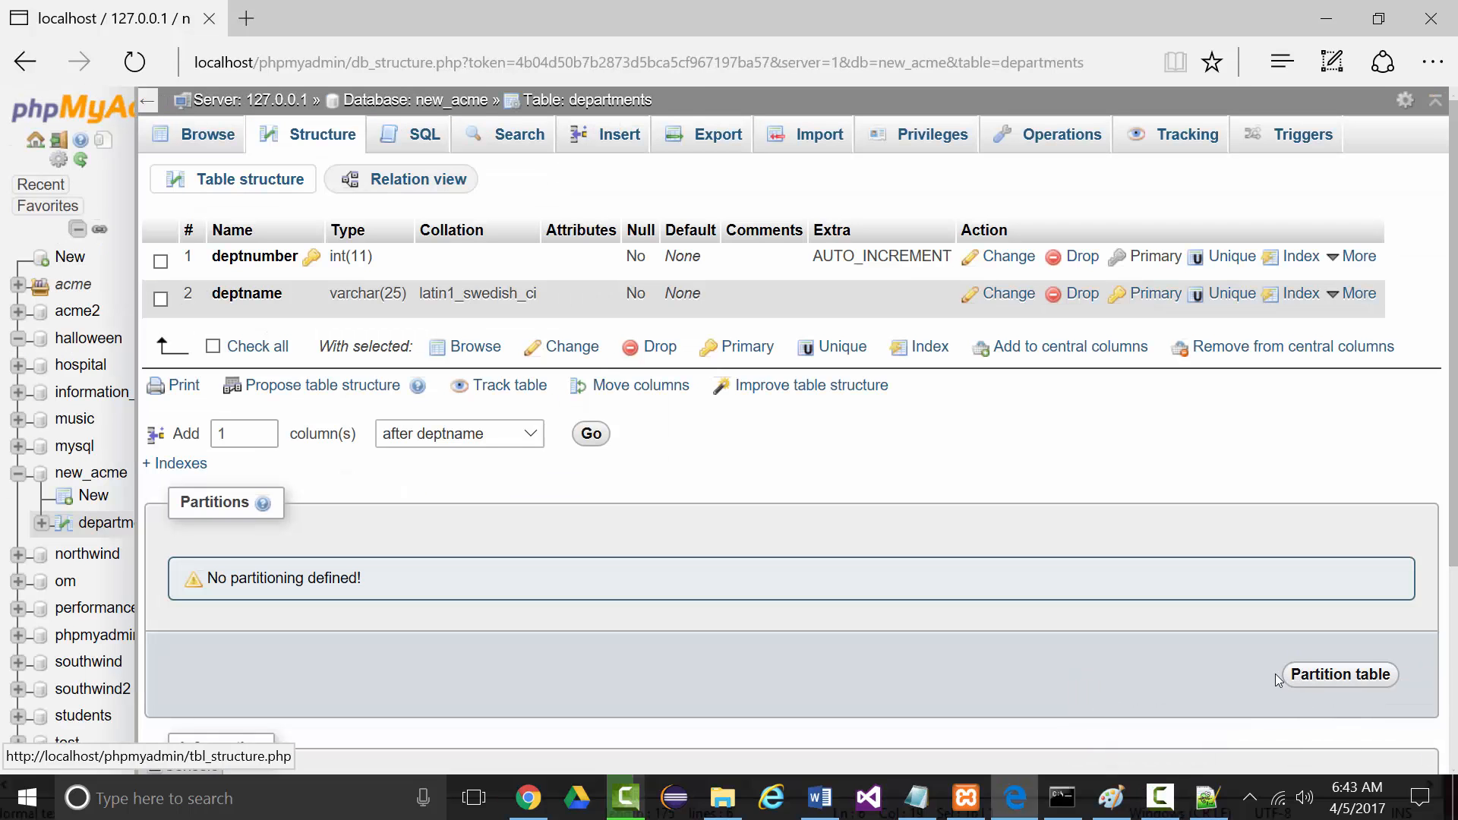
- Enlarge the page and examine the departments table's column structure, partitions, space usage and row statistics
key("ctrl+plus")
key("ctrl+plus")
key("ctrl+plus")
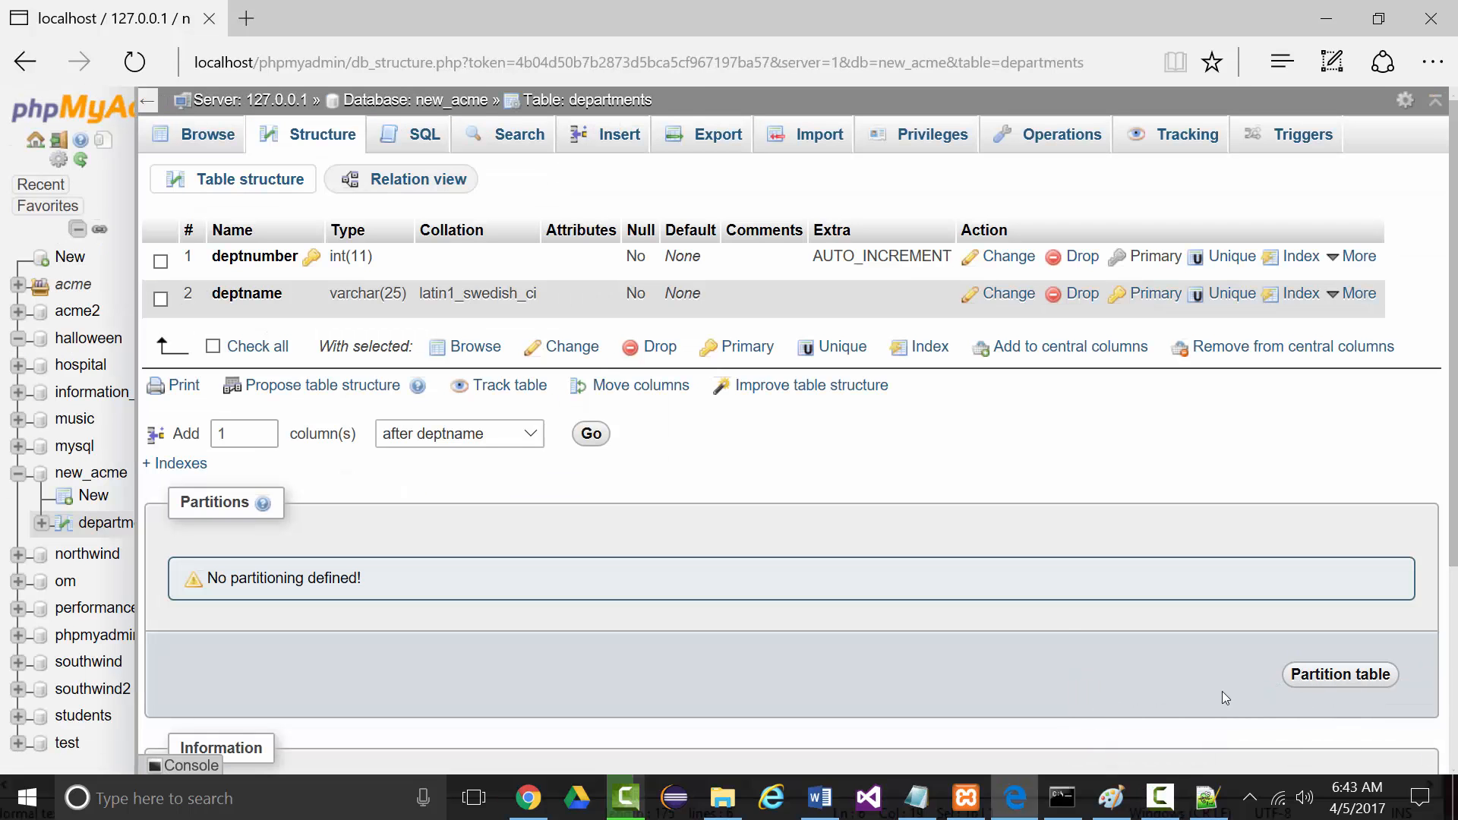
scroll(950, 599, "down", 4)
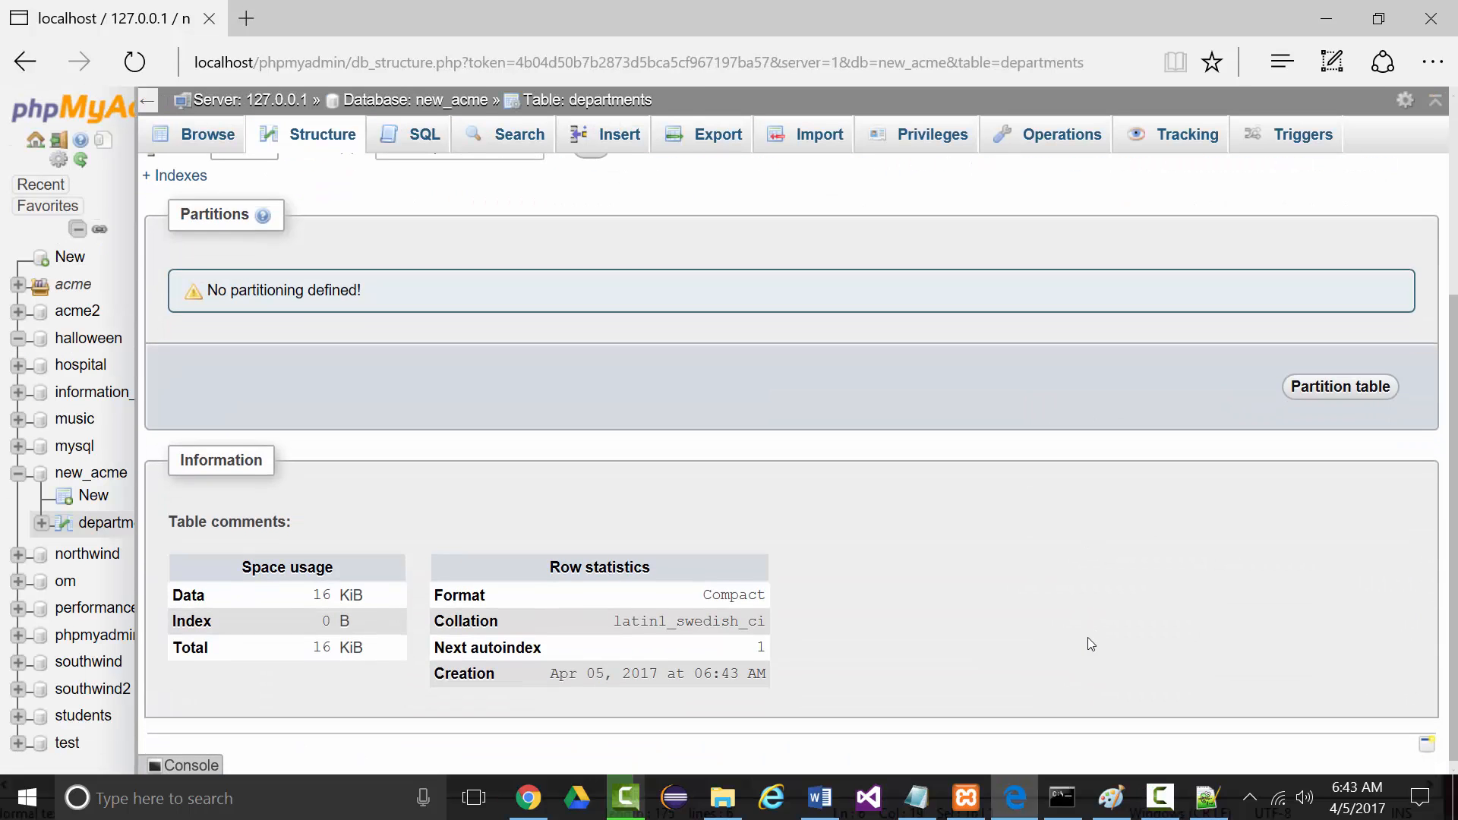
scroll(919, 547, "up", 4)
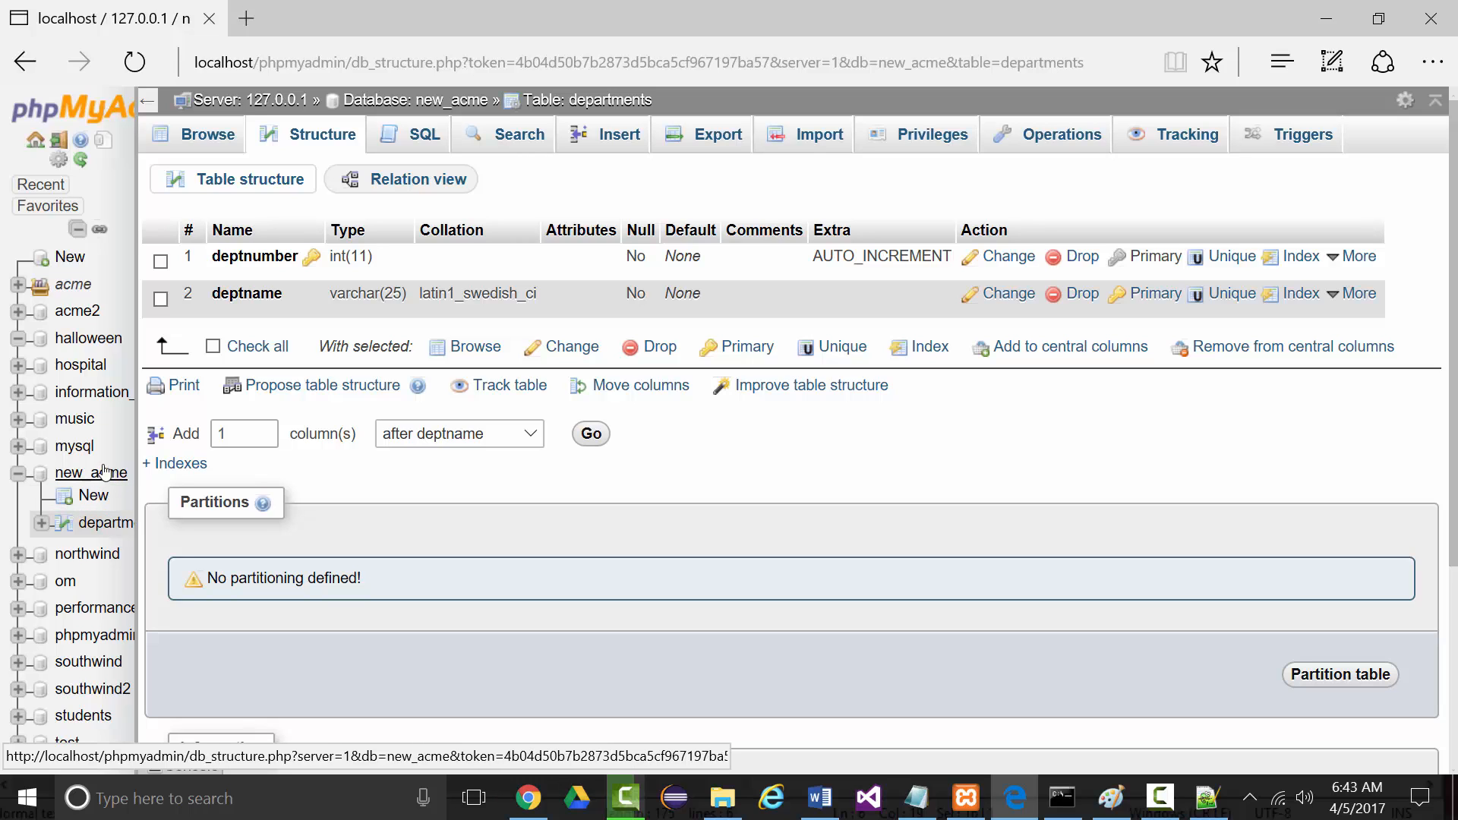
- Start a new table in the new_acme database and name it citystatezip
left_click(94, 497)
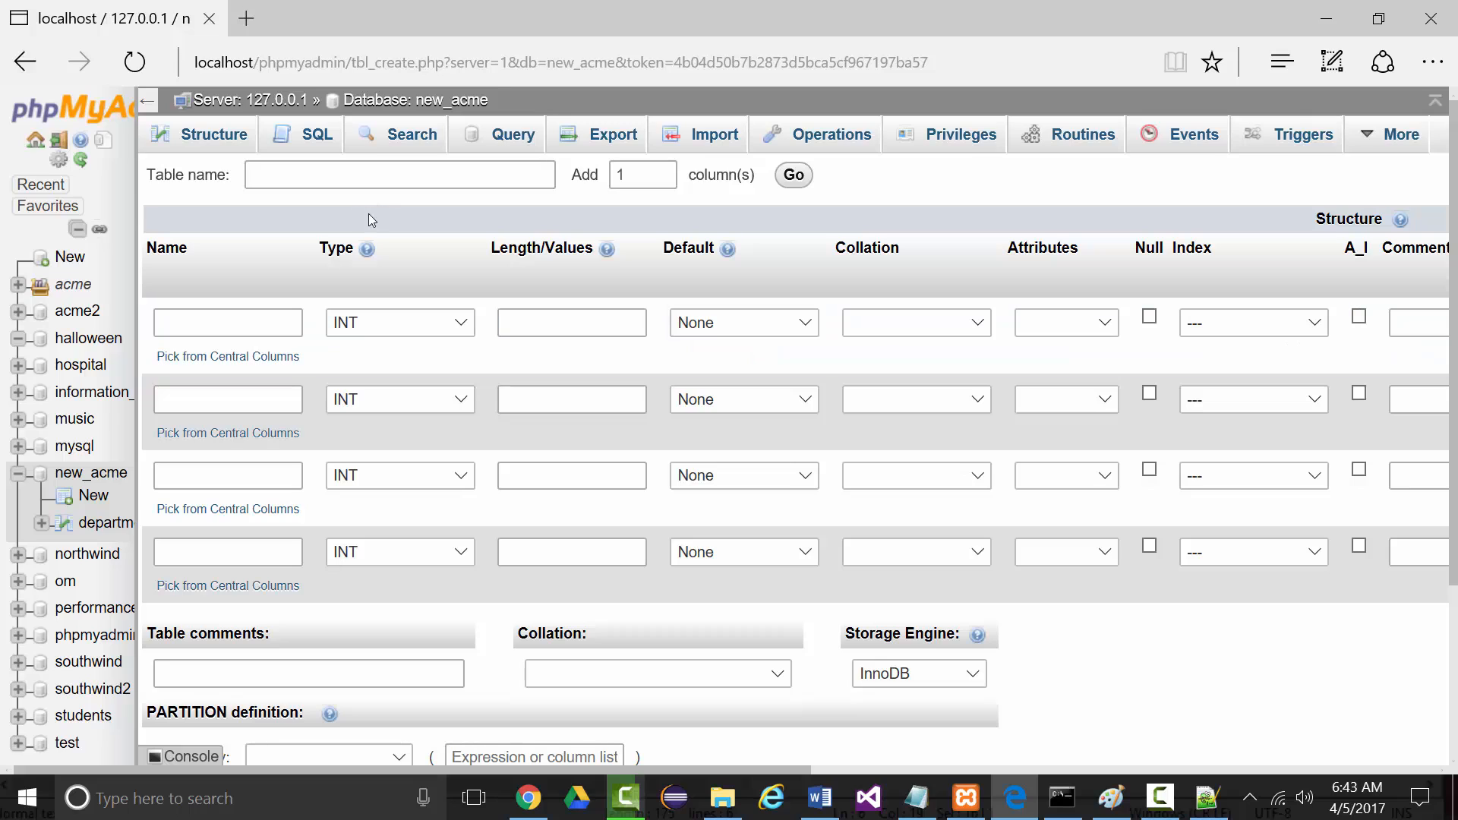
left_click(304, 167)
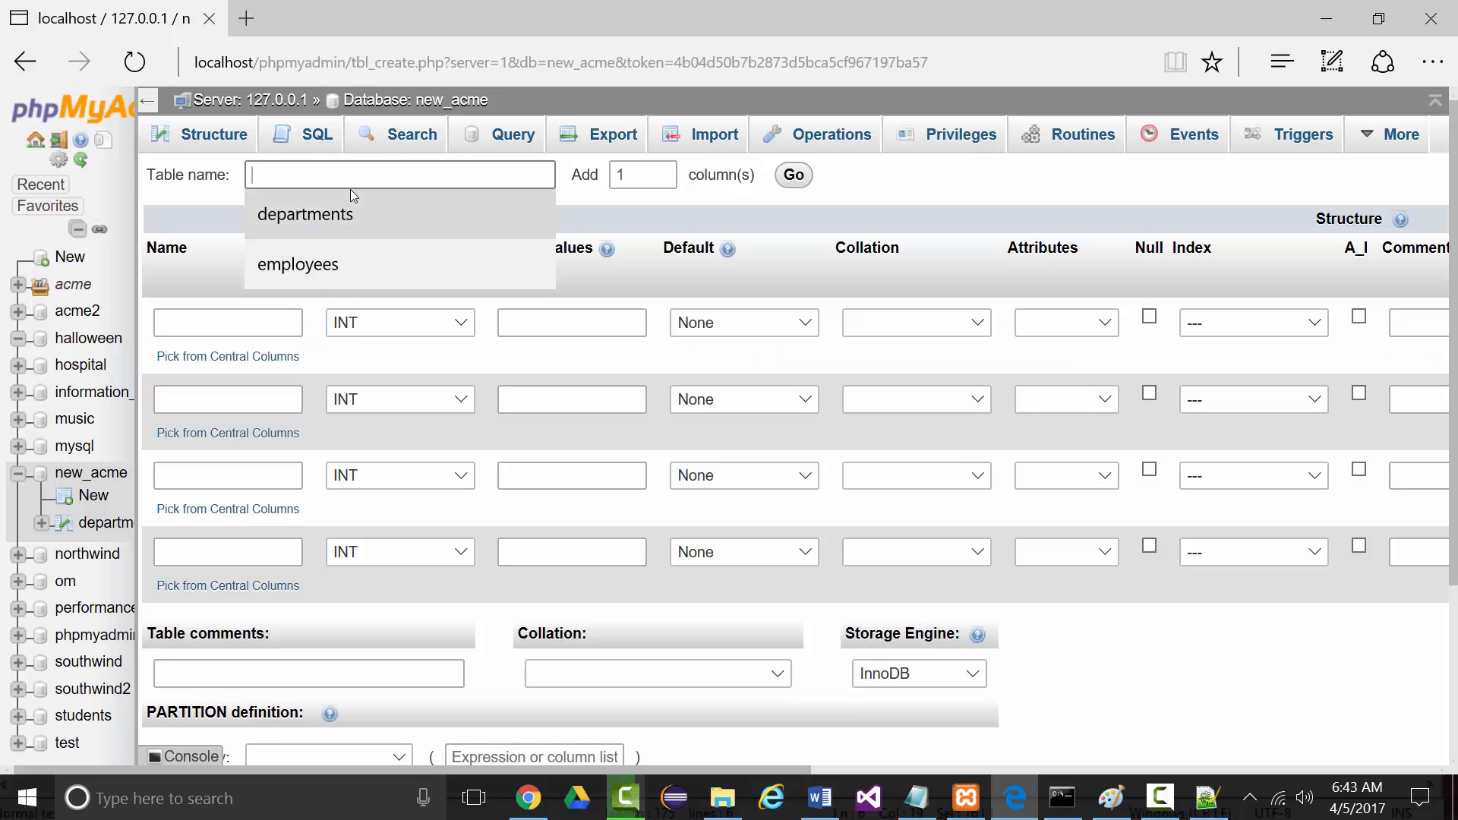
type("citystatezip")
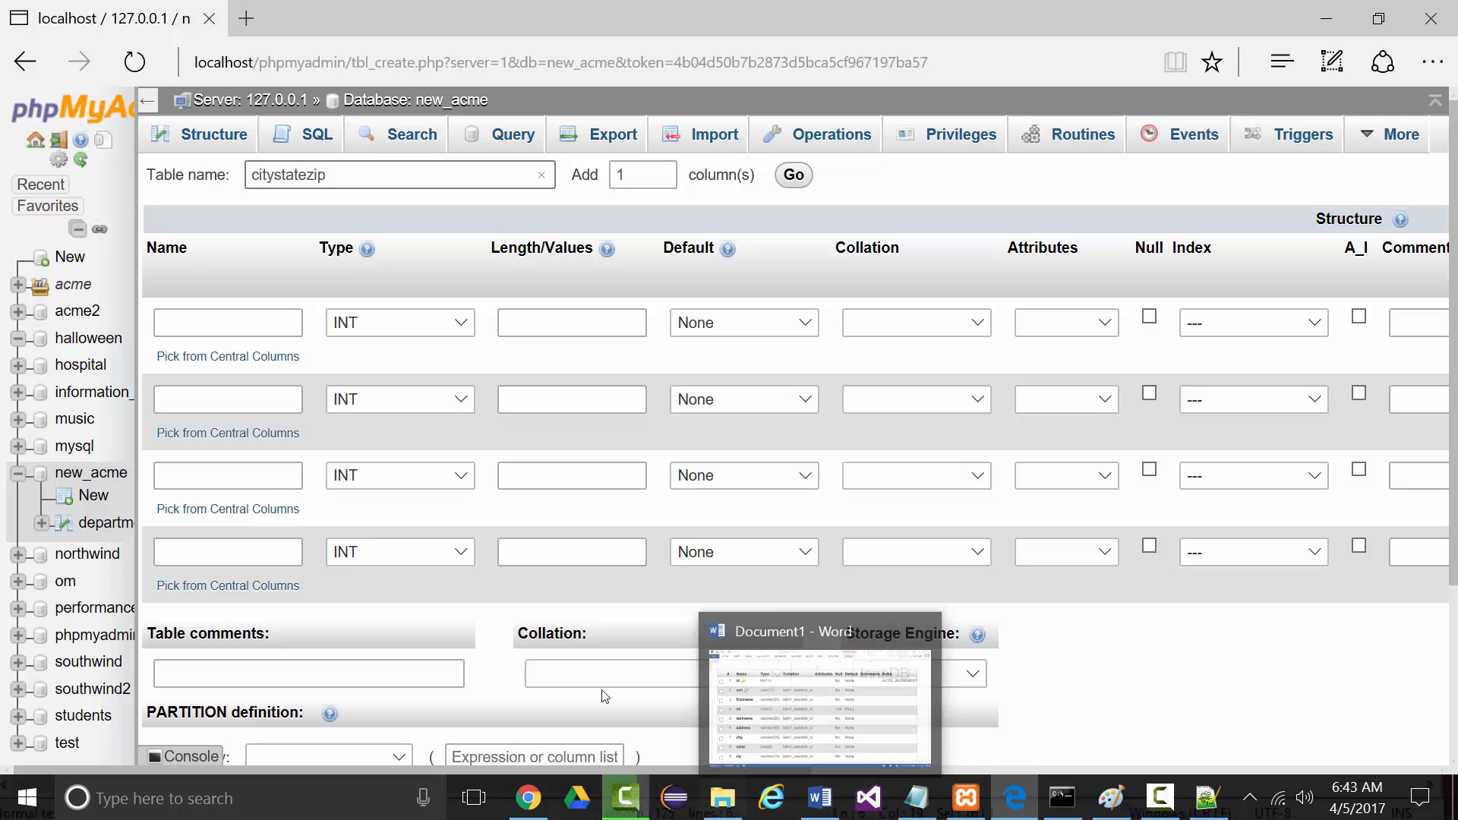
- Launch Excel 2013 and open the CityStateZip worksheet of ACME.xlsx
left_click(45, 803)
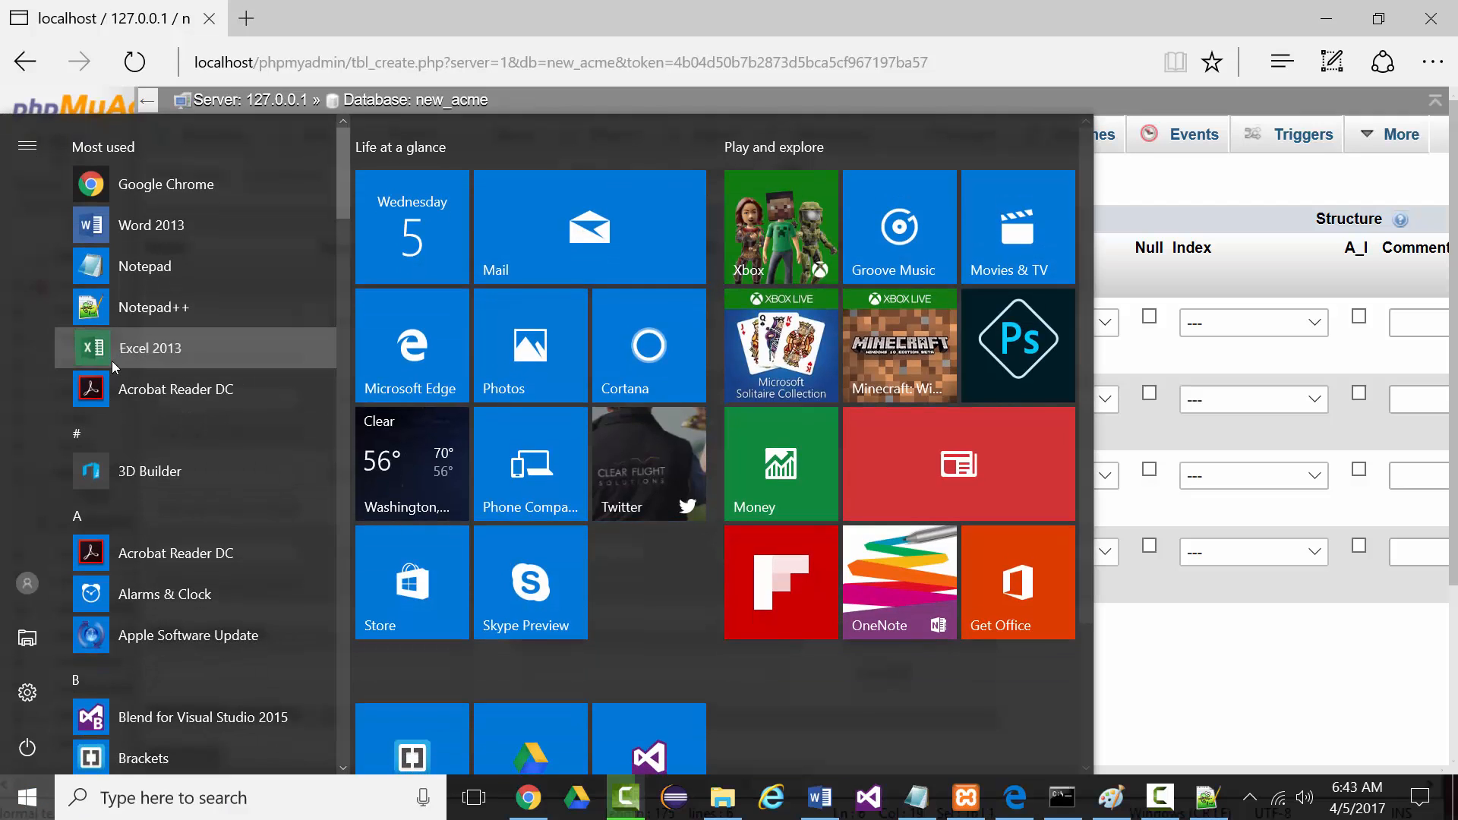
left_click(111, 357)
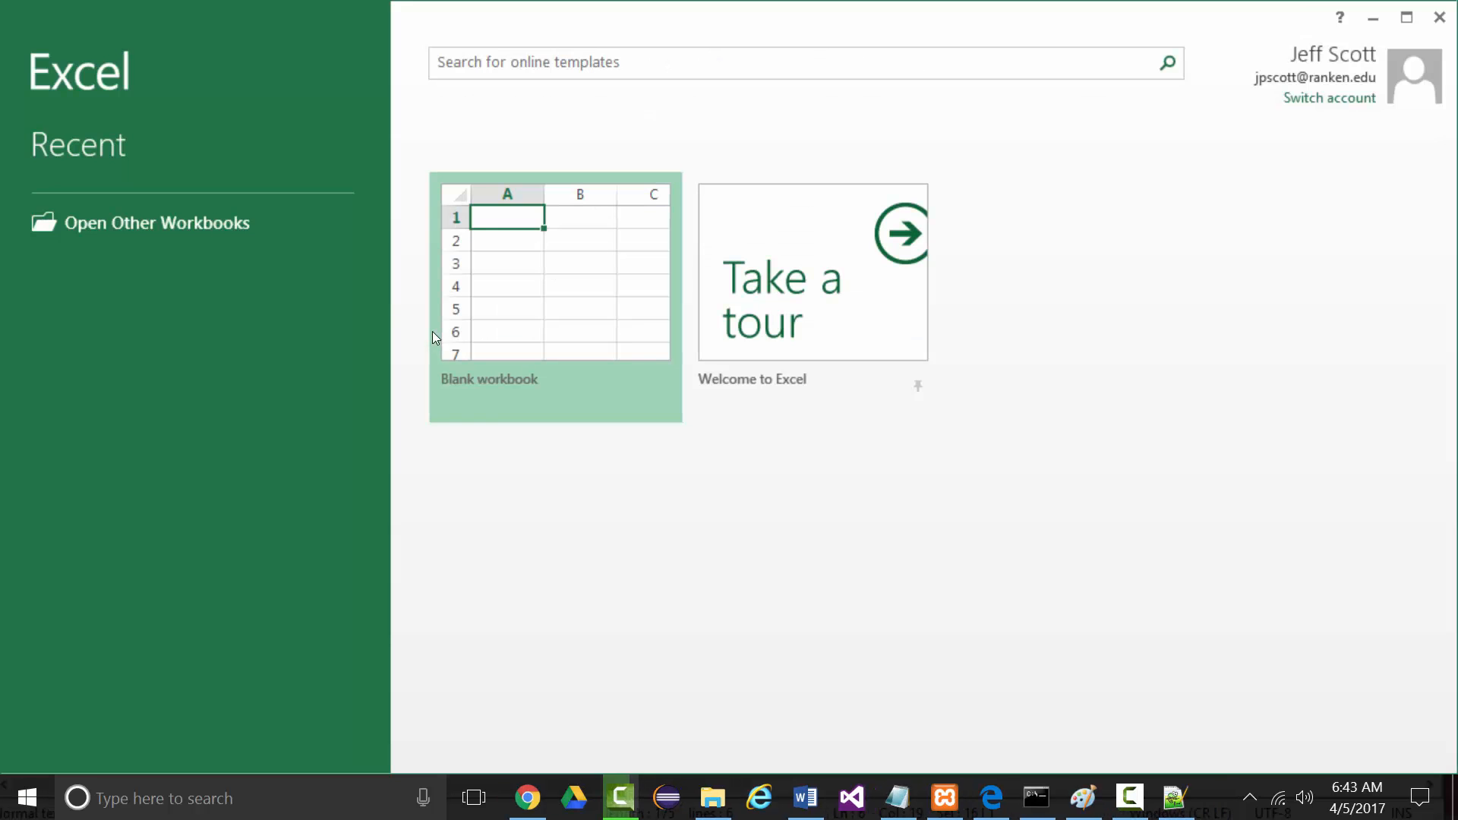
left_click(91, 253)
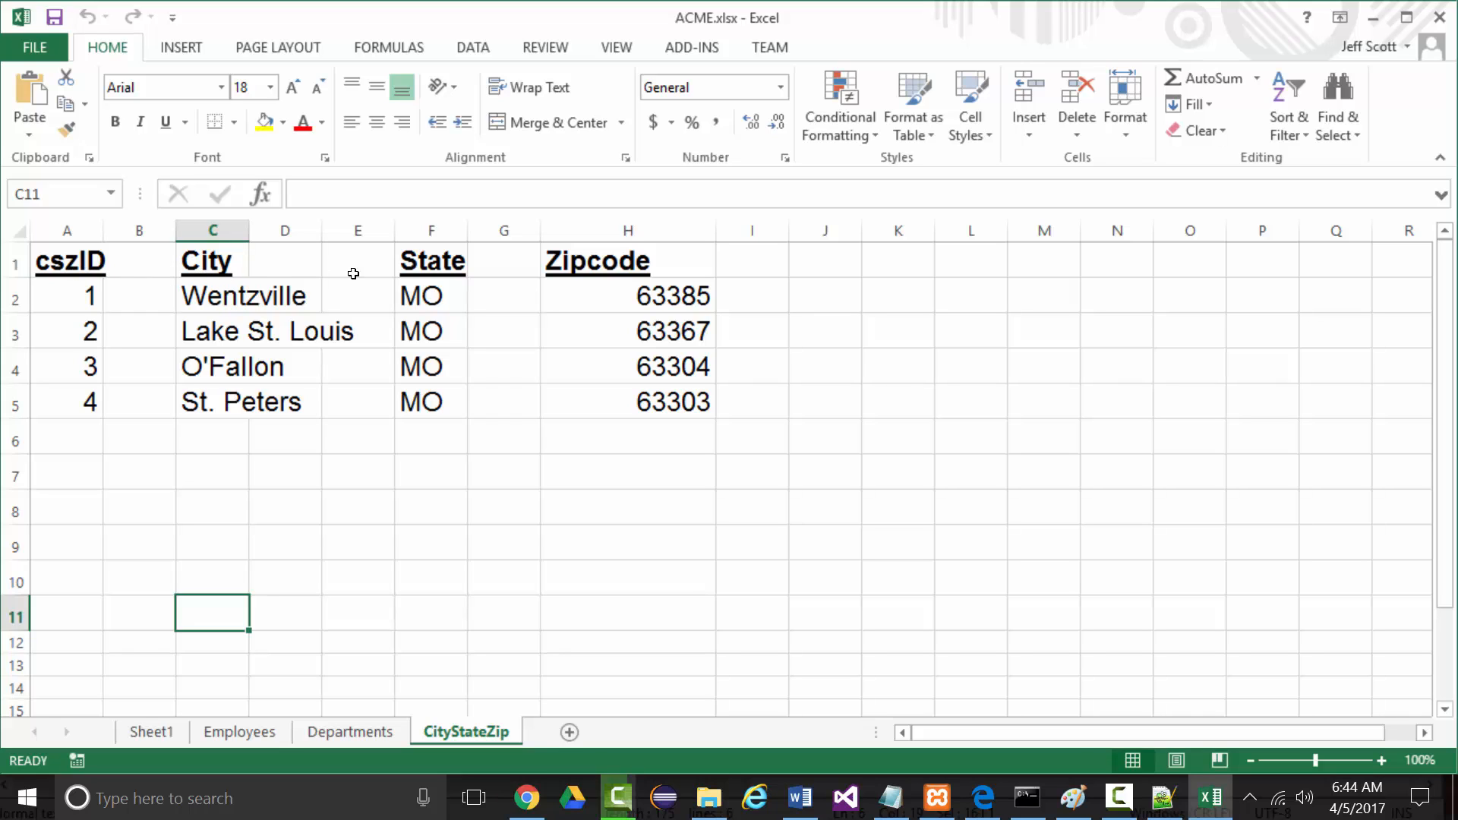
- Rename the Zipcode heading in cell H1 of the CityStateZip worksheet to Zip
left_click(565, 263)
type("ZI")
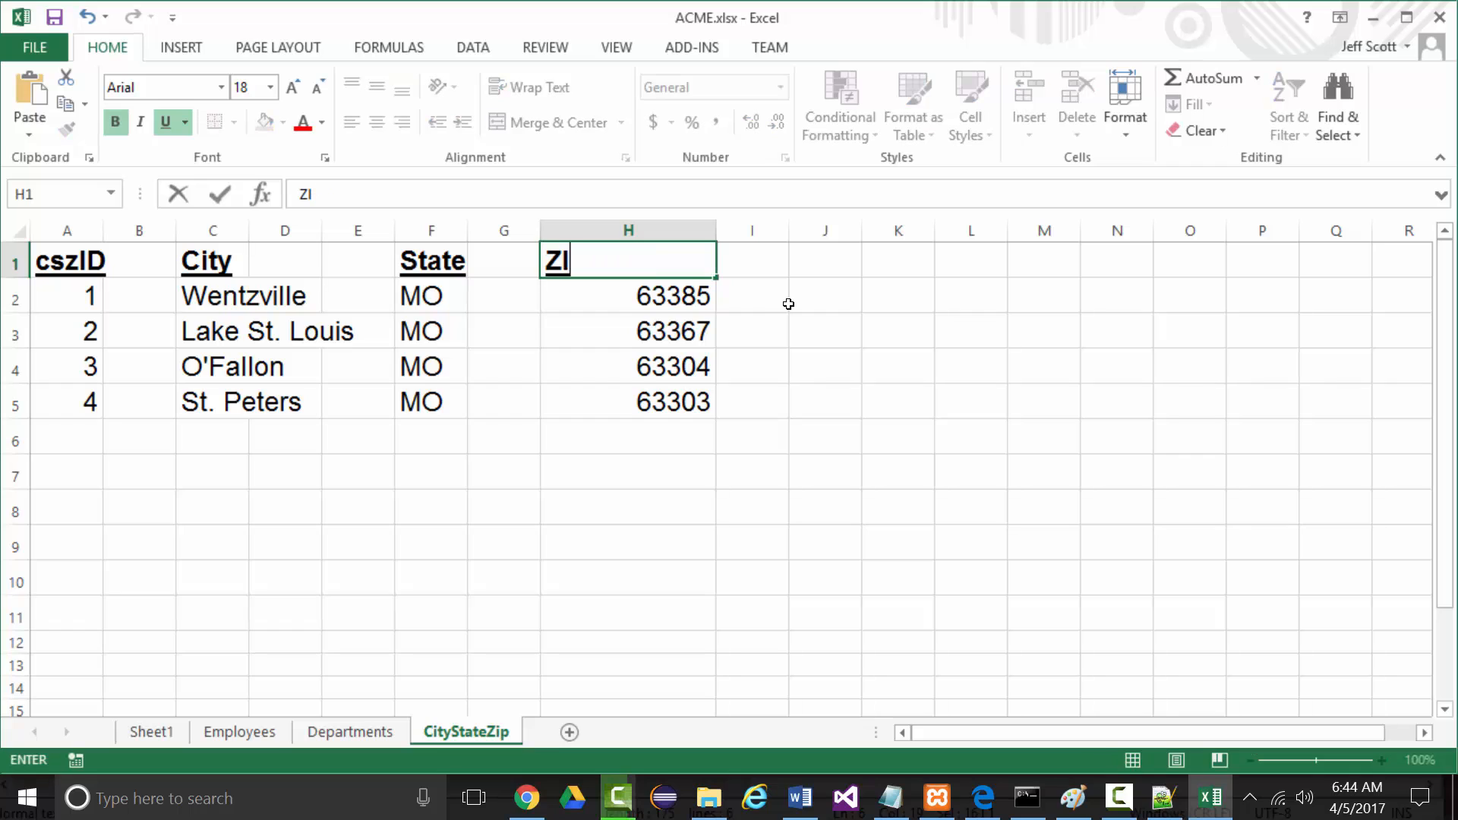
key("BackSpace")
type("ip")
key("Return")
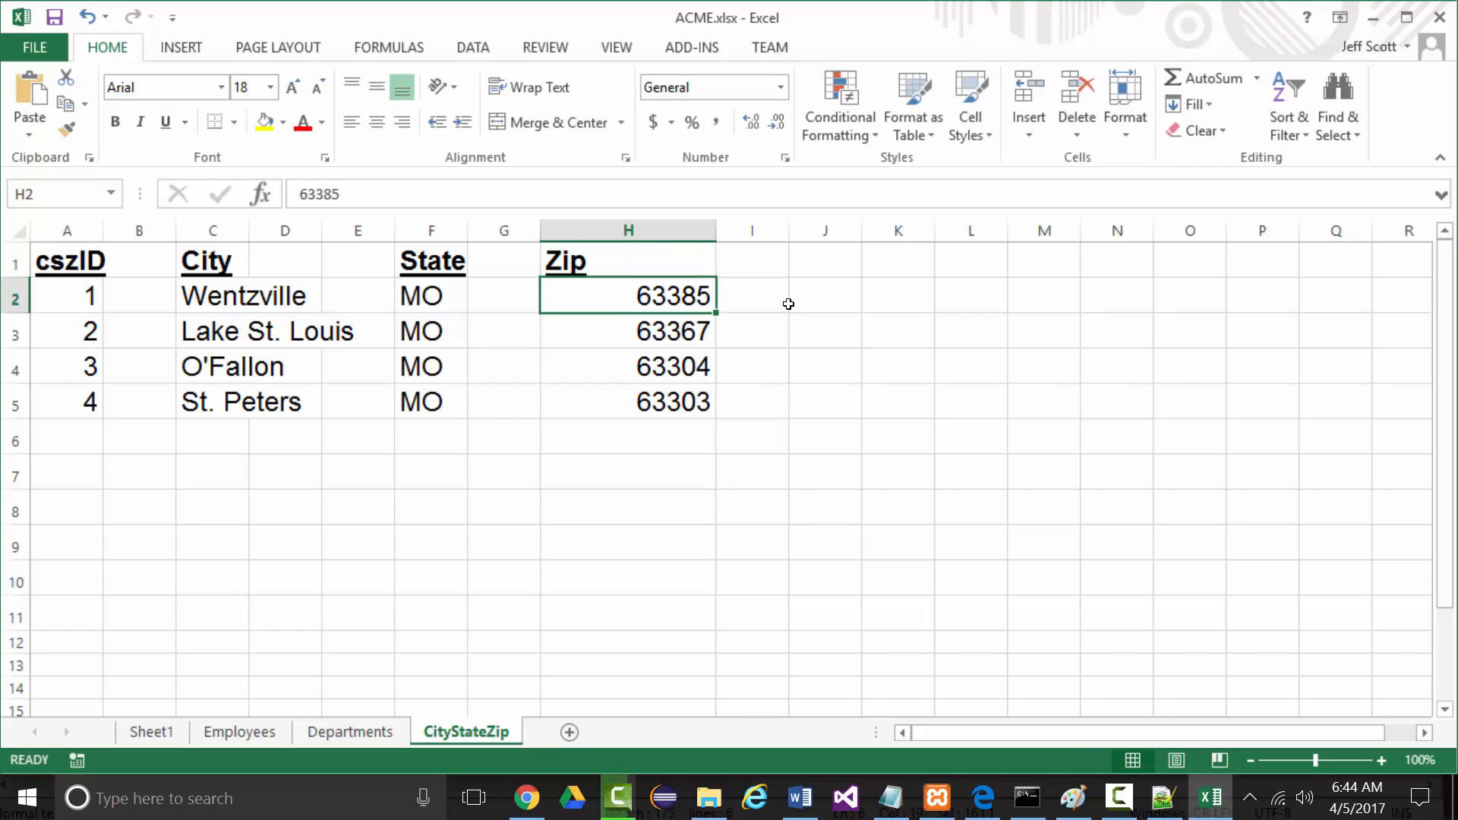
- Return to phpMyAdmin in Edge and add 4 column rows to the citystatezip table definition
left_click(1372, 15)
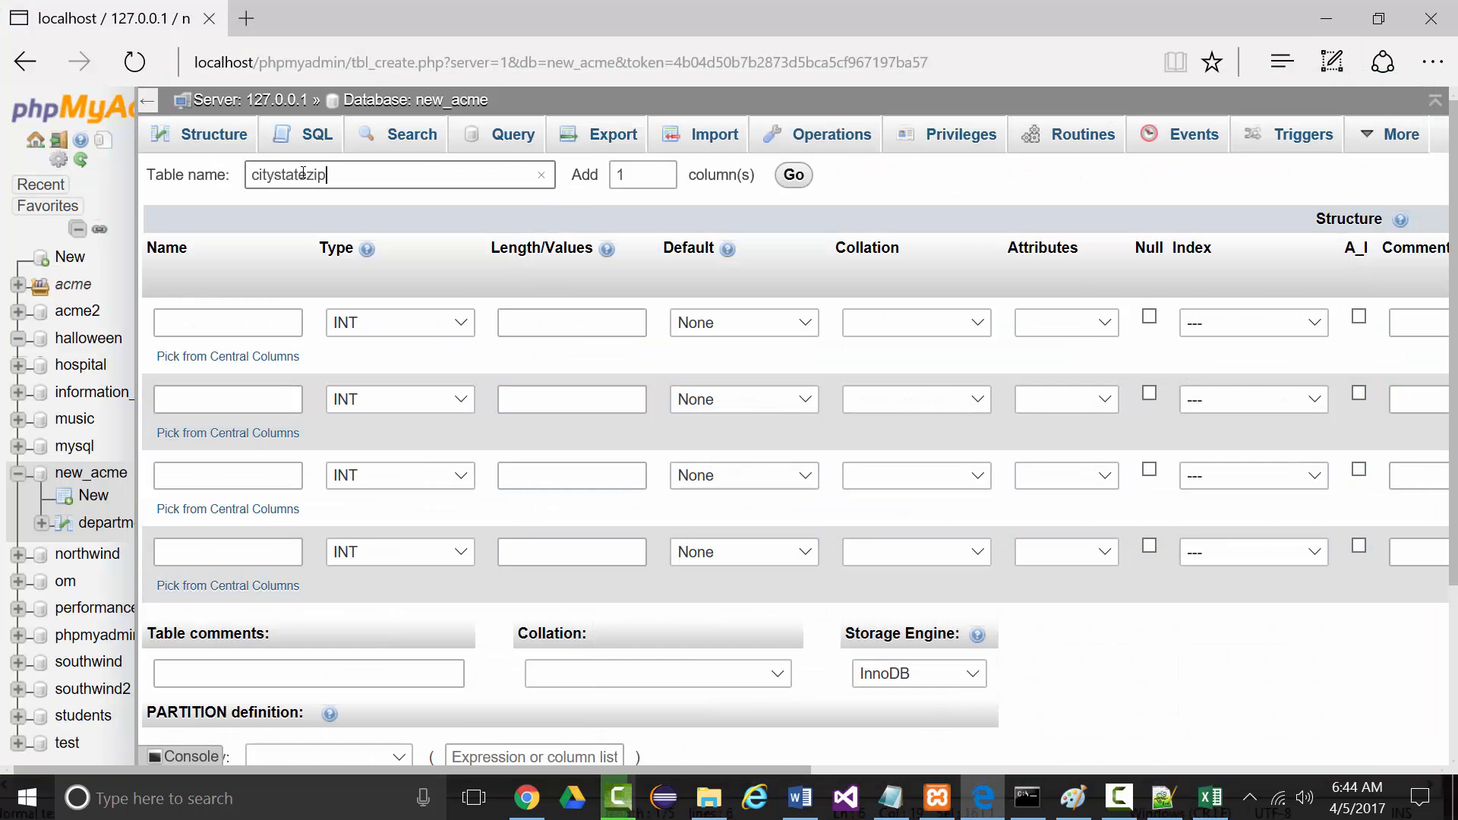
key("Tab")
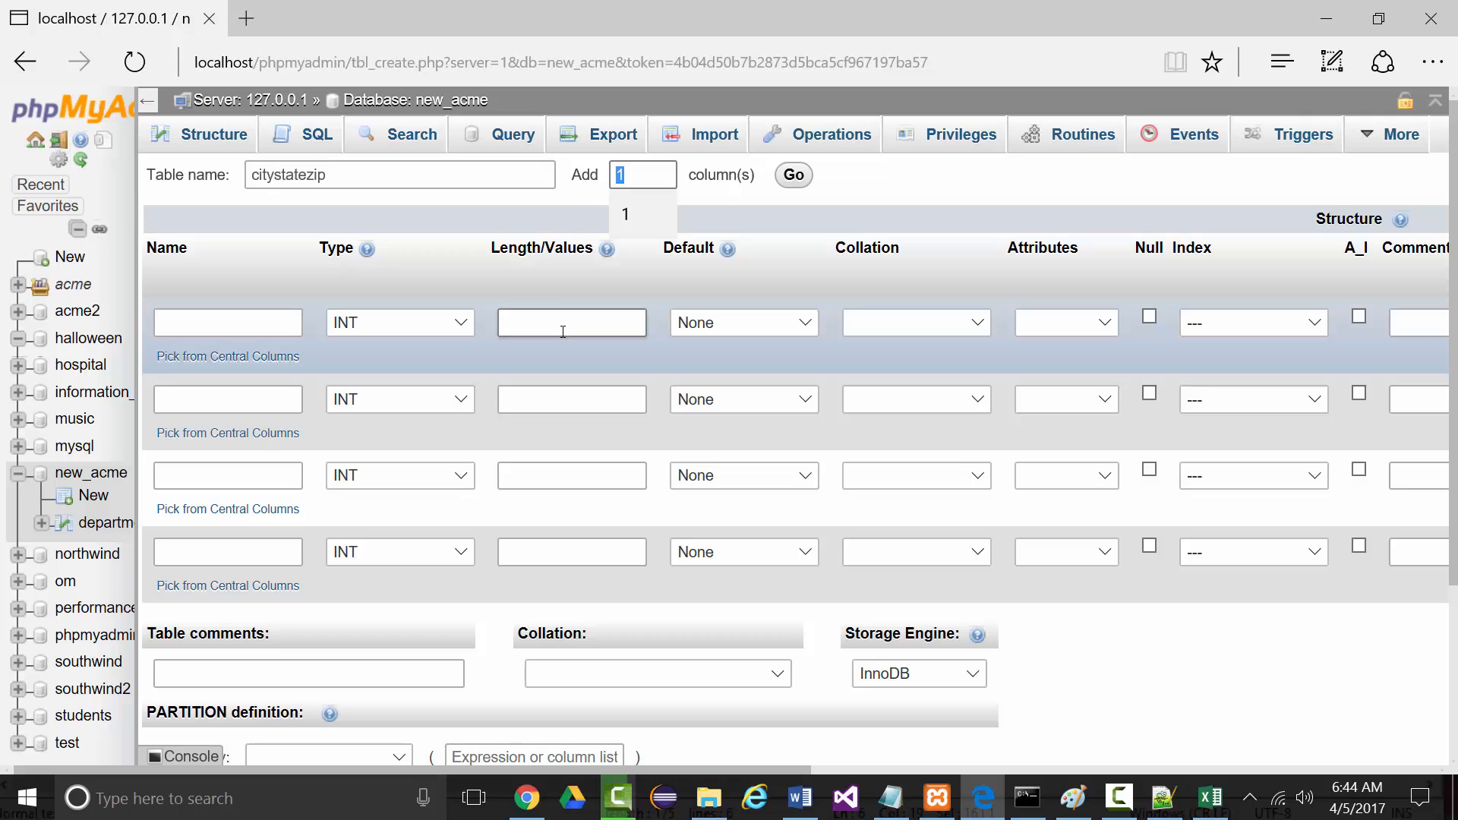
type("4")
key("Return")
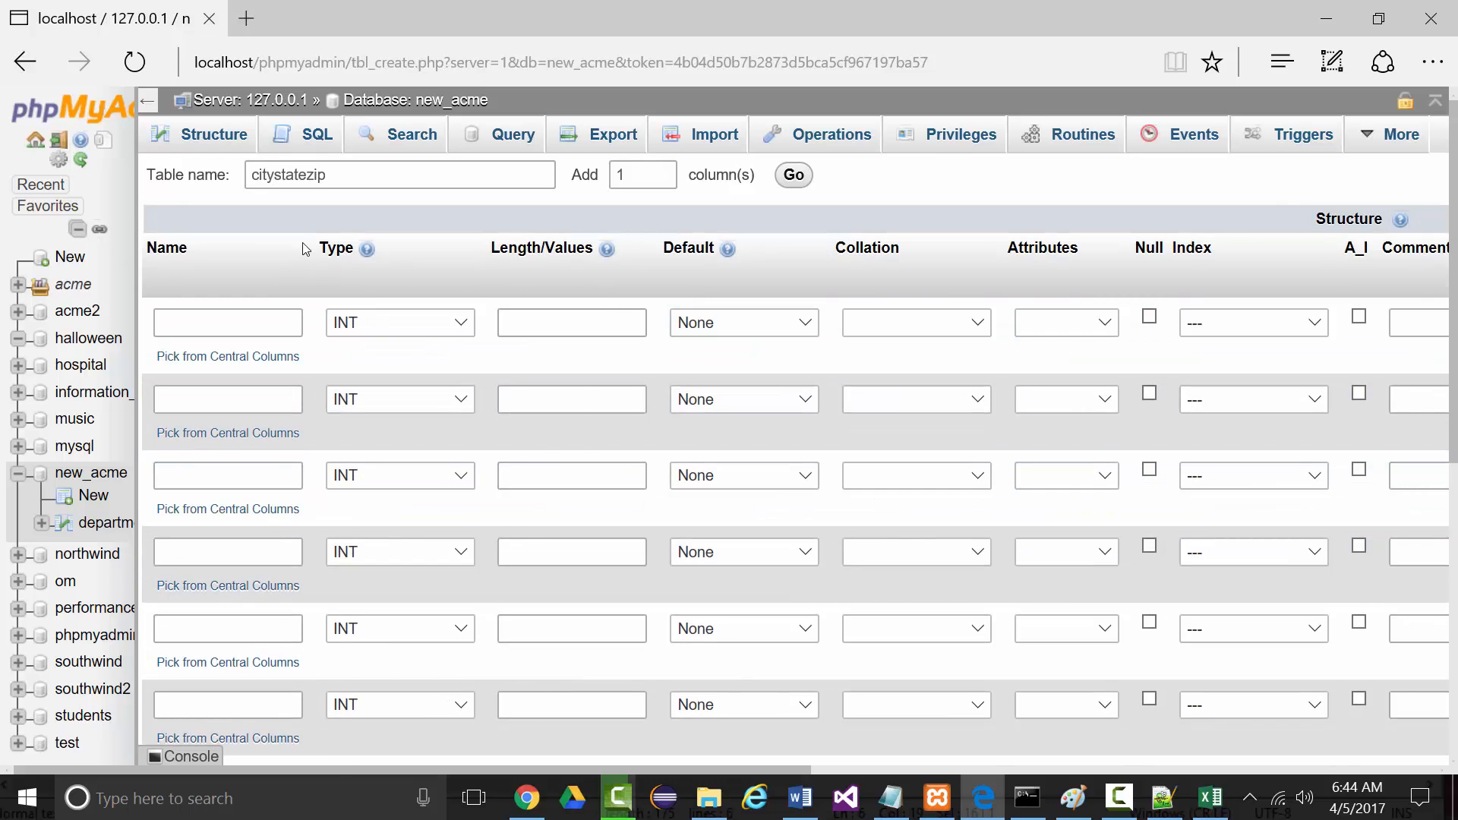
- Define the first citystatezip column as cszID with a PRIMARY index and auto-increment enabled
left_click(217, 322)
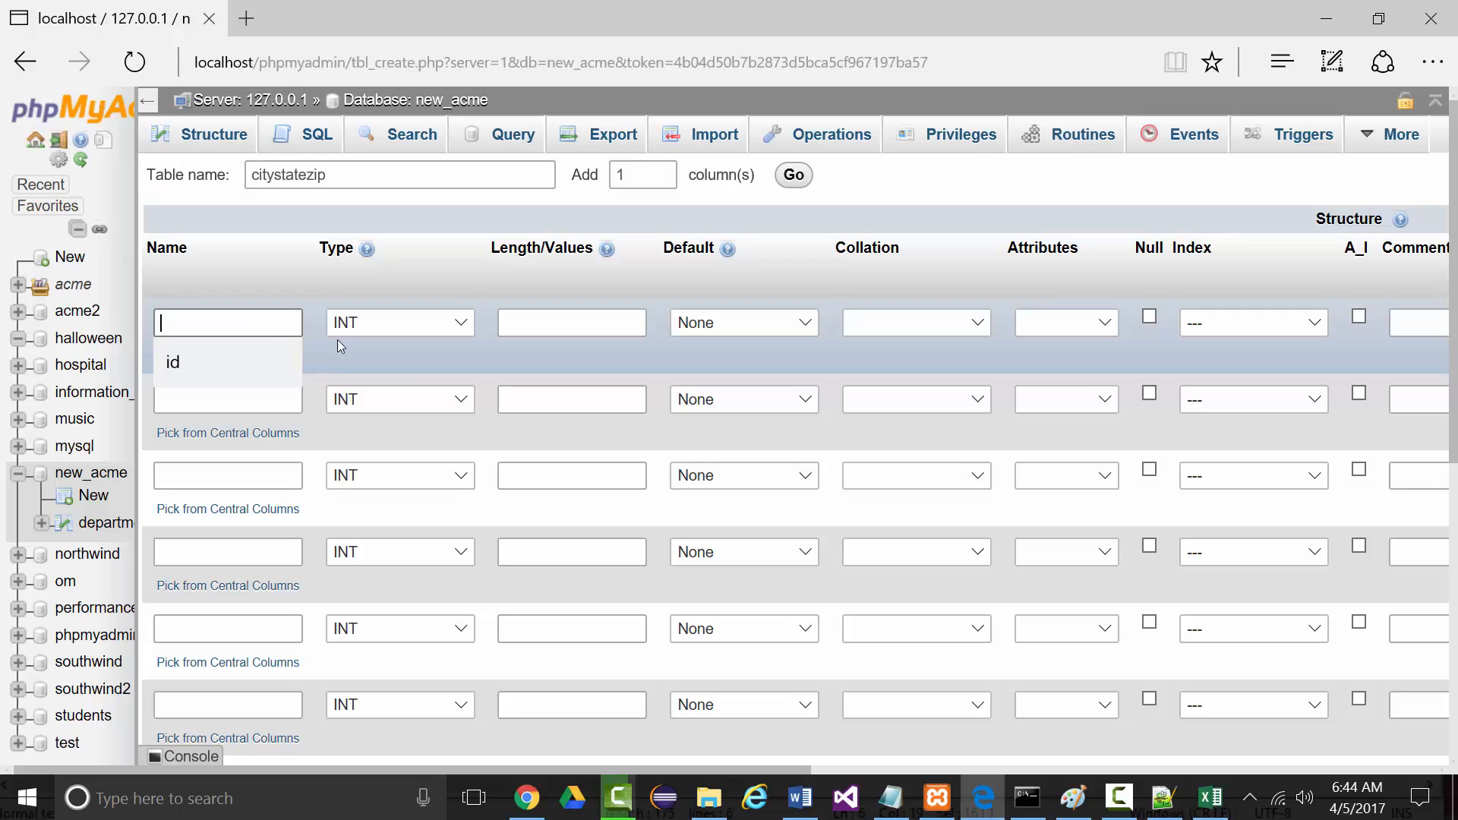
type("cs")
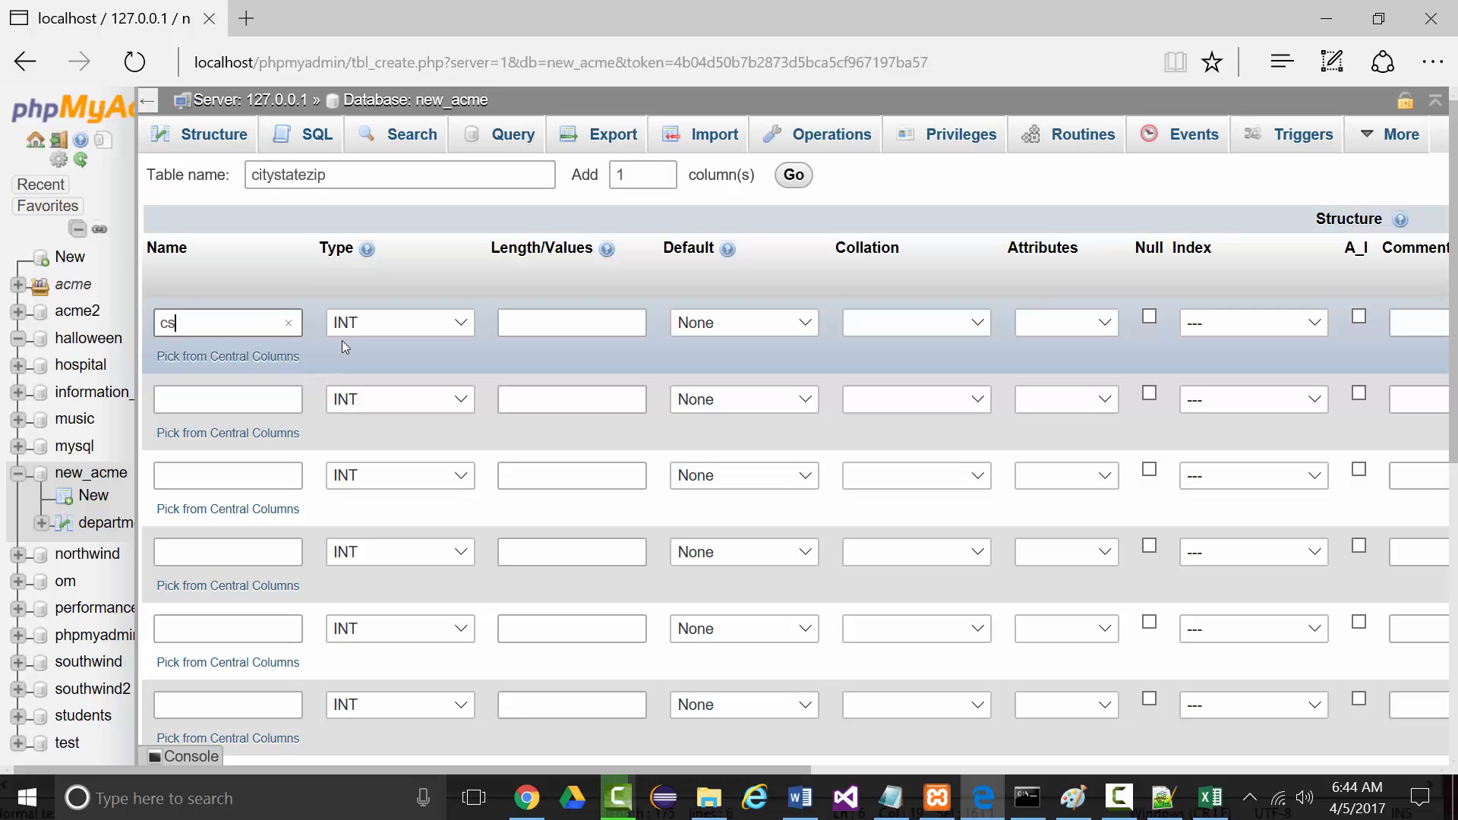
type("zID")
left_click(1109, 322)
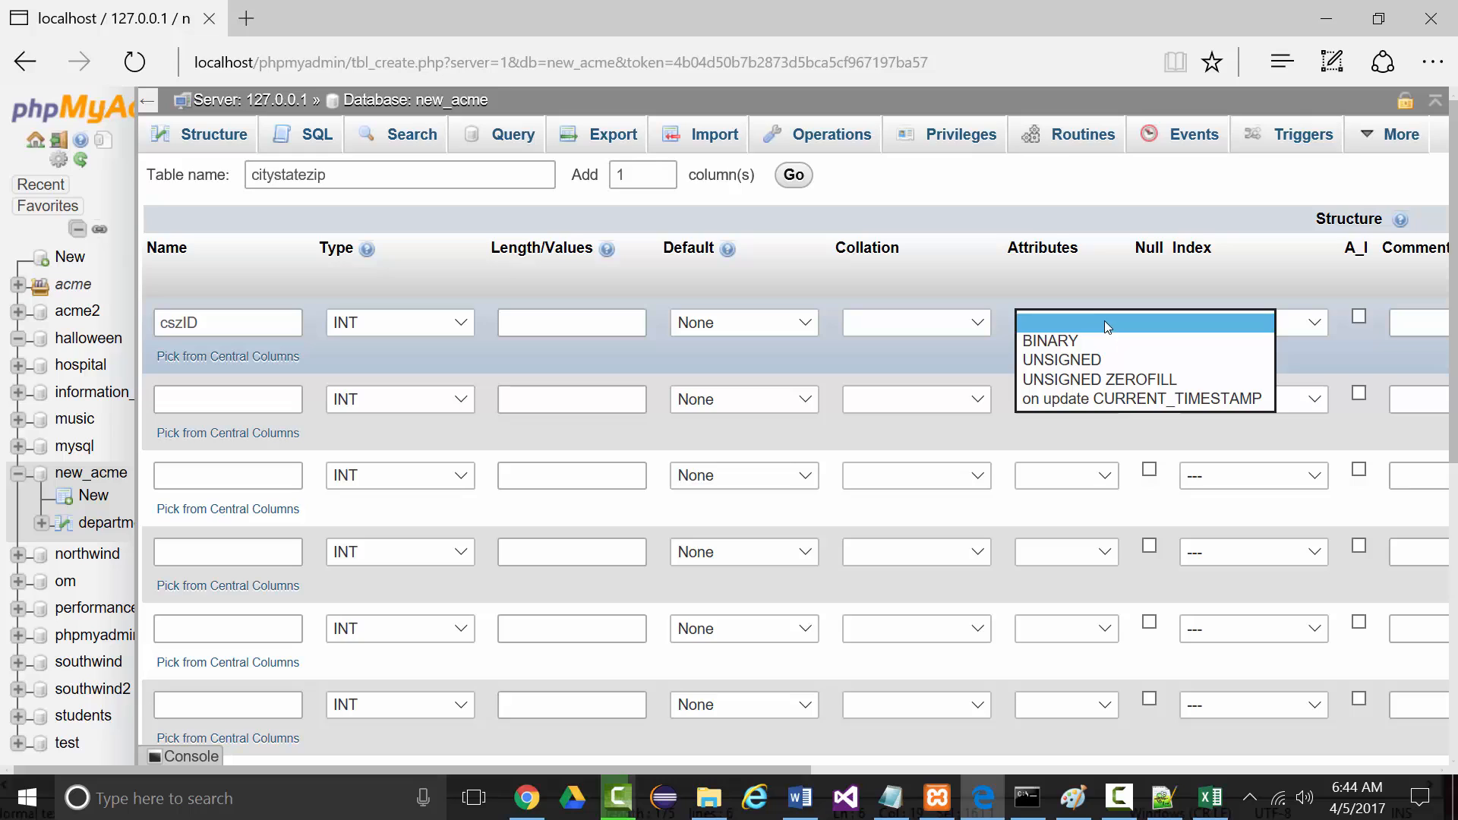
left_click(1105, 322)
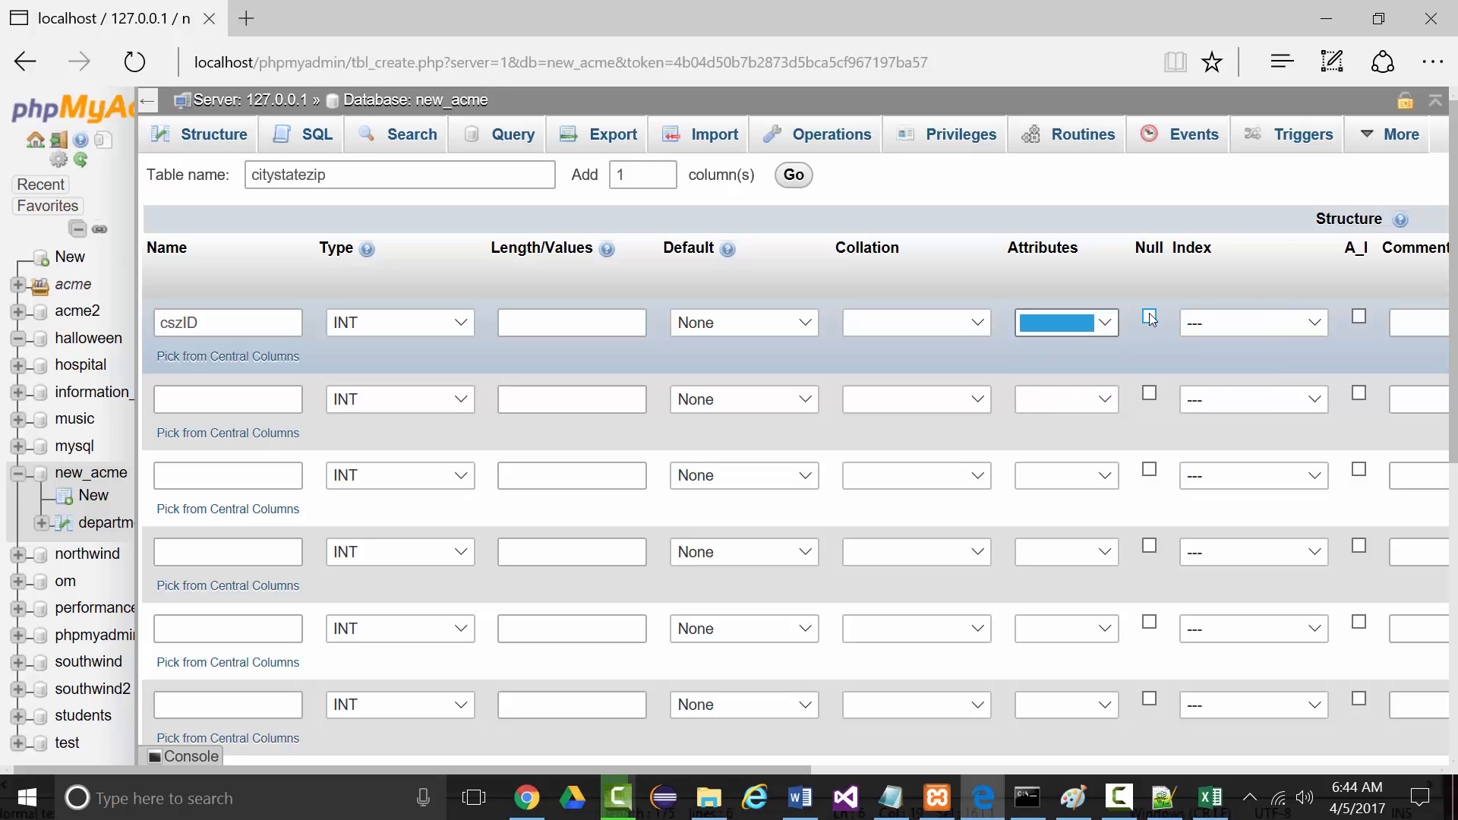
left_click(1313, 325)
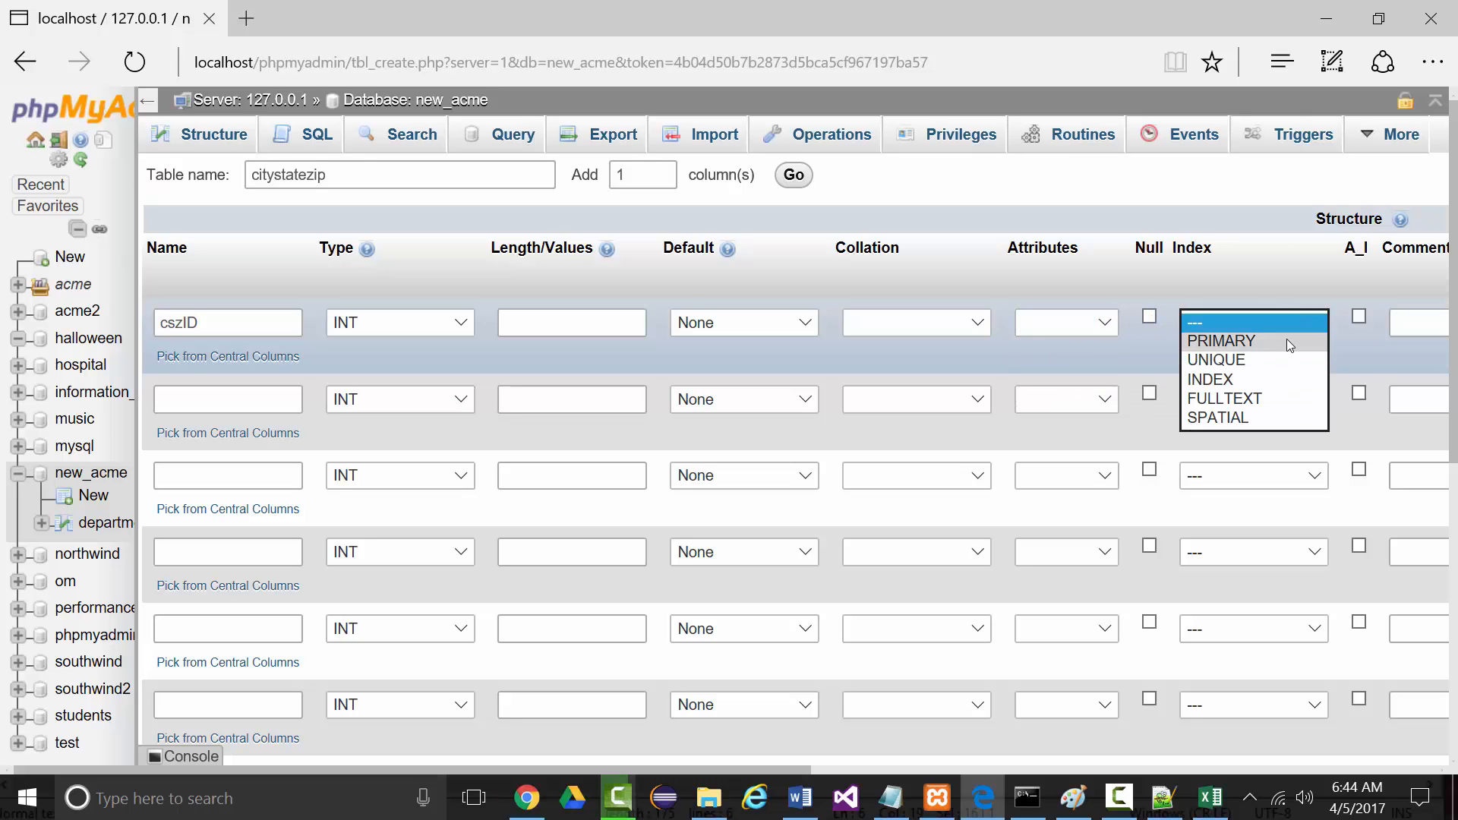
left_click(1287, 339)
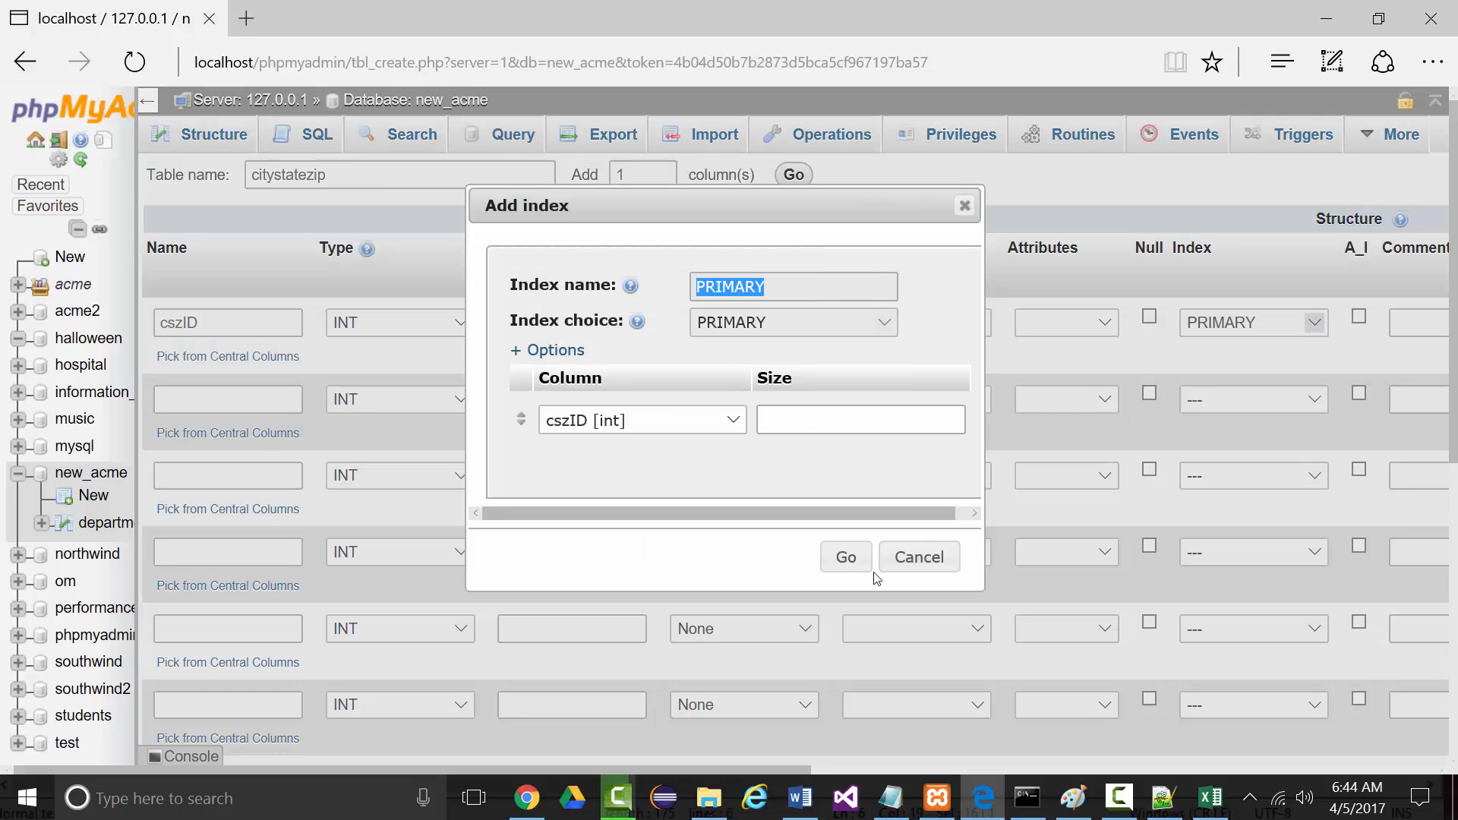
left_click(843, 559)
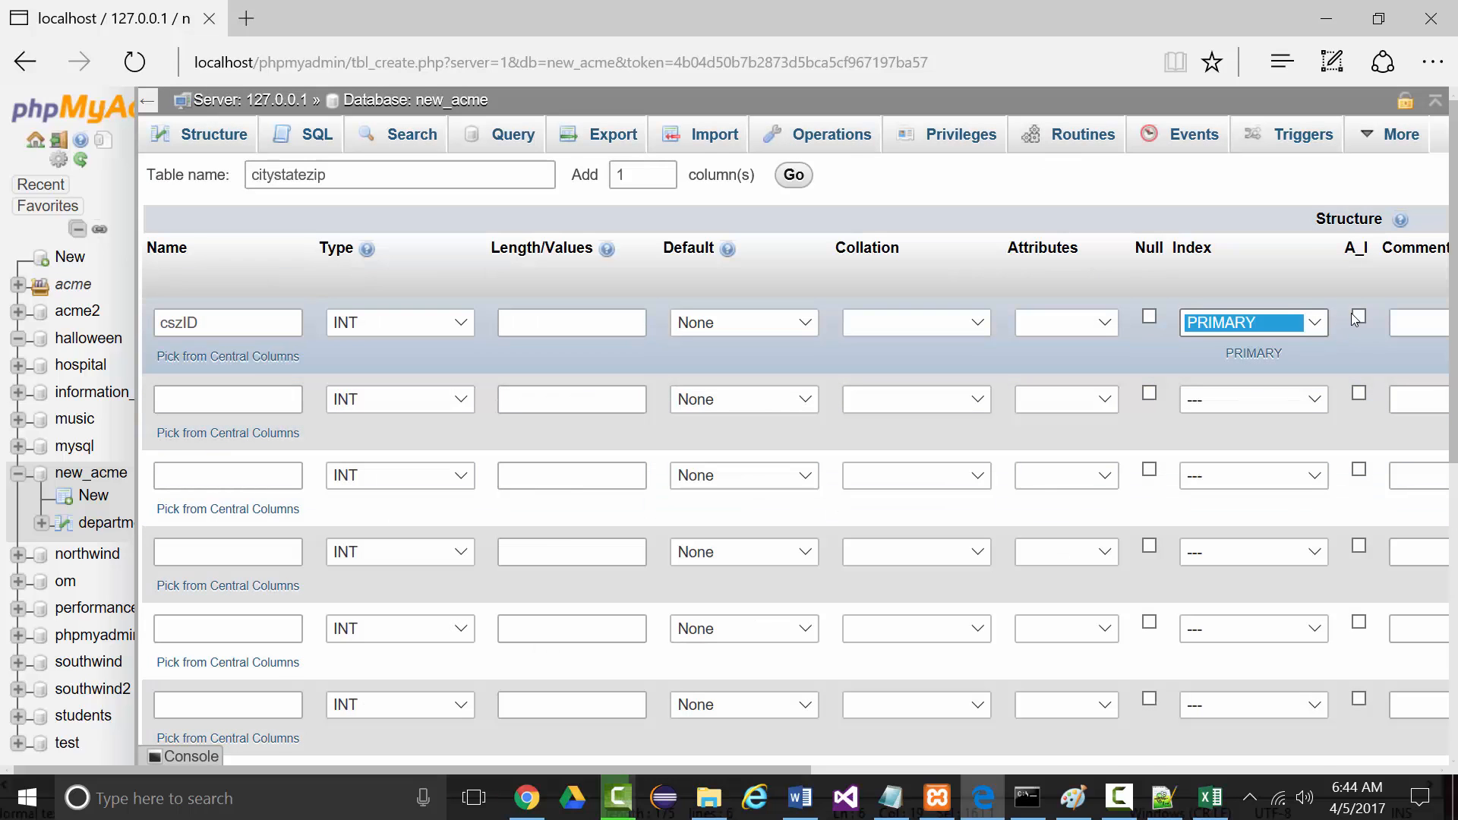
left_click(1358, 317)
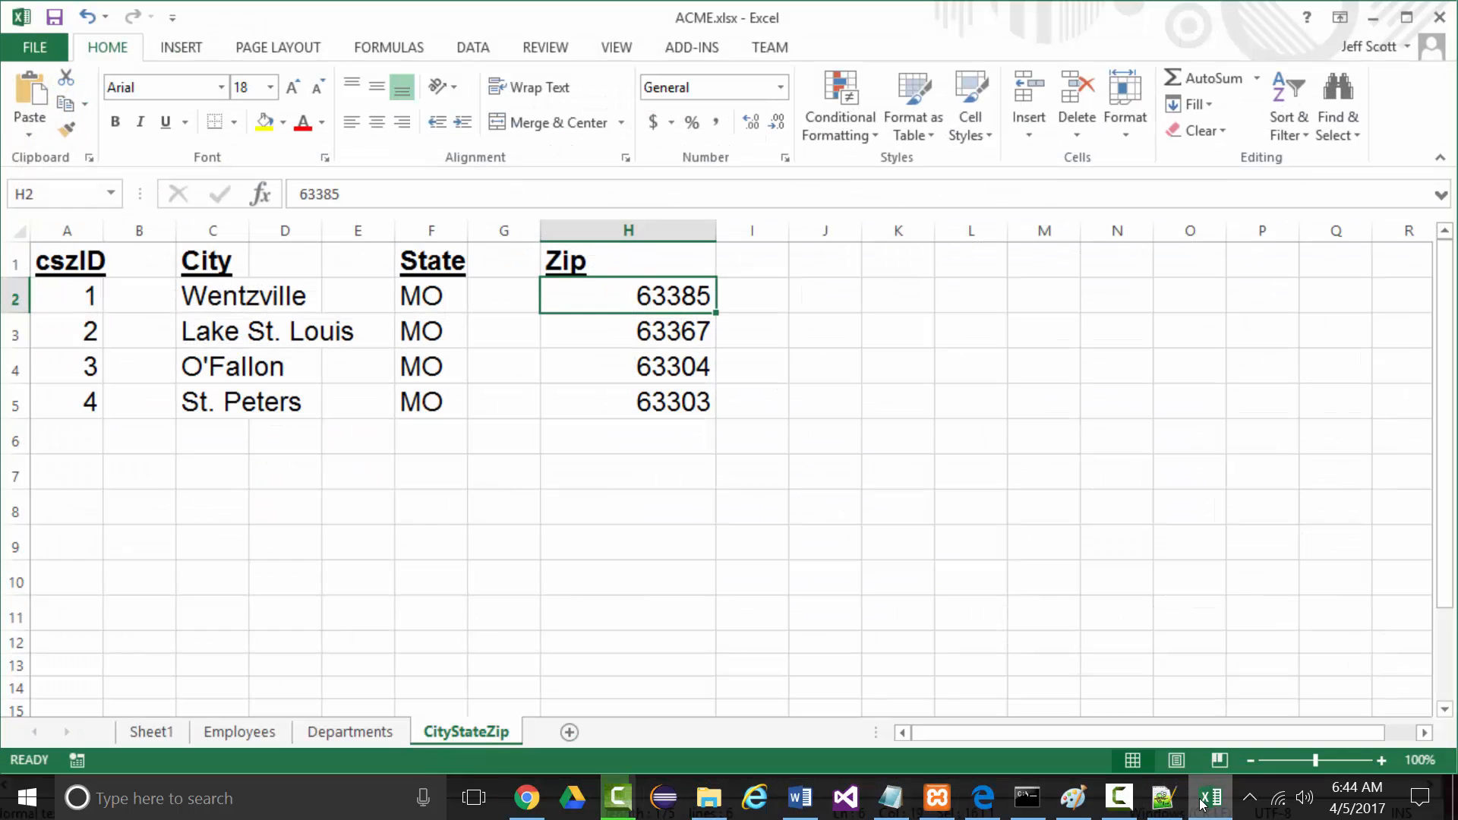
- Check the column headings in the Excel worksheet and define the second citystatezip column as city, type CHAR, length 25
left_click(1206, 799)
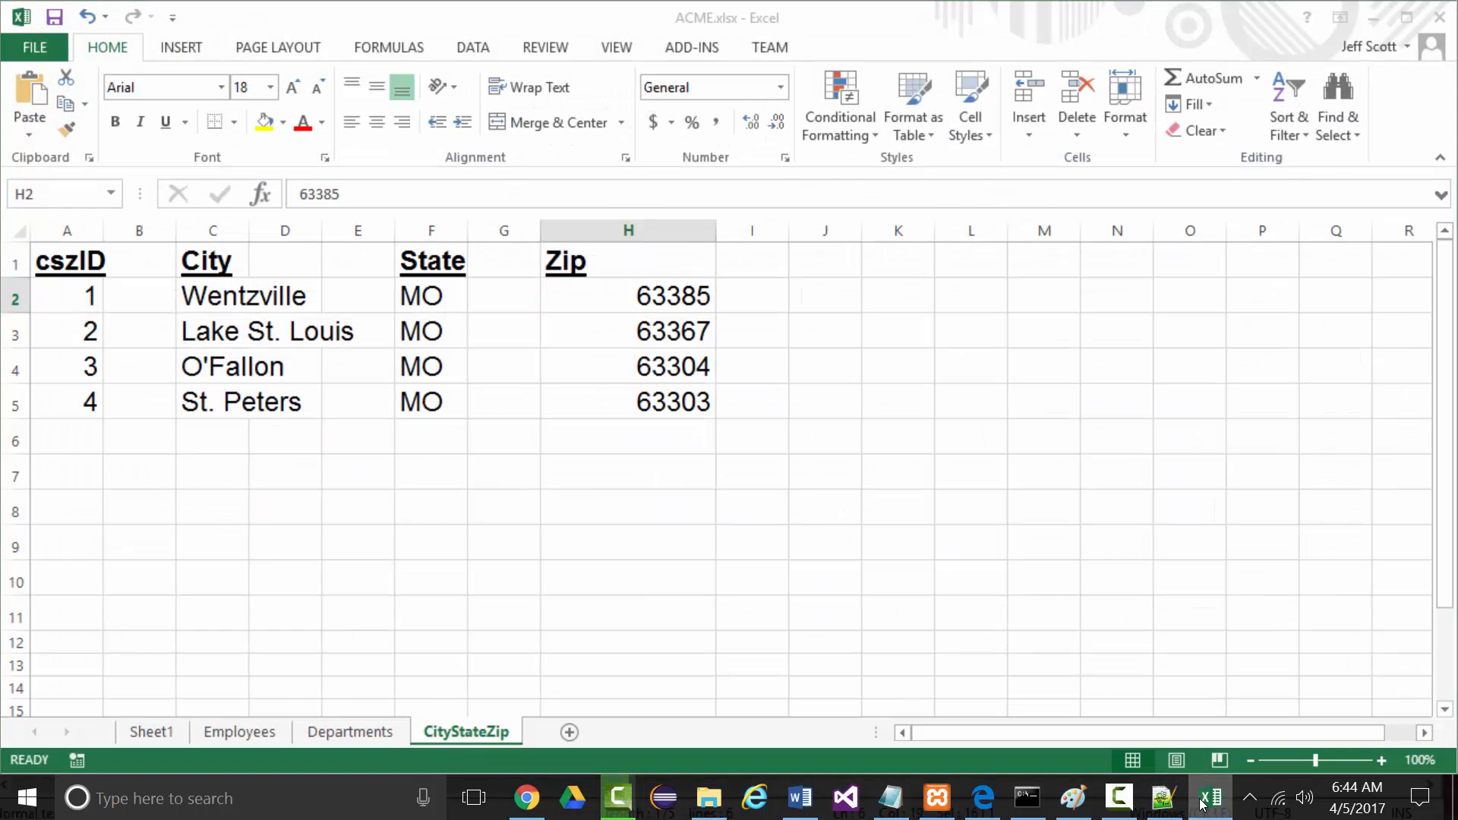
left_click(1207, 799)
left_click(218, 398)
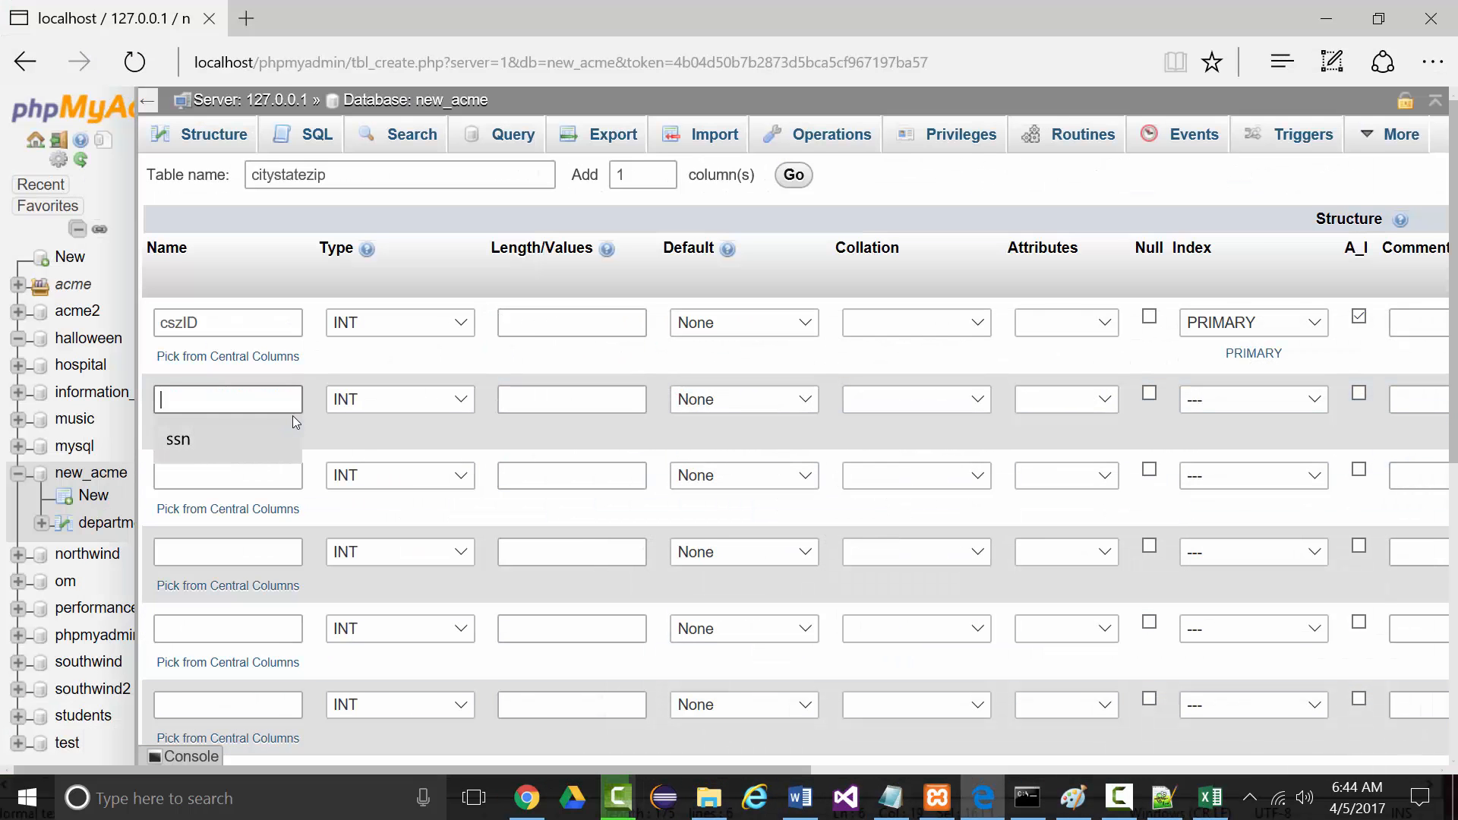
type("city")
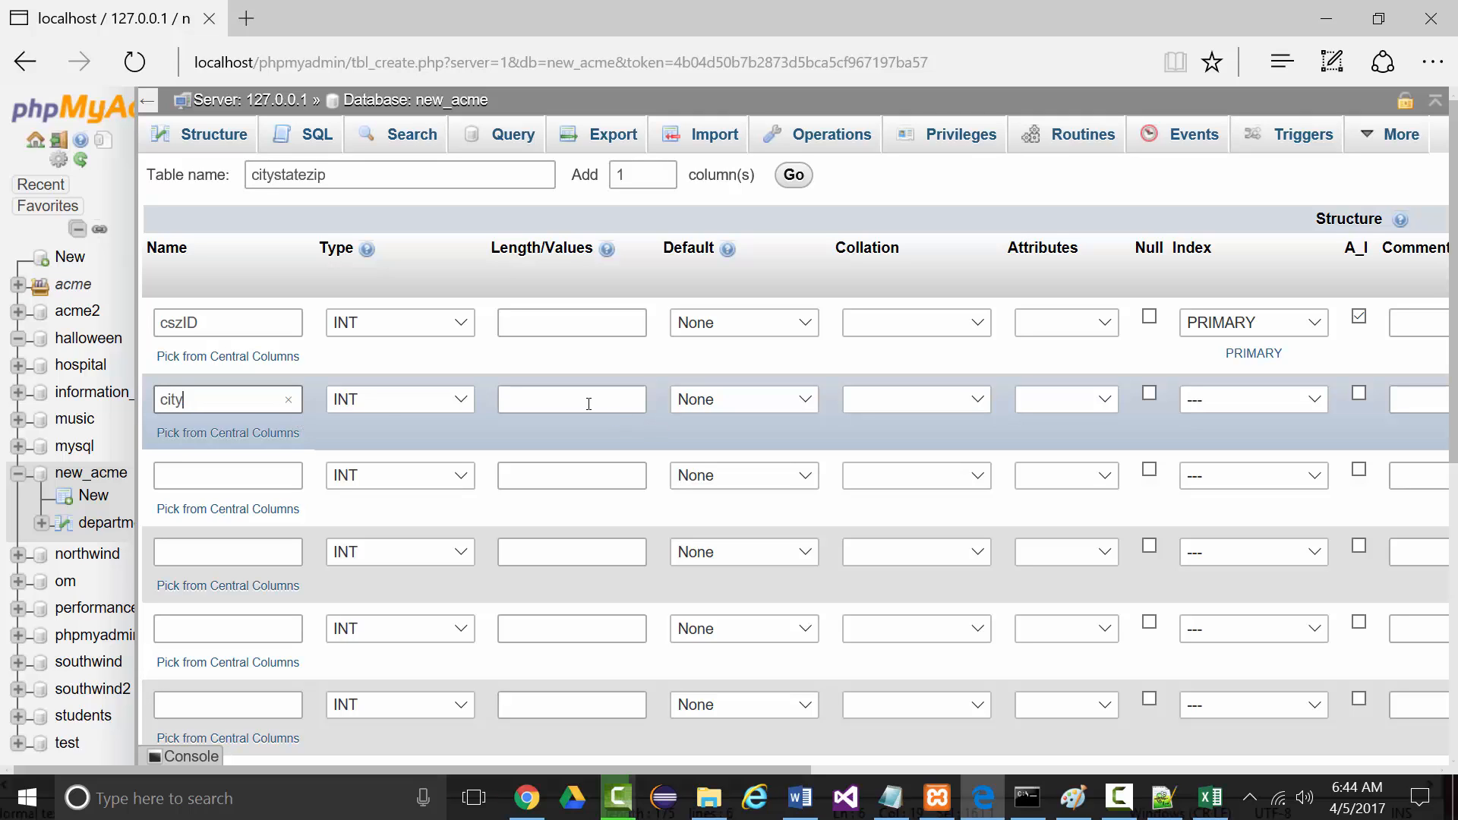
left_click(459, 399)
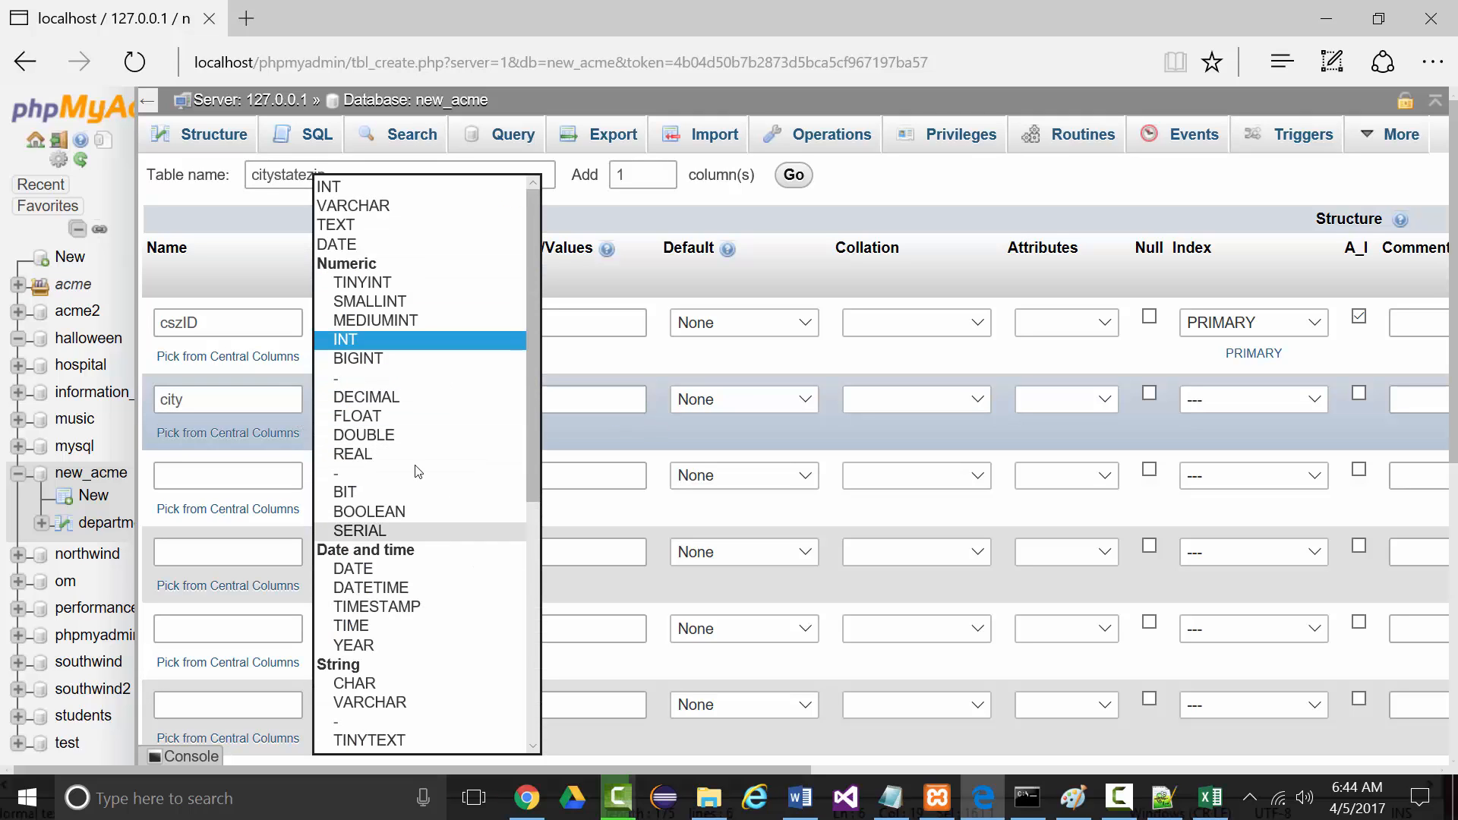
scroll(382, 619, "down", 2)
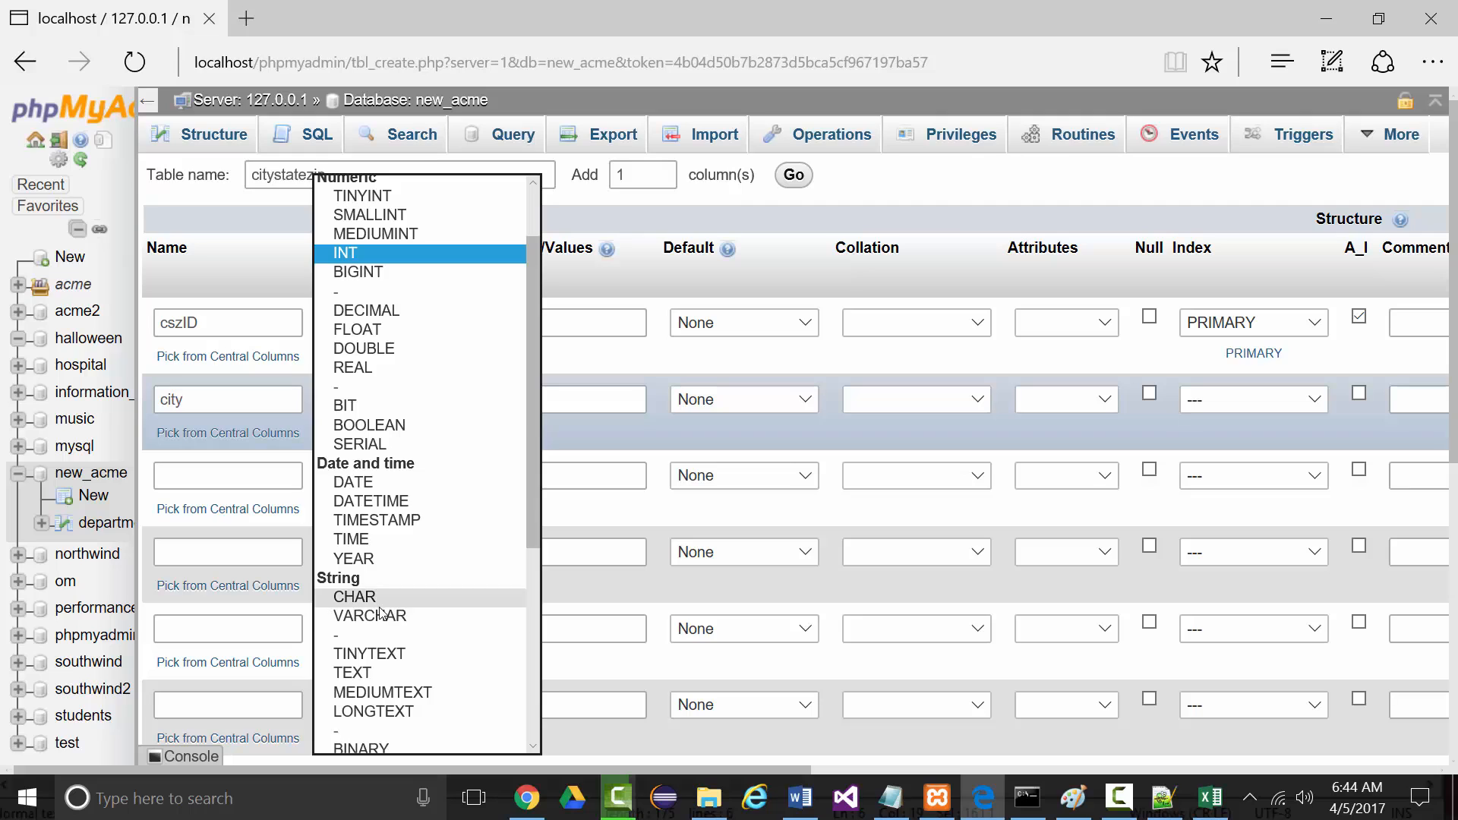
left_click(381, 600)
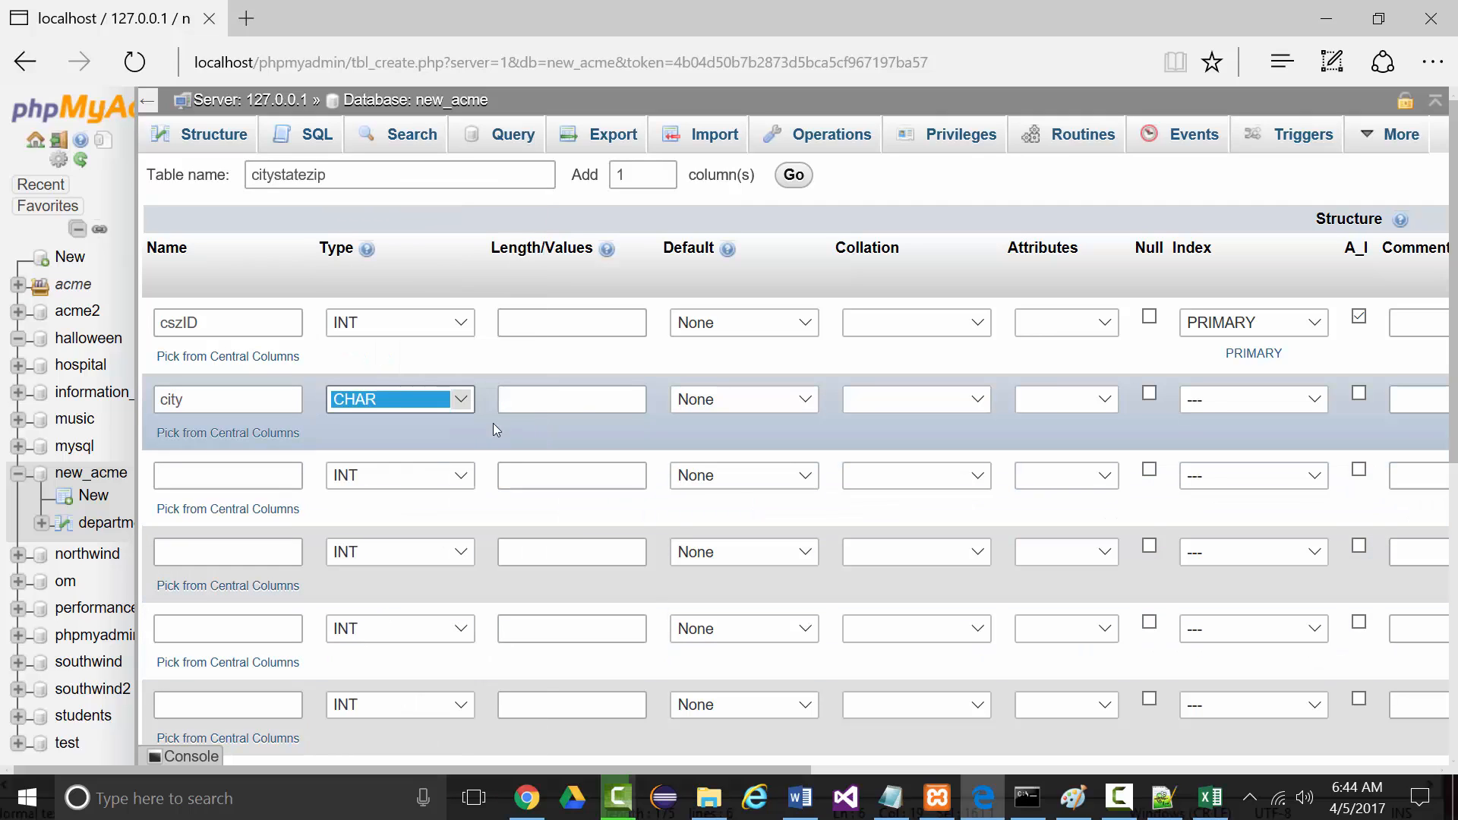
left_click(528, 400)
type("25")
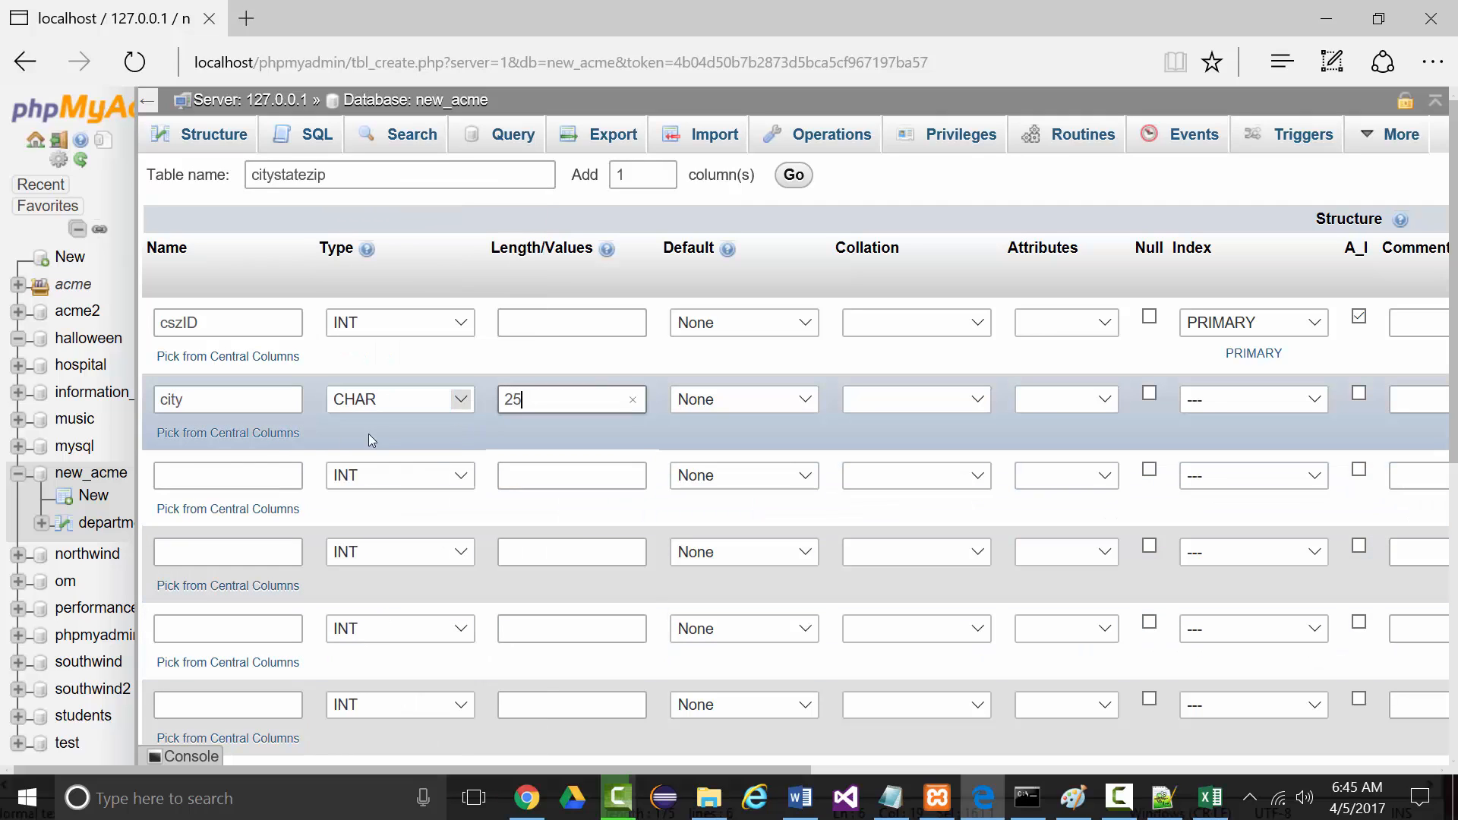
- Define the third citystatezip column as state, type CHAR, length 2
left_click(195, 479)
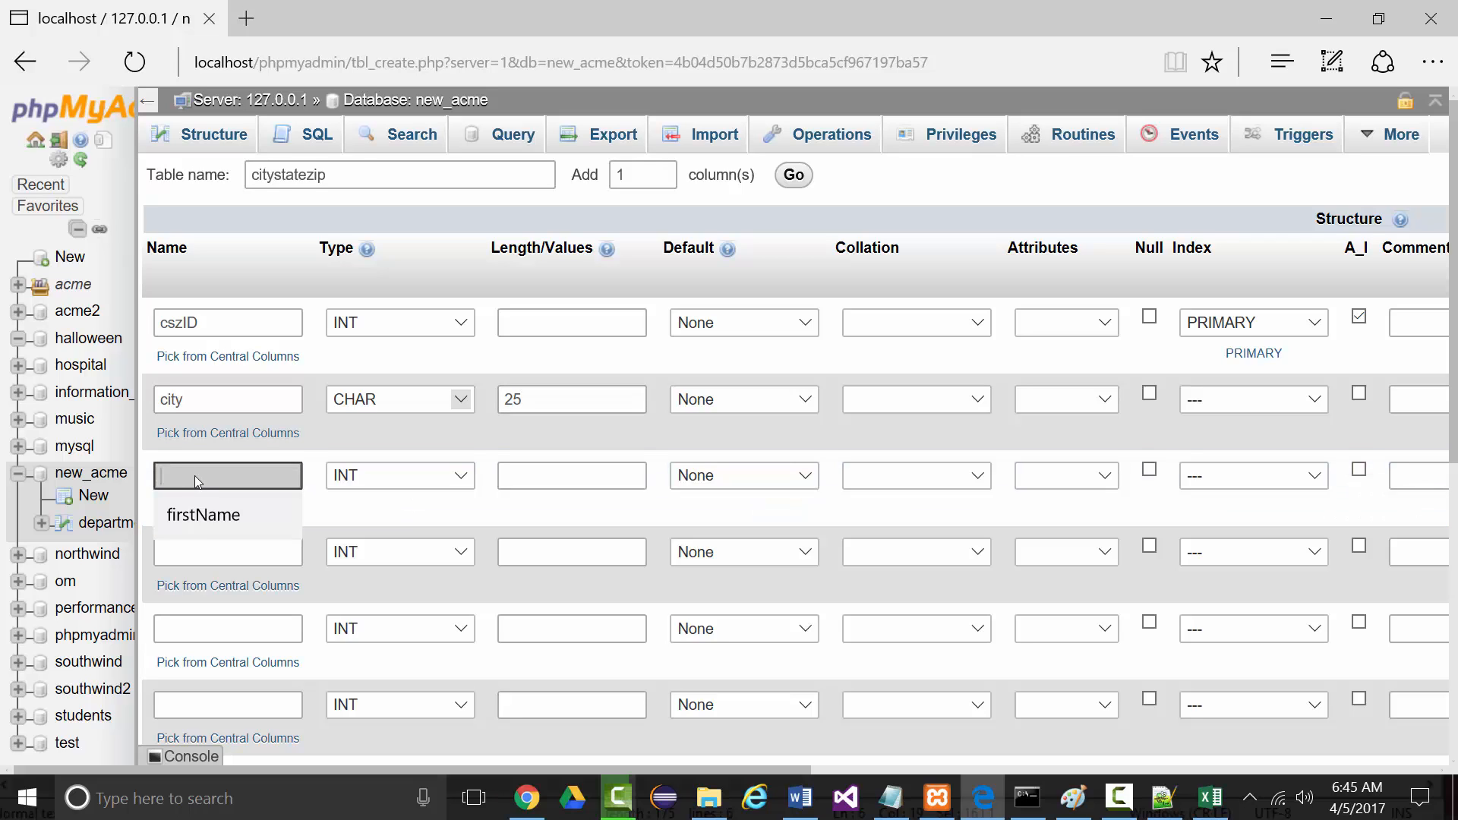
type("state")
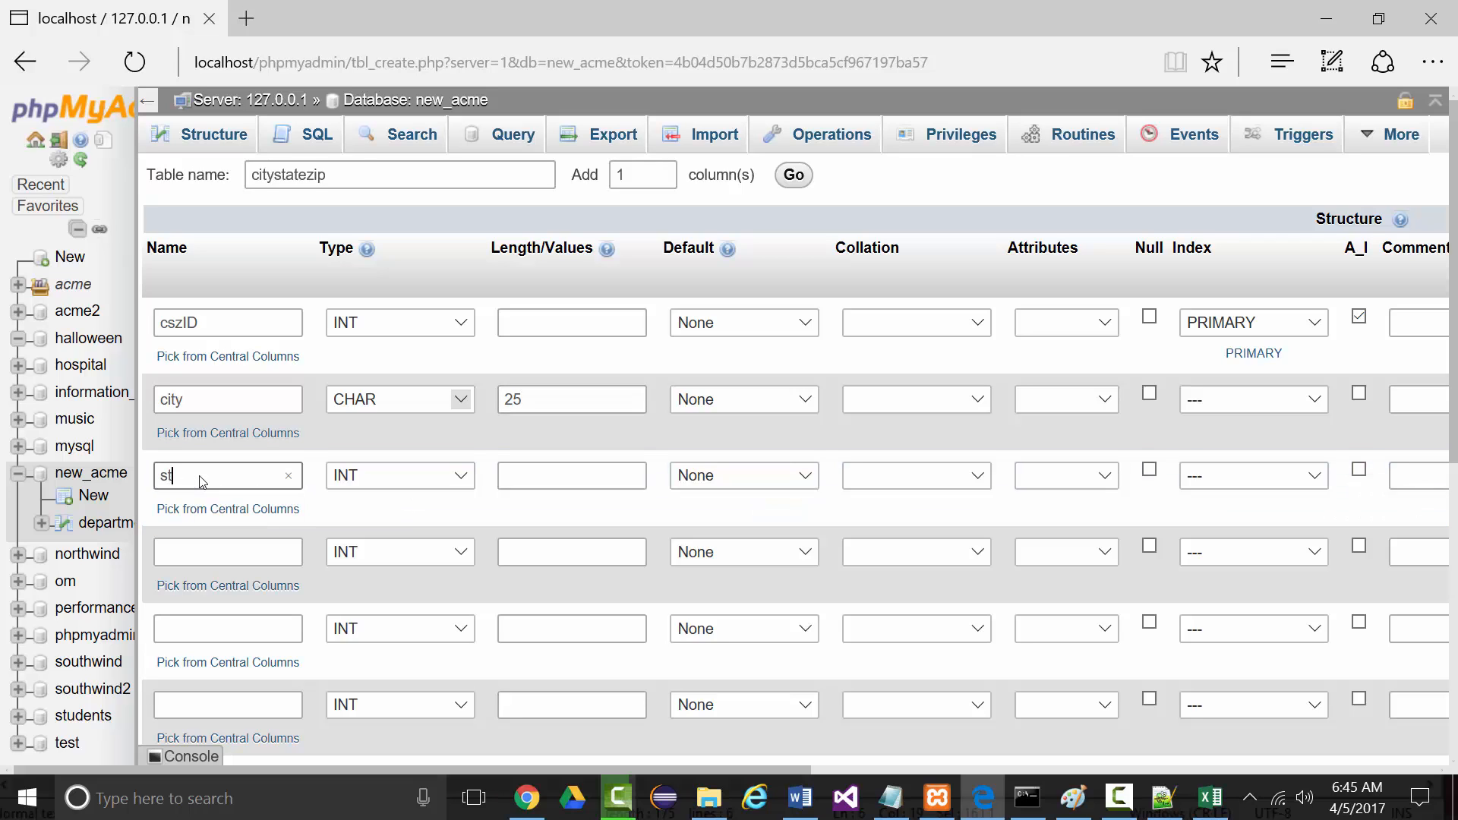
left_click(458, 476)
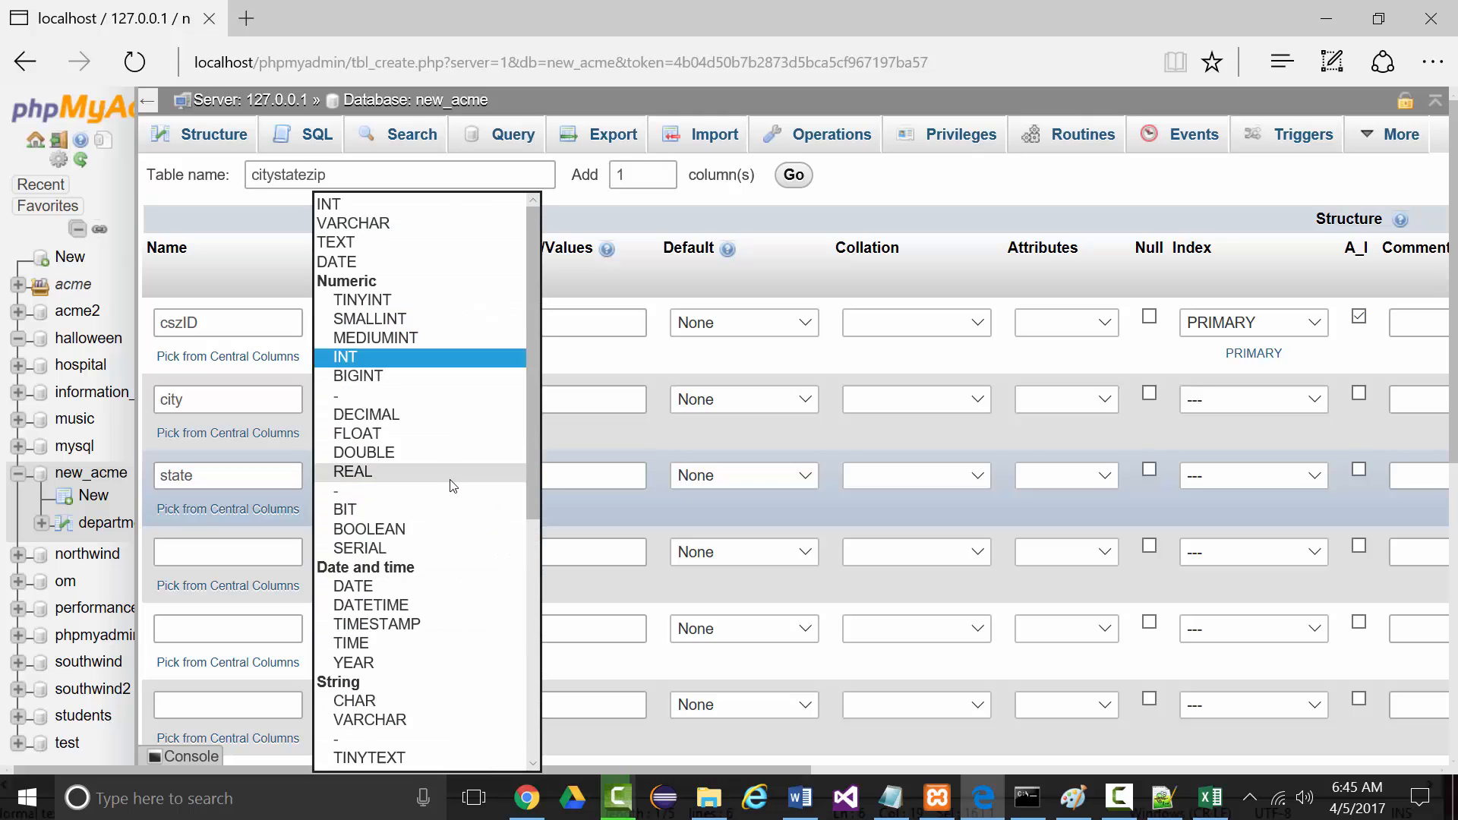
left_click(357, 701)
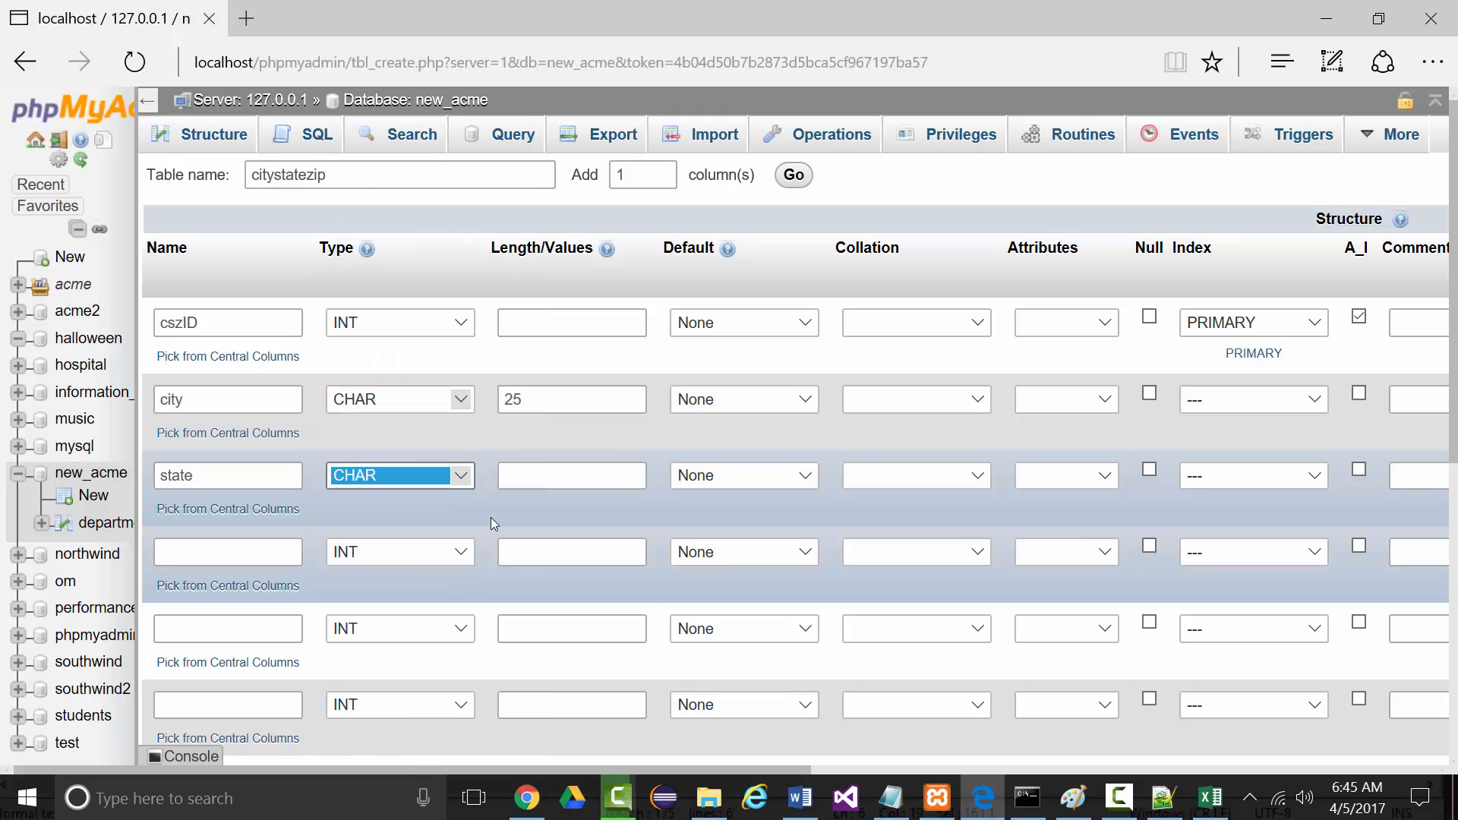
left_click(522, 477)
type("2")
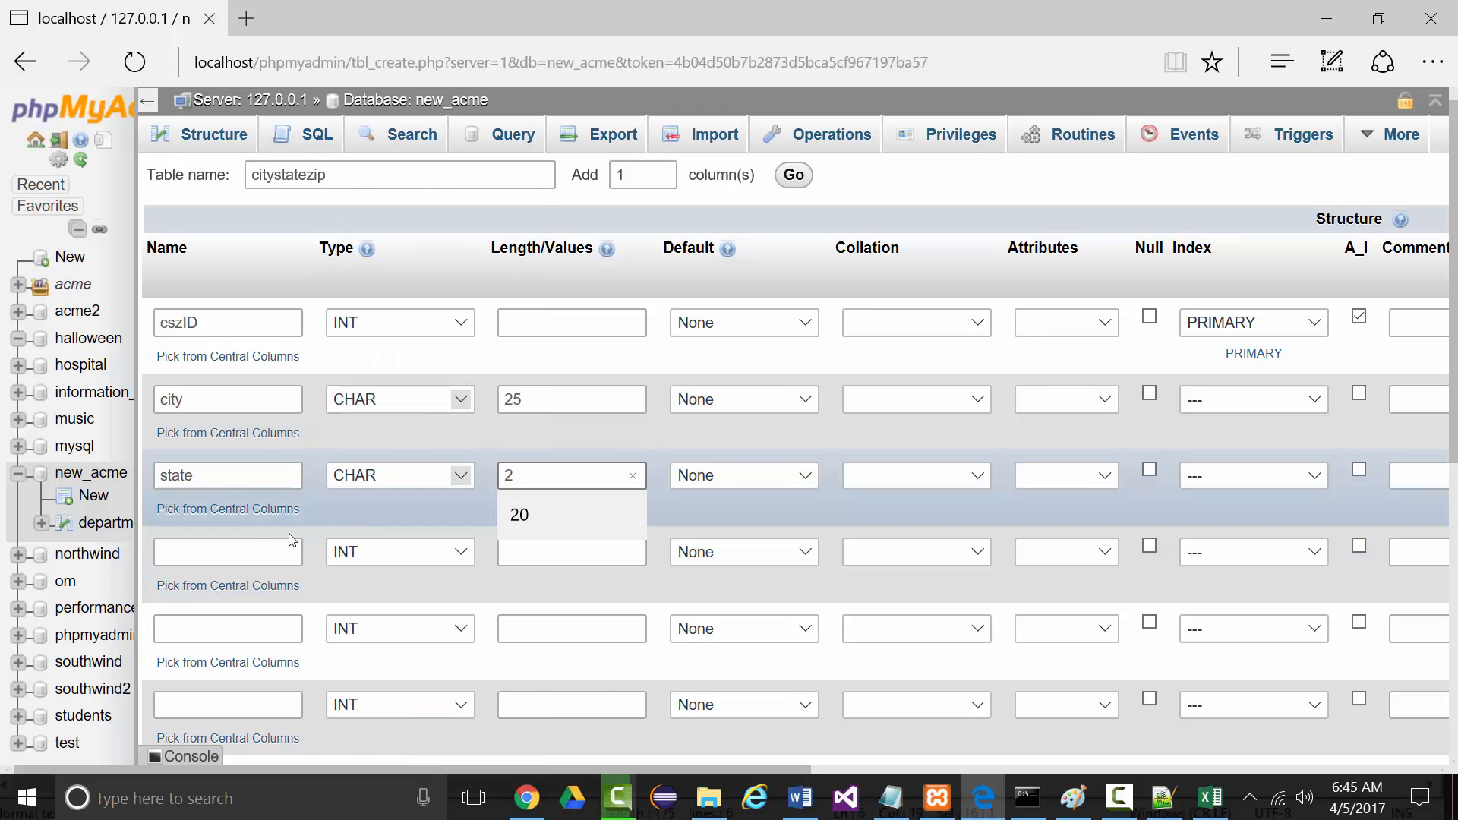
- Define the fourth citystatezip column as zip, type VARCHAR, length 10, and save the table
left_click(193, 546)
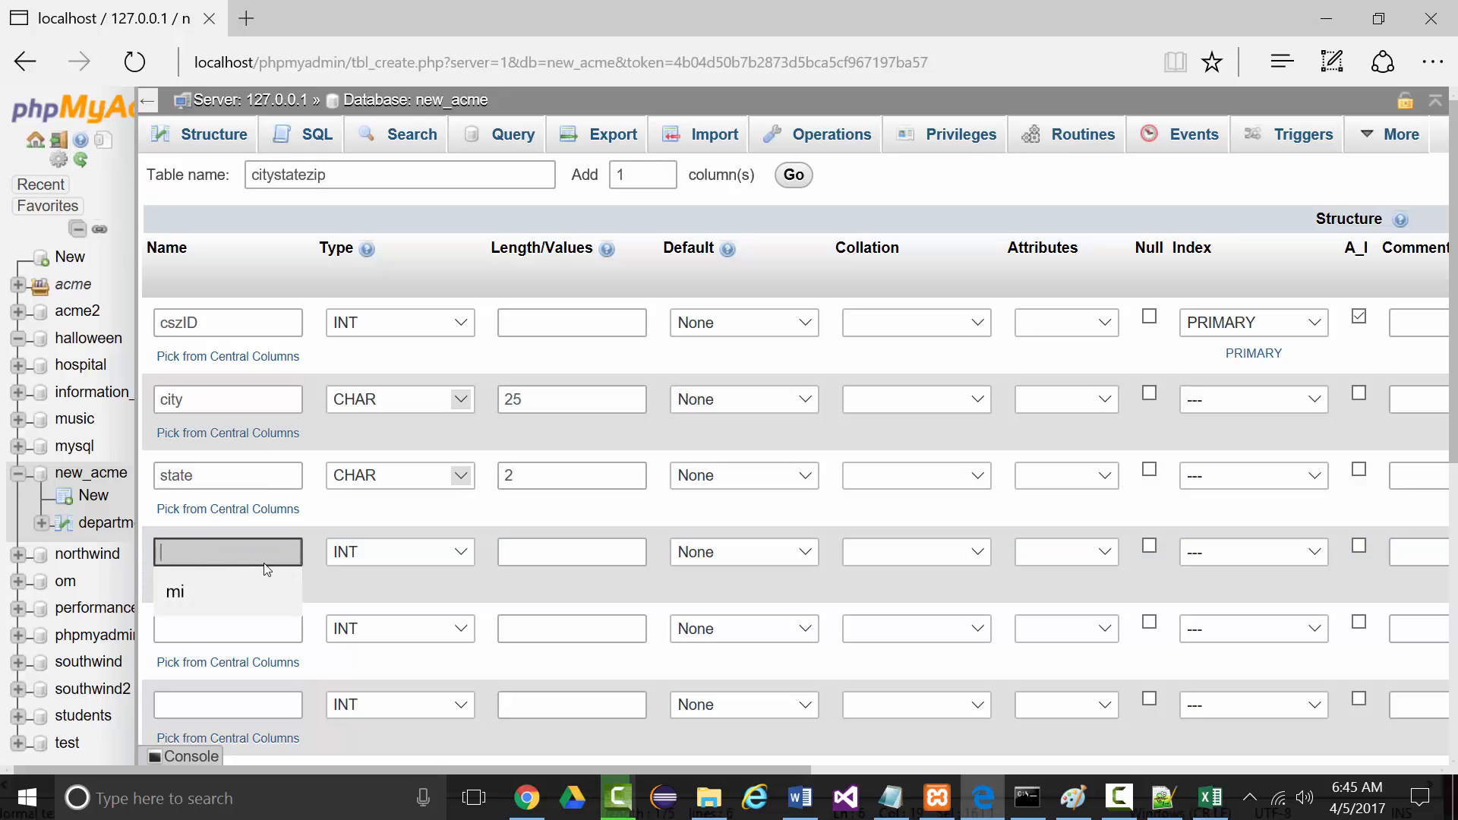
type("zip")
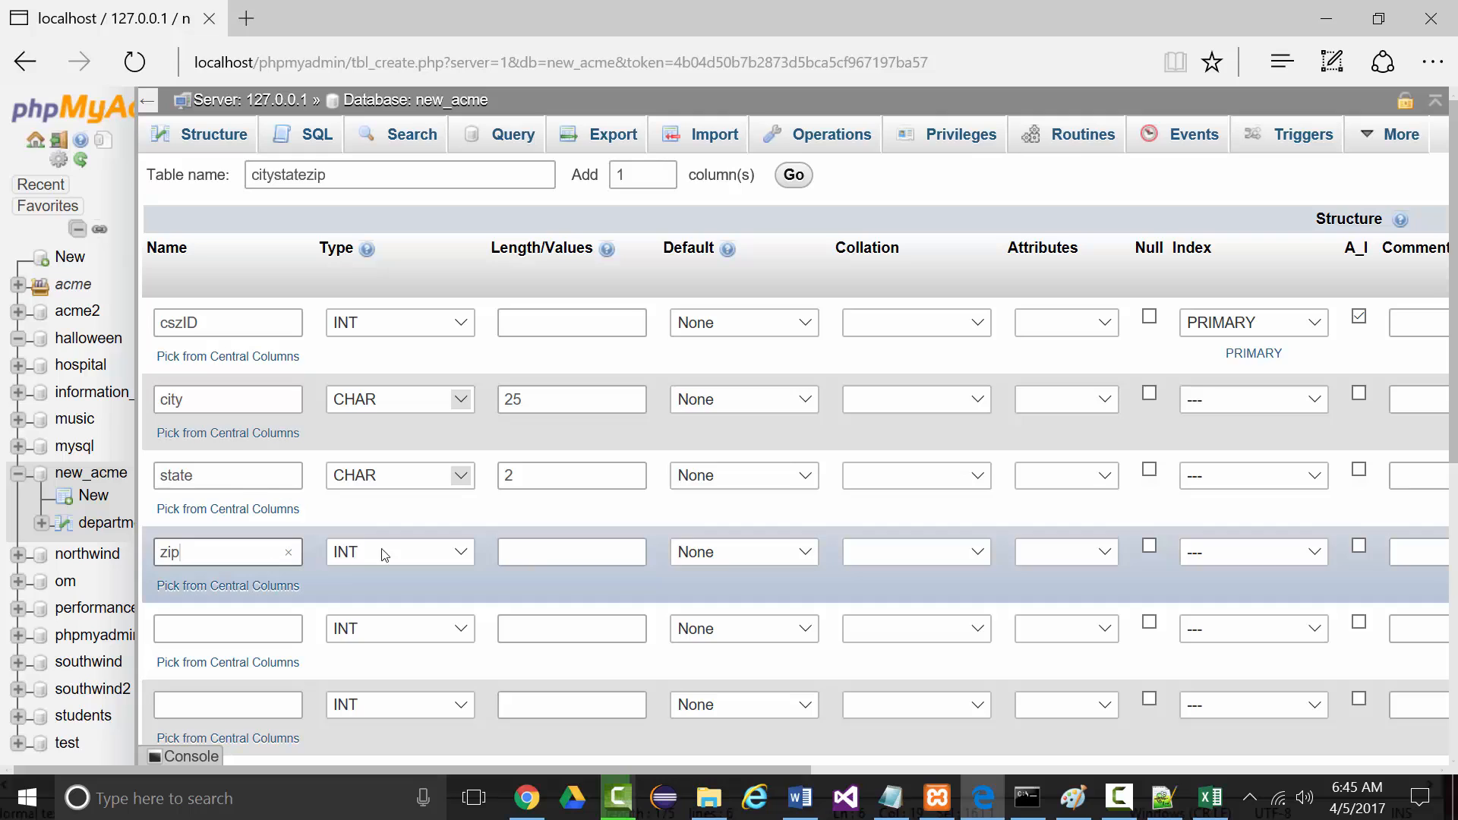
left_click(458, 552)
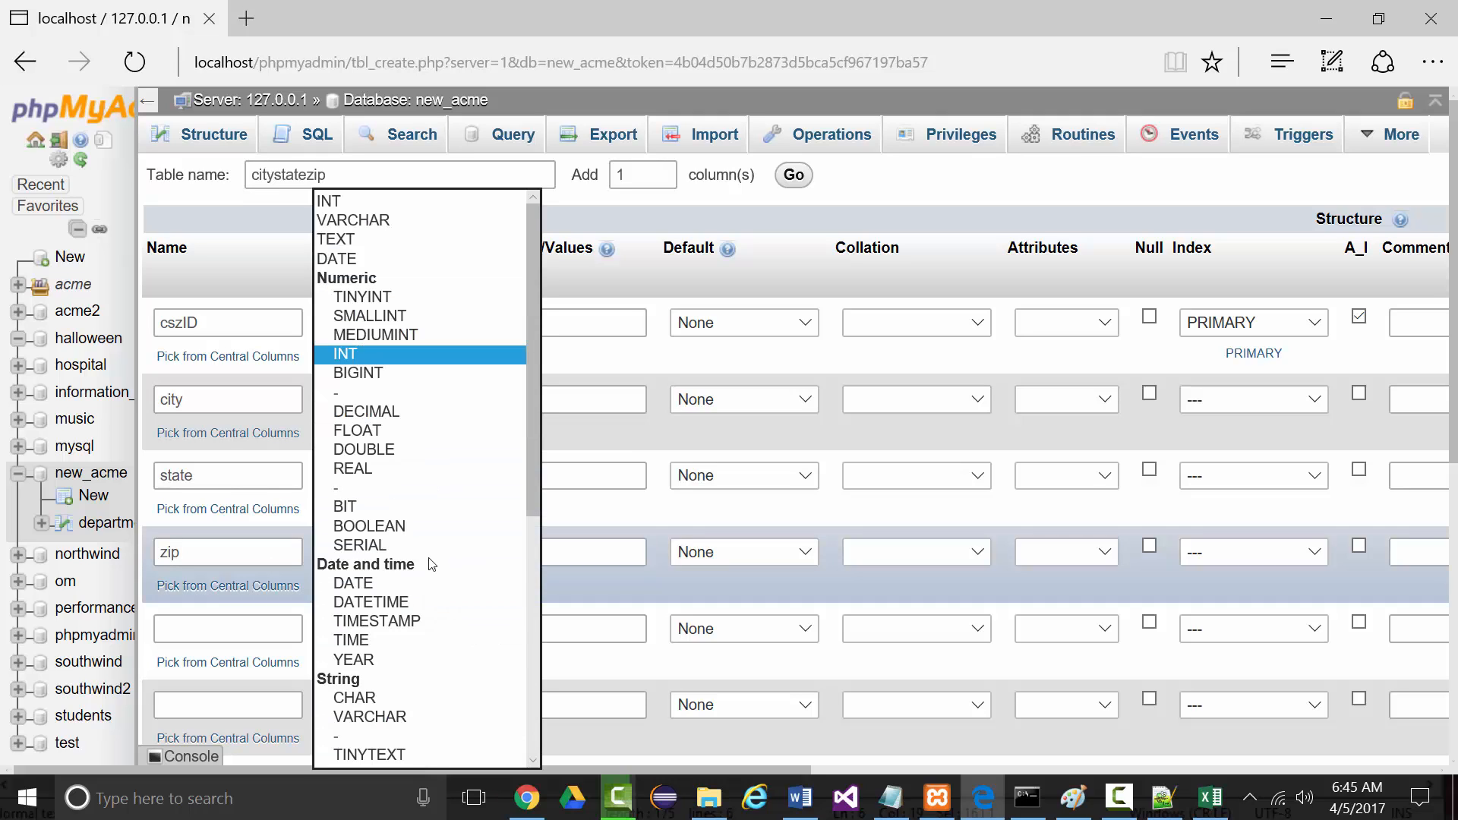
left_click(372, 717)
left_click(530, 552)
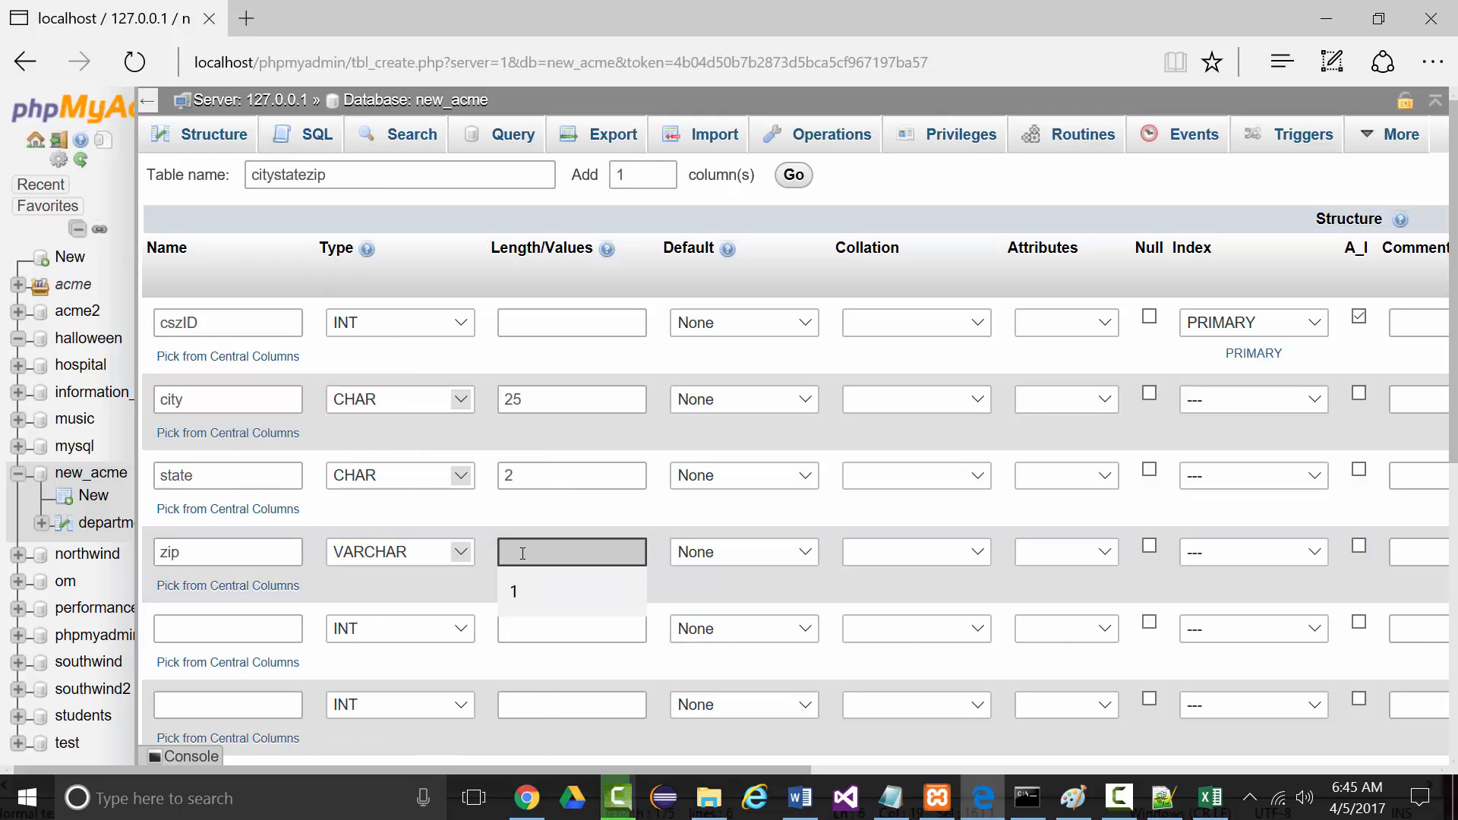
type("10")
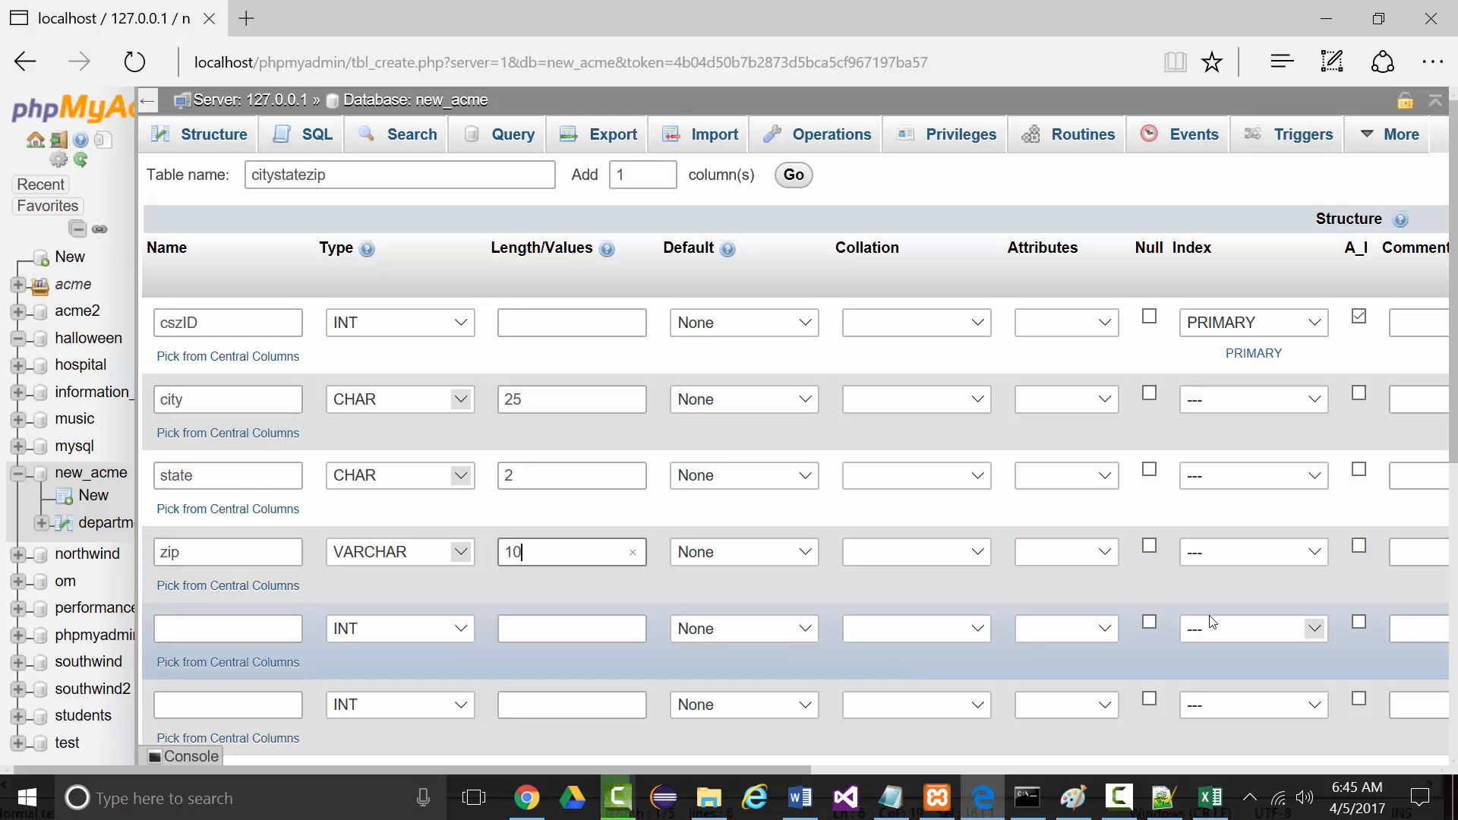
scroll(1291, 661, "down", 4)
scroll(1291, 684, "down", 3)
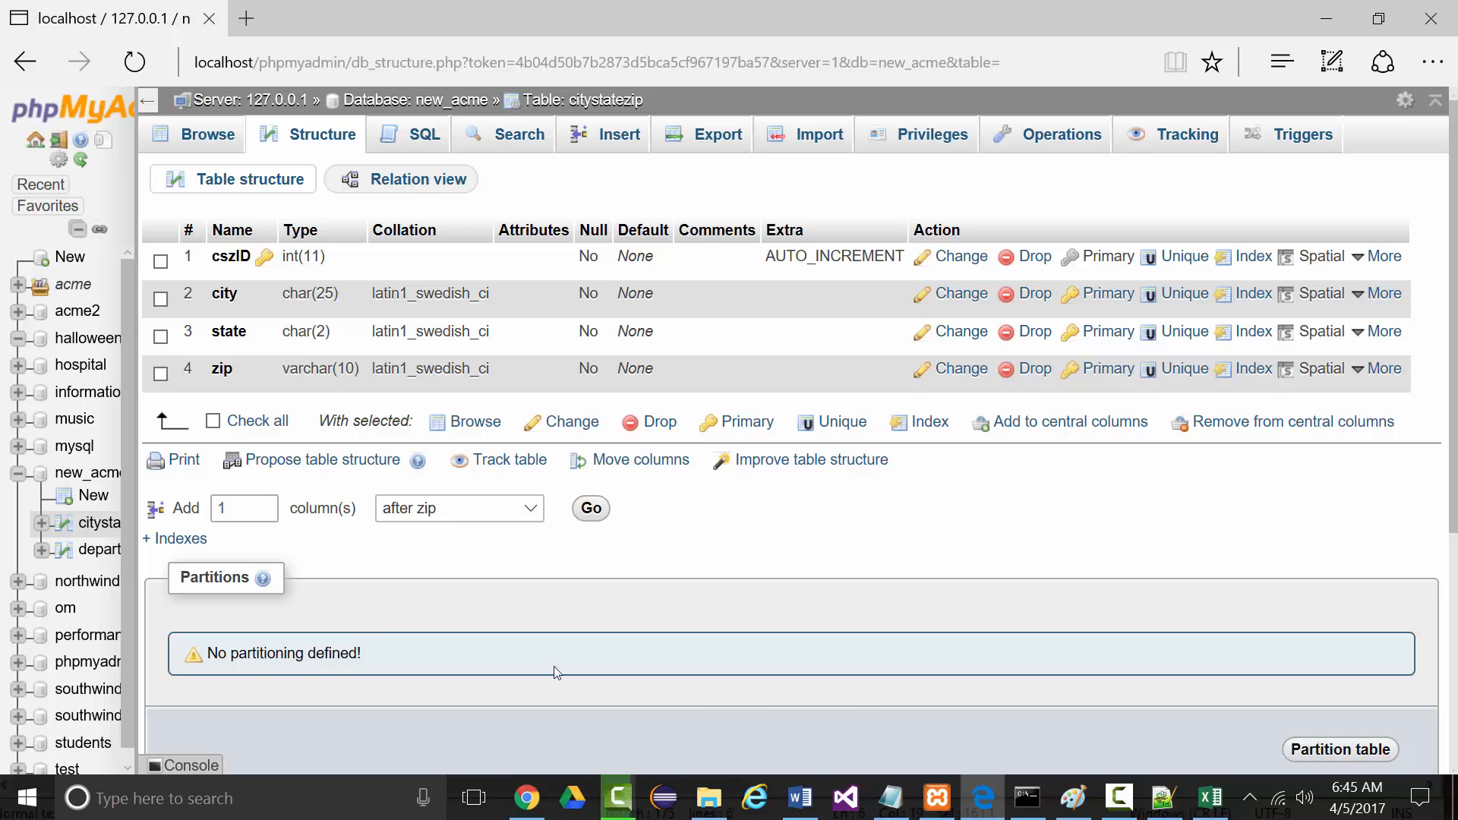
- Start a new table in the new_acme database and name it employees
scroll(866, 698, "down", 5)
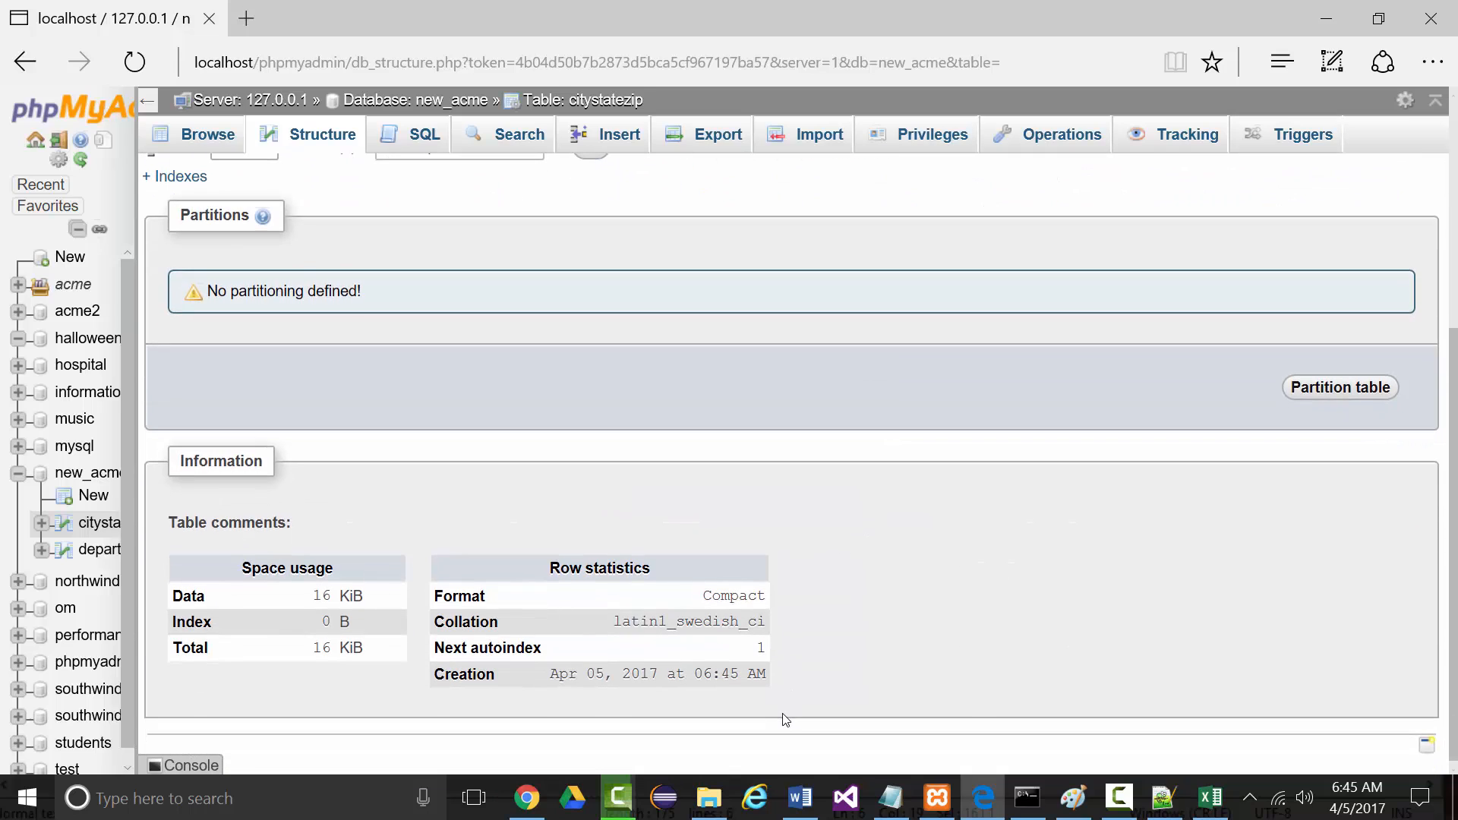
scroll(785, 720, "up", 5)
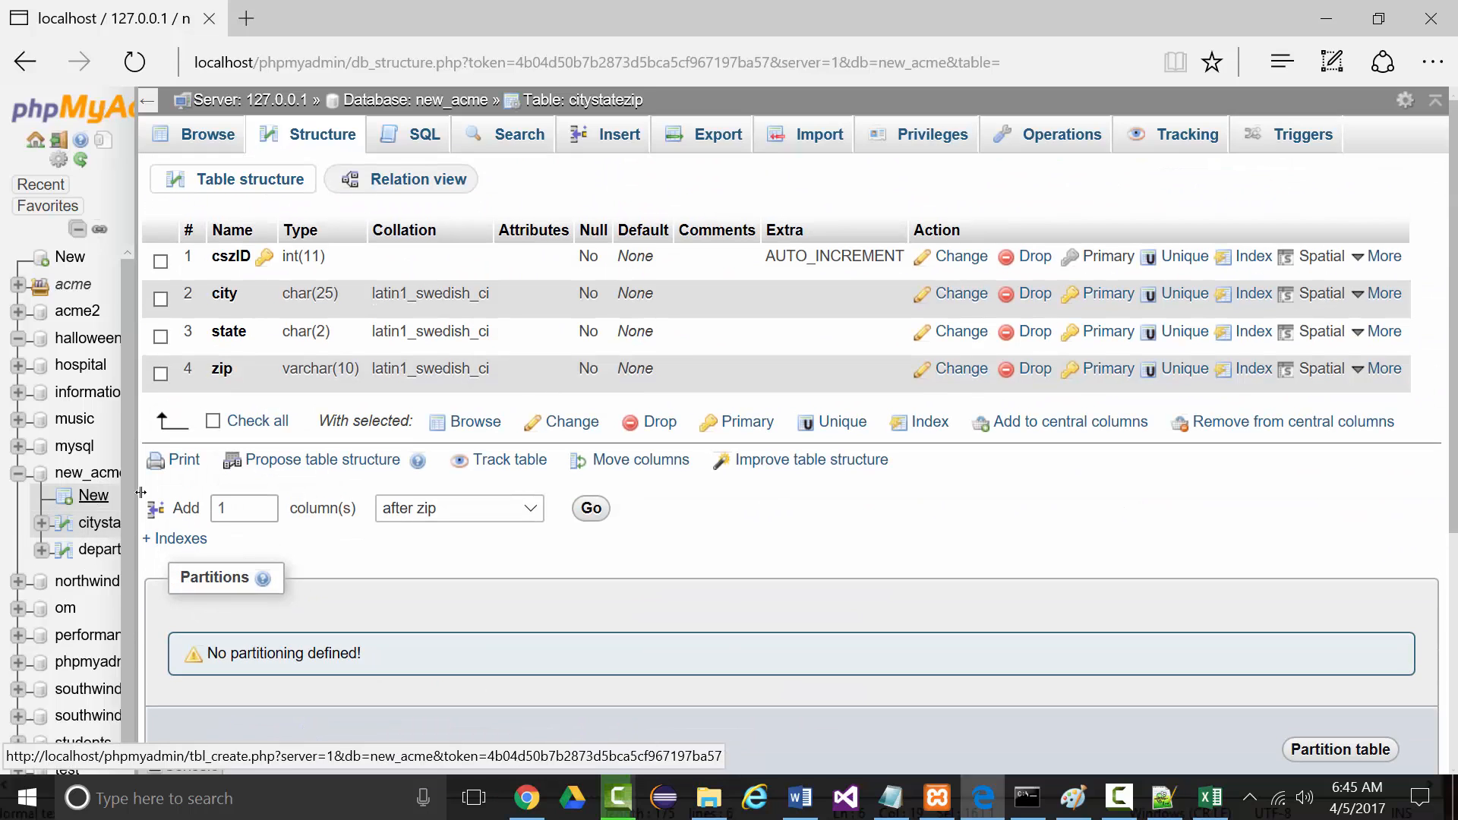
left_click(93, 496)
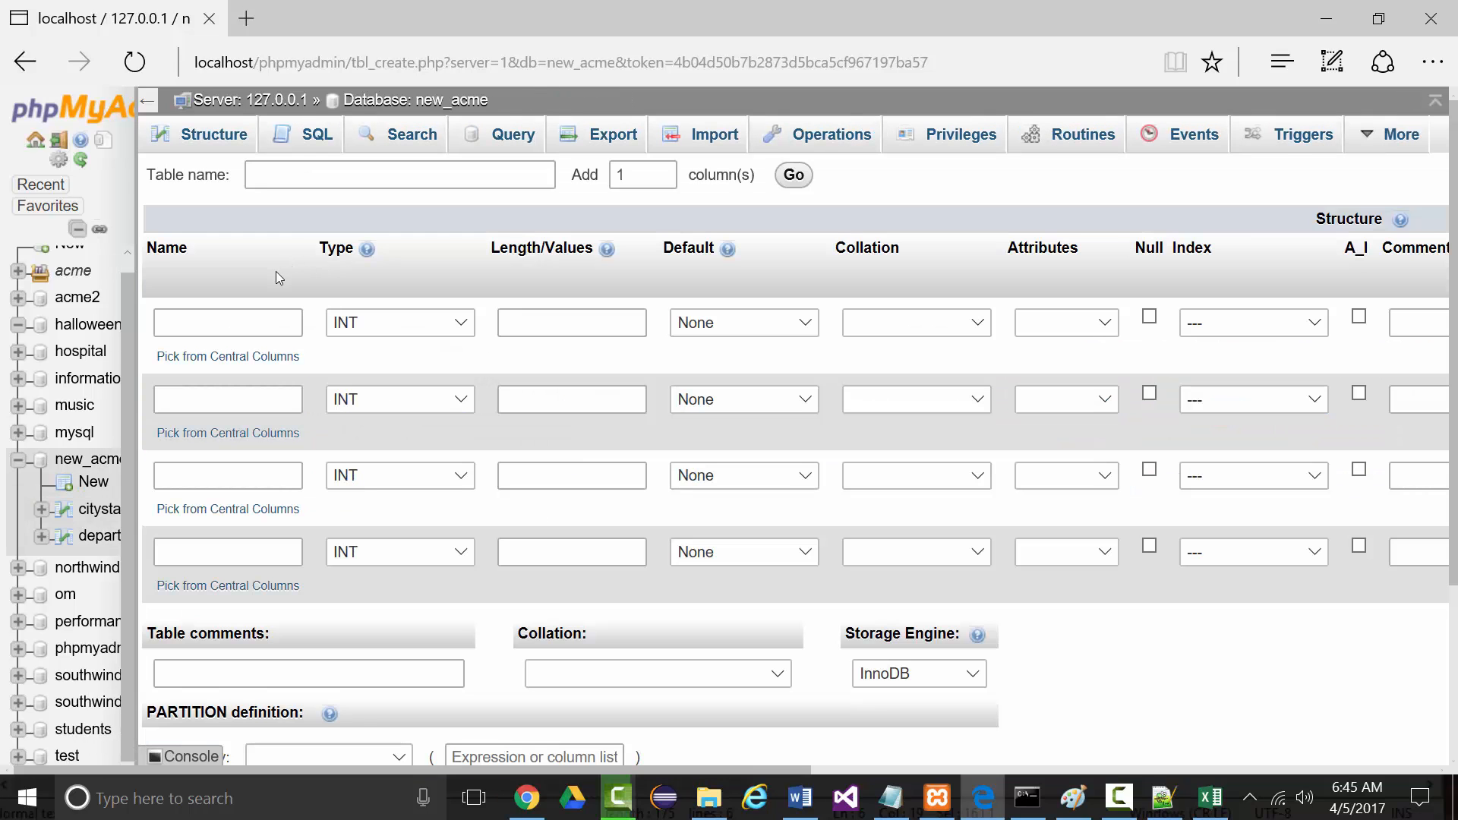
left_click(298, 177)
type("e")
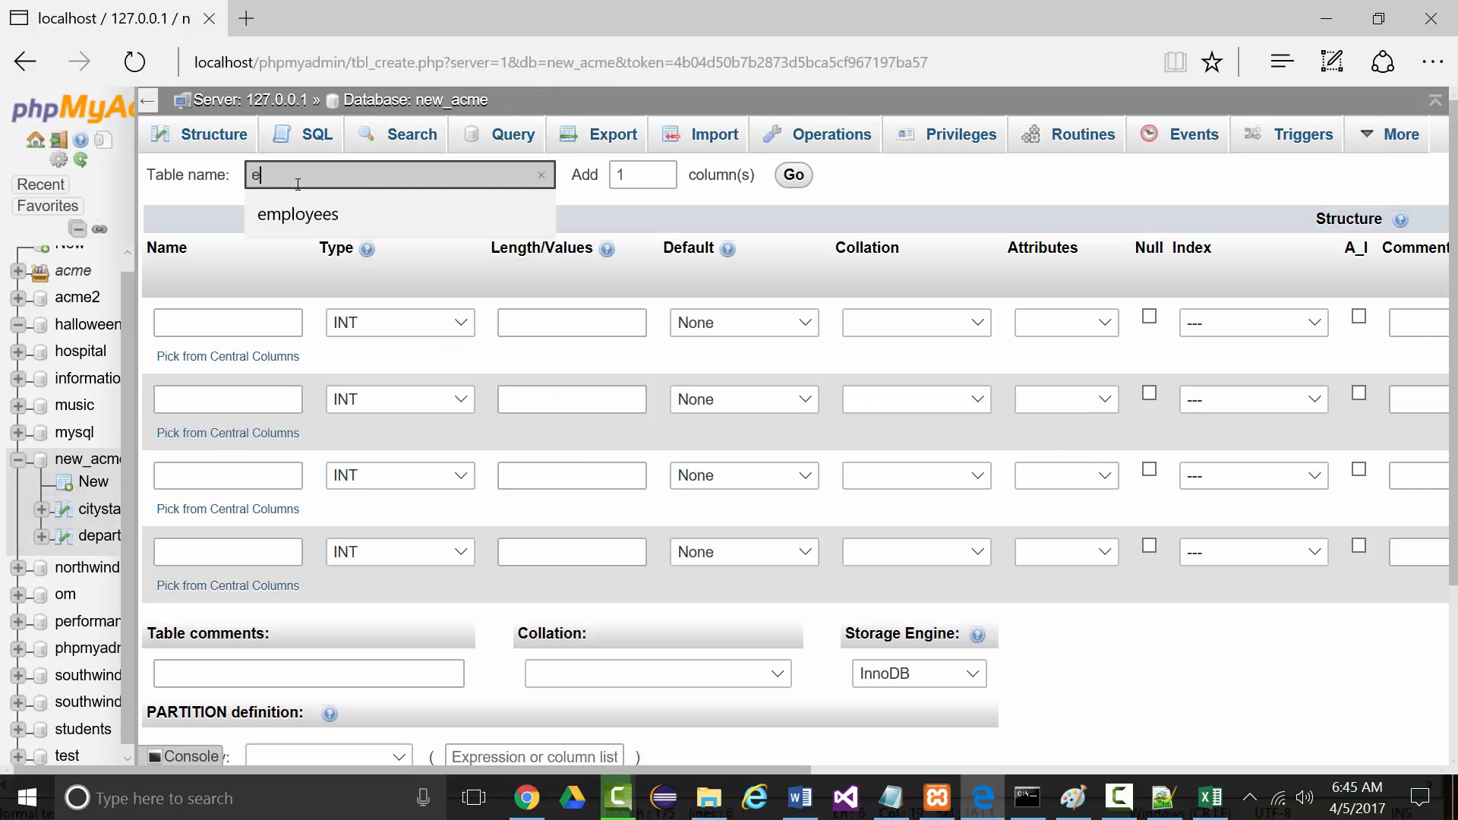
type("mployees")
- Check the Employees worksheet's column headings in Excel, and set the number of columns to add to 8 in phpMyAdmin in Edge
left_click(1211, 797)
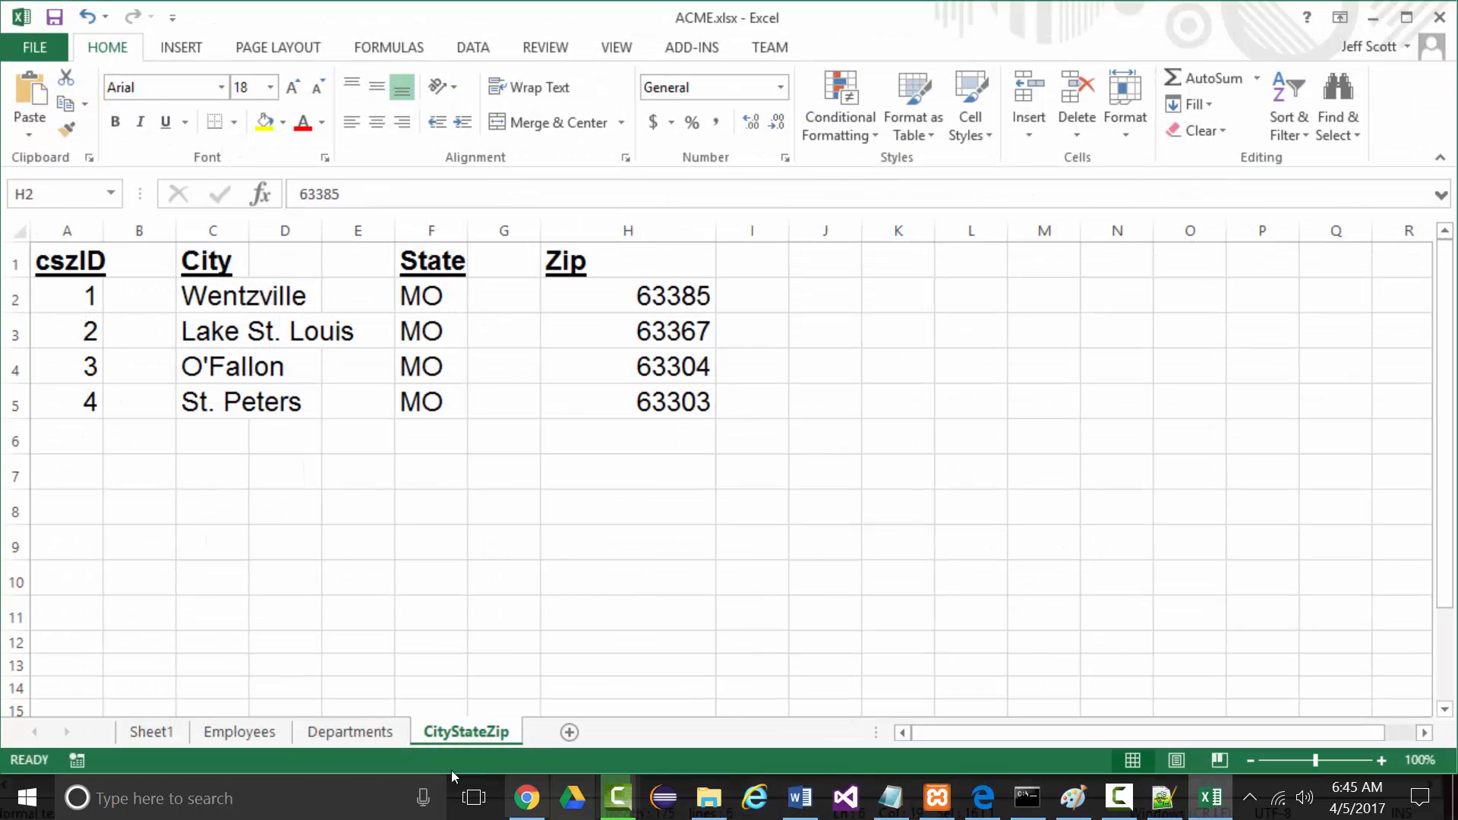
left_click(244, 736)
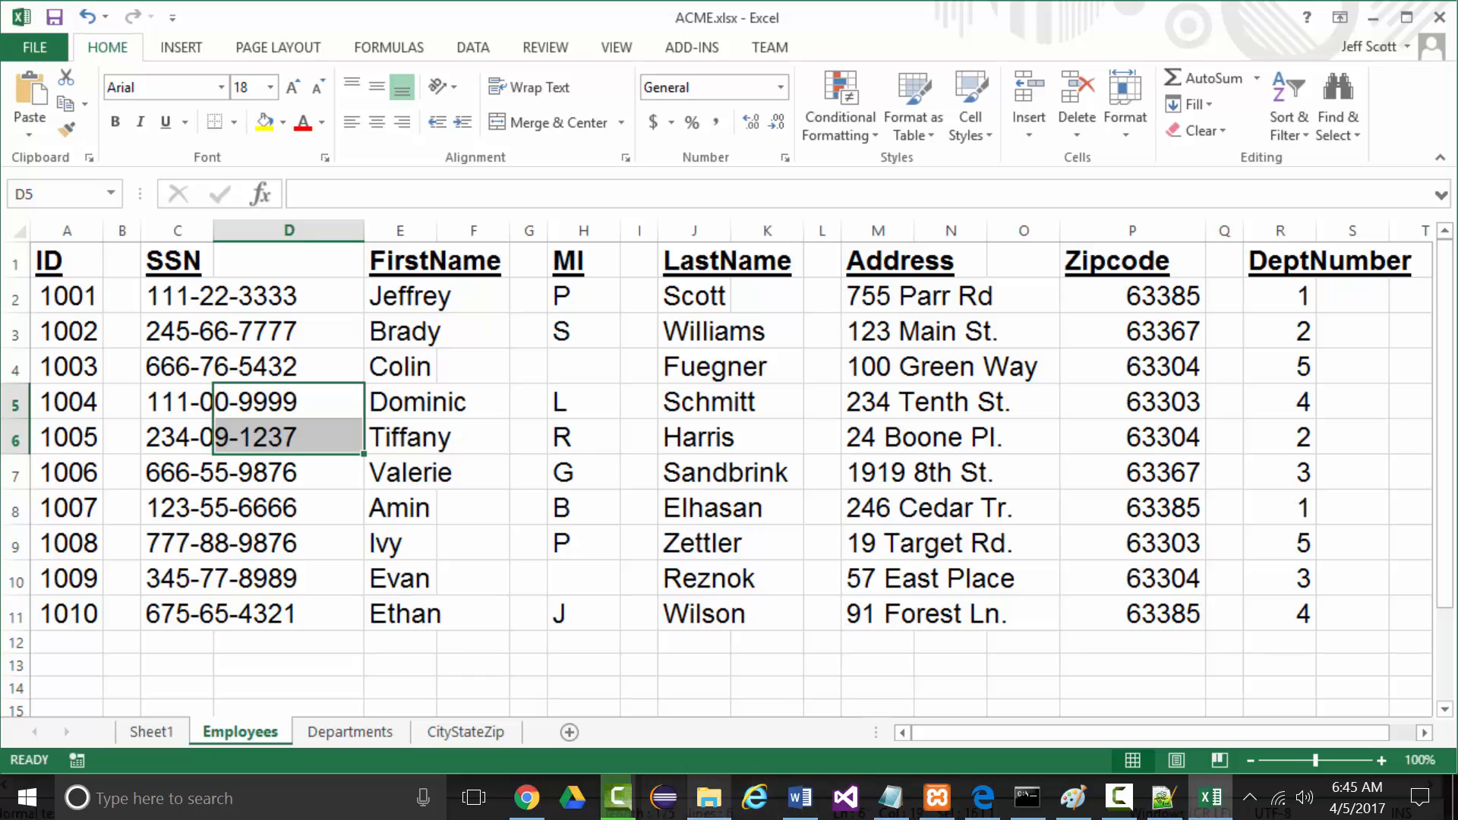
left_click(527, 797)
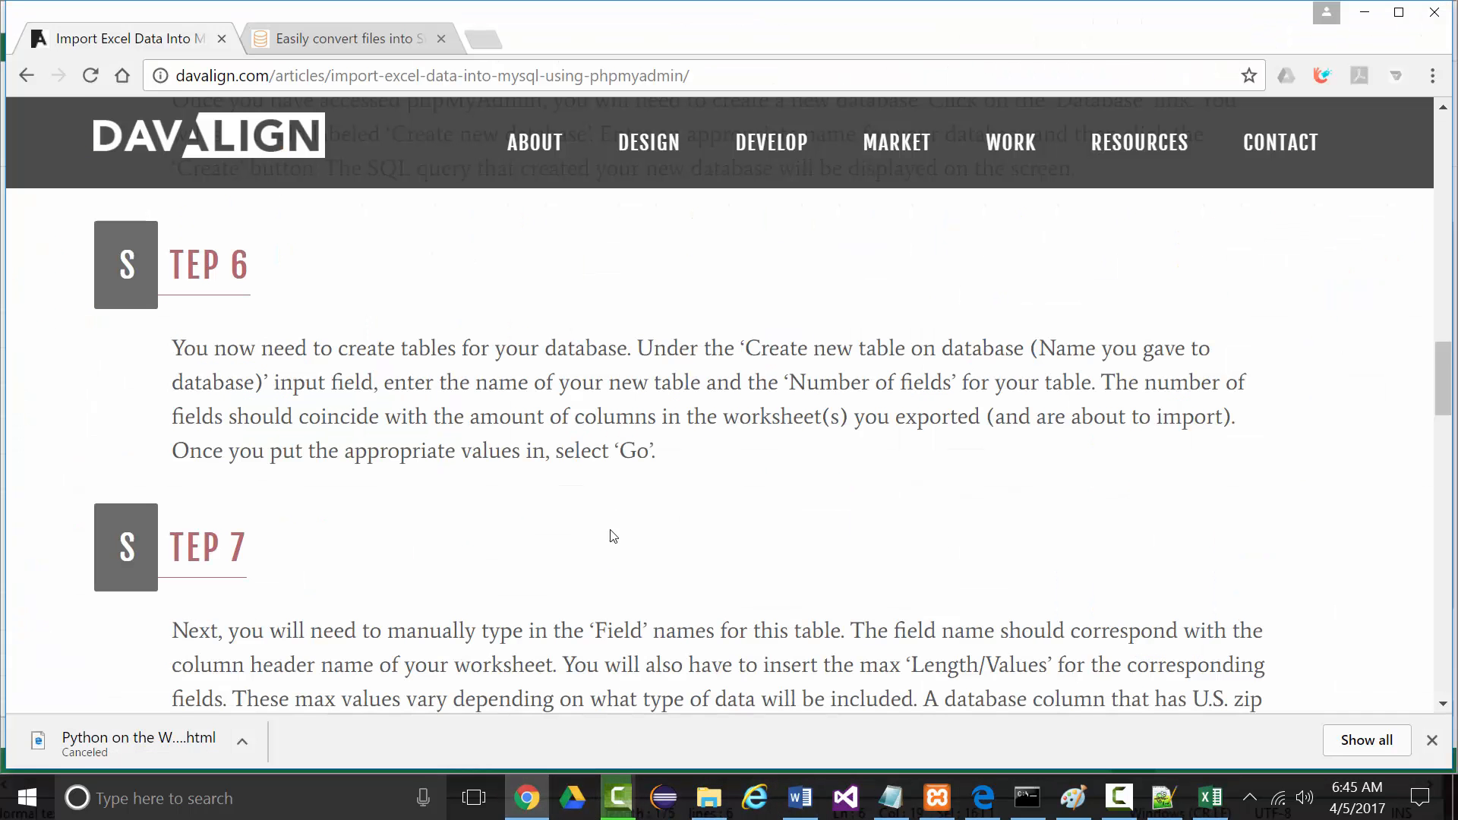
left_click(983, 797)
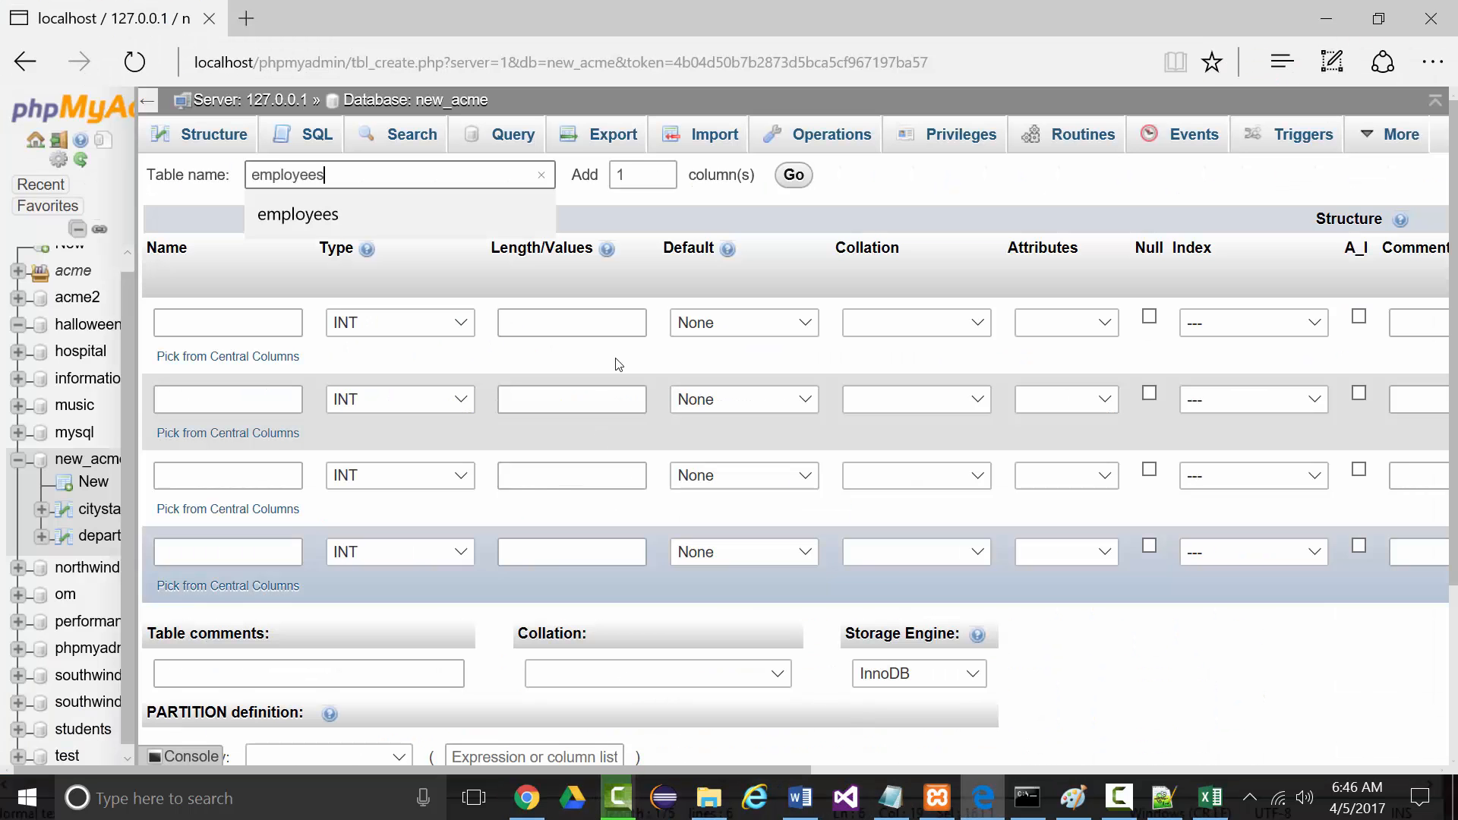
key("Tab")
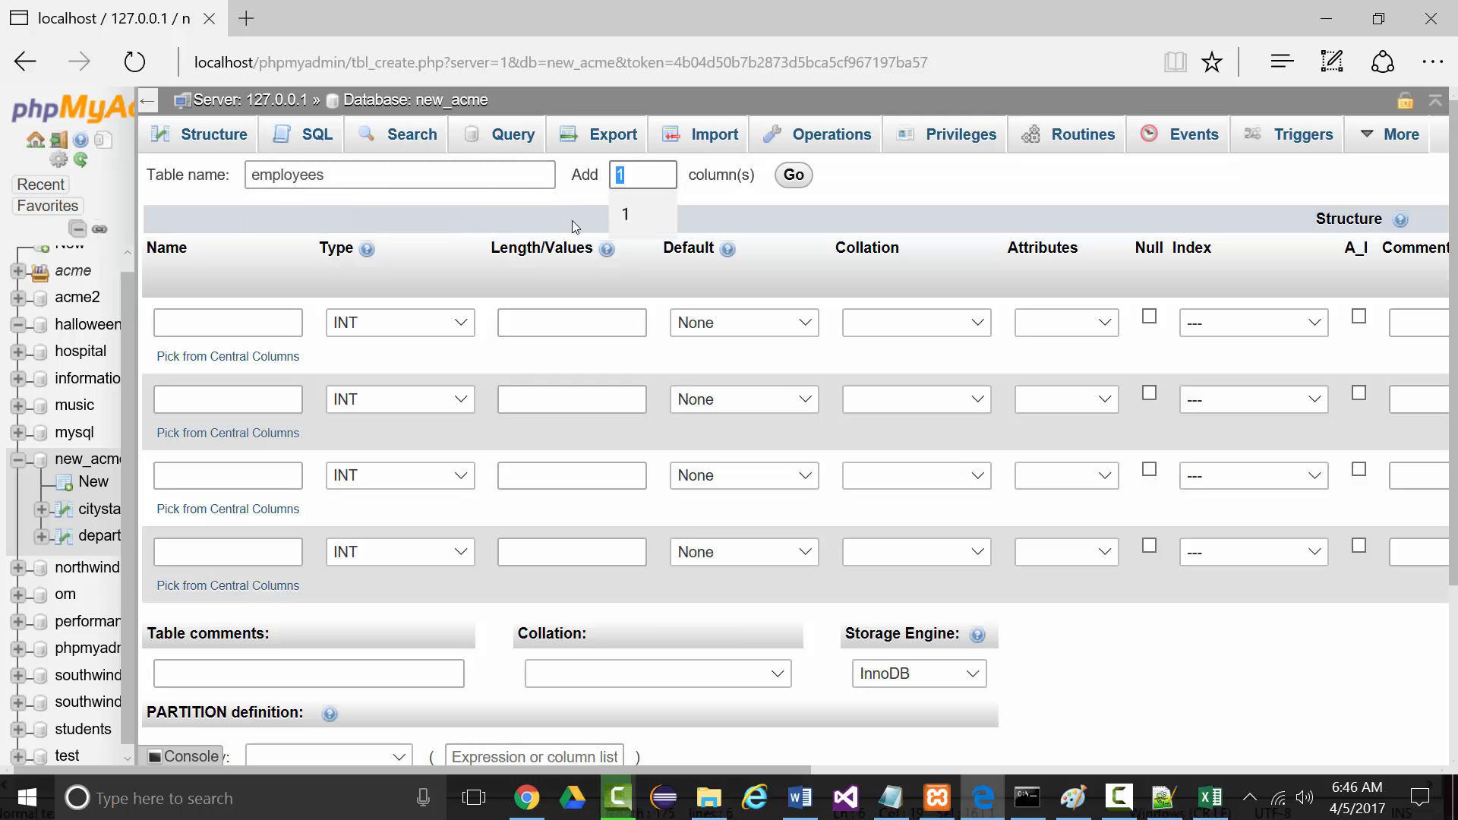
type("8")
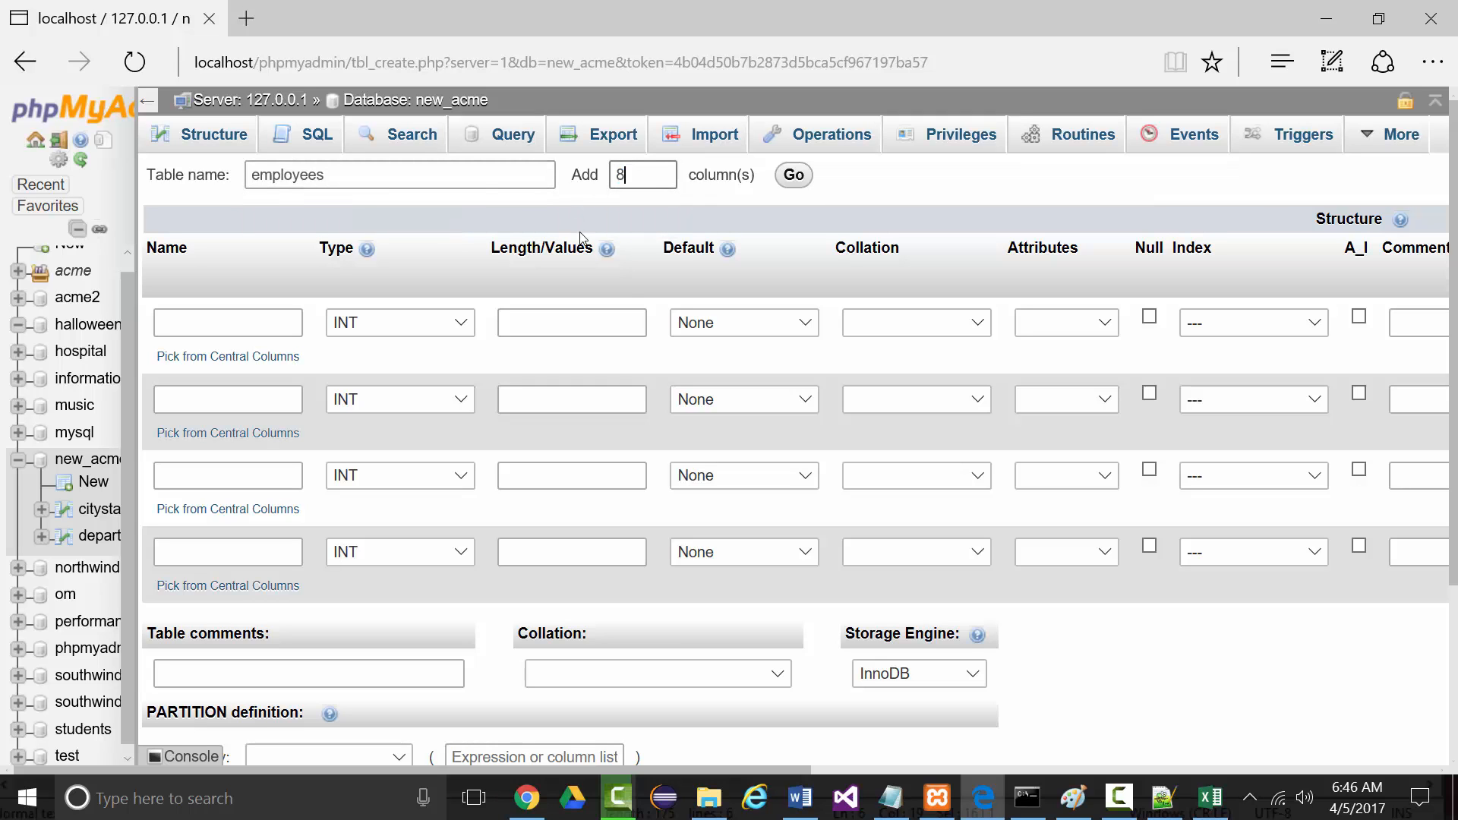
- Review the Employees worksheet in Excel again and name the first employees table column employeeid in phpMyAdmin
left_click(1208, 798)
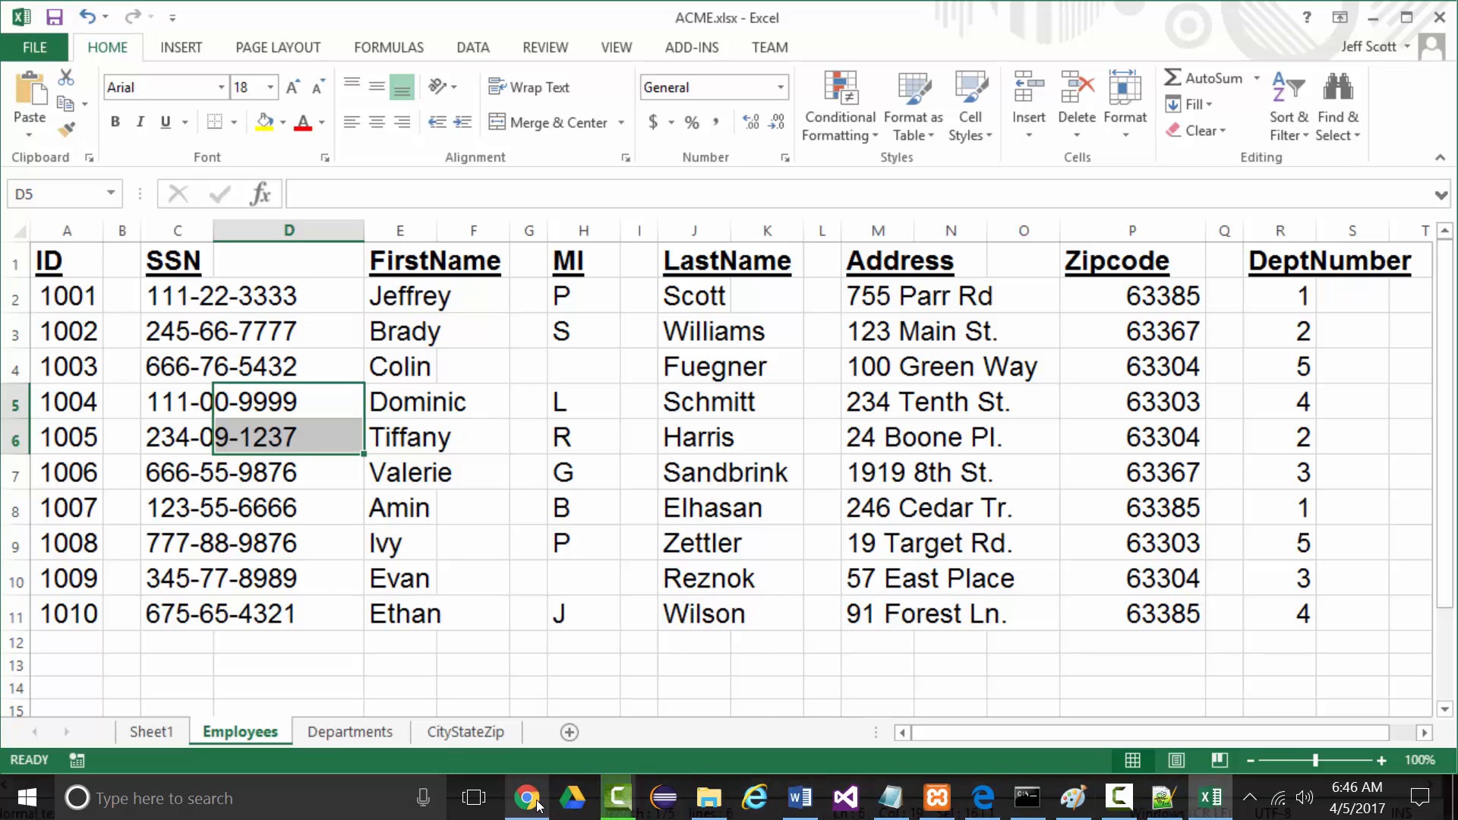
mouse_move(536, 806)
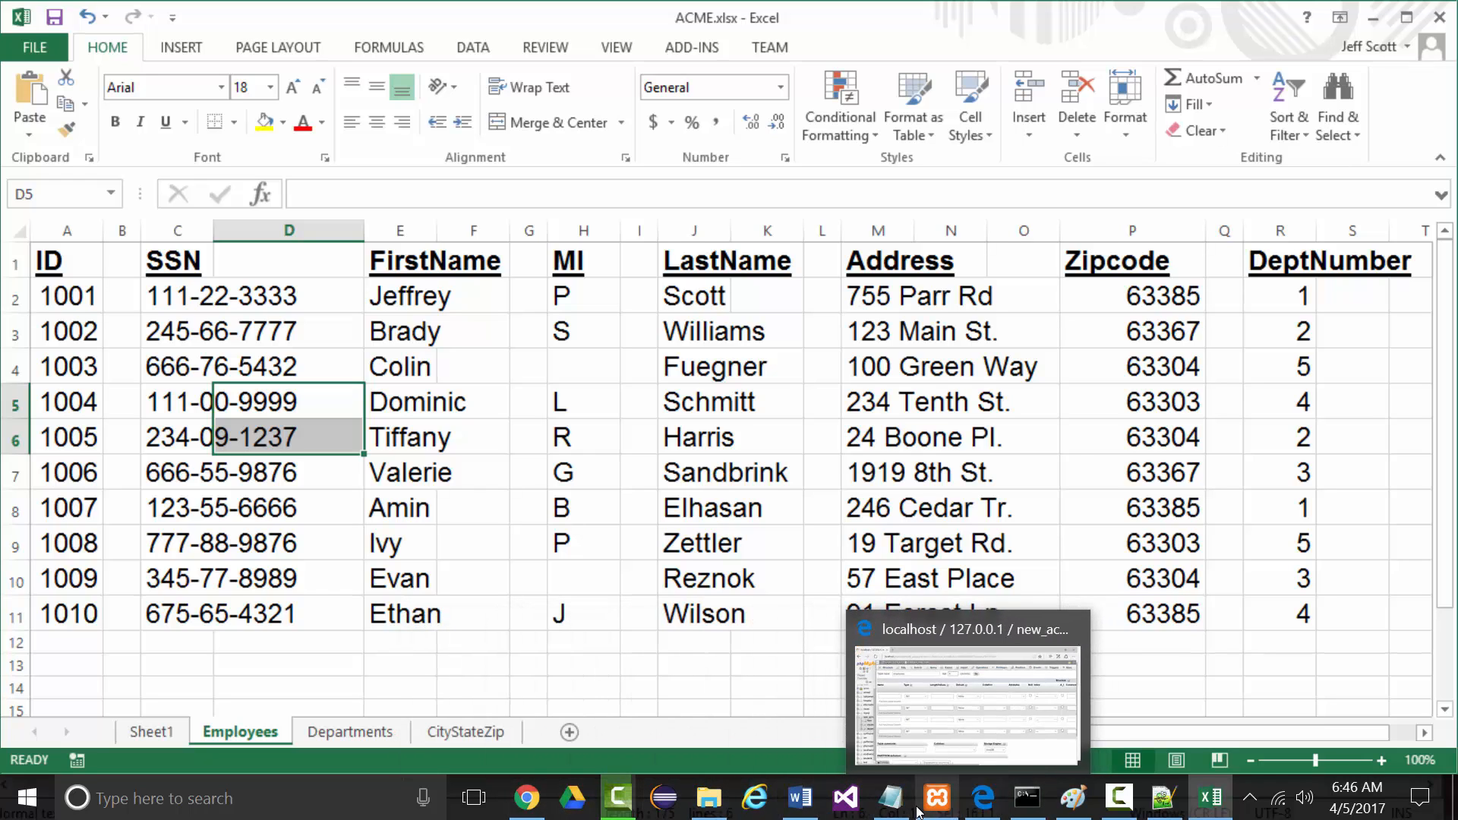
left_click(983, 797)
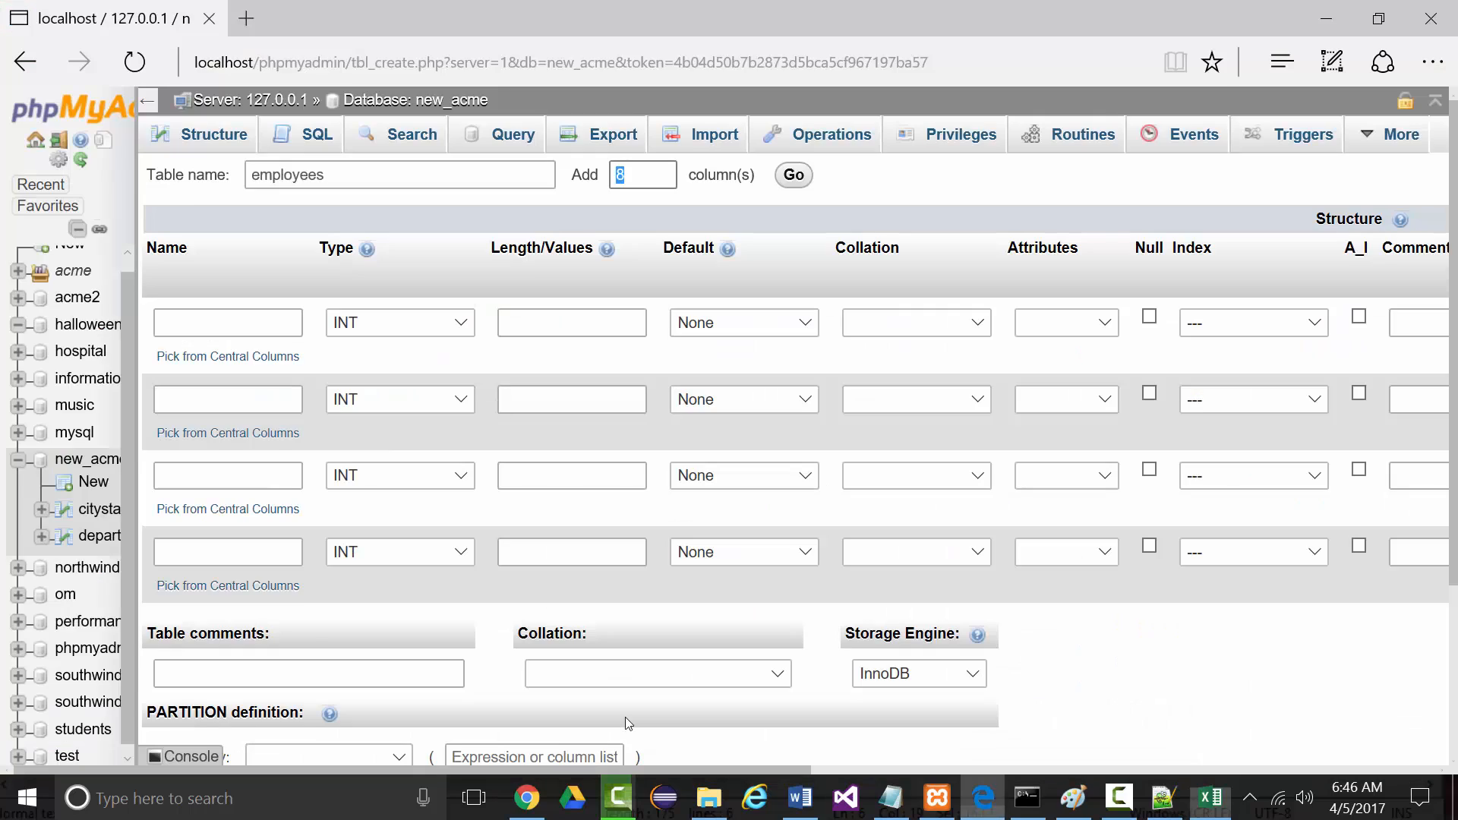
left_click(183, 319)
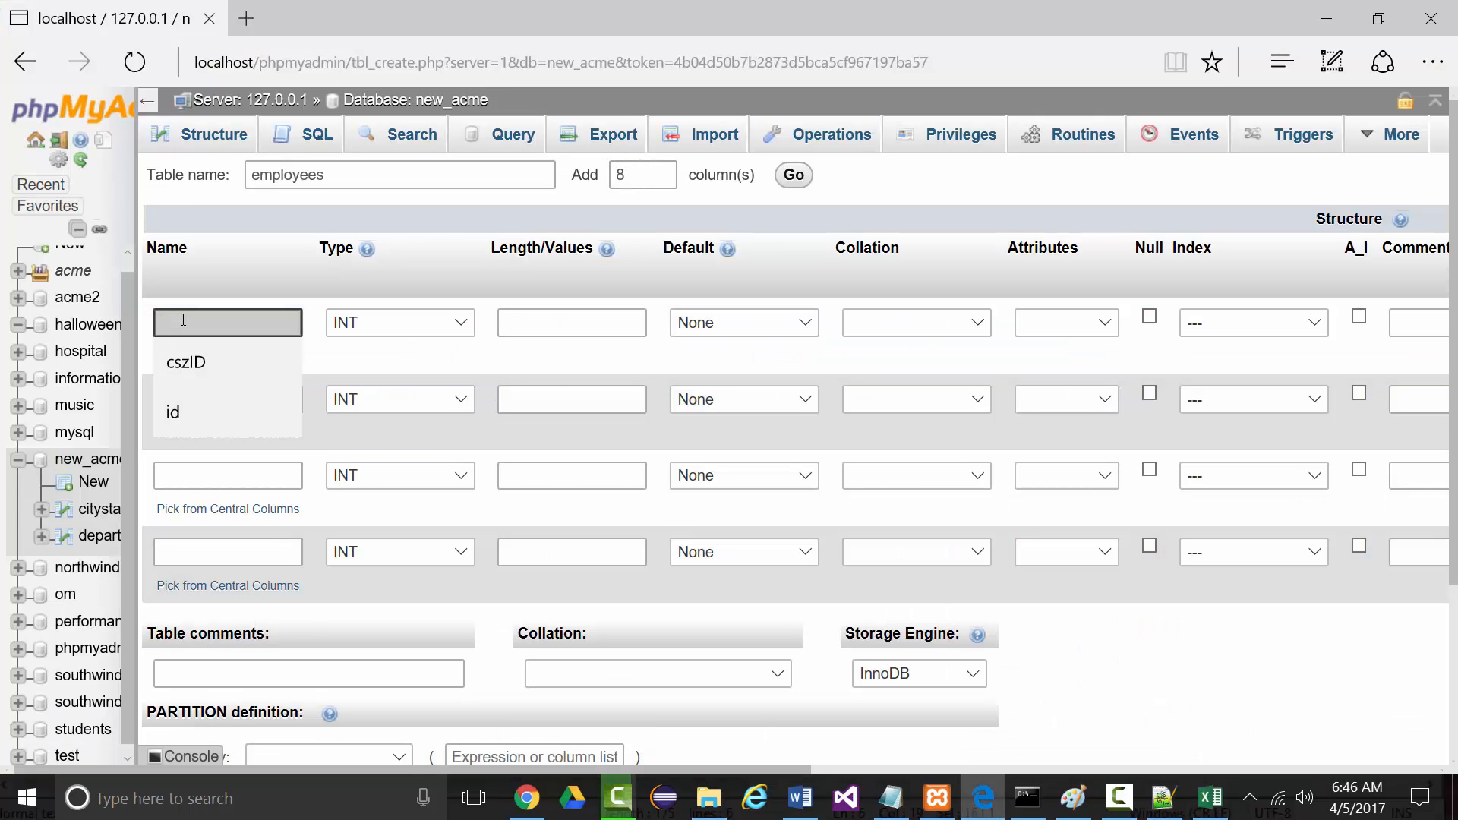
type("i")
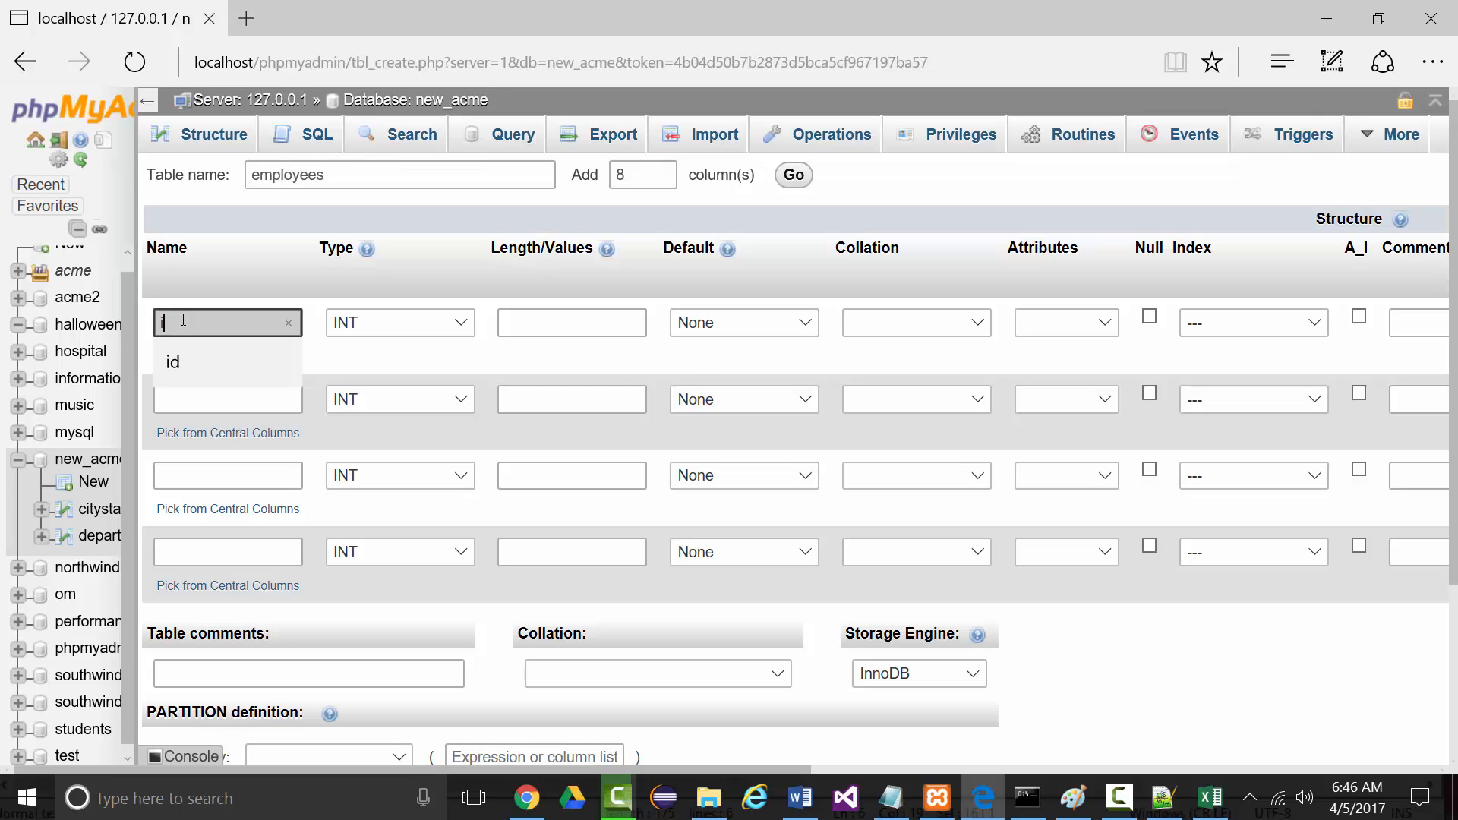
type("d")
key("BackSpace")
key("BackSpace")
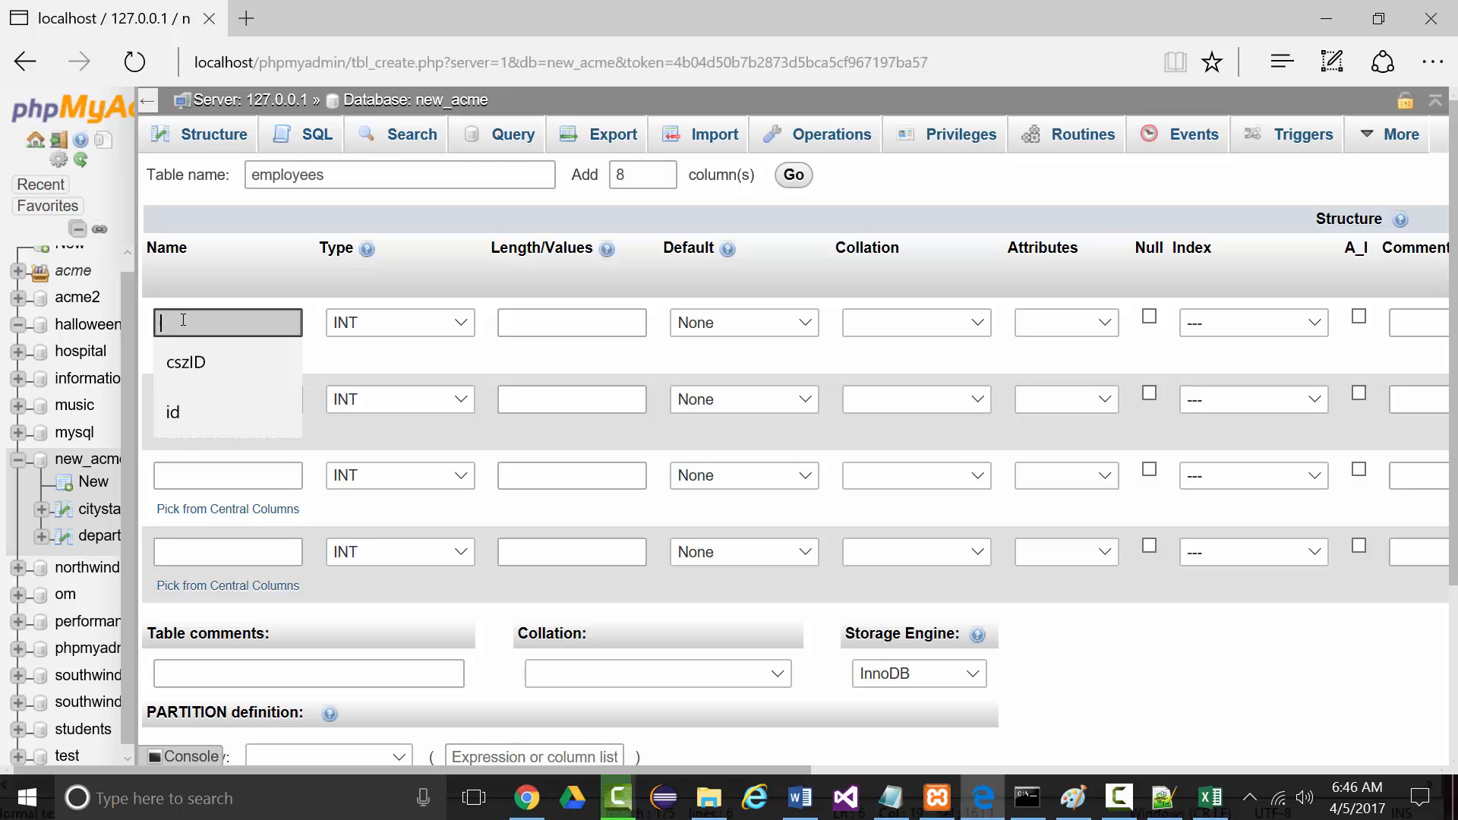
type("employeeid")
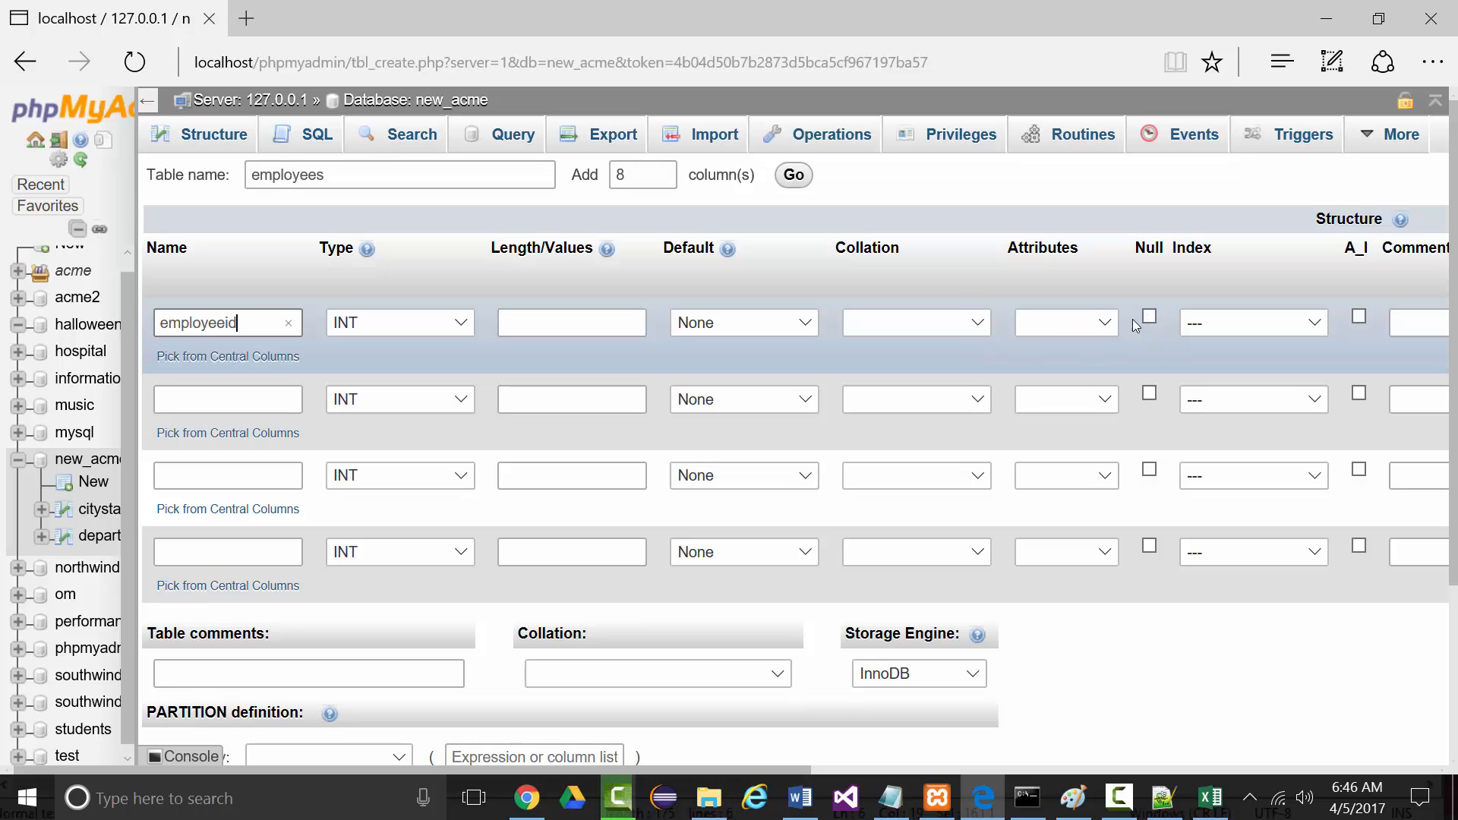
- Give the employeeid column a PRIMARY index and enable auto-increment for it
left_click(1317, 326)
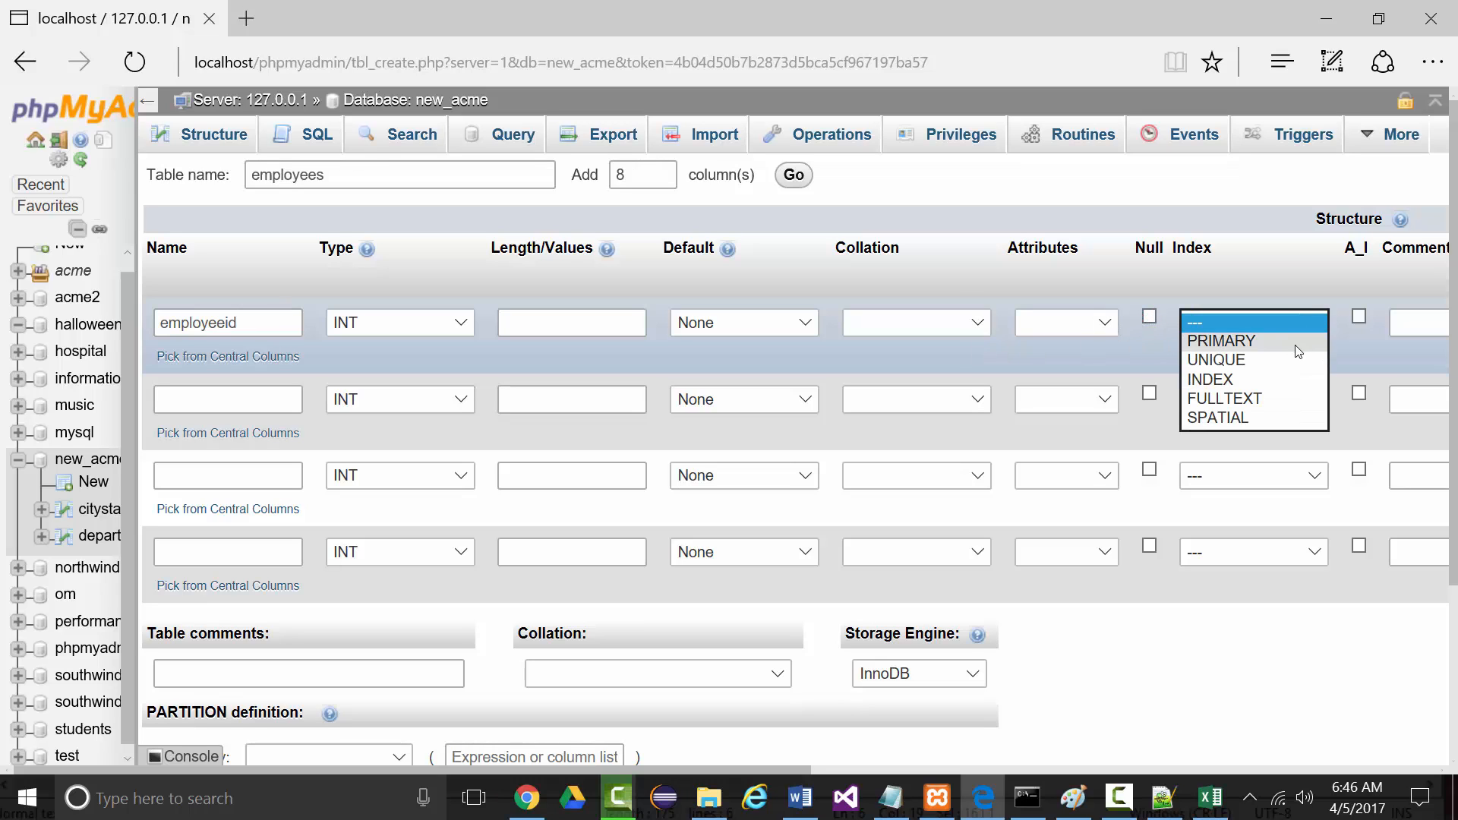
left_click(1293, 343)
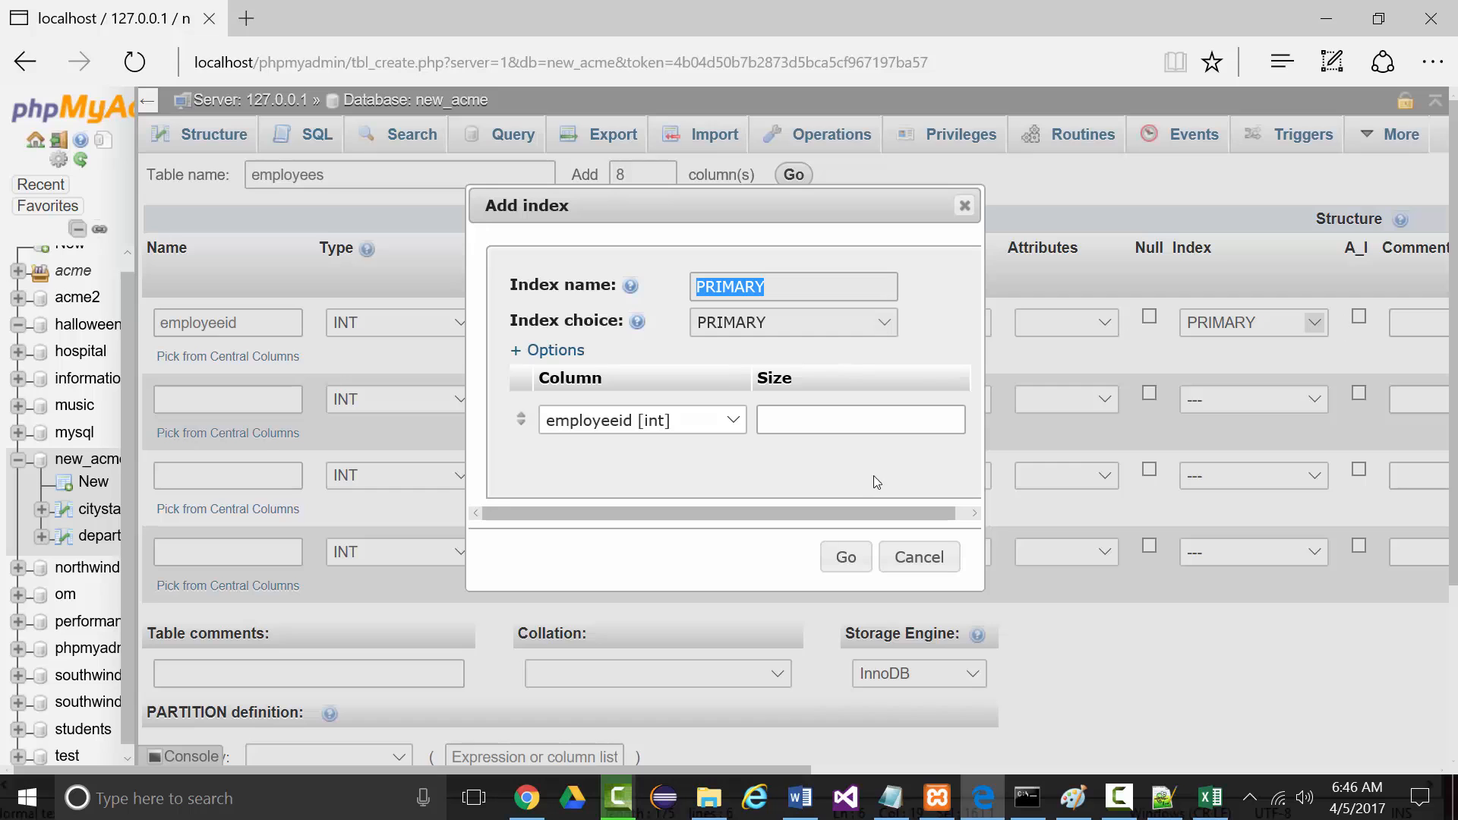
left_click(846, 557)
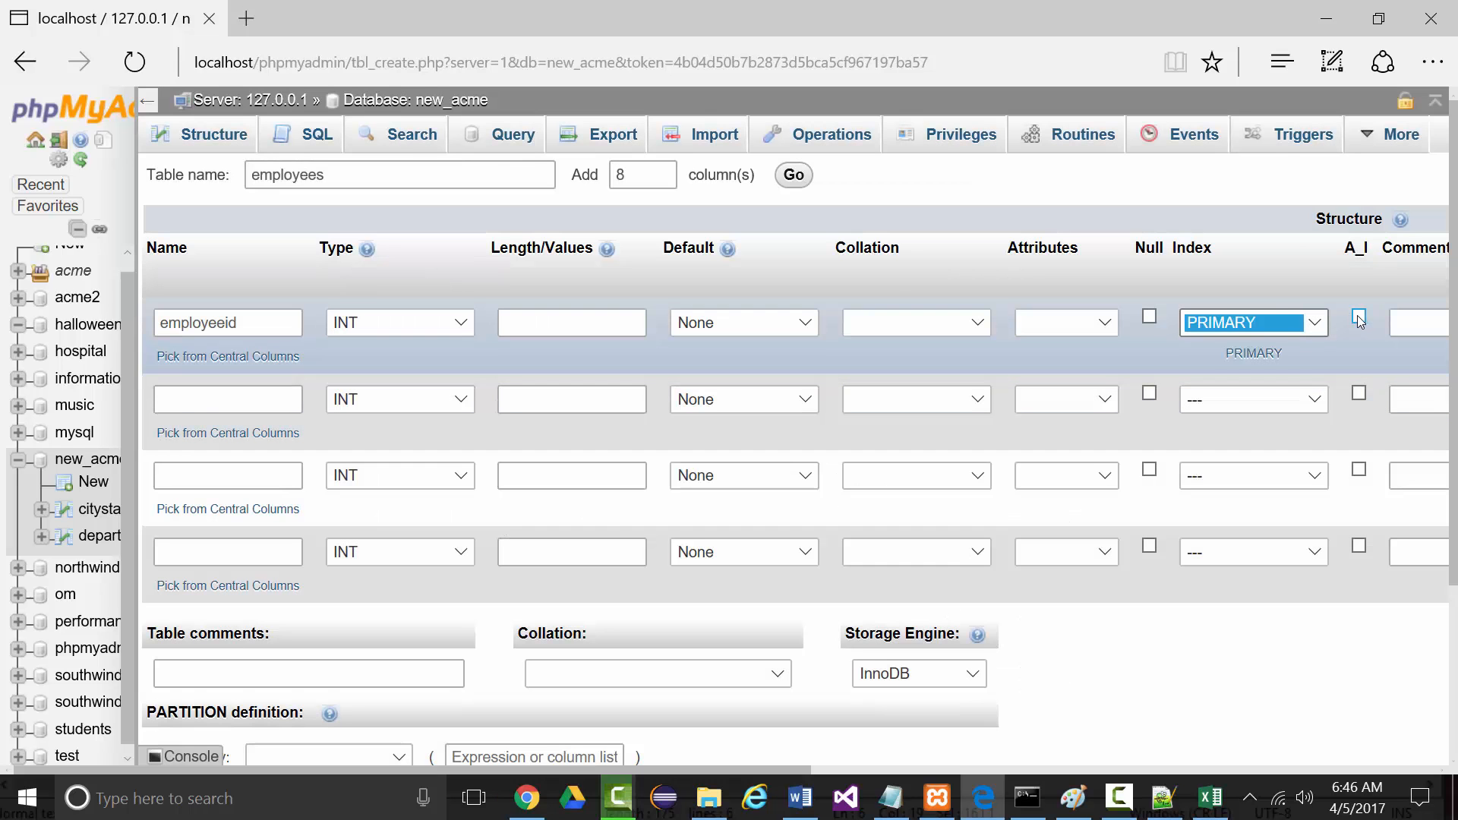
left_click(1359, 319)
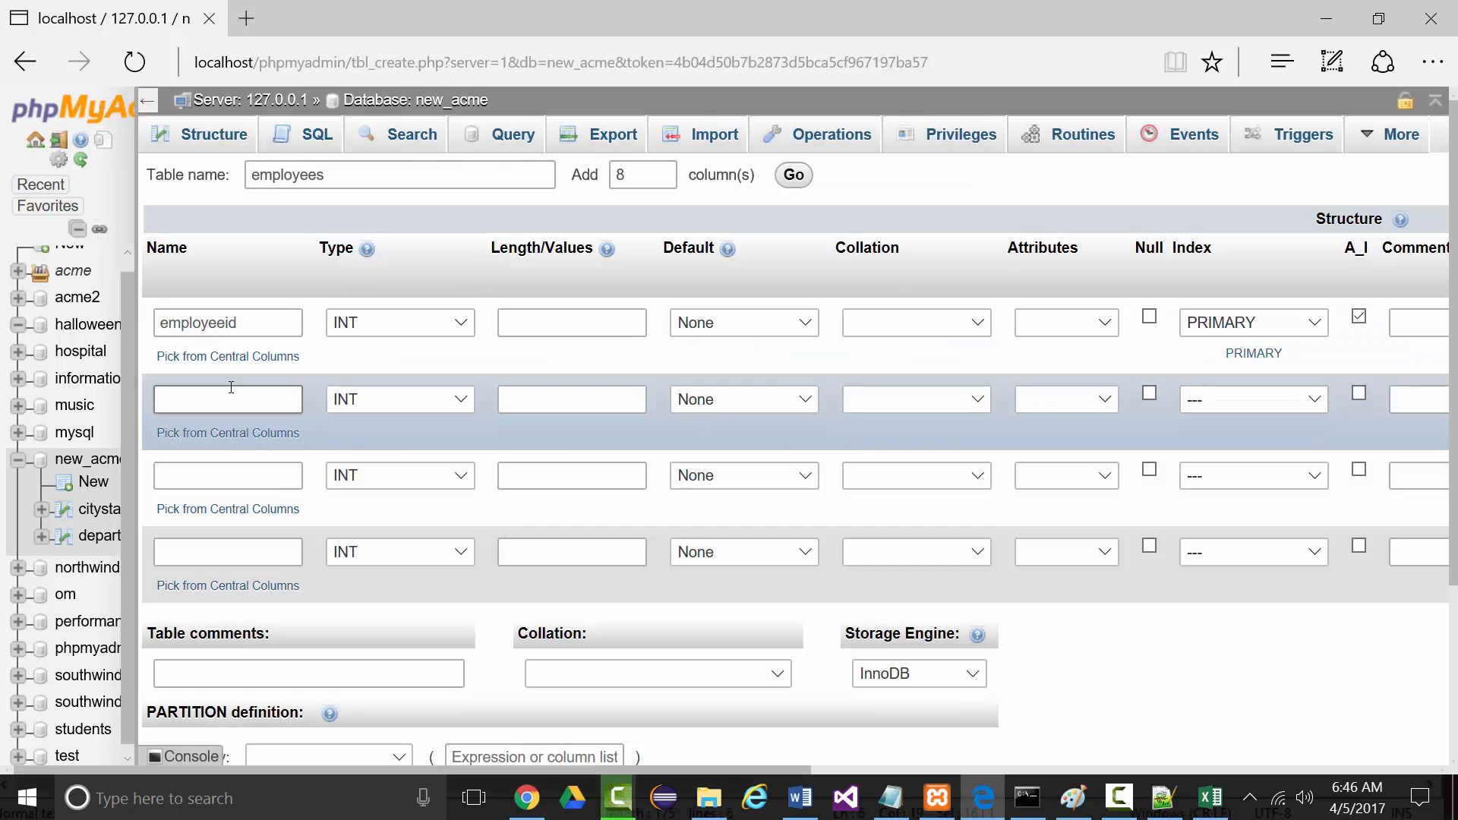
- Define the second employees column as ssn with type CHAR and length 11
left_click(231, 389)
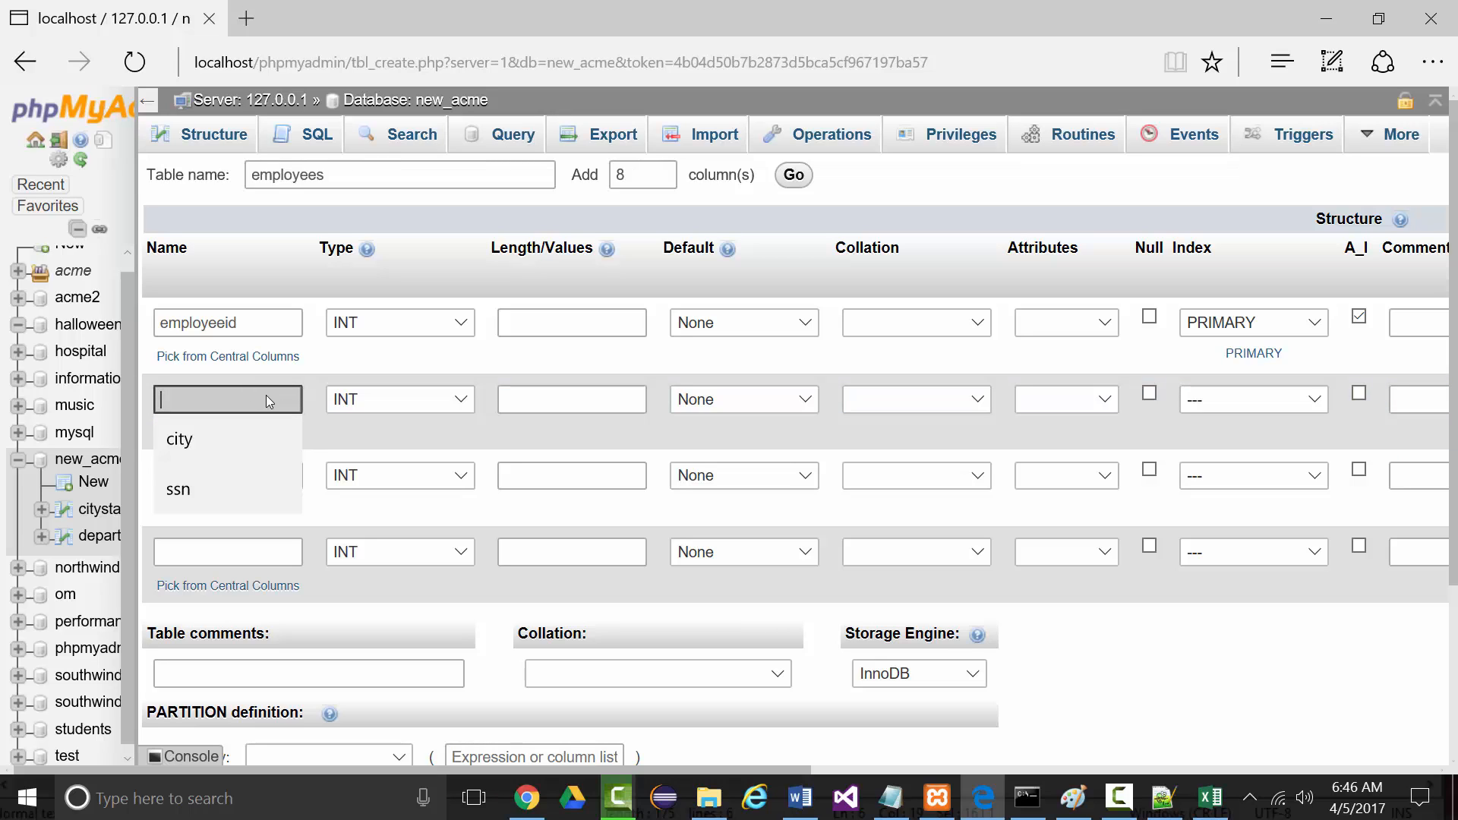
type("ssn")
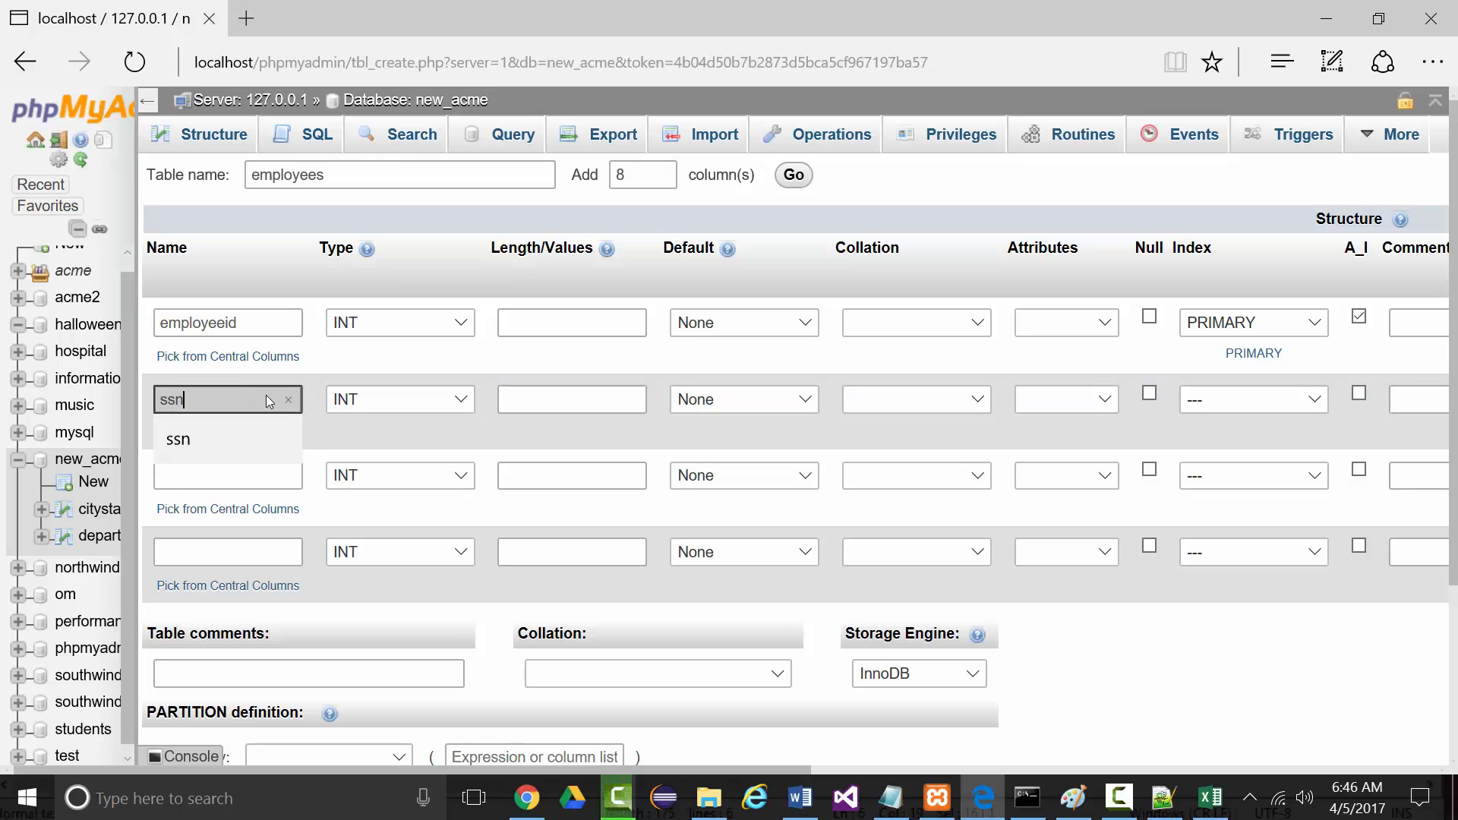
left_click(456, 401)
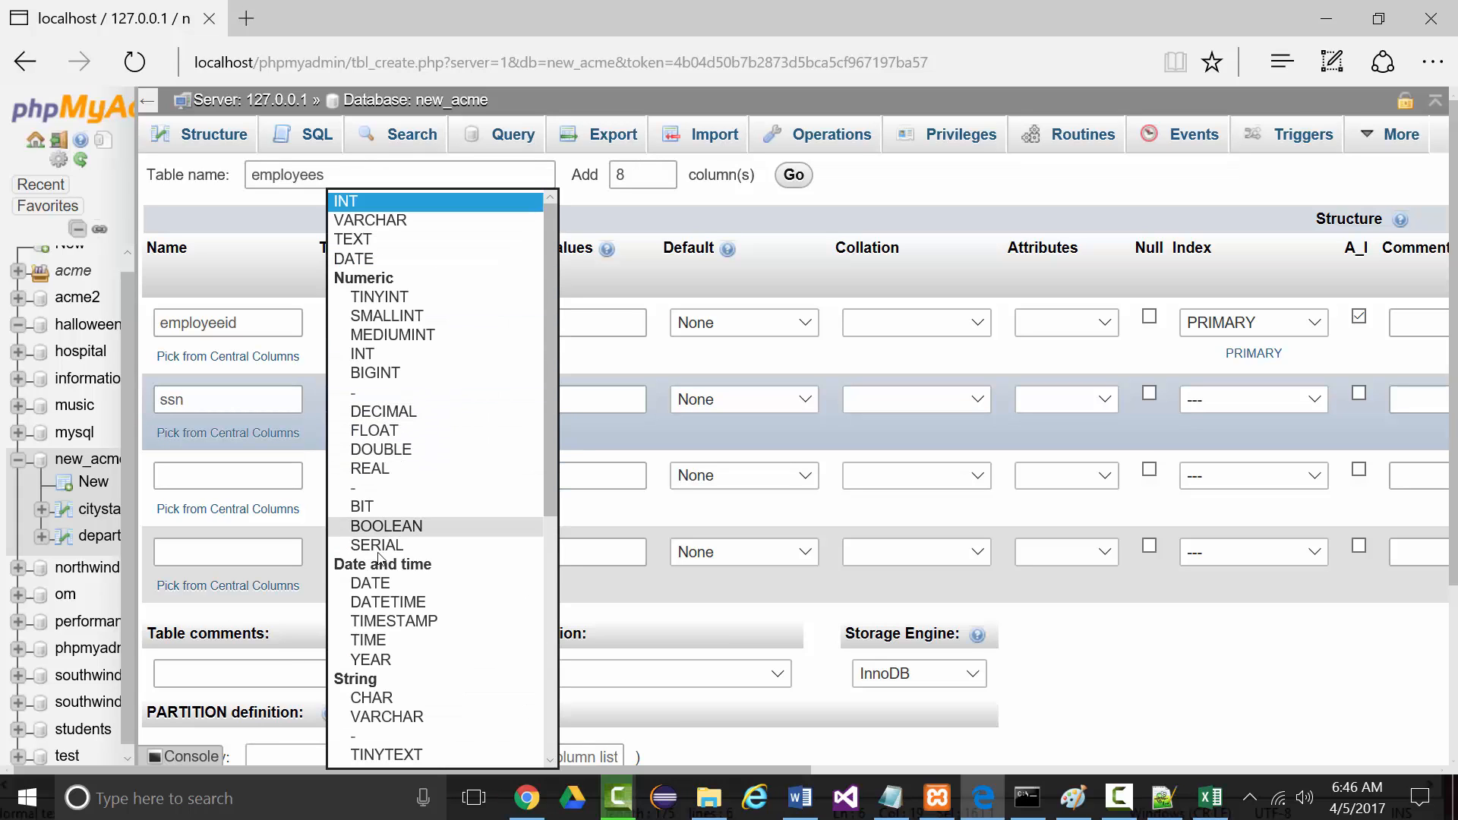
left_click(372, 697)
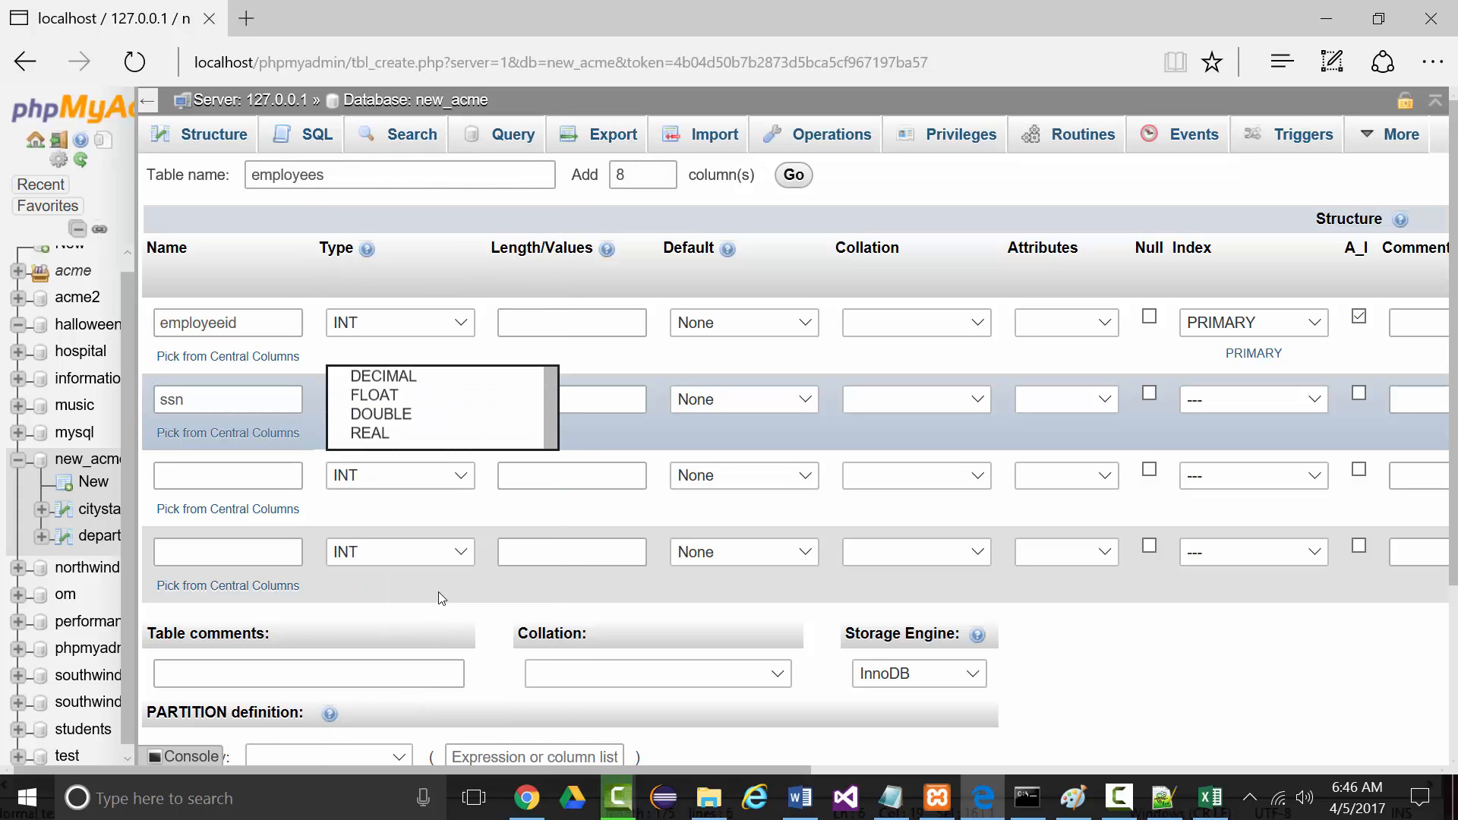
left_click(531, 398)
type("11")
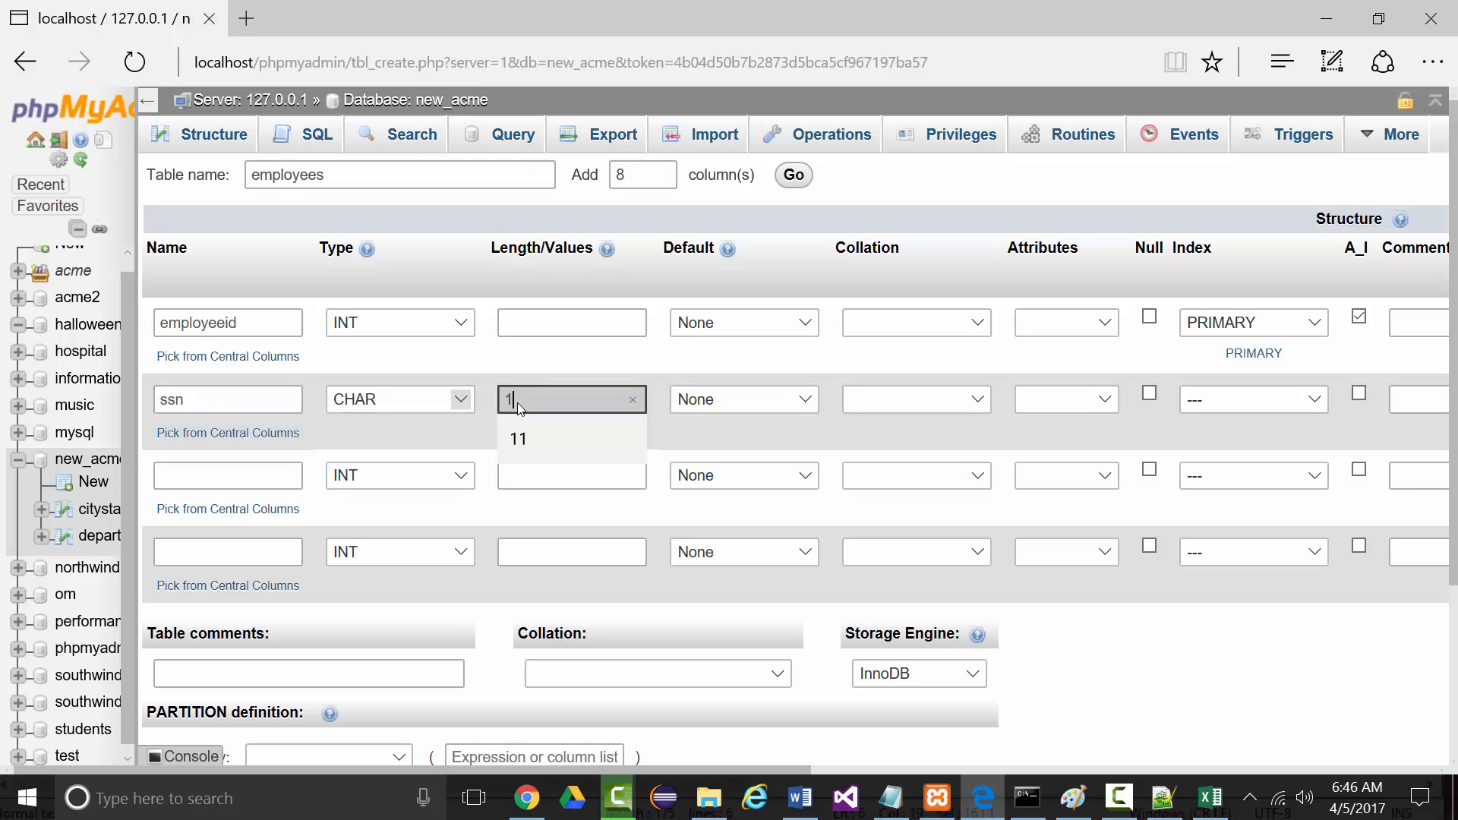
- Define the third column as firstname, VARCHAR with length 20, and add the 8 extra column rows to the table form
left_click(197, 474)
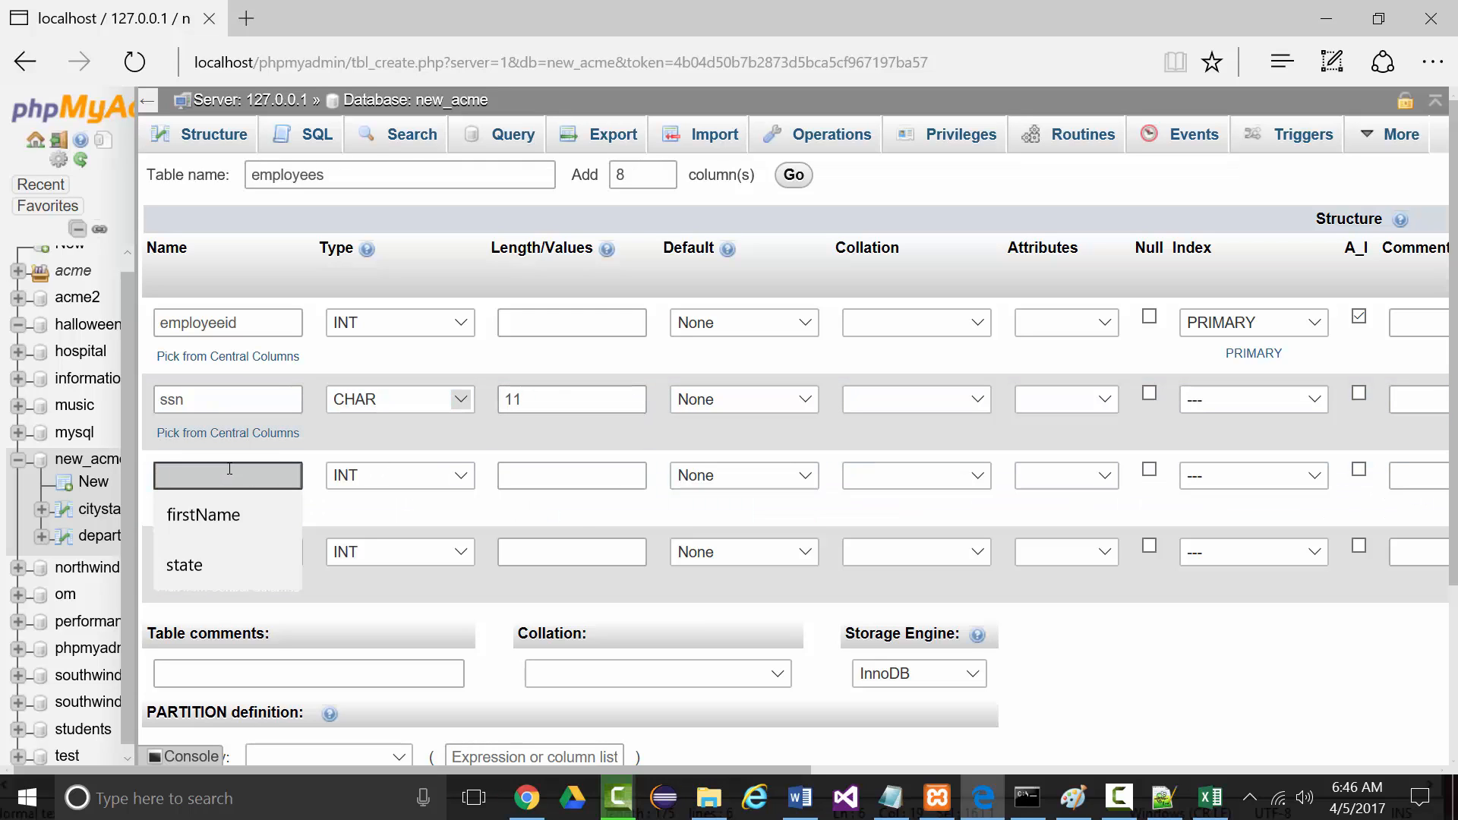
type("firstname")
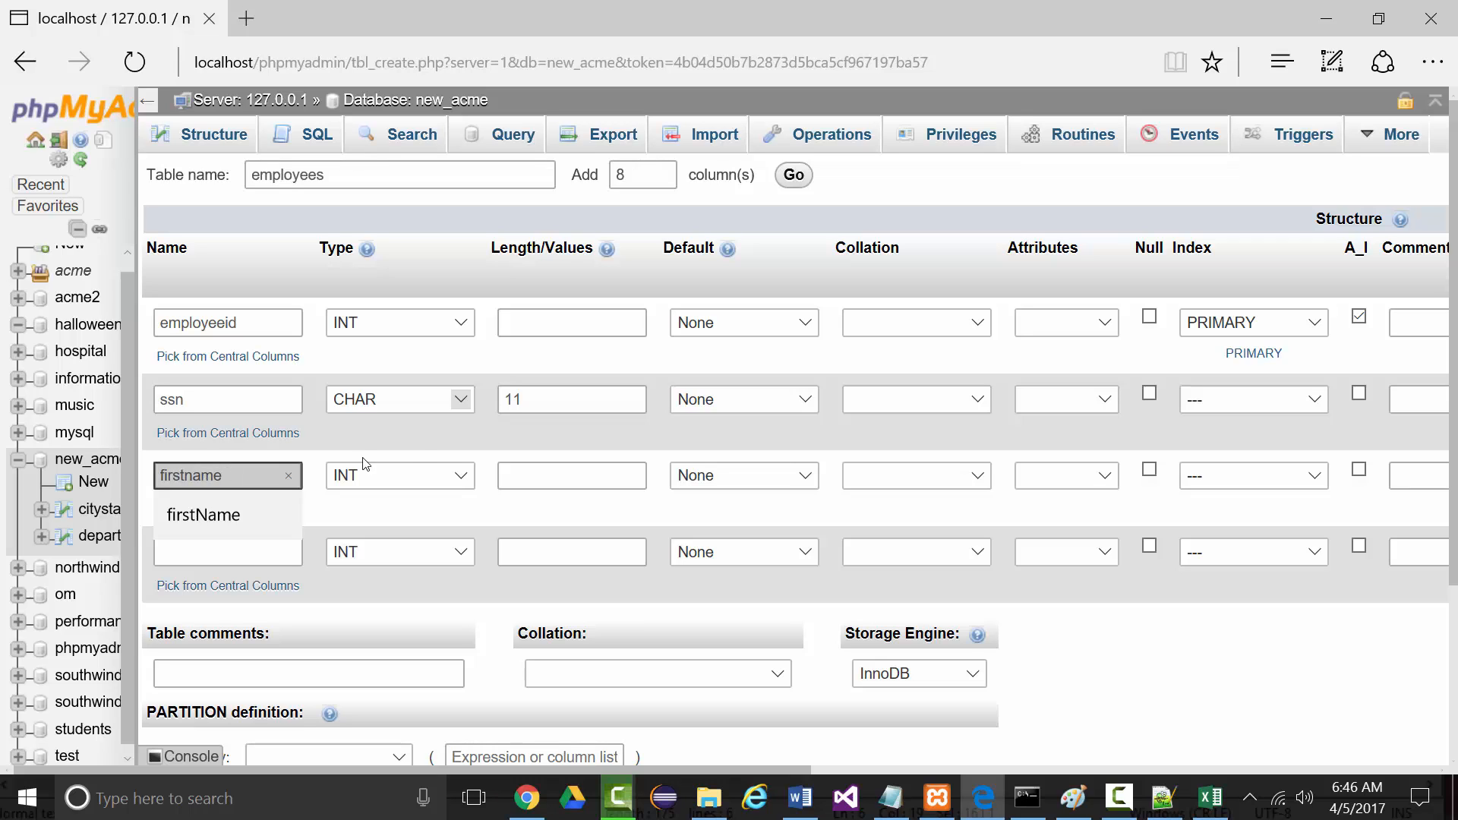
left_click(458, 477)
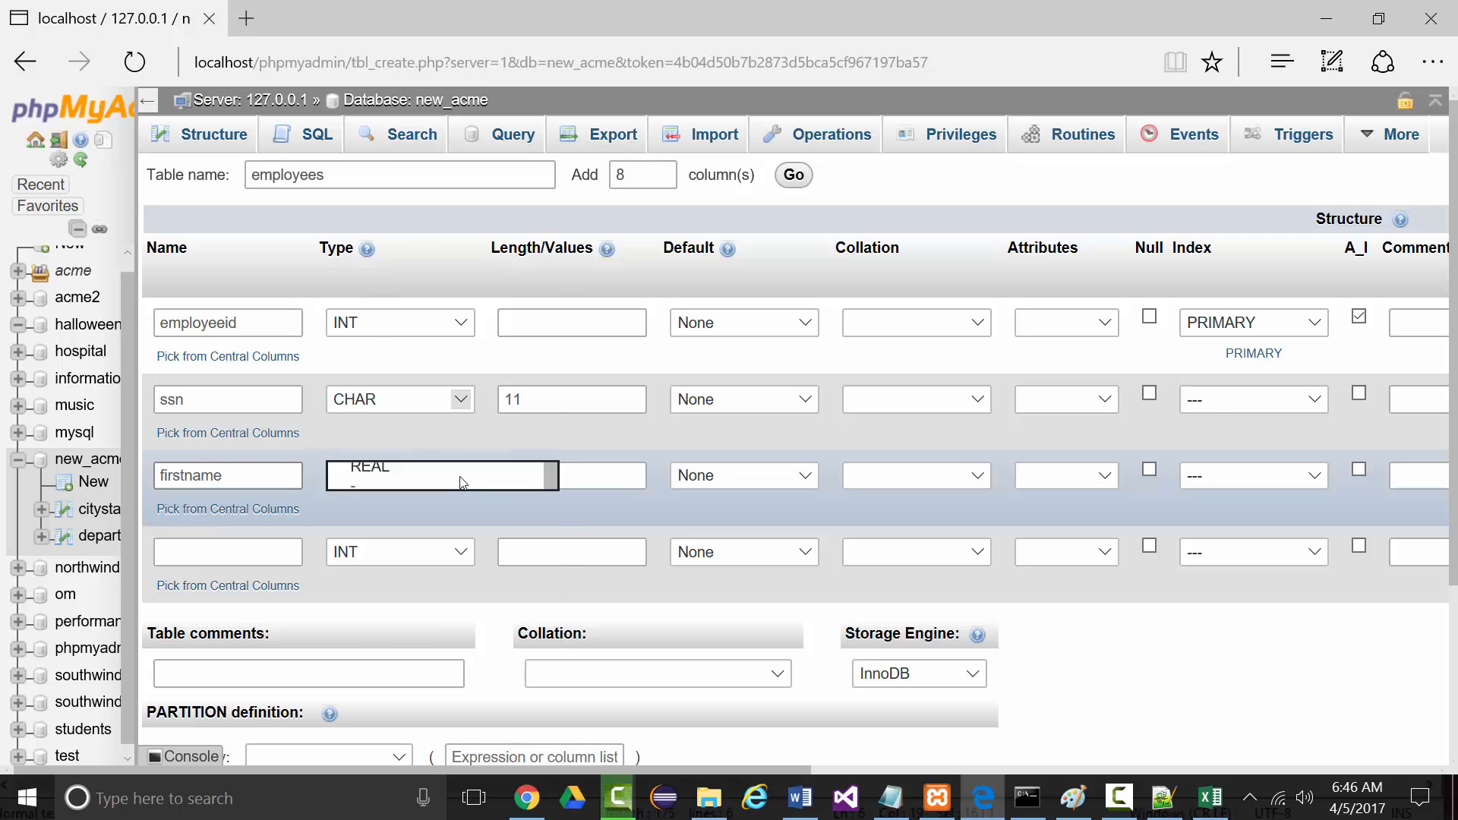
left_click(387, 714)
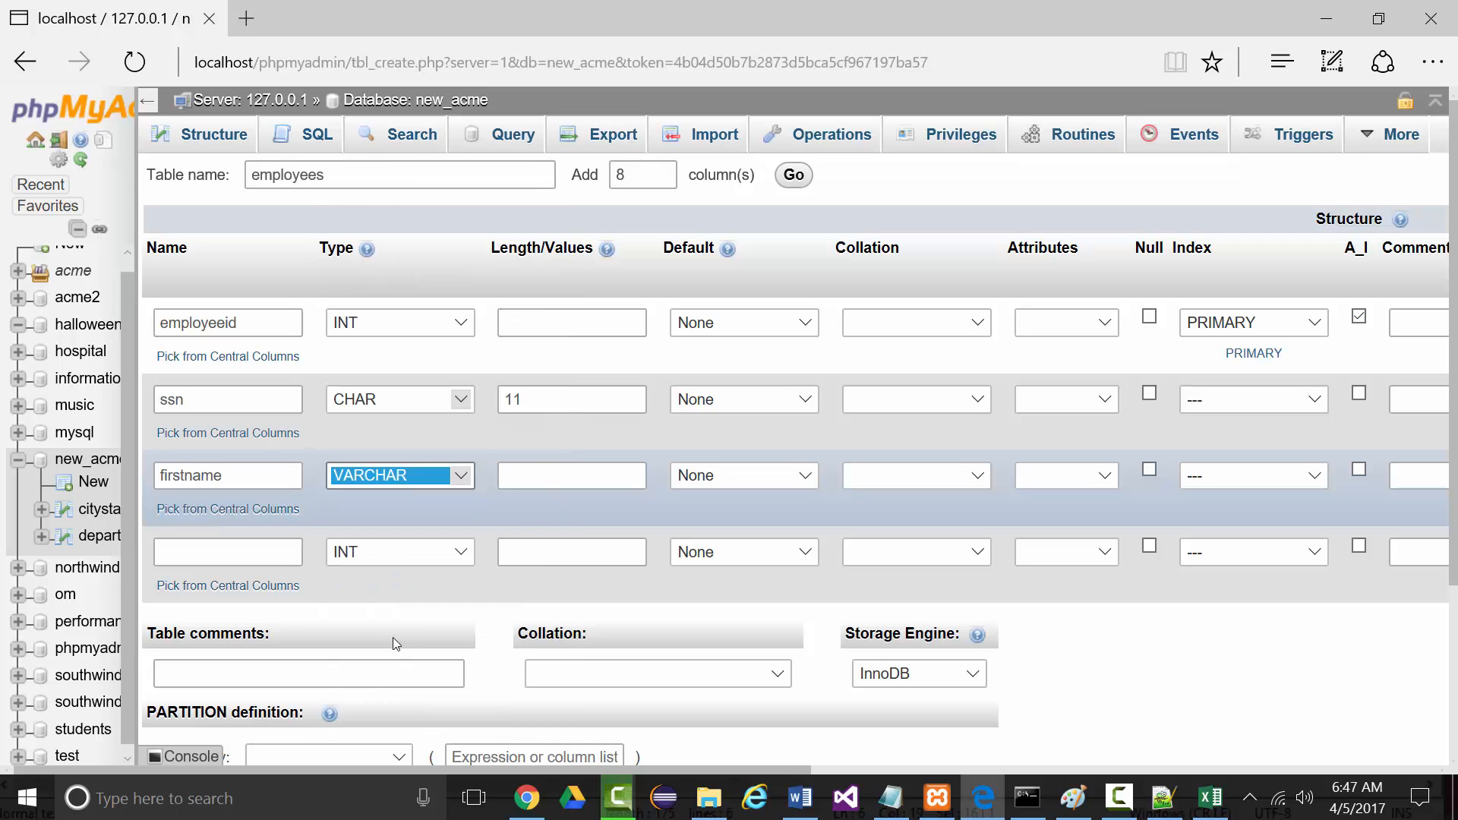
left_click(543, 479)
type("20")
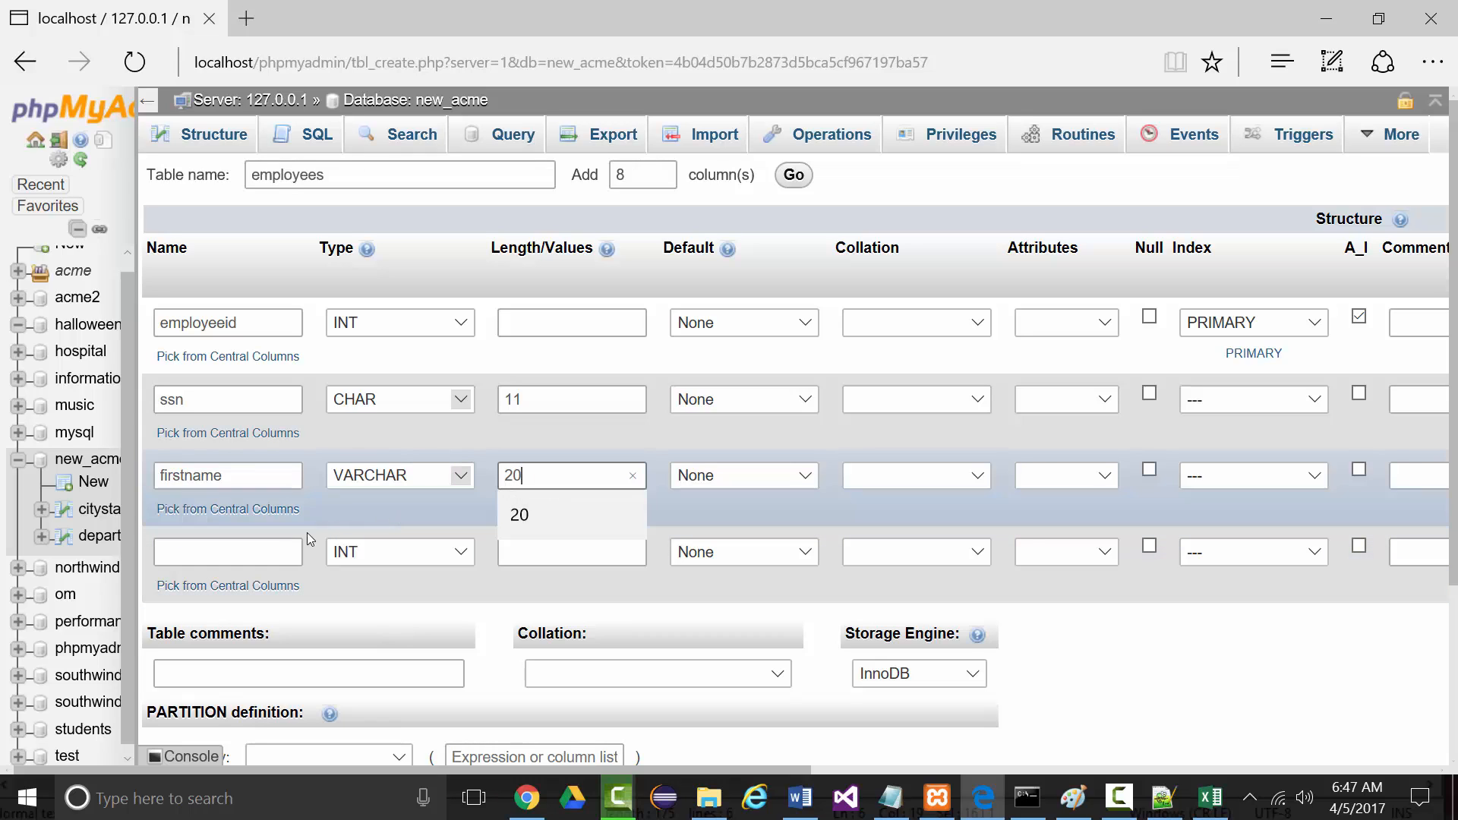
scroll(225, 547, "down", 2)
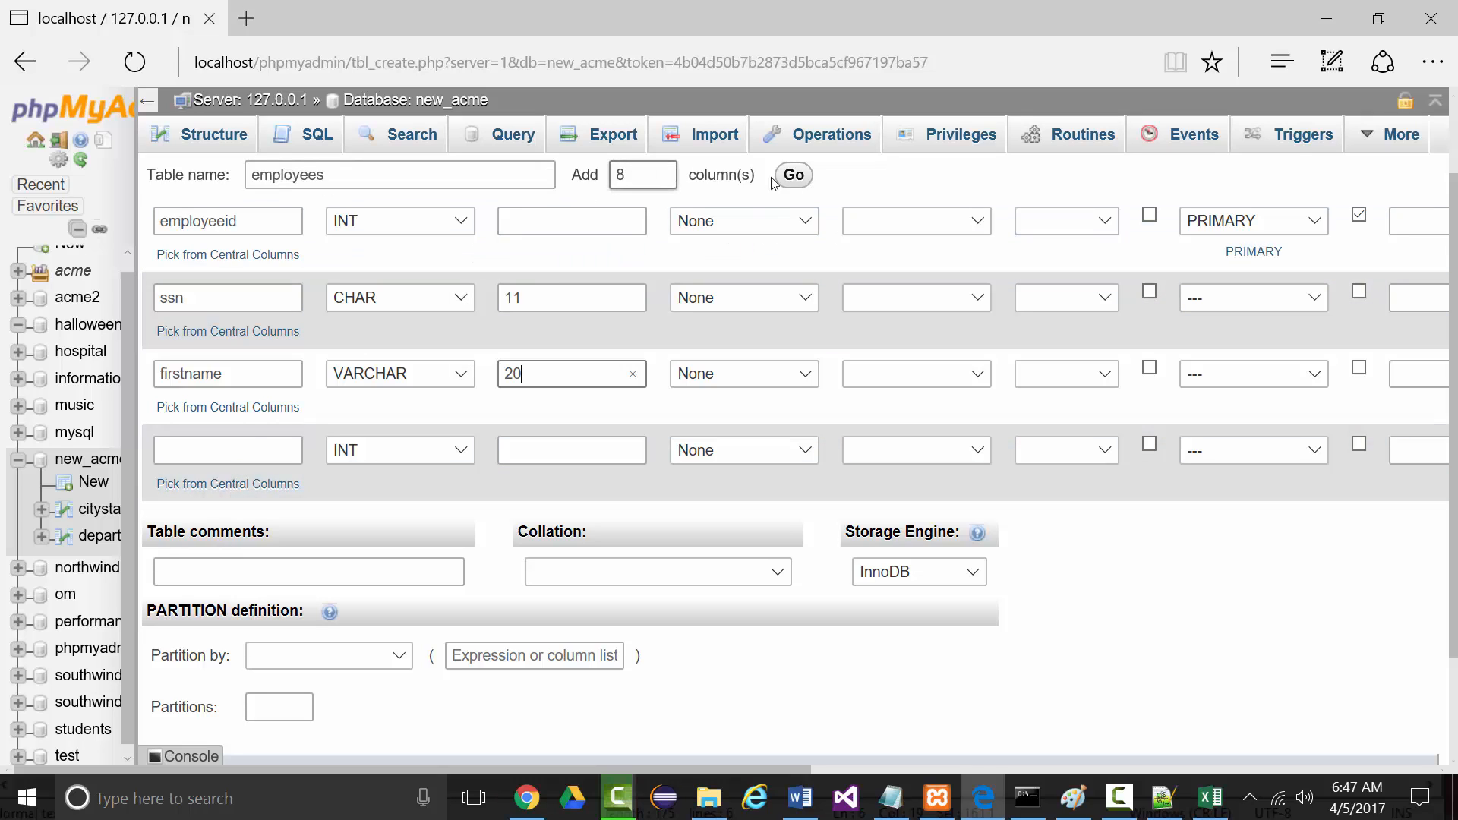
left_click(794, 176)
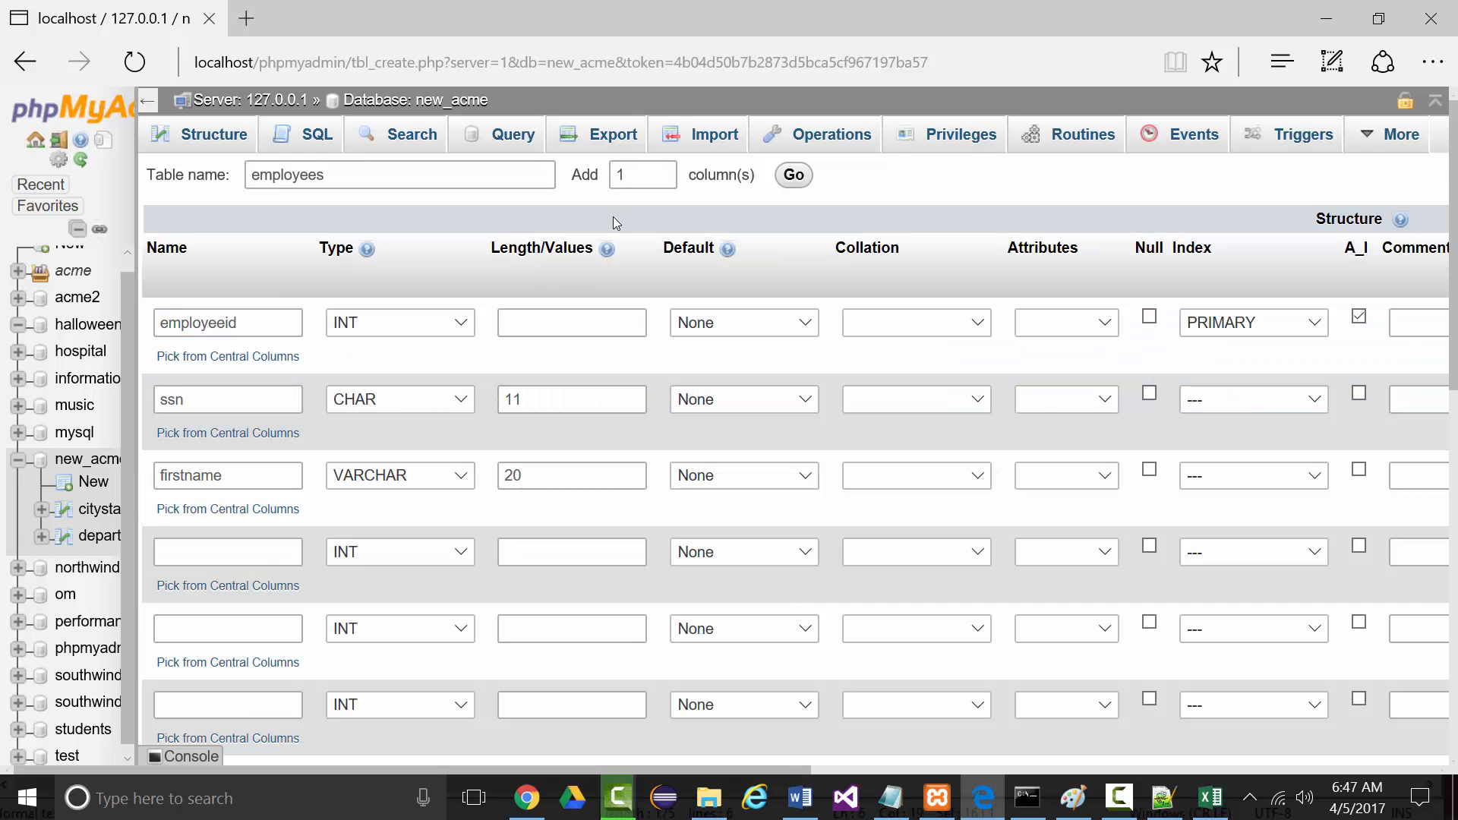
- Define the fourth column as mi with type CHAR and length 1, and allow it to be null
scroll(453, 334, "down", 1)
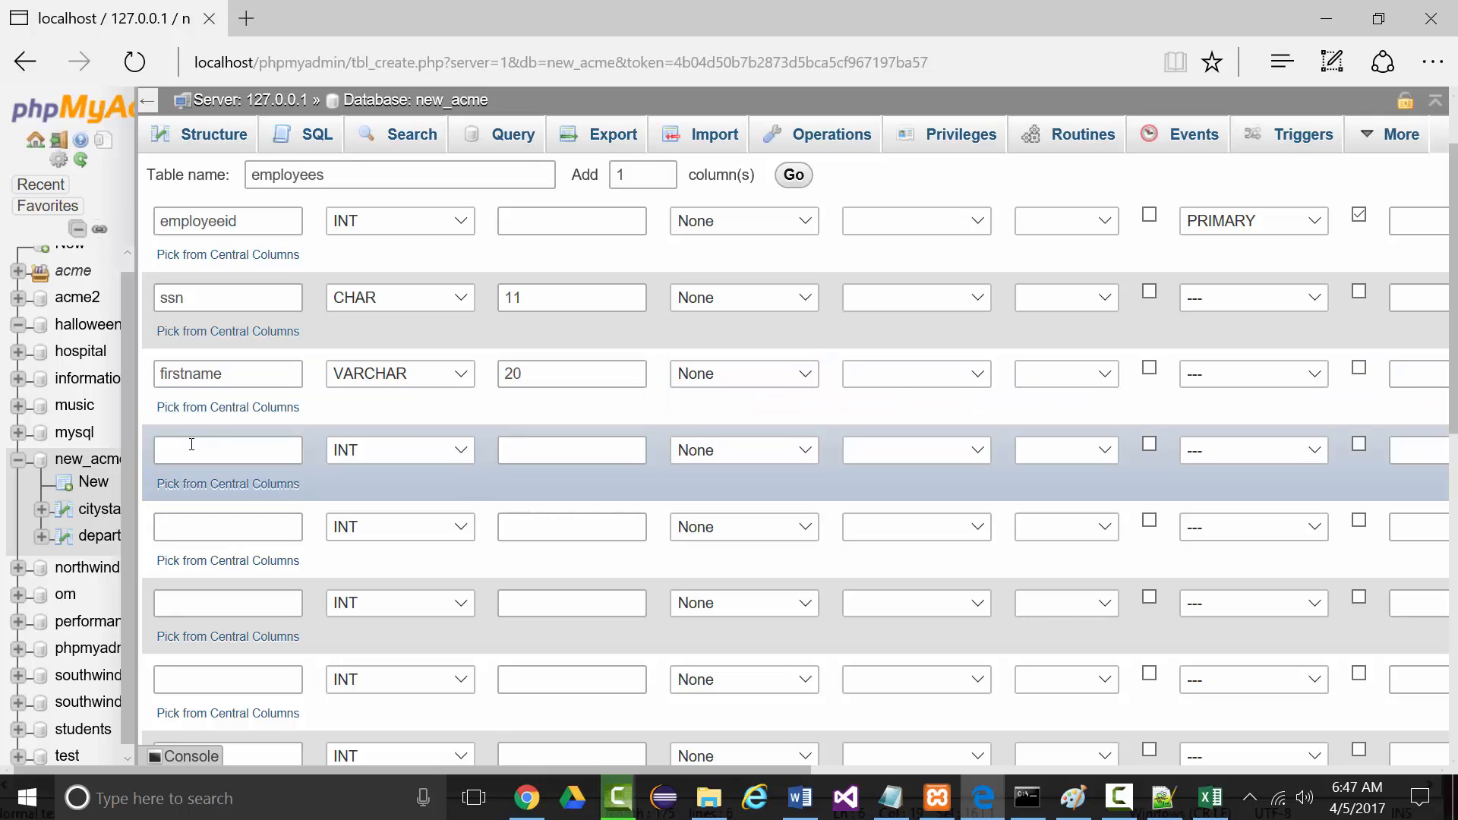
left_click(193, 451)
type("mi")
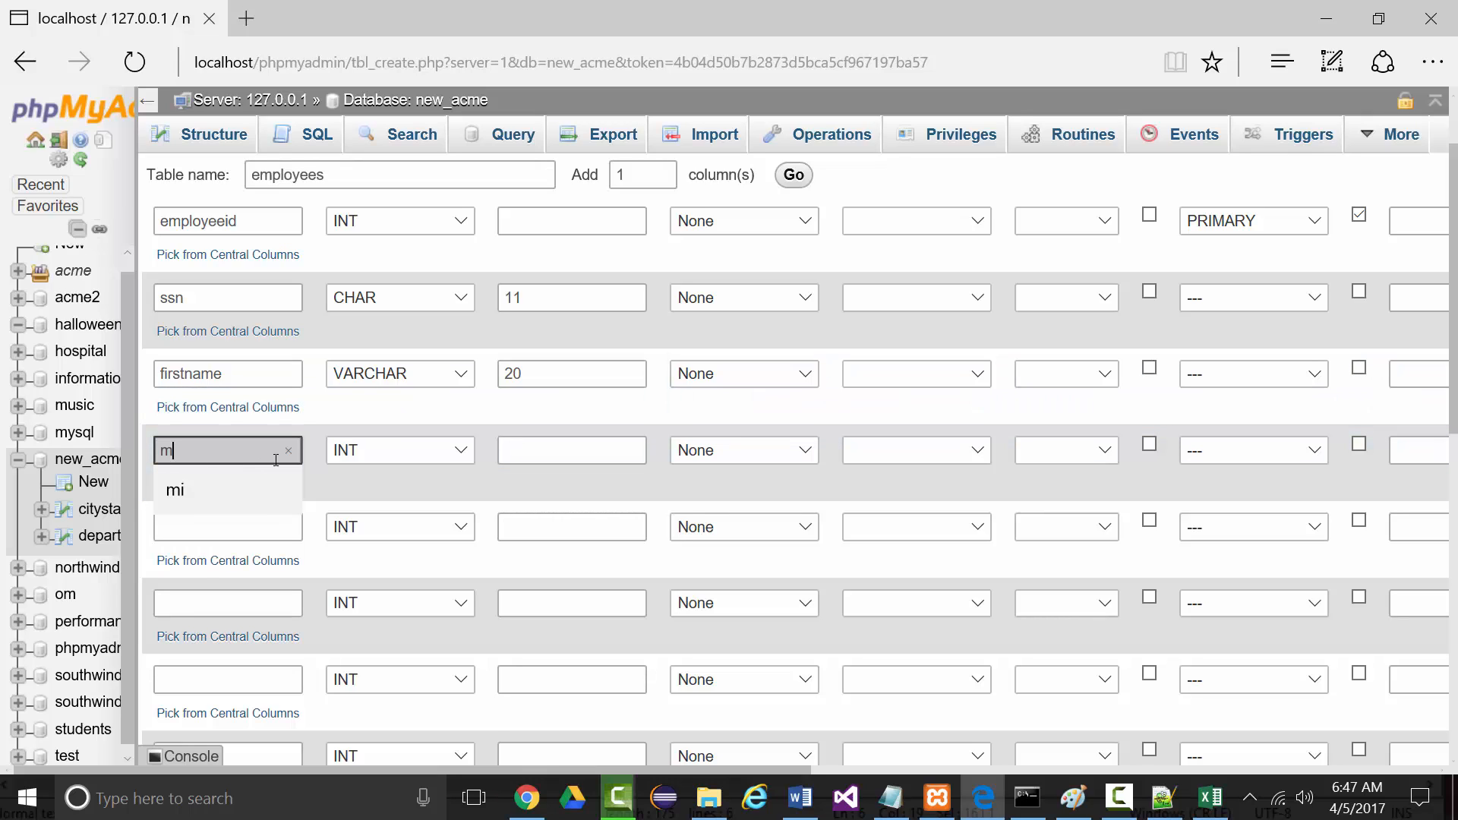
left_click(461, 451)
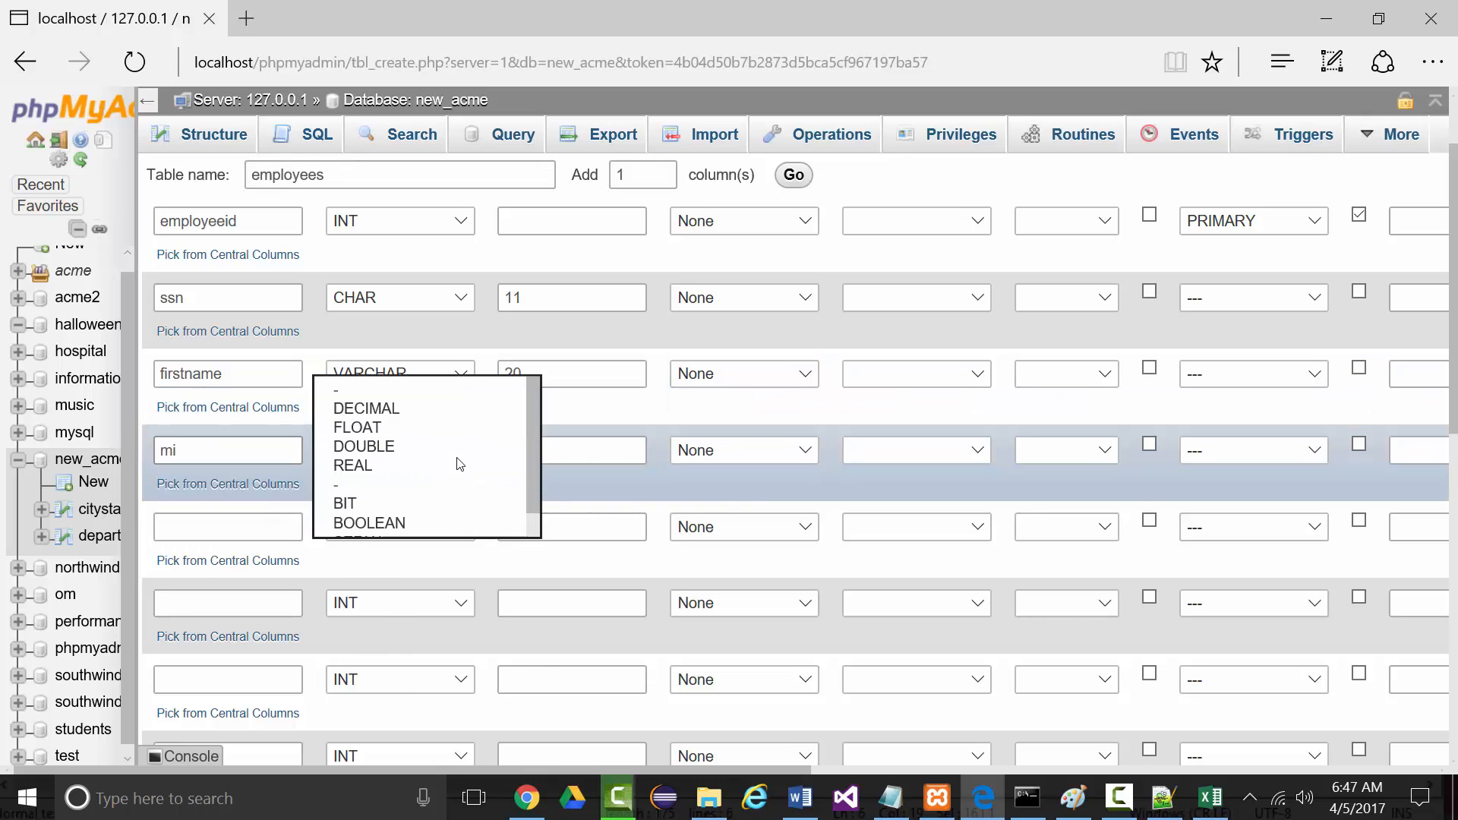
left_click(380, 696)
left_click(507, 453)
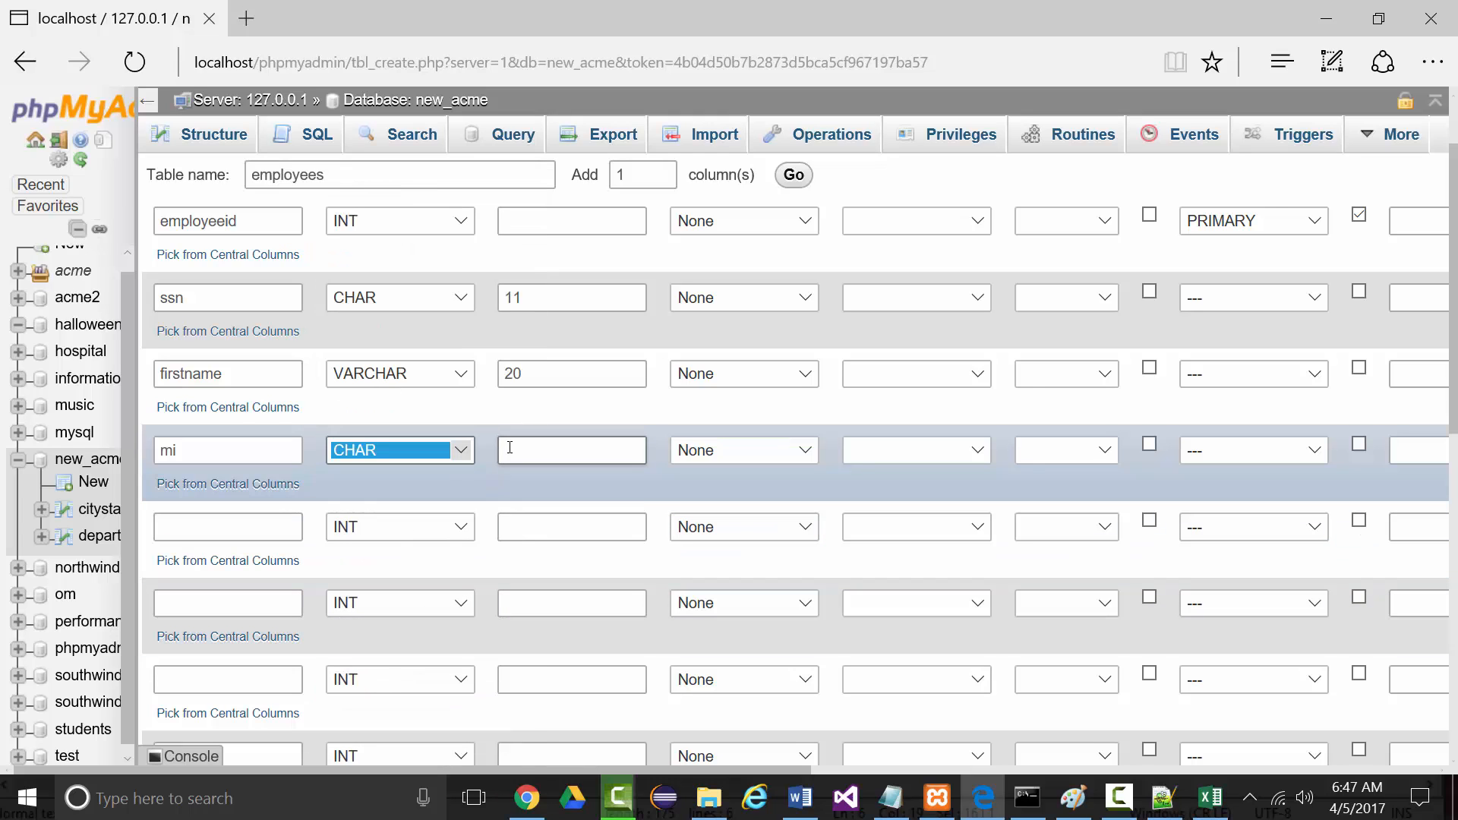
type("1")
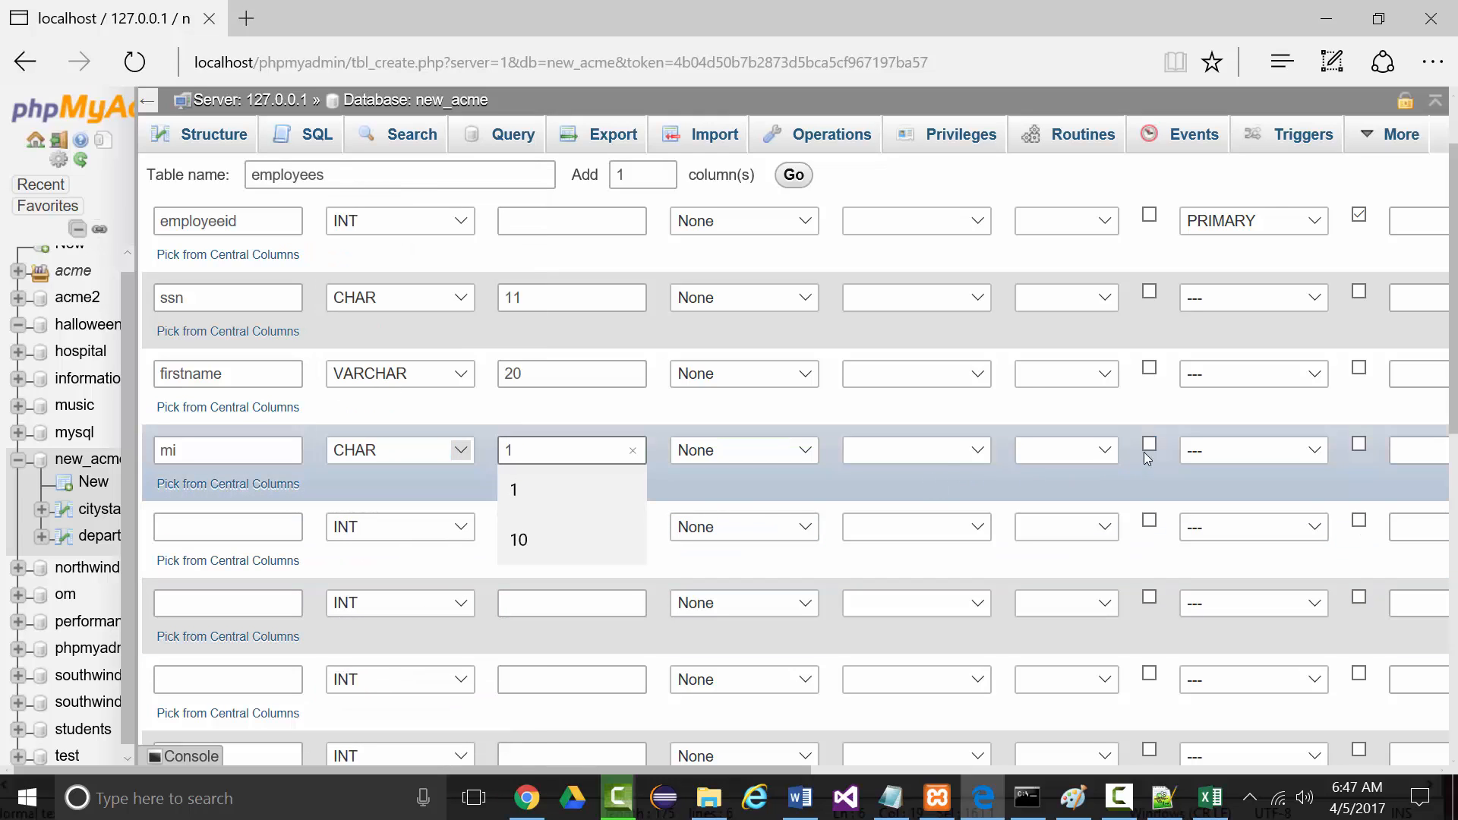
scroll(1068, 434, "up", 1)
scroll(1111, 494, "down", 2)
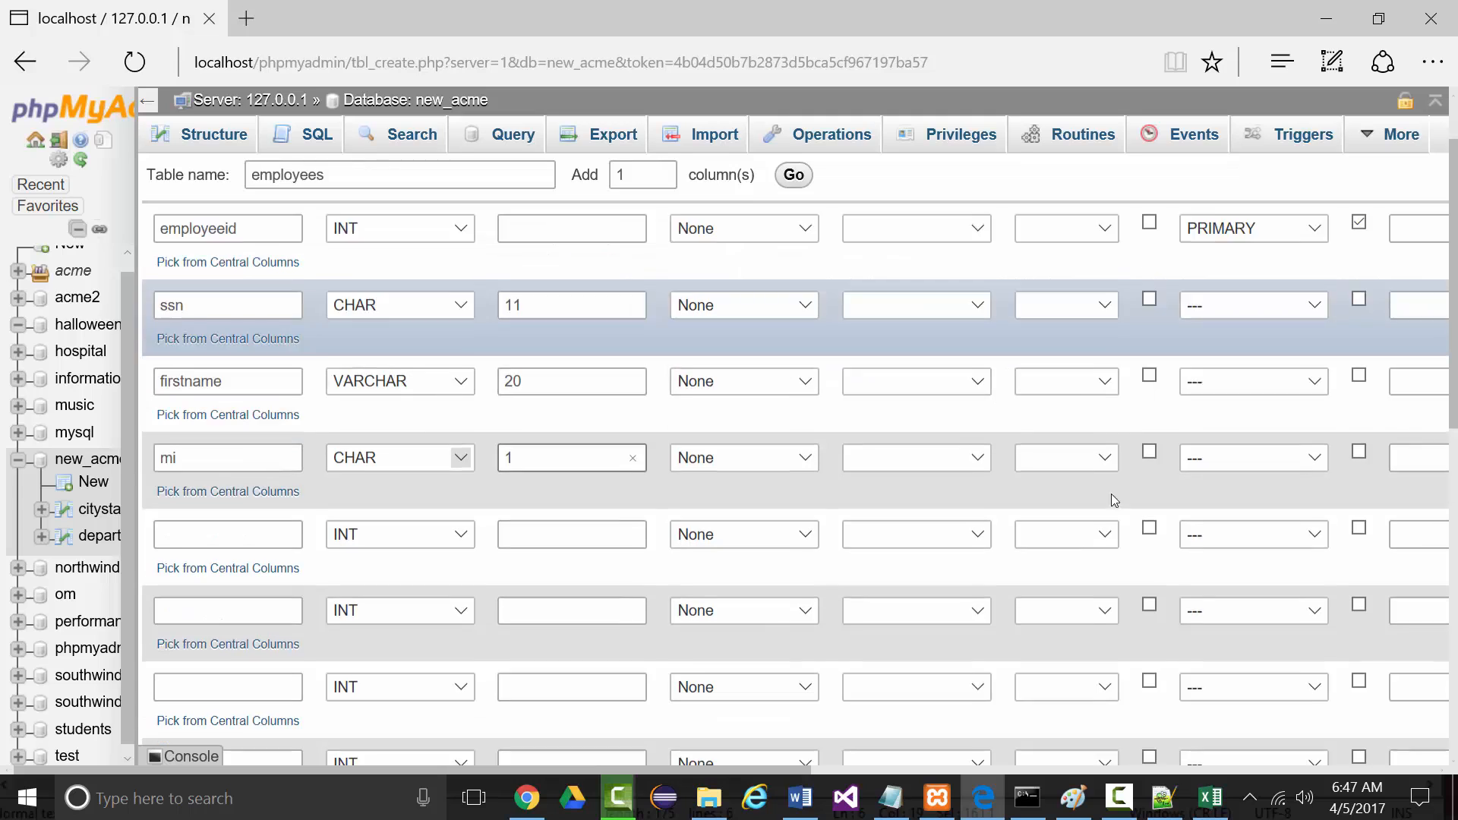
left_click(1149, 342)
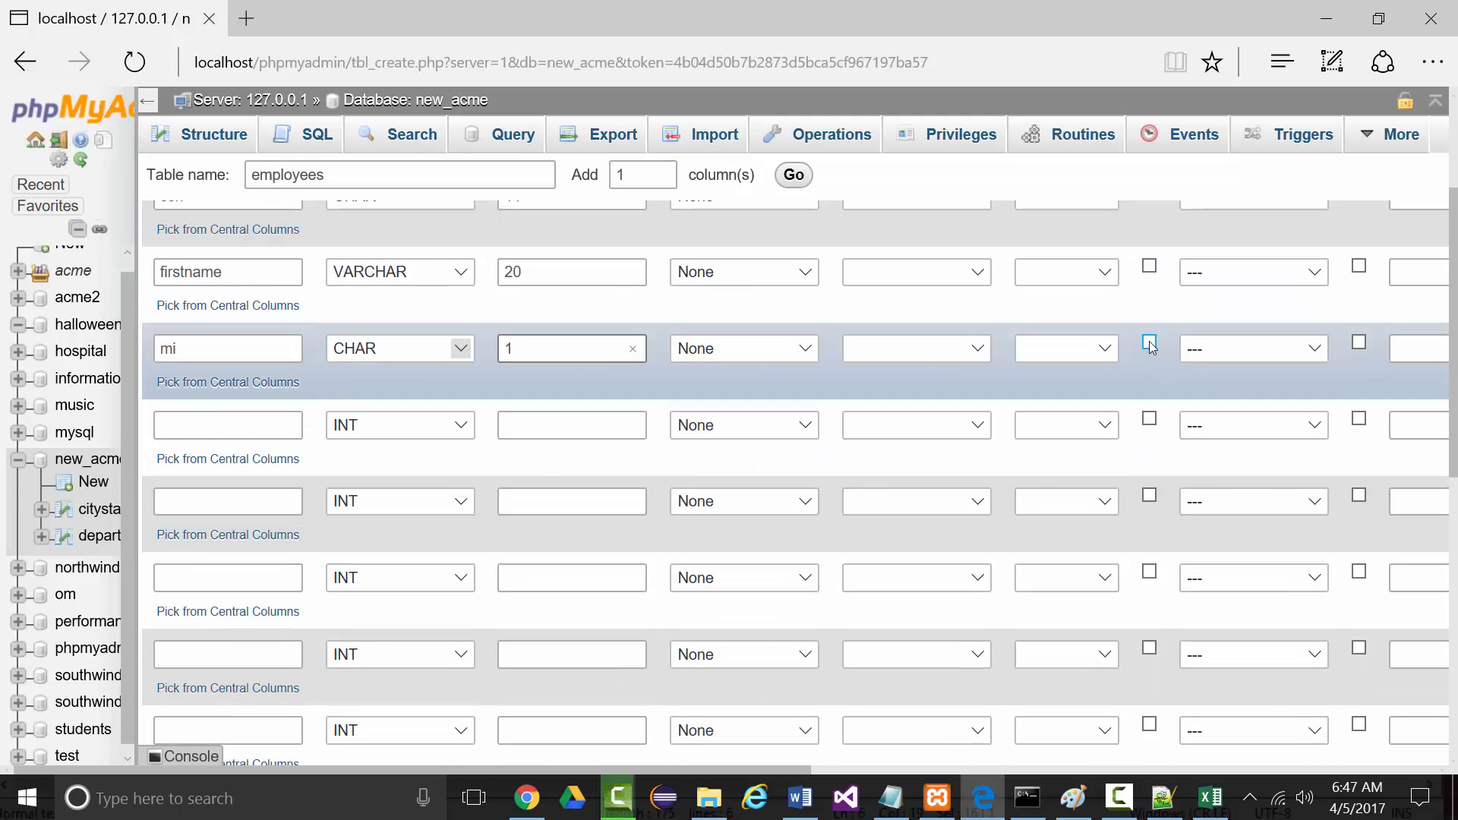
- Define the fifth column as lastname with type VARCHAR and length 20
left_click(195, 424)
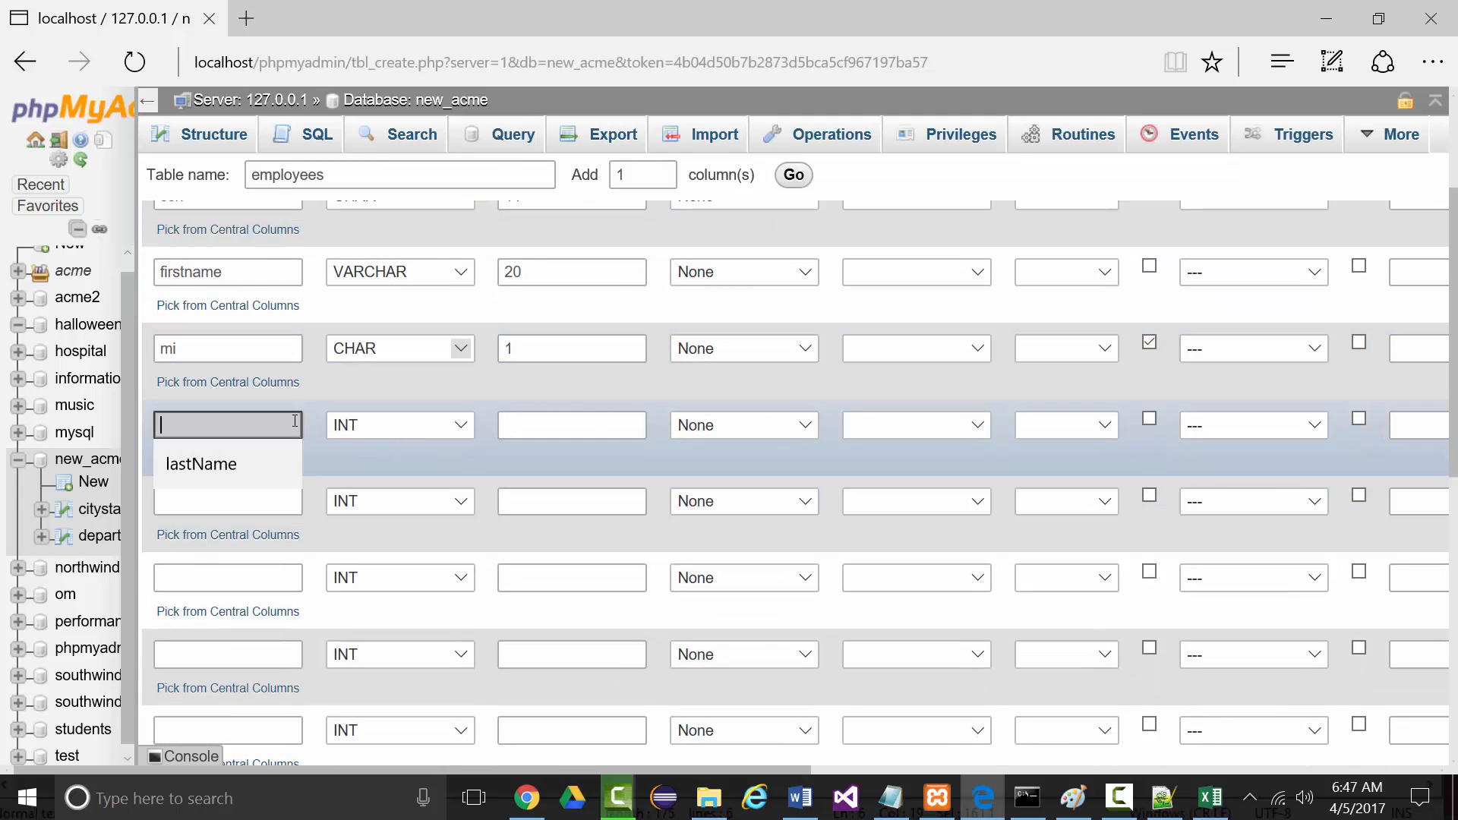
type("lastname")
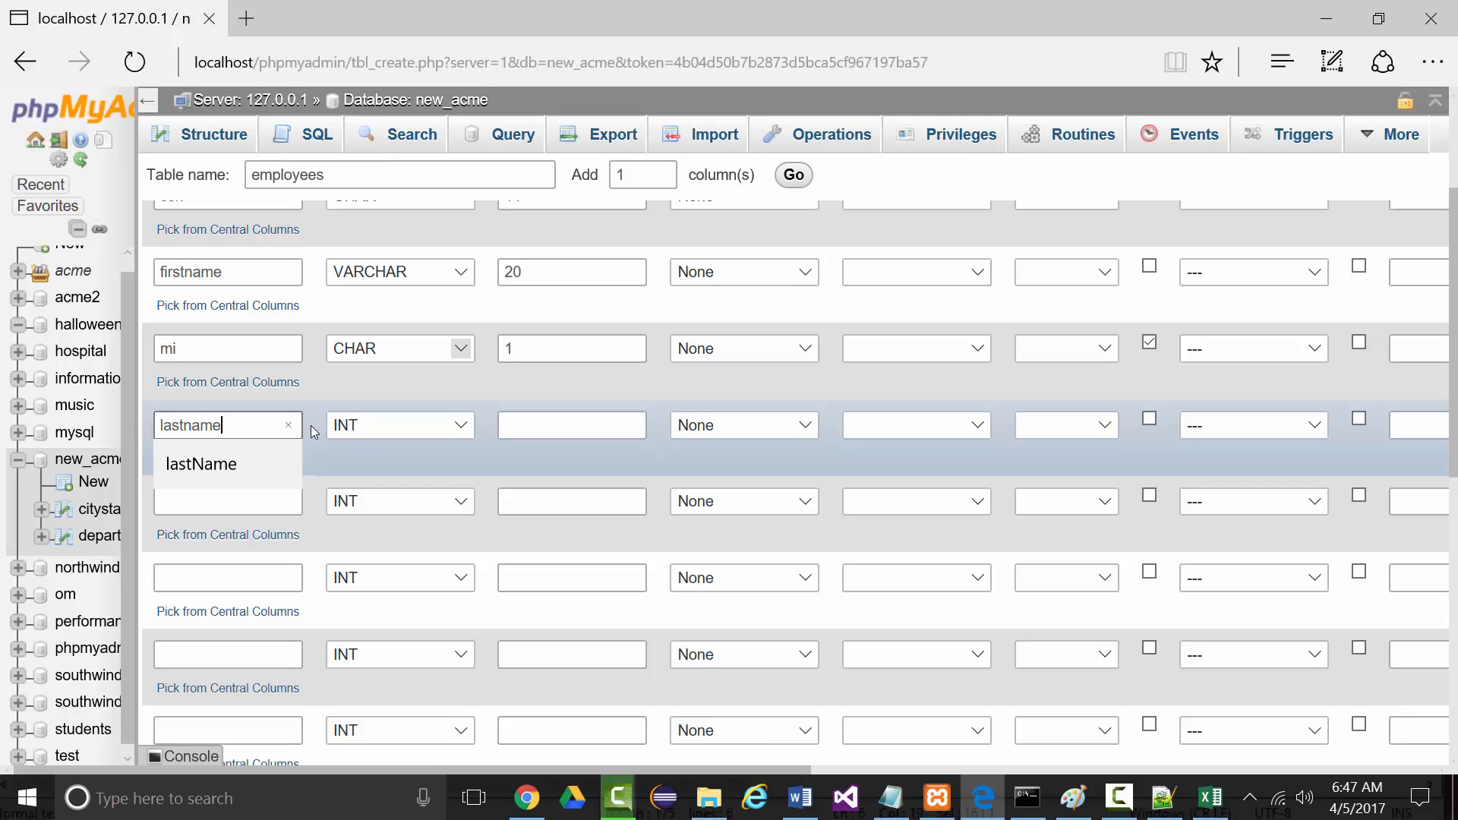
left_click(455, 425)
left_click(454, 428)
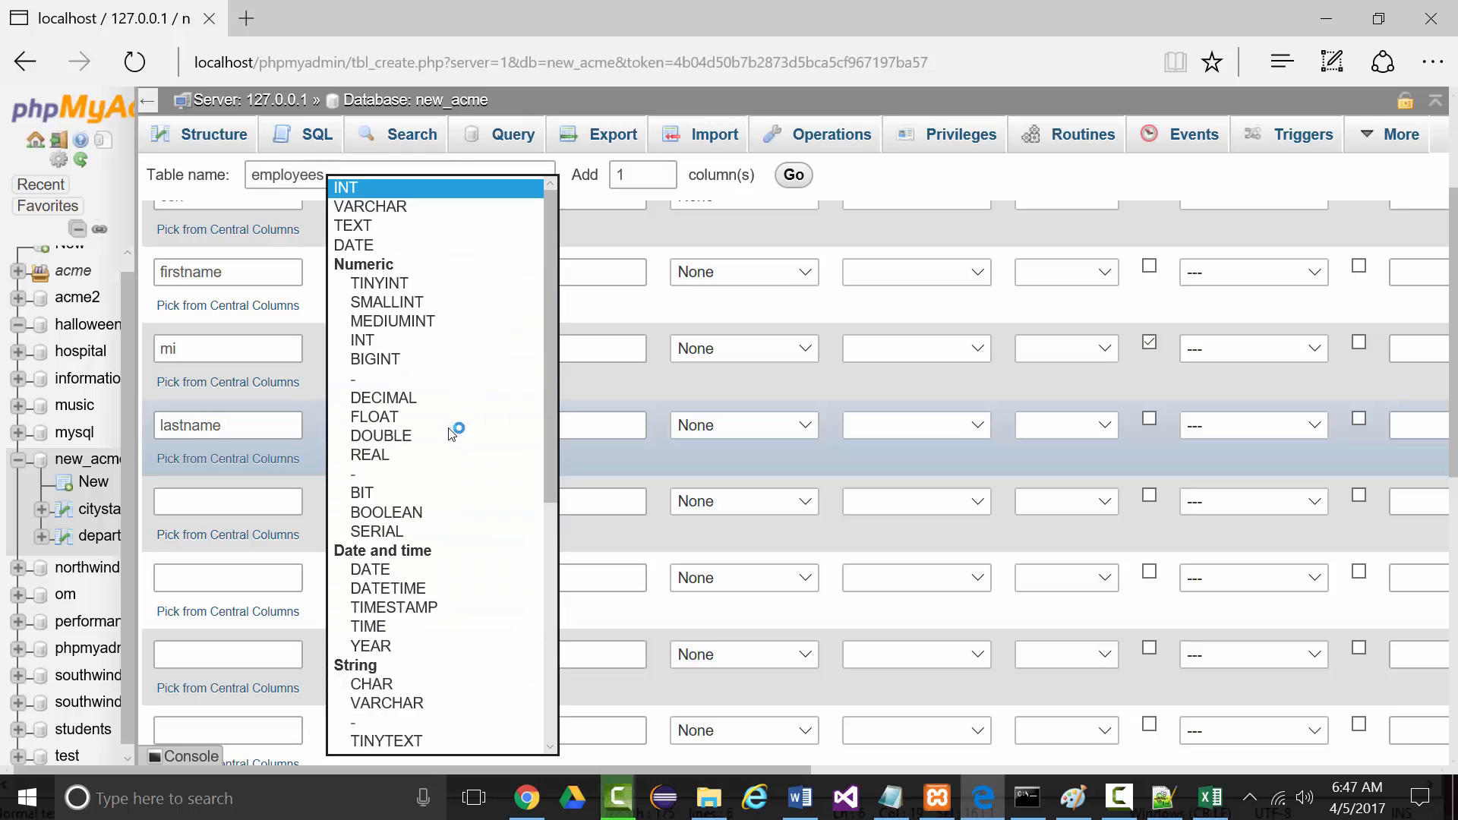
left_click(385, 702)
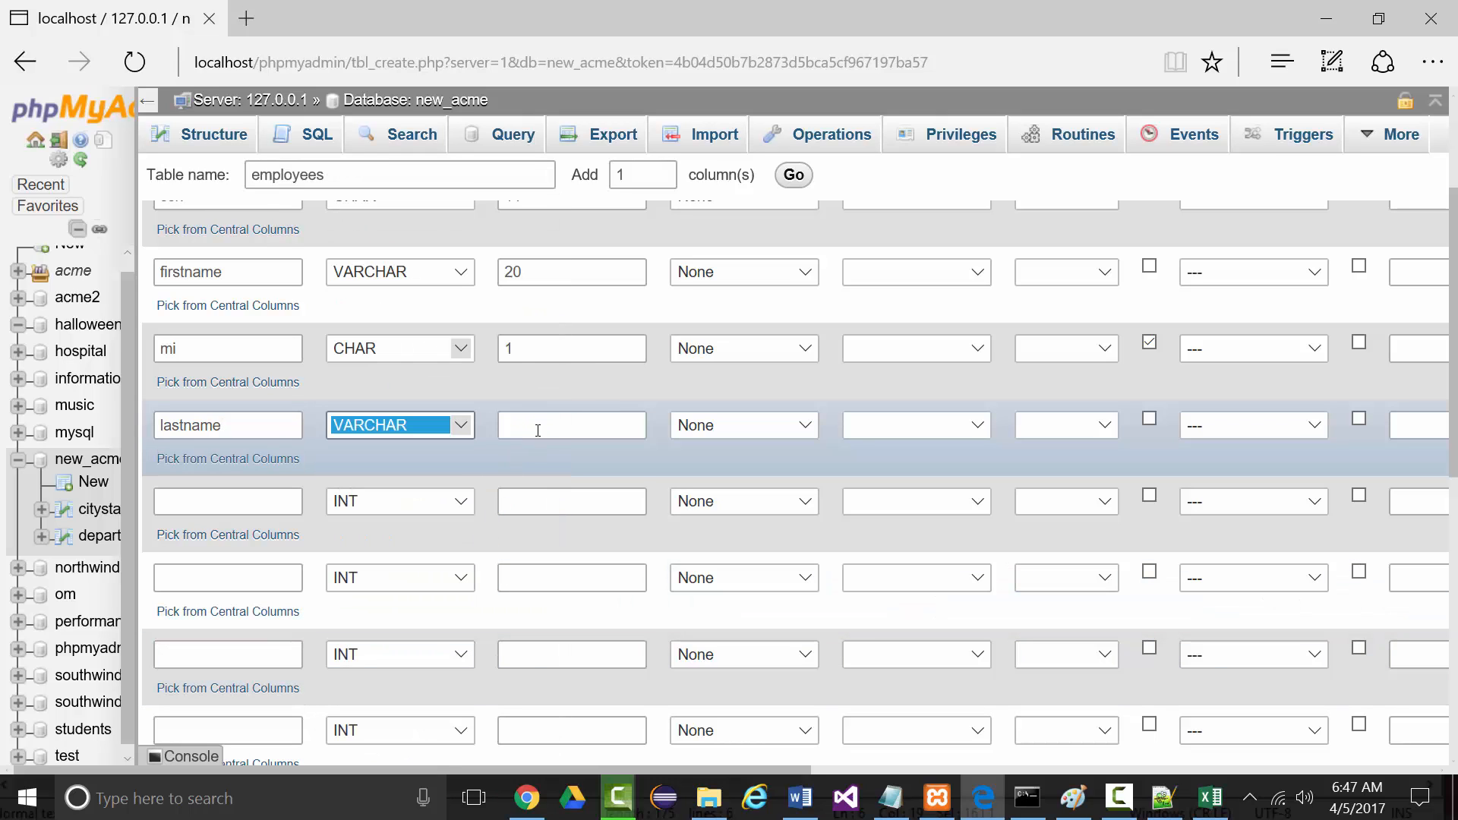
left_click(530, 432)
type("20")
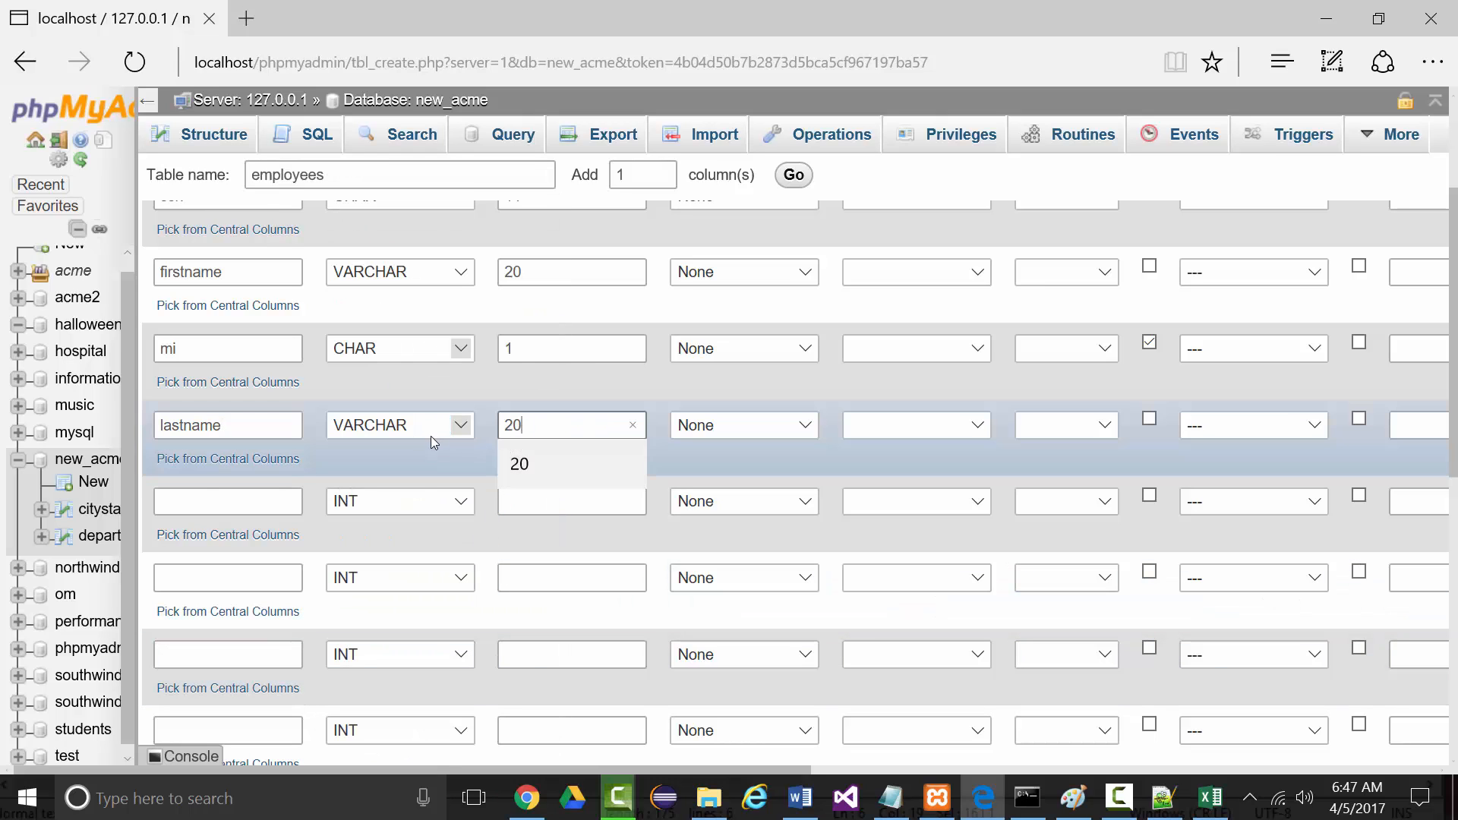
- Define the sixth column as address with type VARCHAR and length 40
left_click(238, 499)
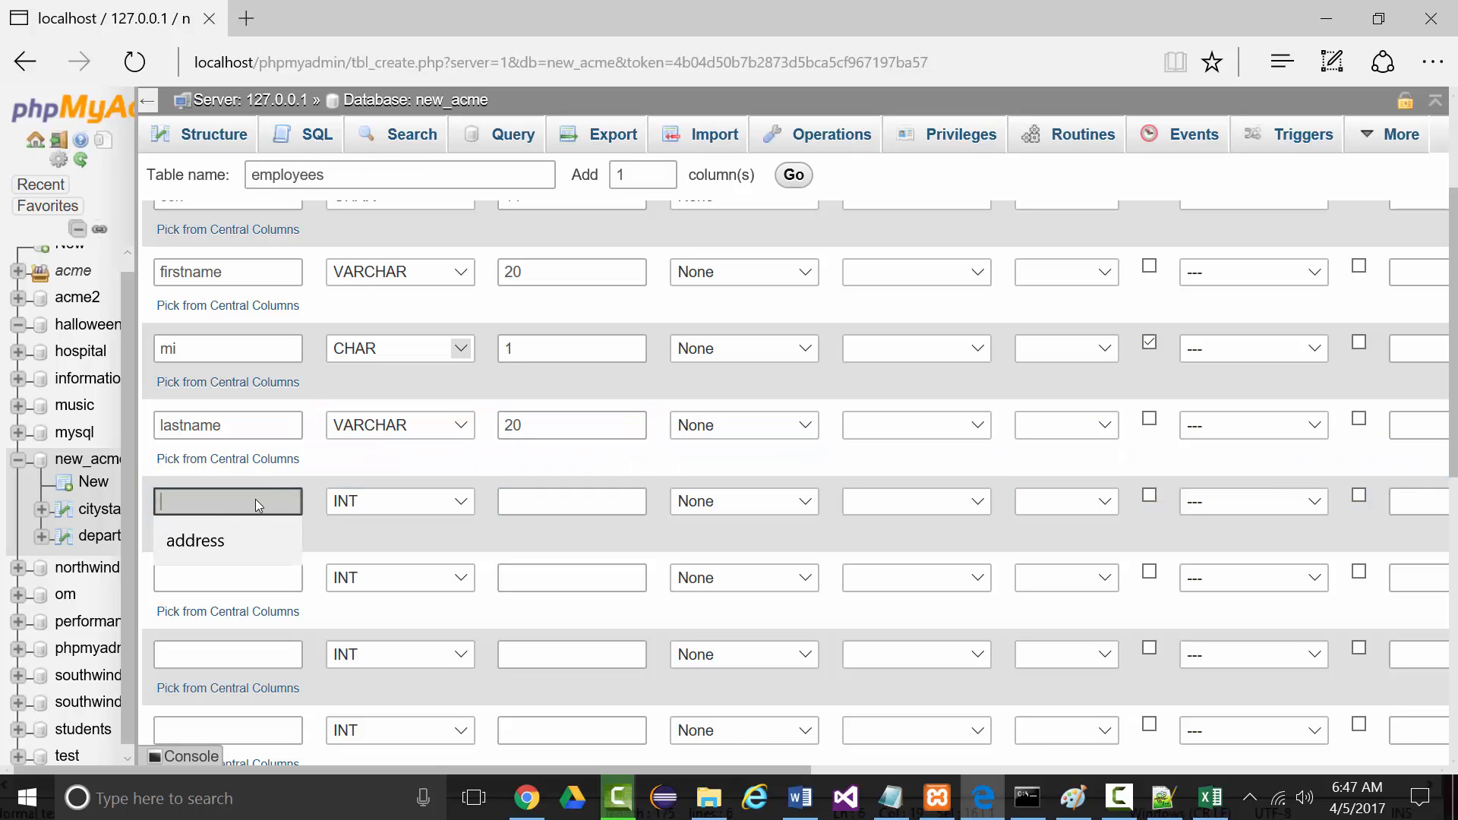
scroll(244, 486, "up", 3)
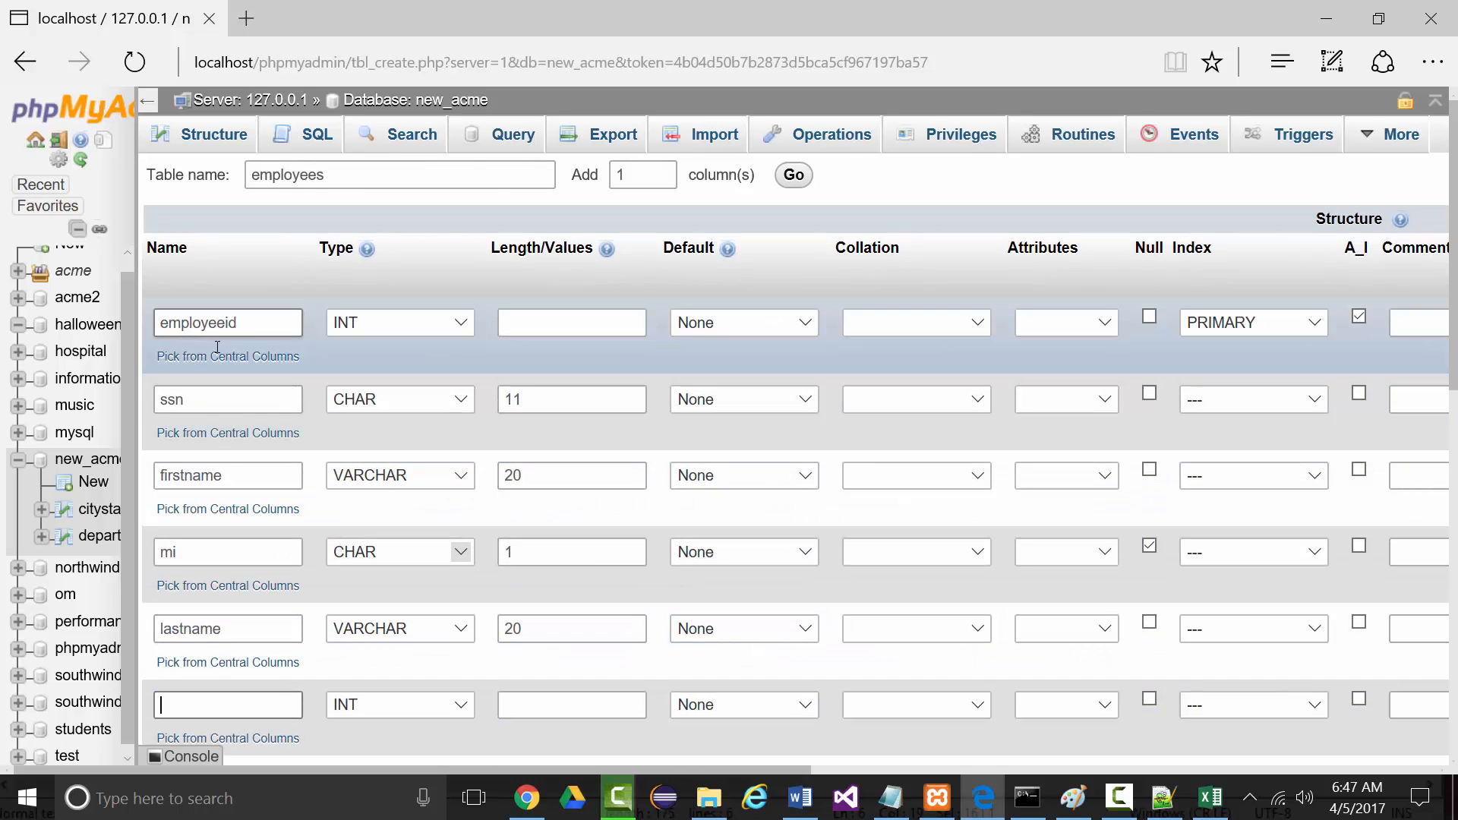
scroll(231, 547, "down", 3)
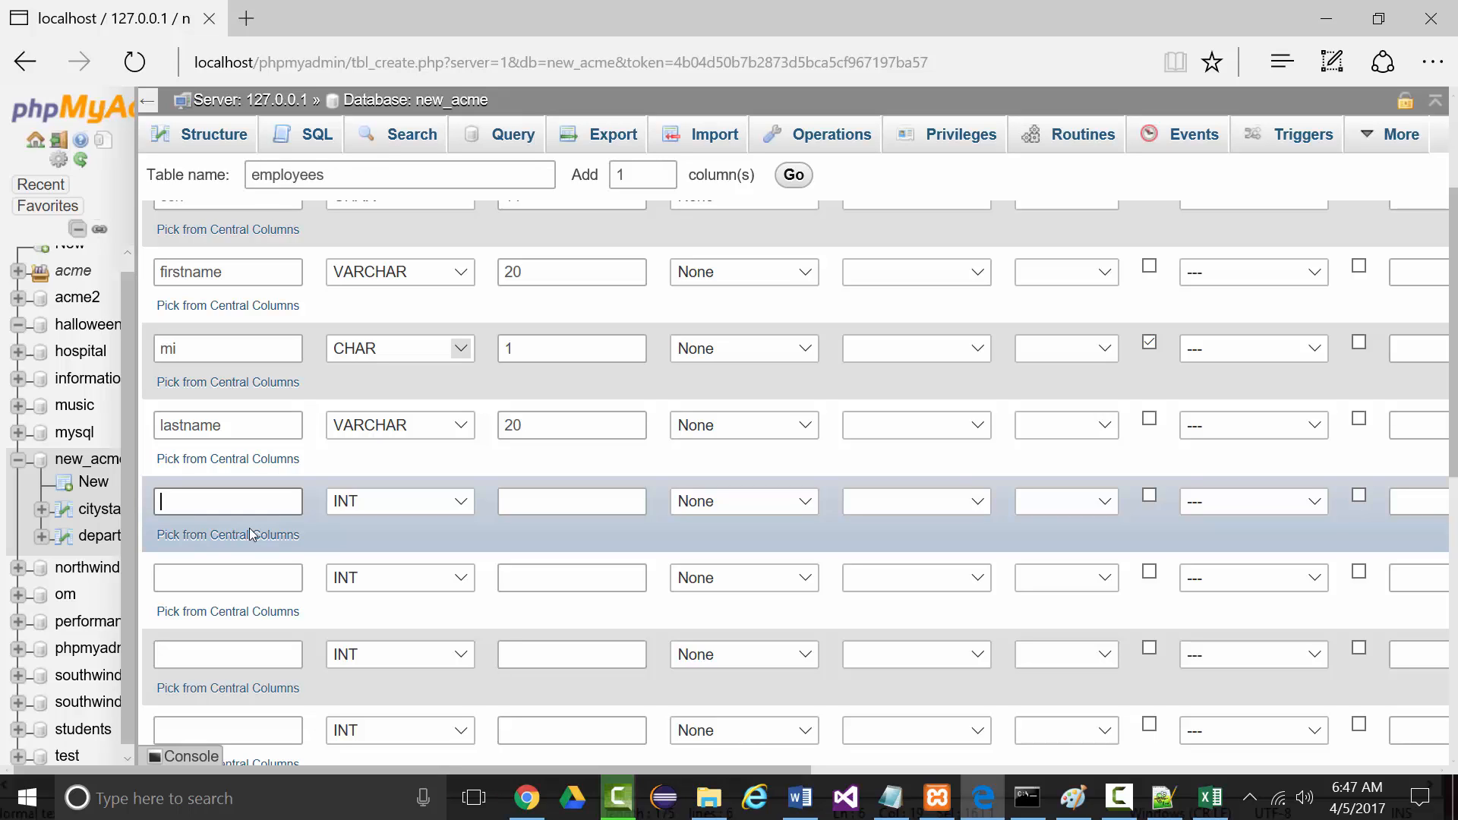
type("a")
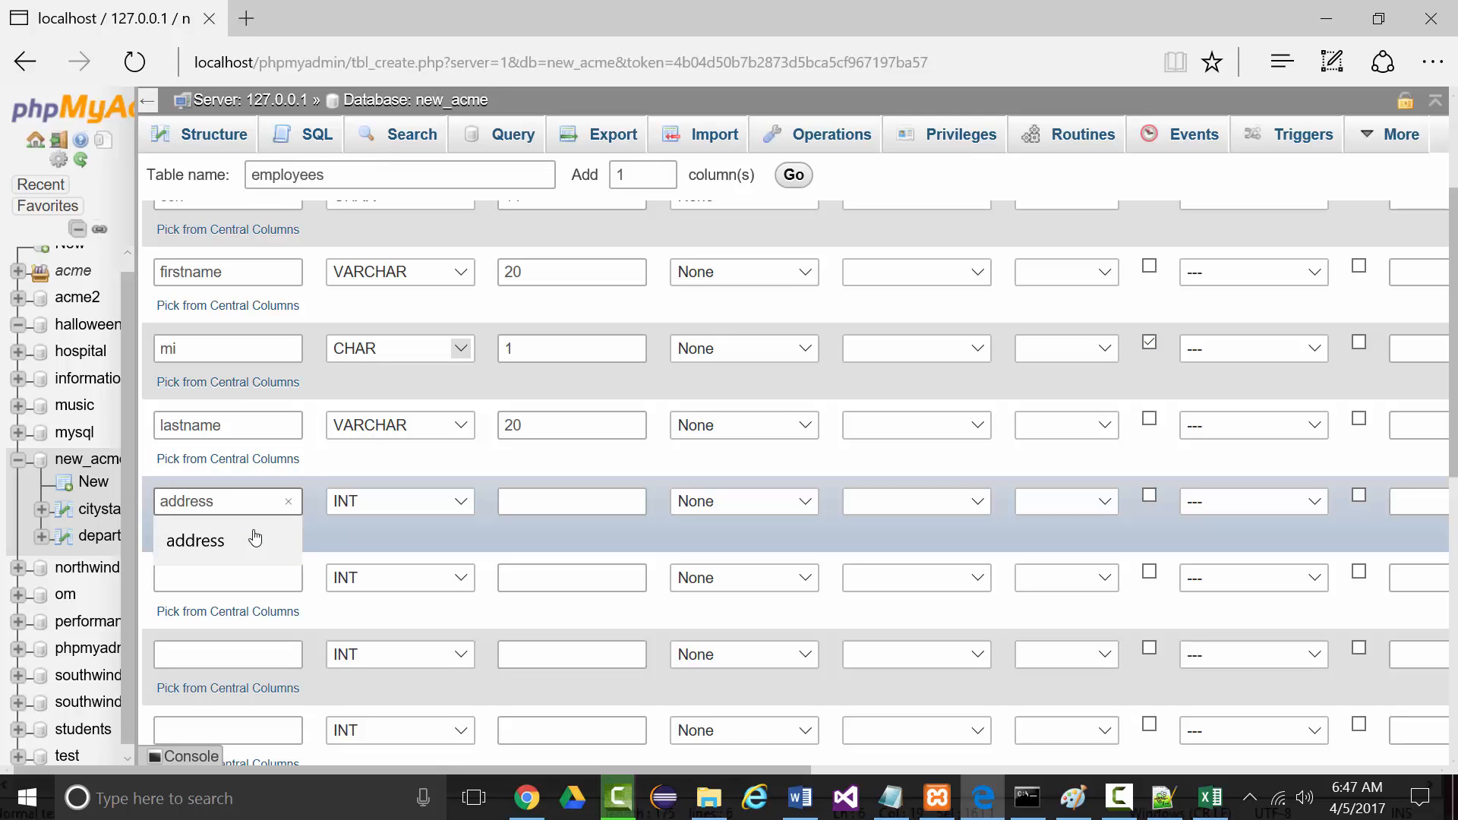
type("ddress")
left_click(464, 501)
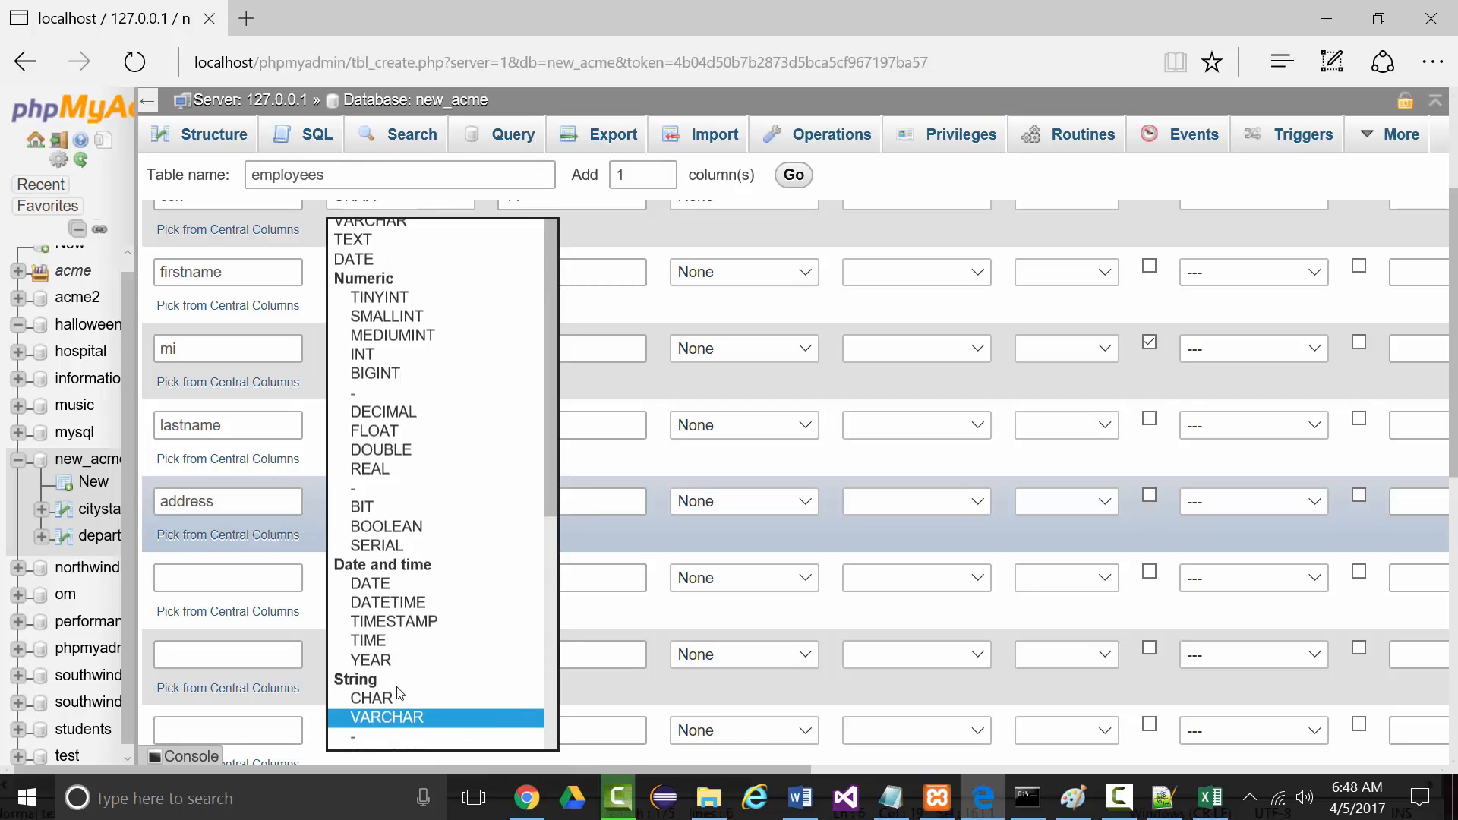
left_click(387, 718)
left_click(551, 503)
type("40")
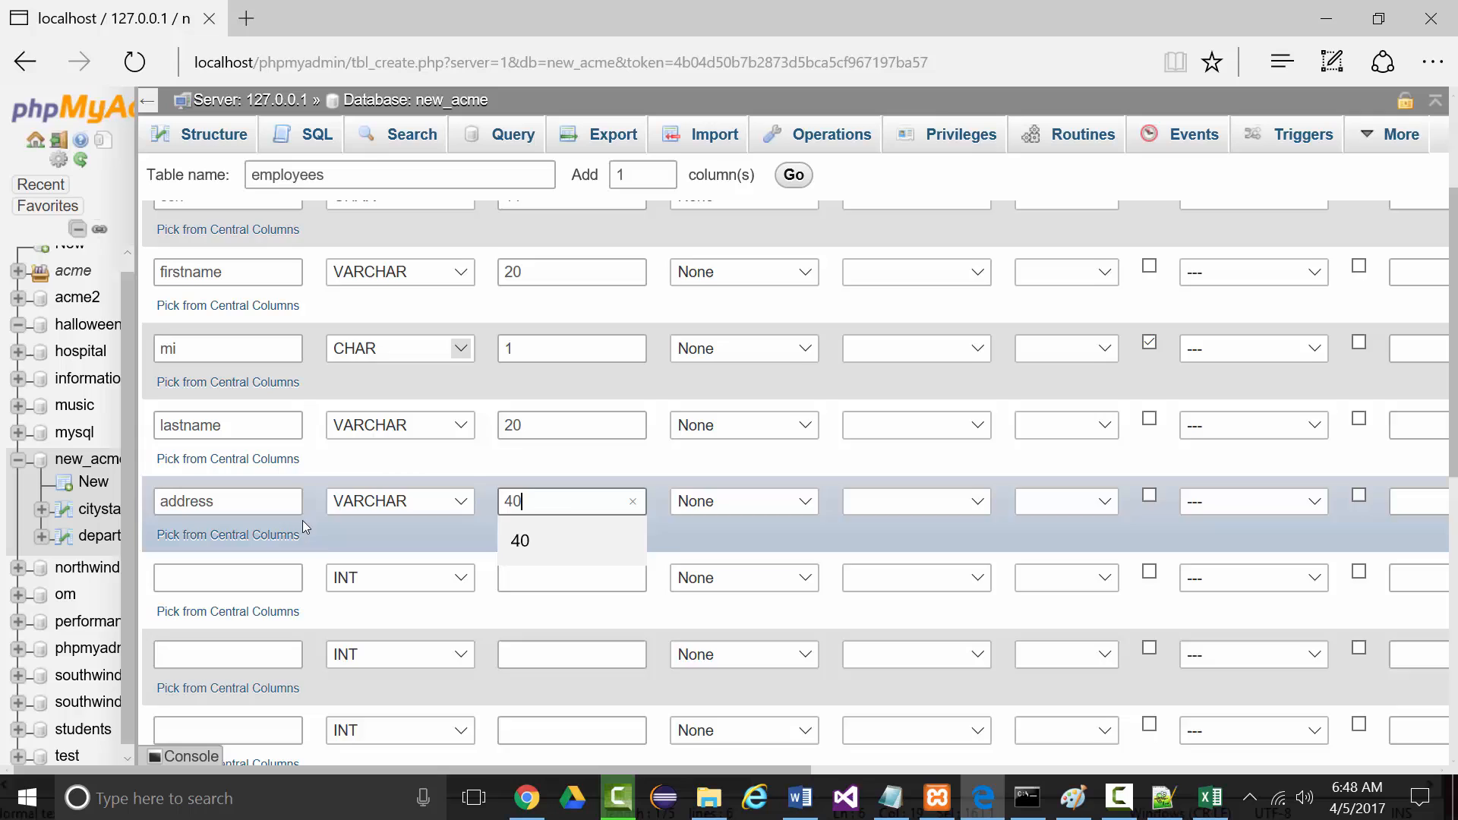
- Define the seventh column as zip with type VARCHAR and length 10
scroll(274, 547, "up", 2)
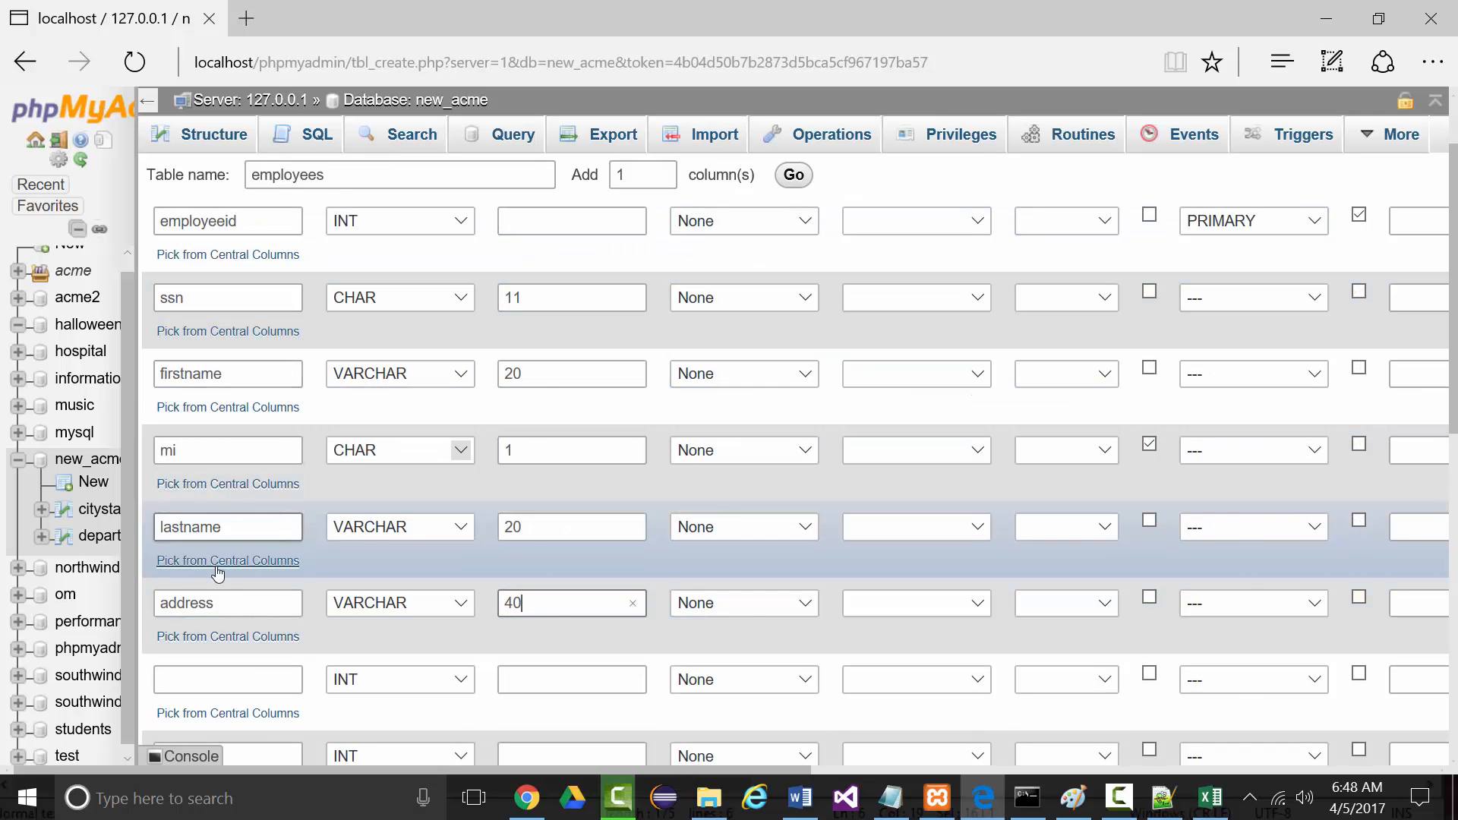
scroll(208, 562, "down", 2)
scroll(223, 489, "down", 2)
left_click(224, 479)
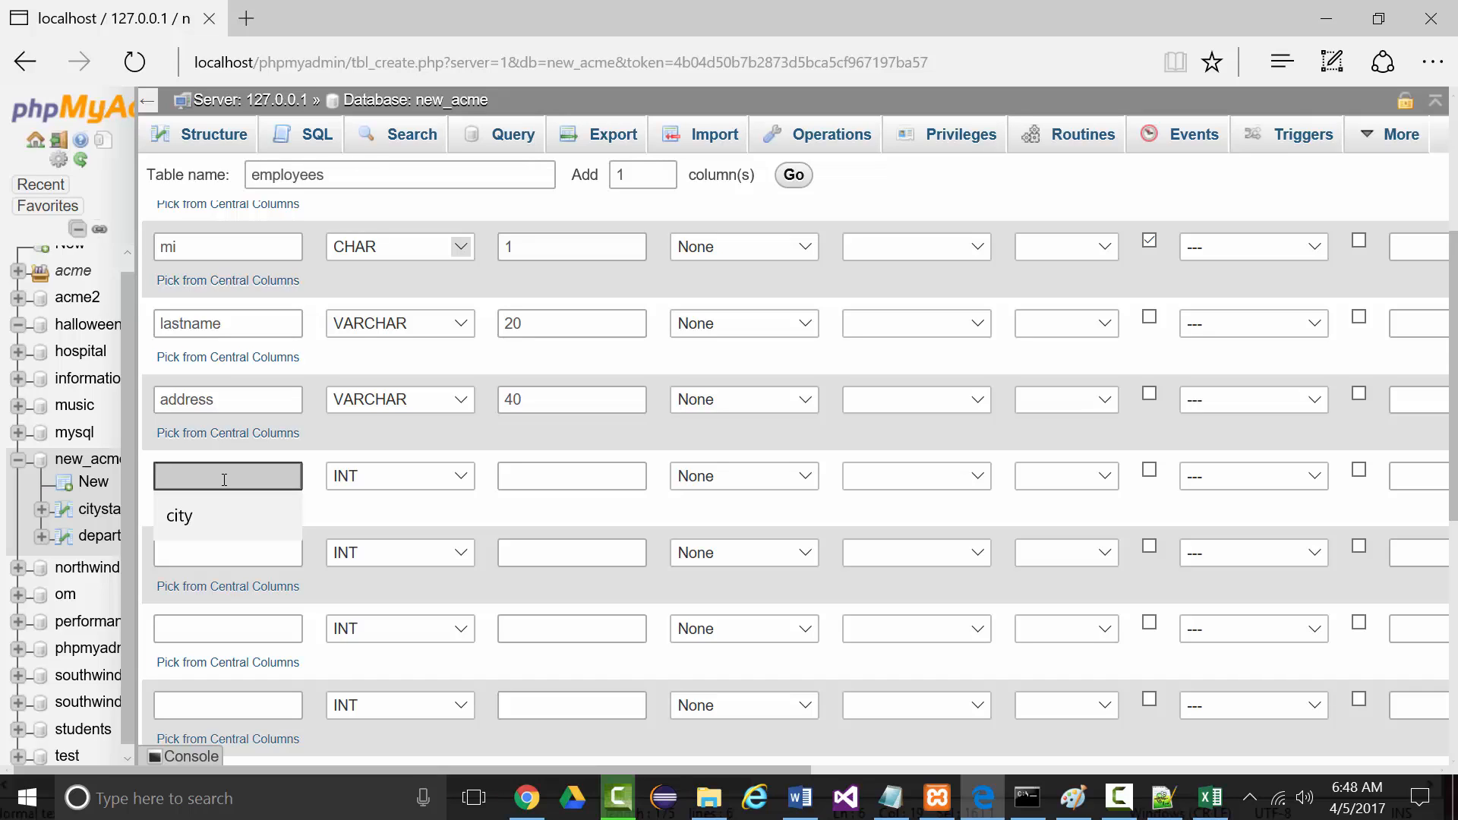
type("zip")
key("Tab")
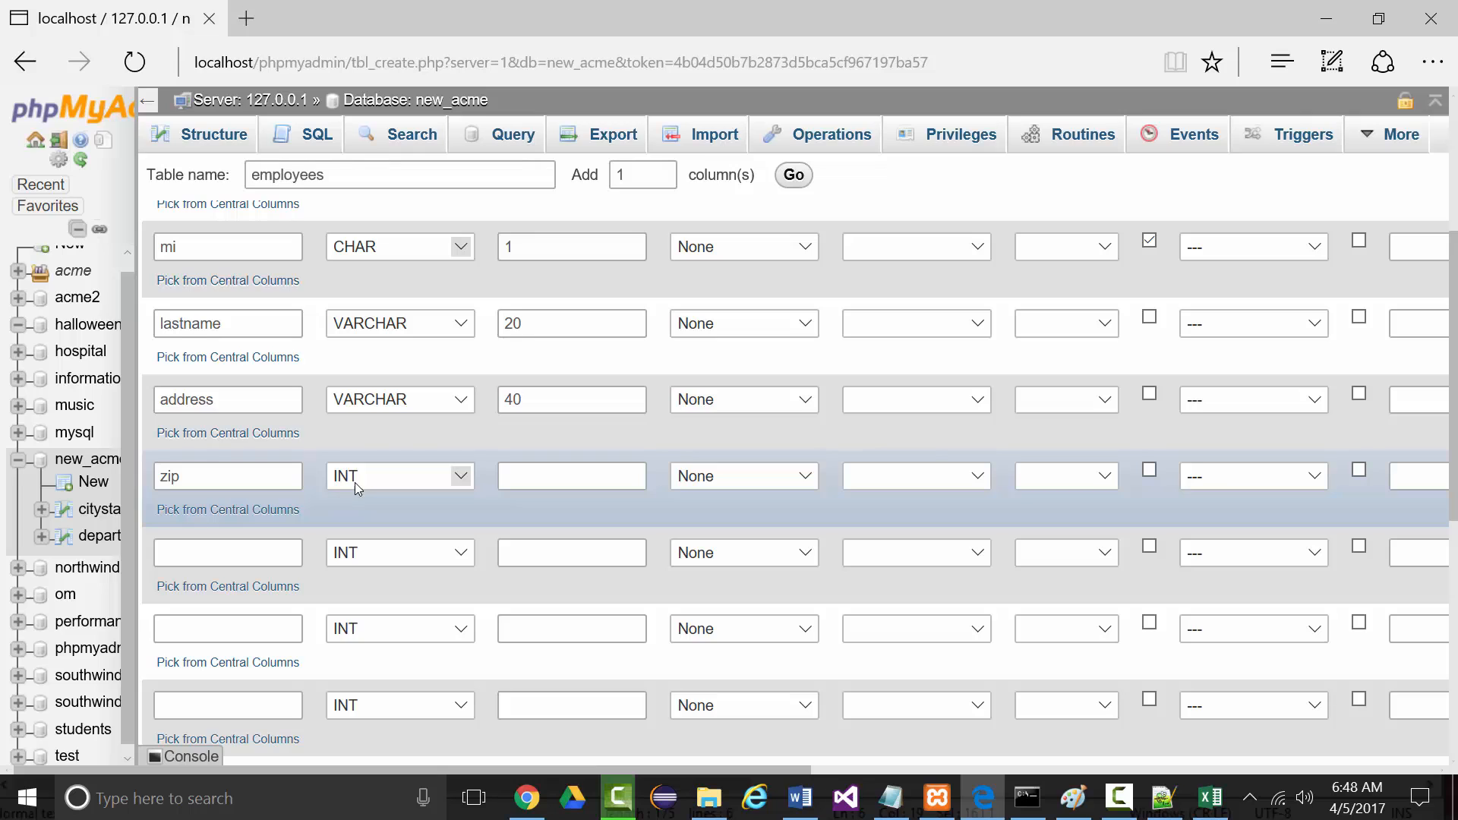
left_click(454, 480)
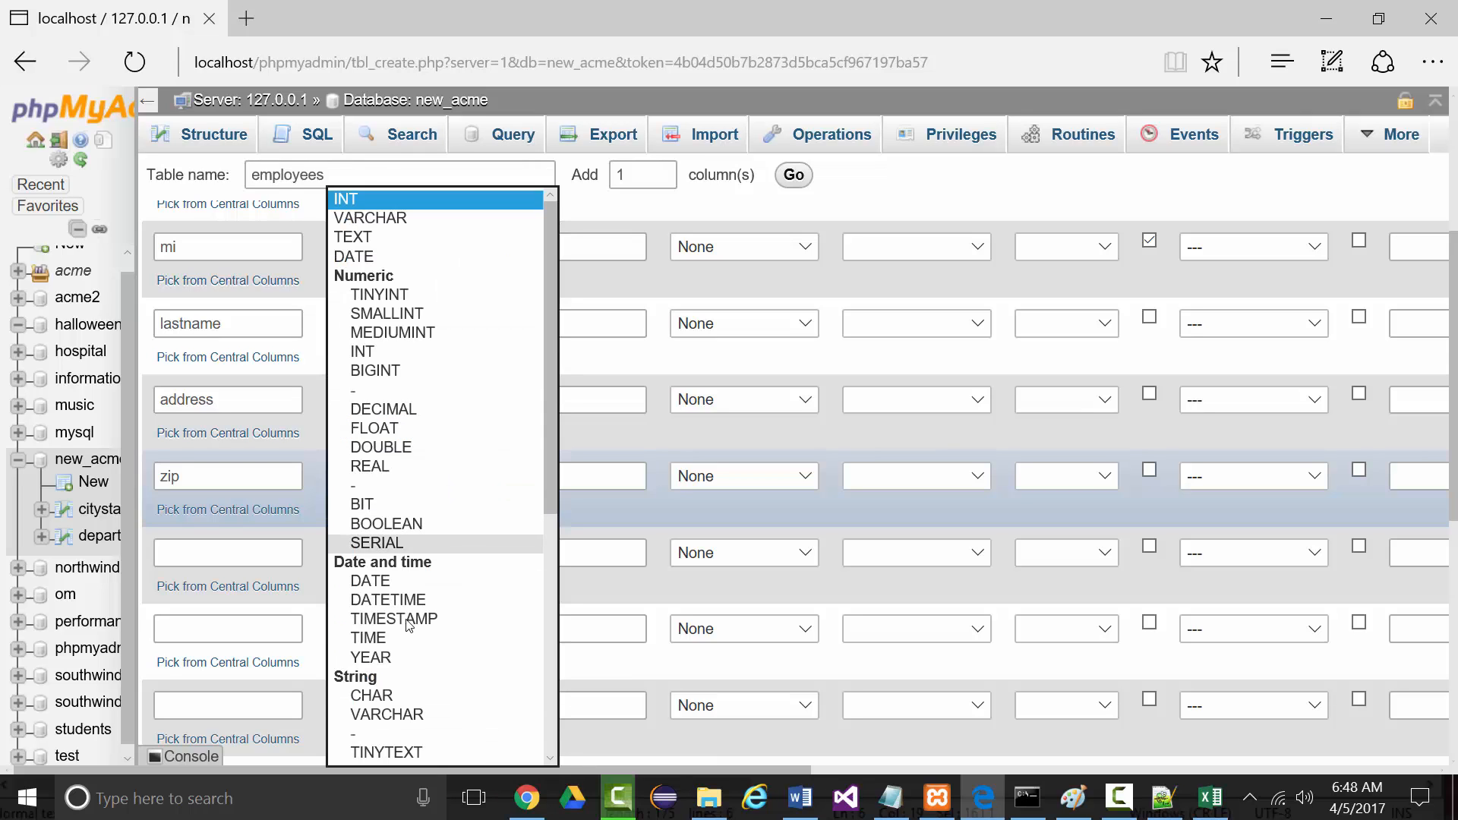
left_click(515, 479)
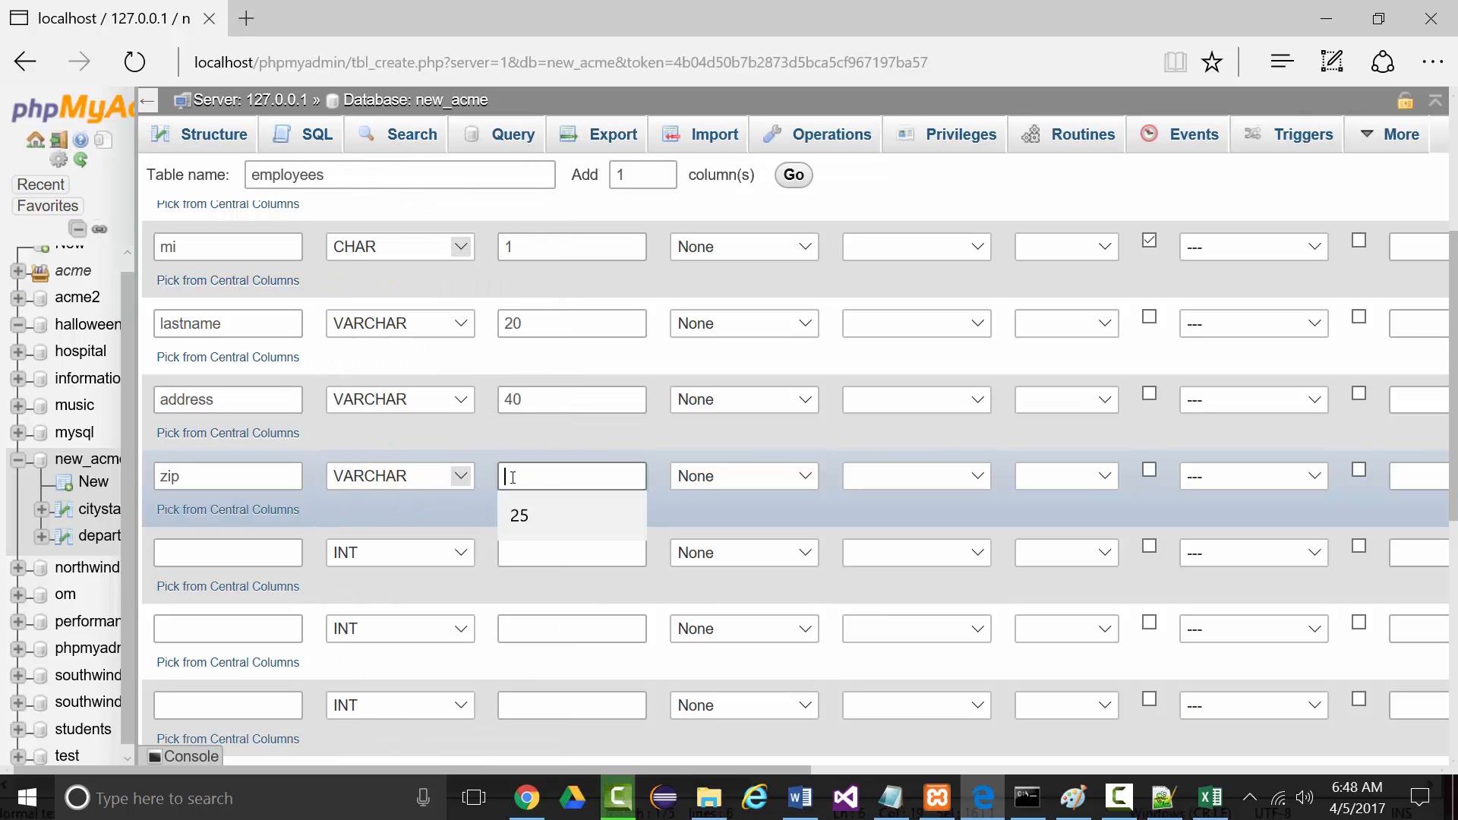
type("10")
- Name the eighth column of the employees table deptnumber
left_click(213, 550)
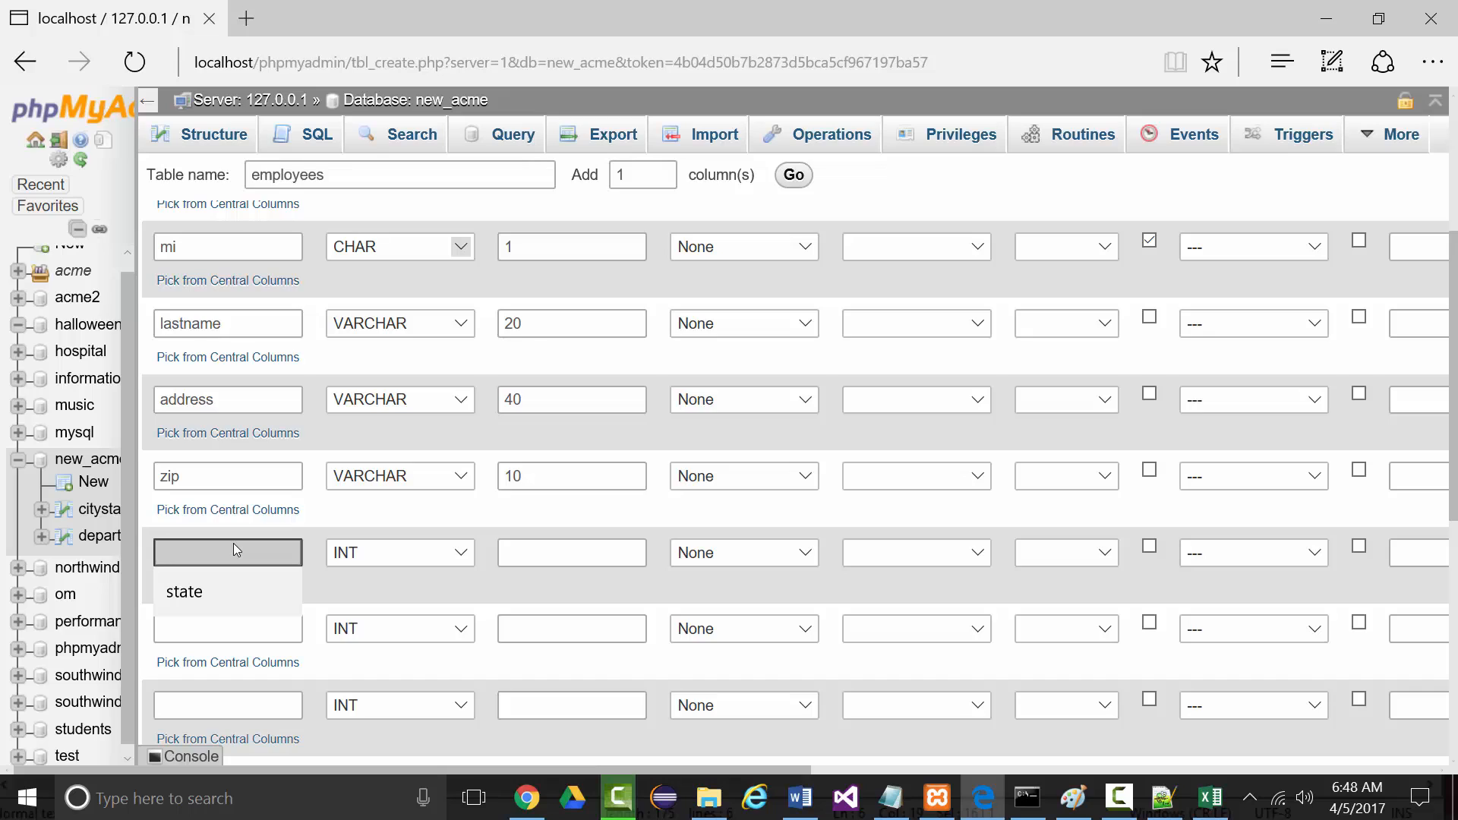
type("dept")
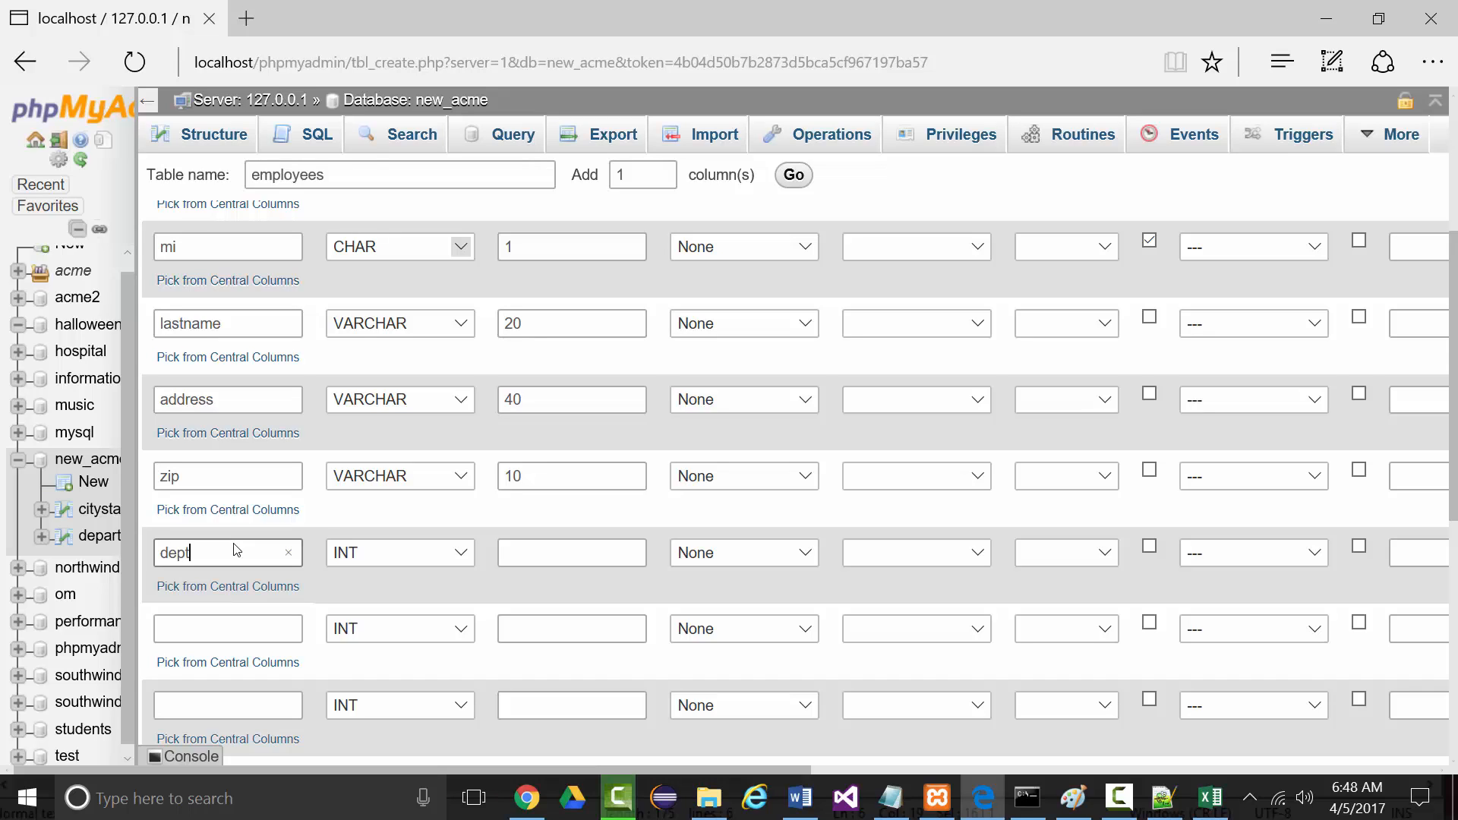
type("number")
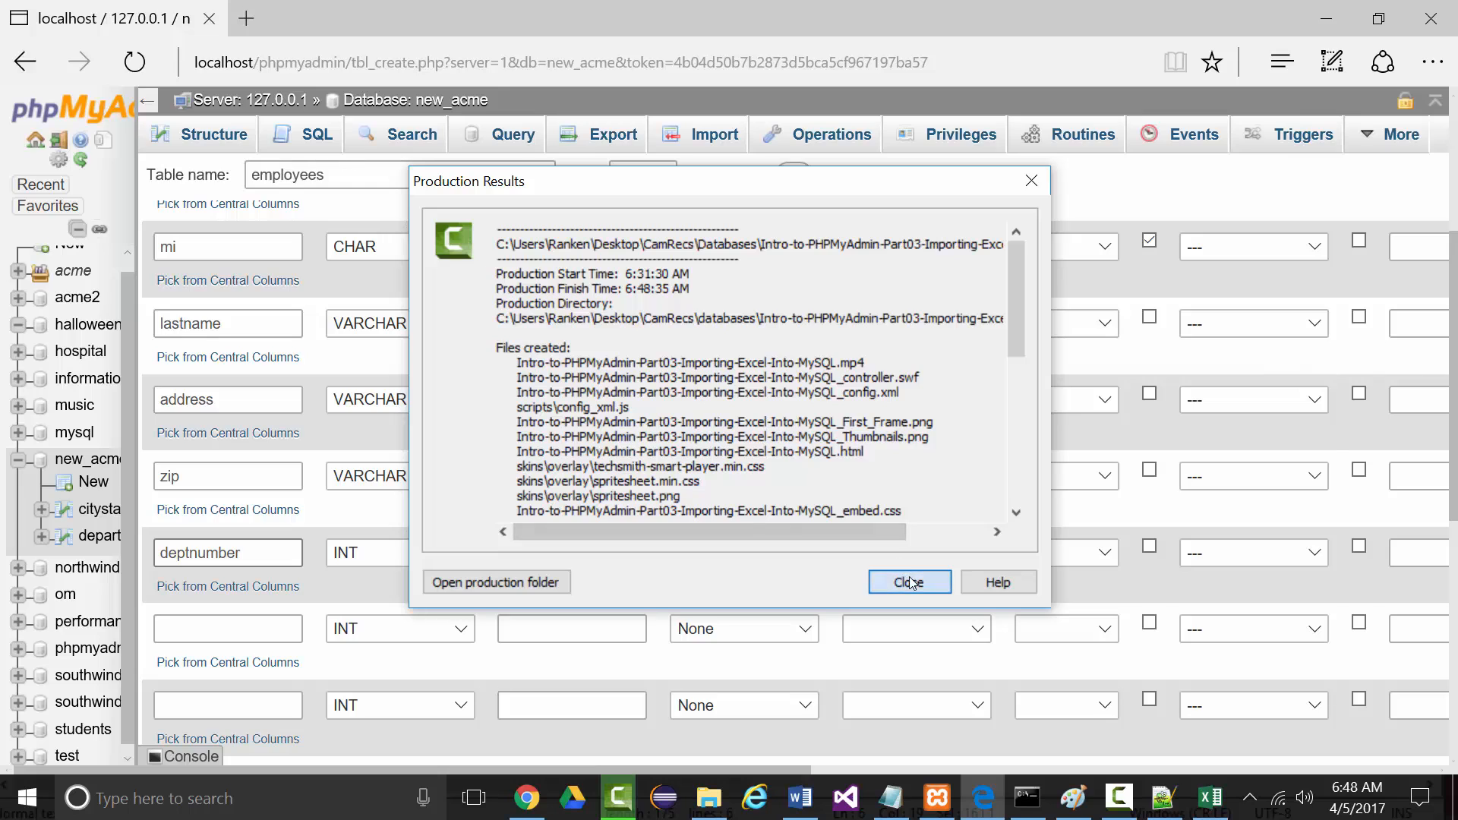
- Dismiss the production results and remove the produced recording from the timeline and clip bin in Camtasia Studio
left_click(906, 580)
right_click(720, 733)
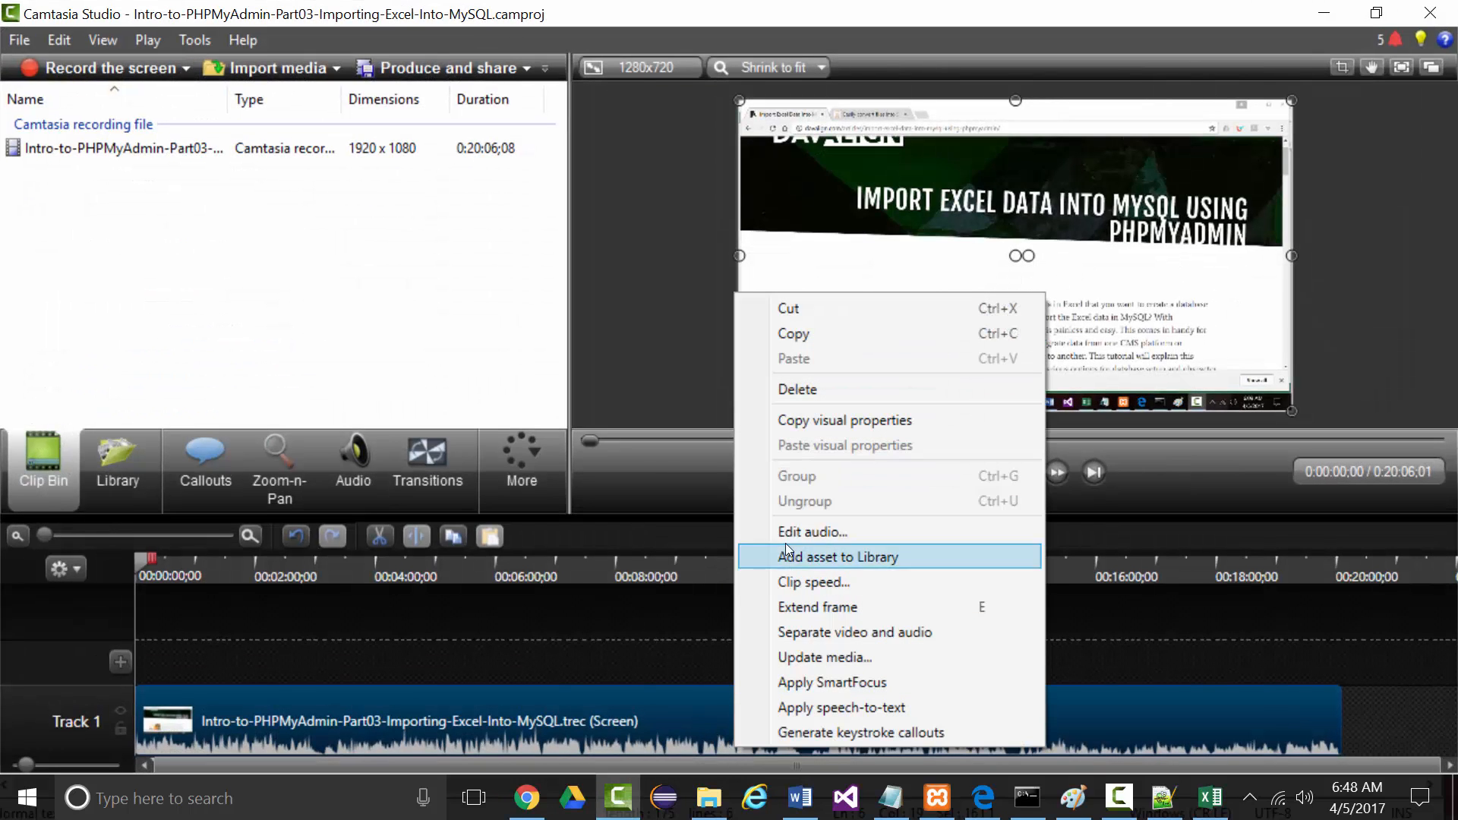
left_click(795, 393)
right_click(197, 150)
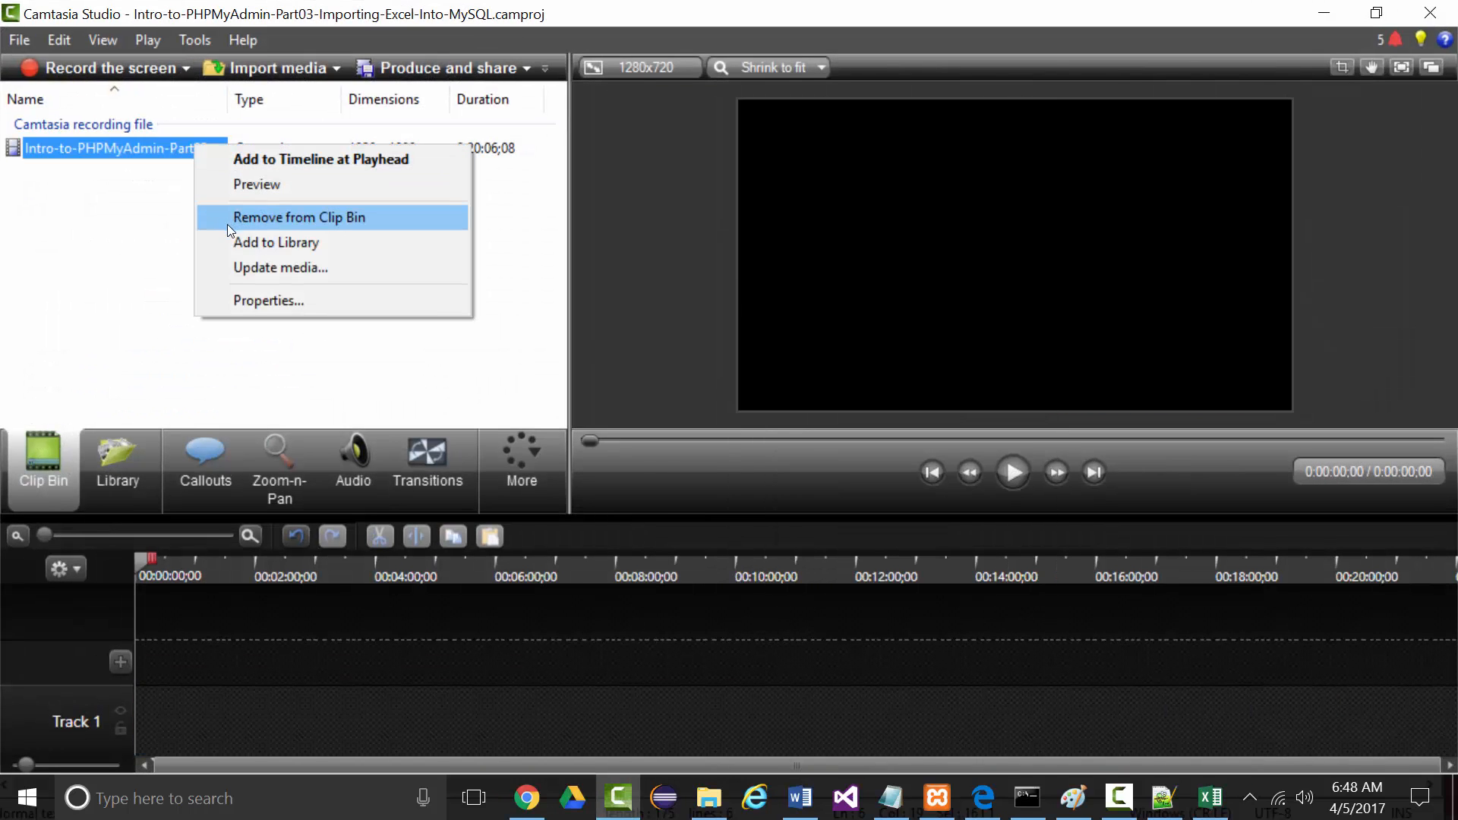
left_click(239, 216)
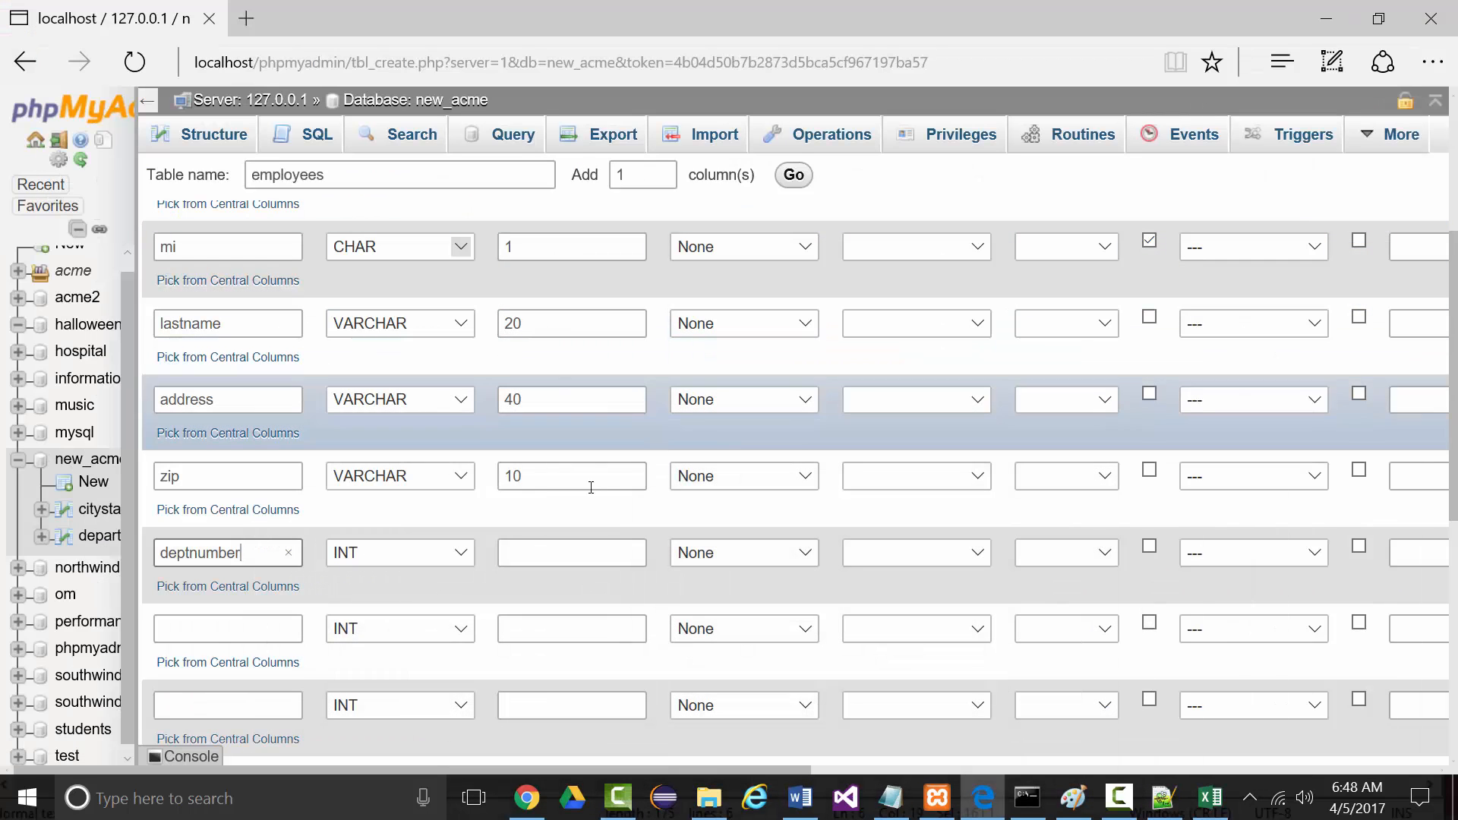
- Set the deptnumber column's length to 11 in phpMyAdmin and save the employees table
left_click(527, 553)
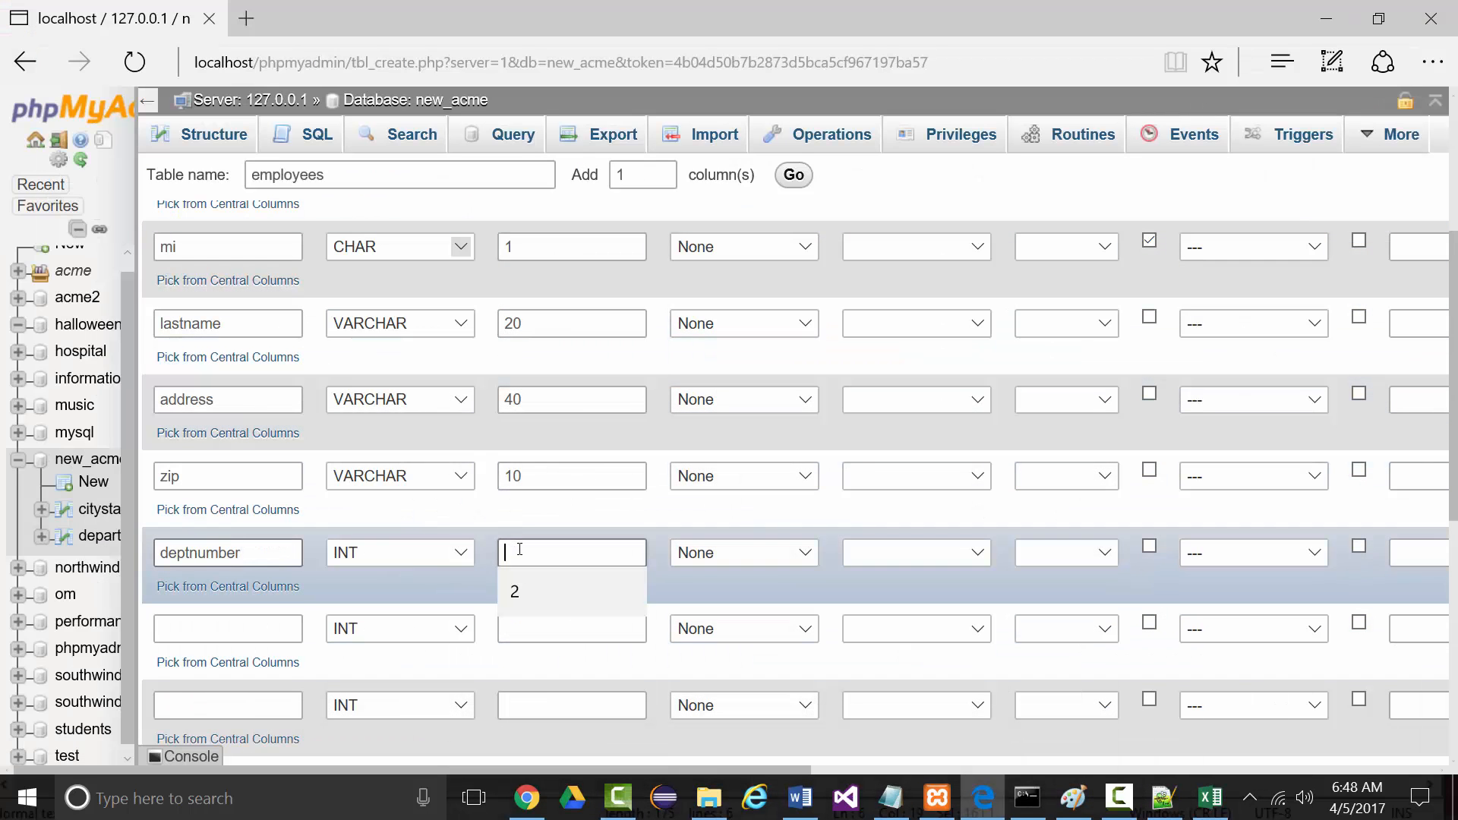
type("11")
scroll(1406, 633, "down", 3)
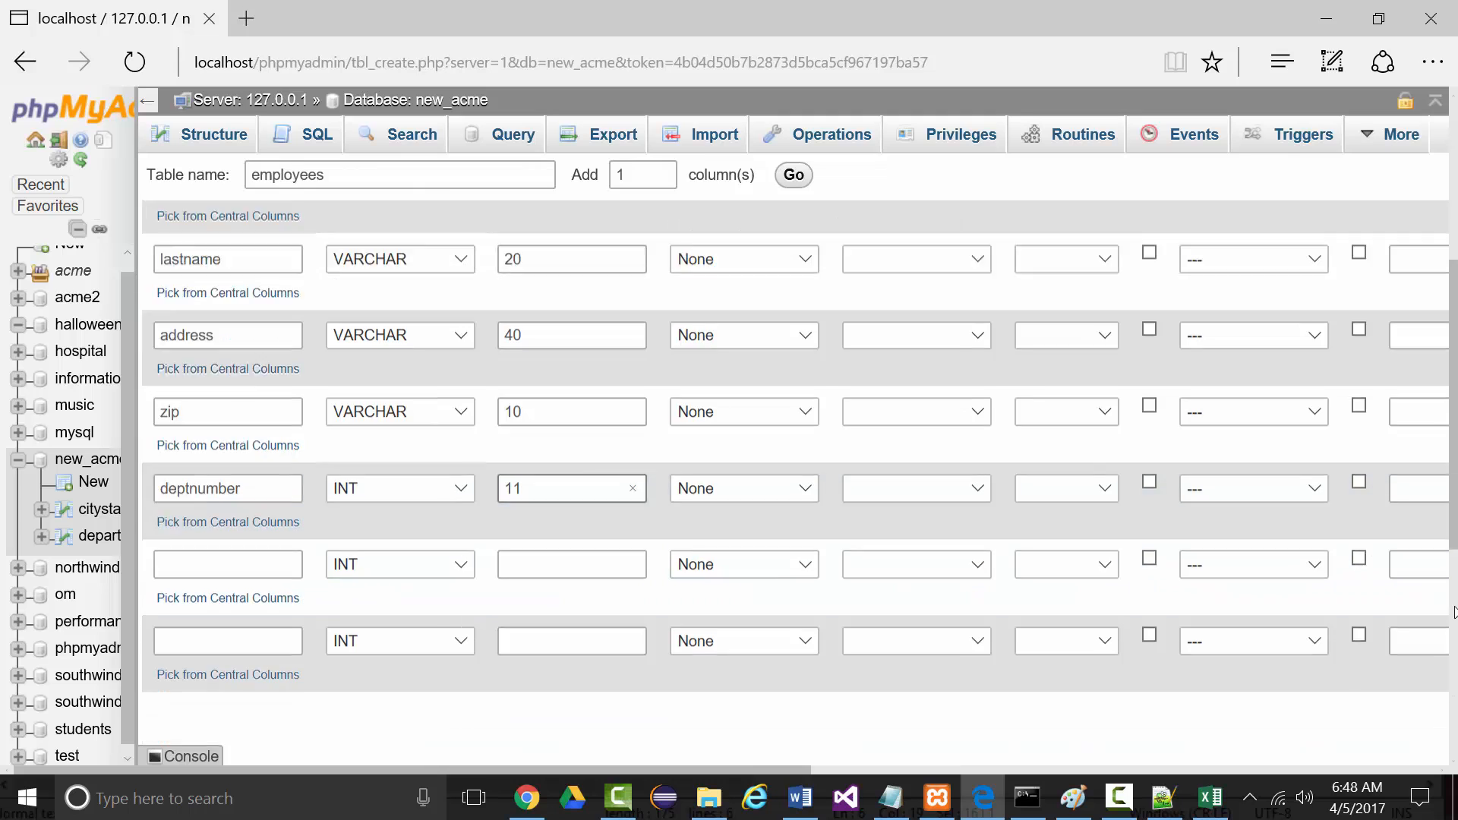
scroll(1406, 634, "down", 4)
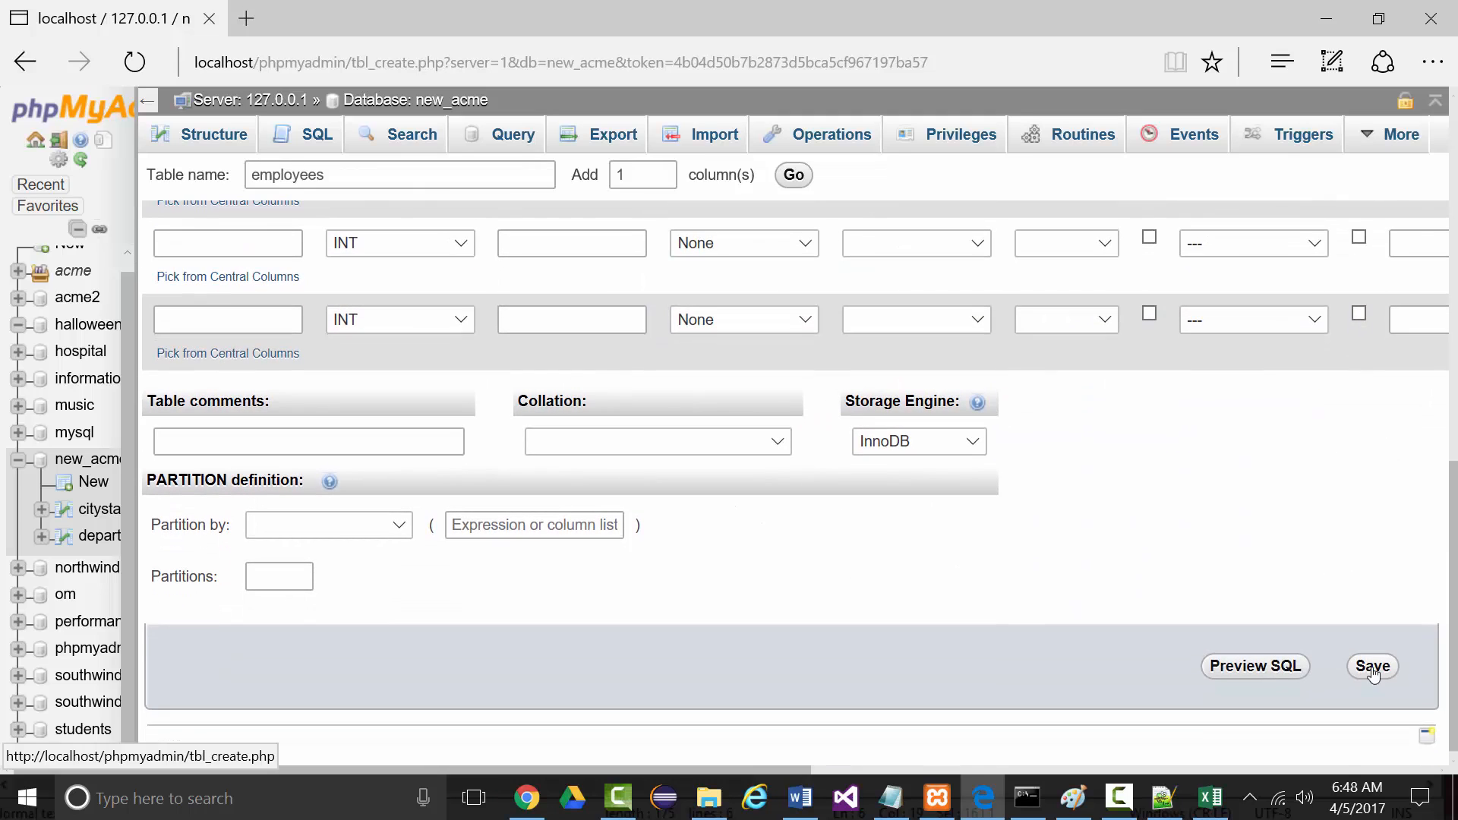
left_click(1373, 666)
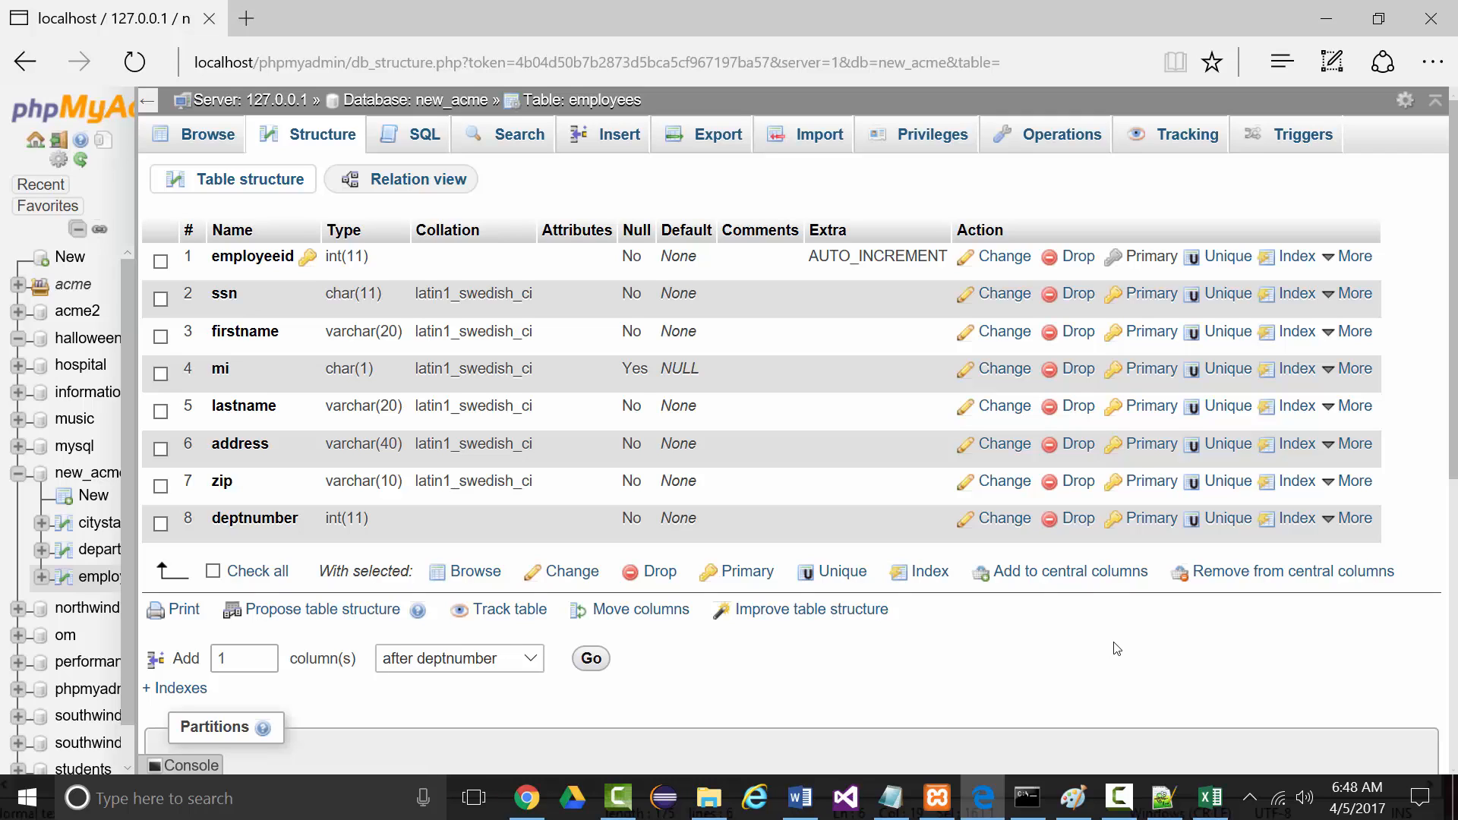
left_click(1119, 798)
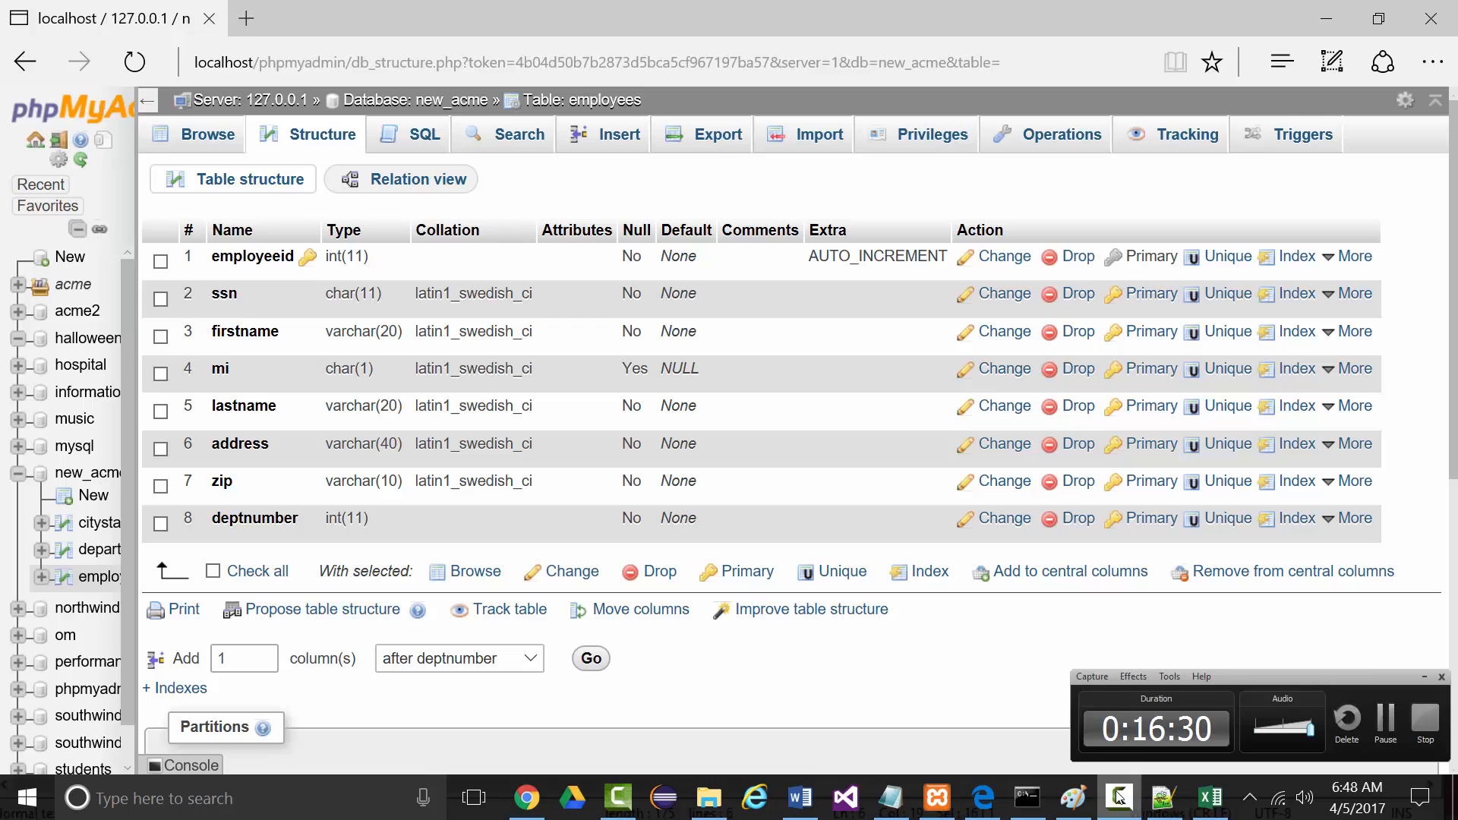
left_click(1423, 678)
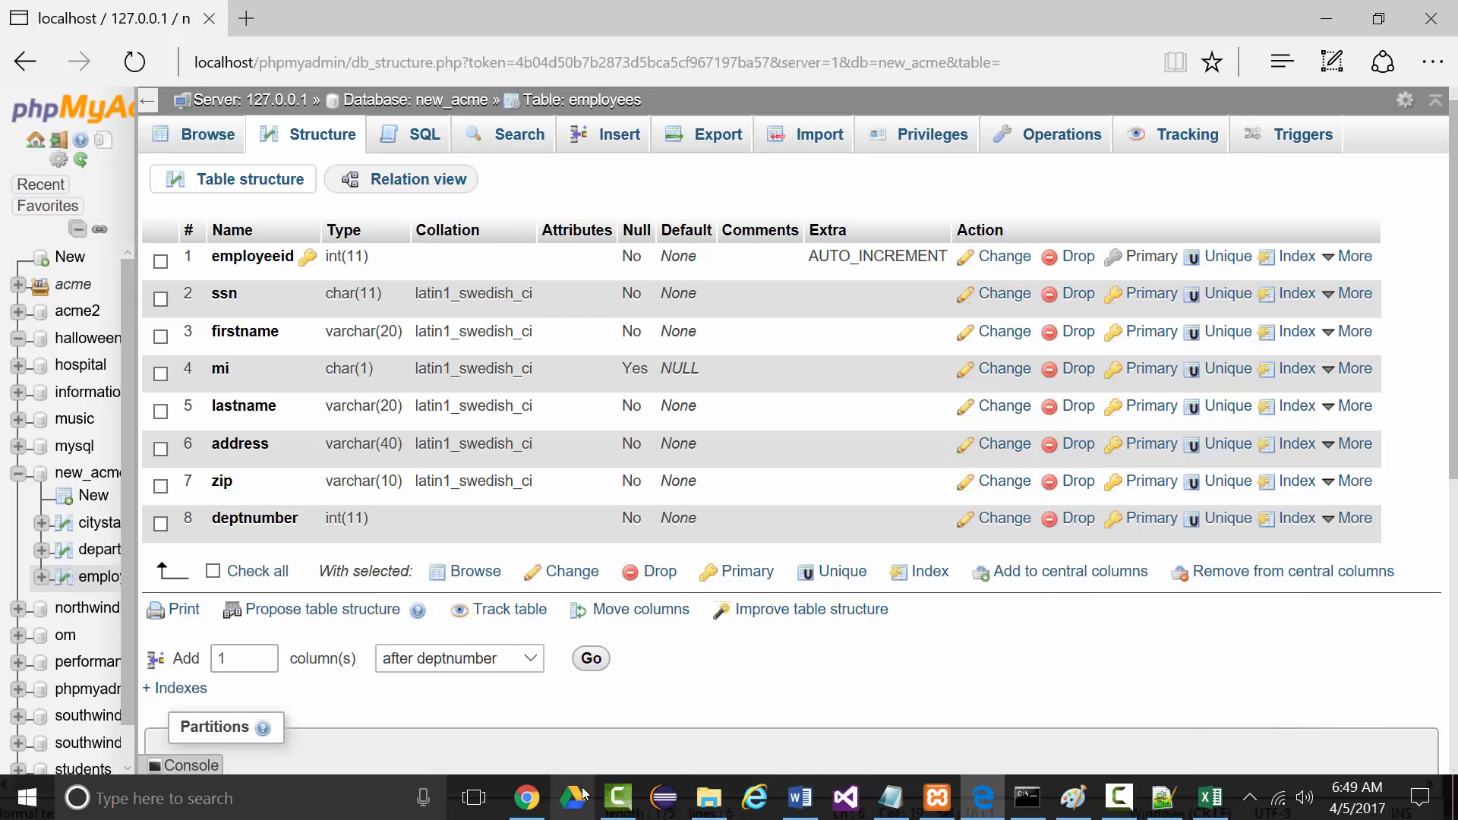
- Switch to the Davalign article in Chrome and review steps 6 to 11 on creating tables and importing the CSV files
left_click(527, 798)
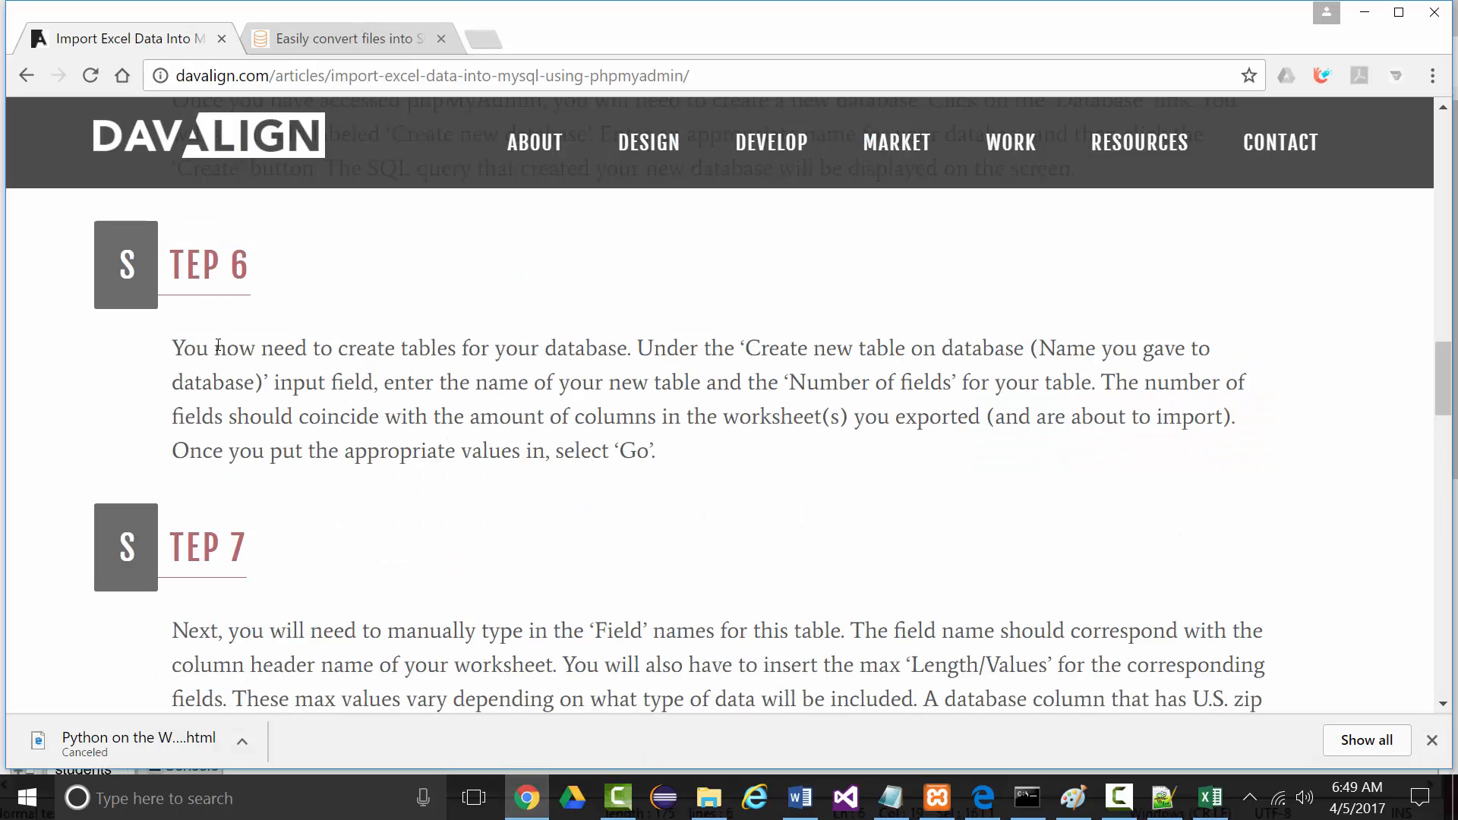
left_click_drag(172, 348, 905, 438)
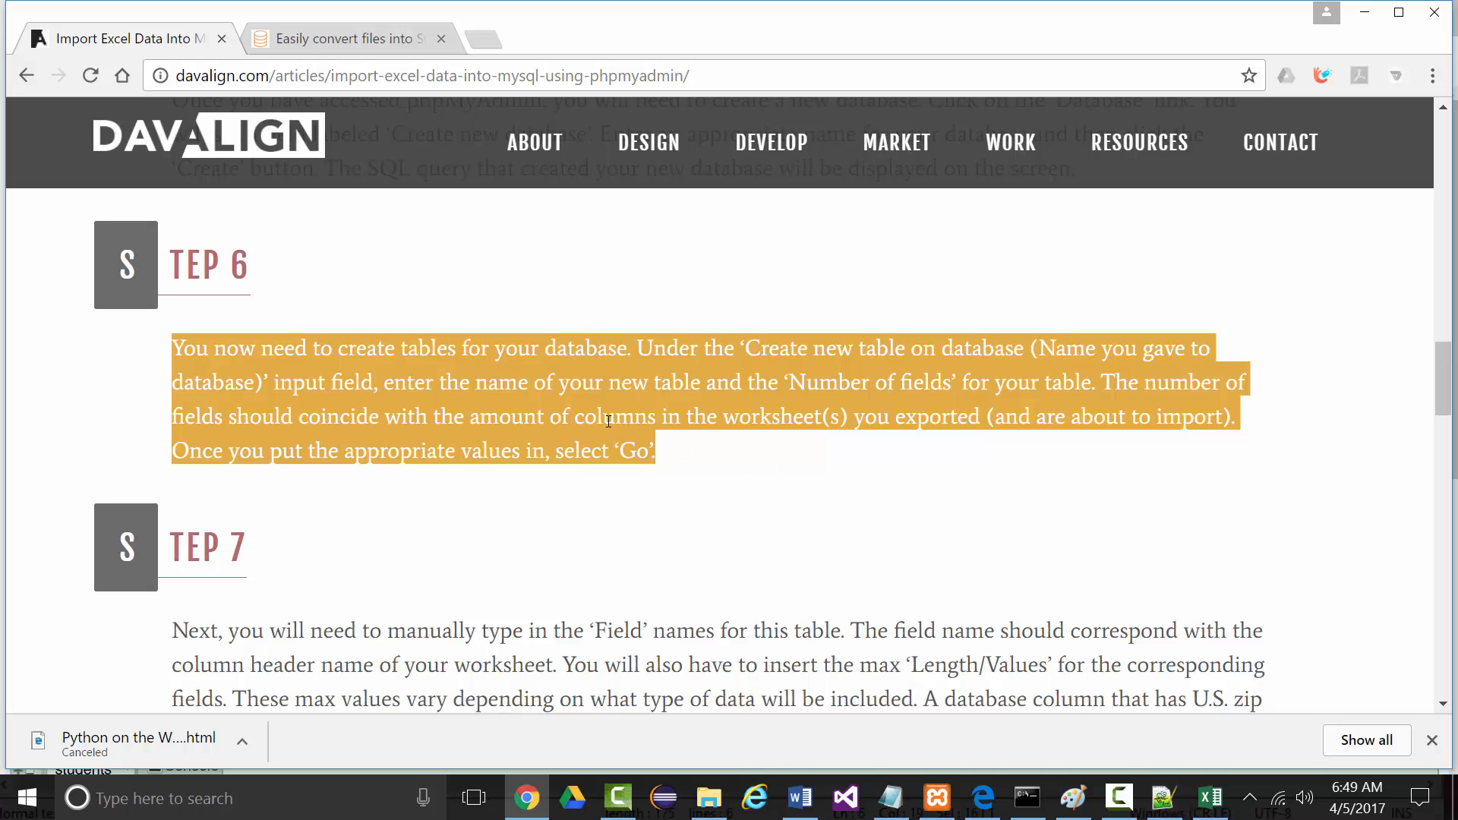
scroll(608, 421, "down", 5)
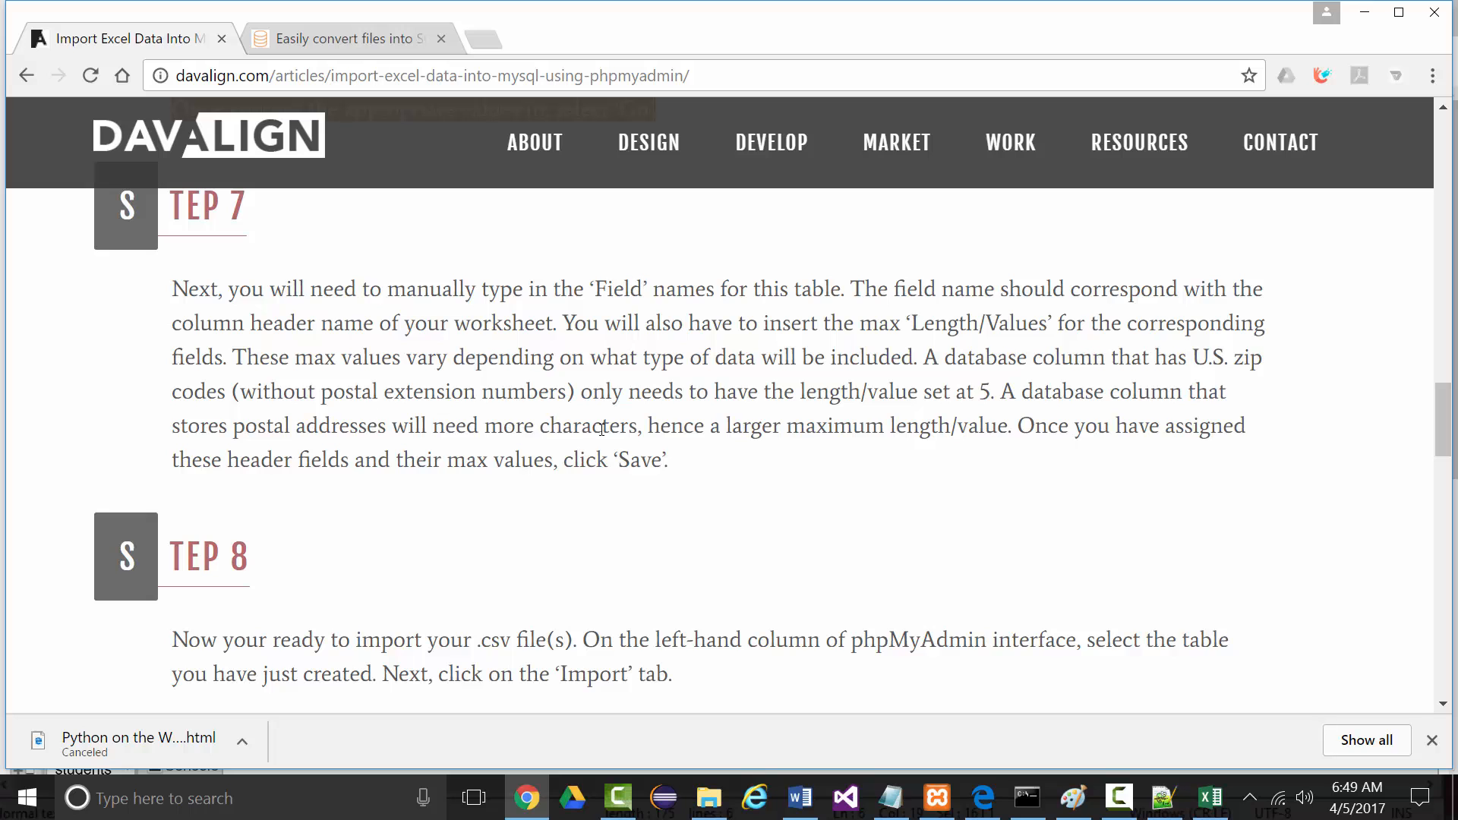
scroll(487, 431, "down", 3)
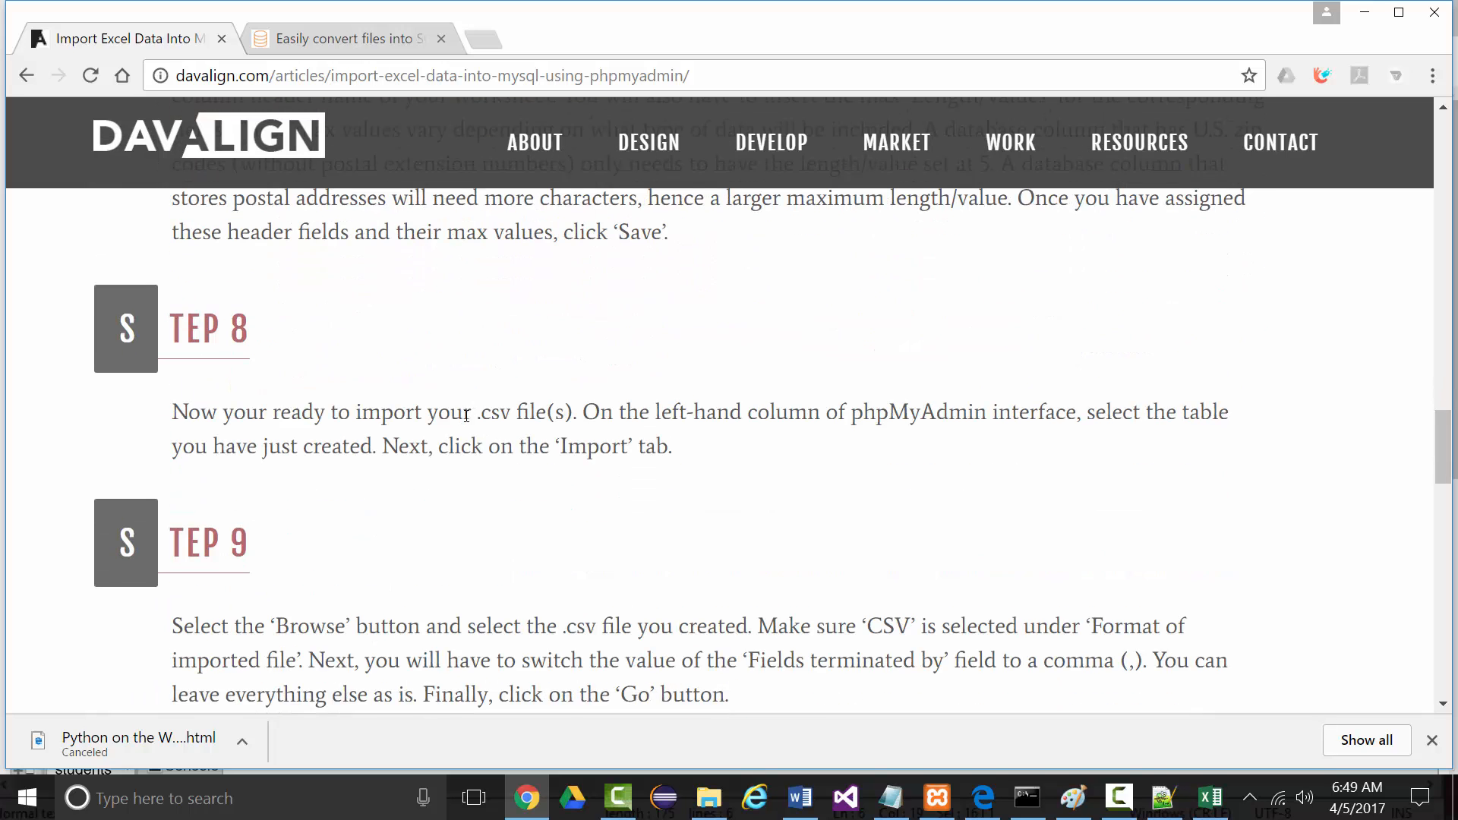
scroll(456, 417, "down", 1)
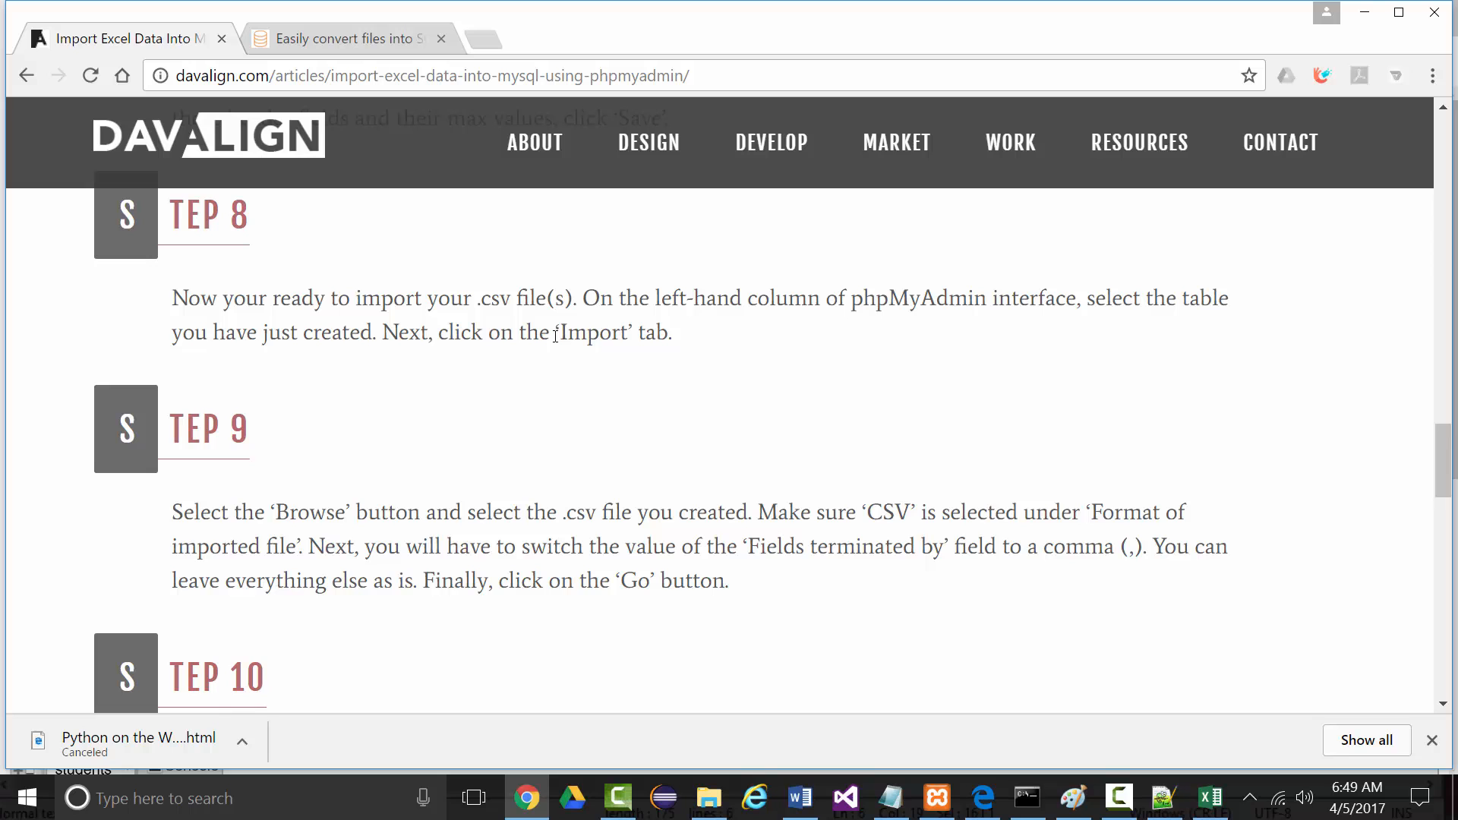
scroll(255, 395, "down", 10)
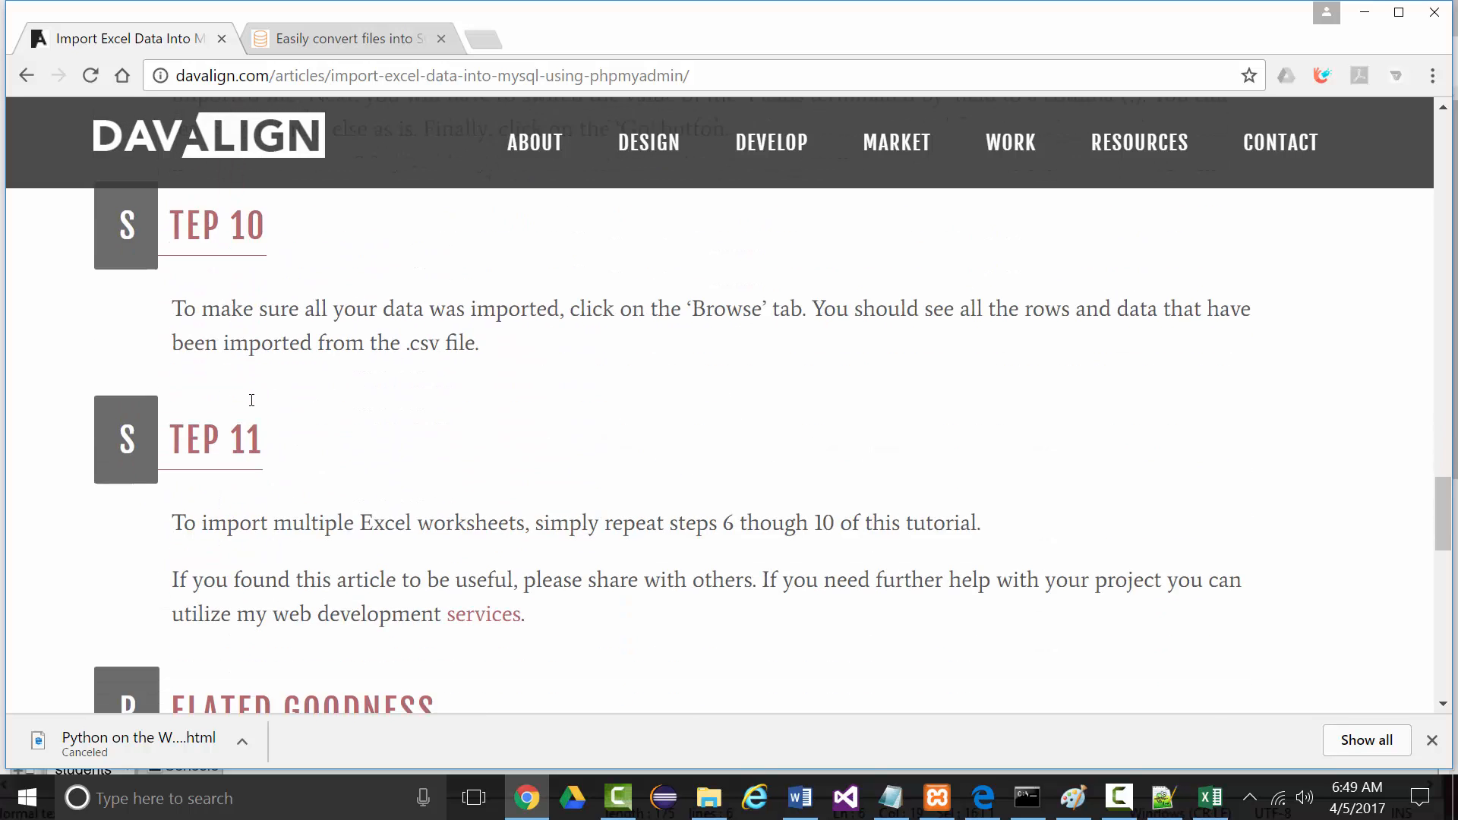
scroll(255, 411, "up", 1)
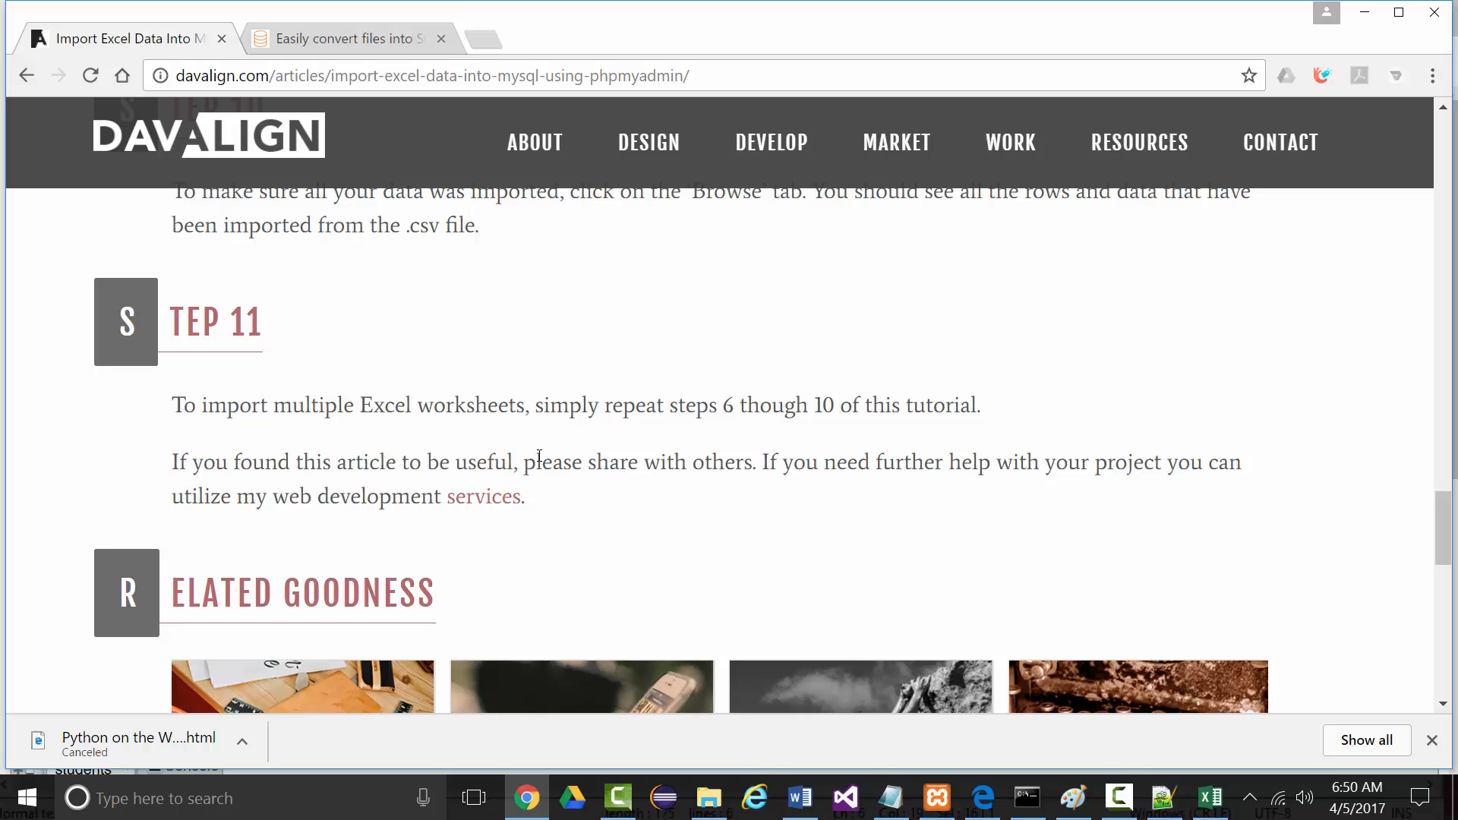
scroll(410, 457, "up", 8)
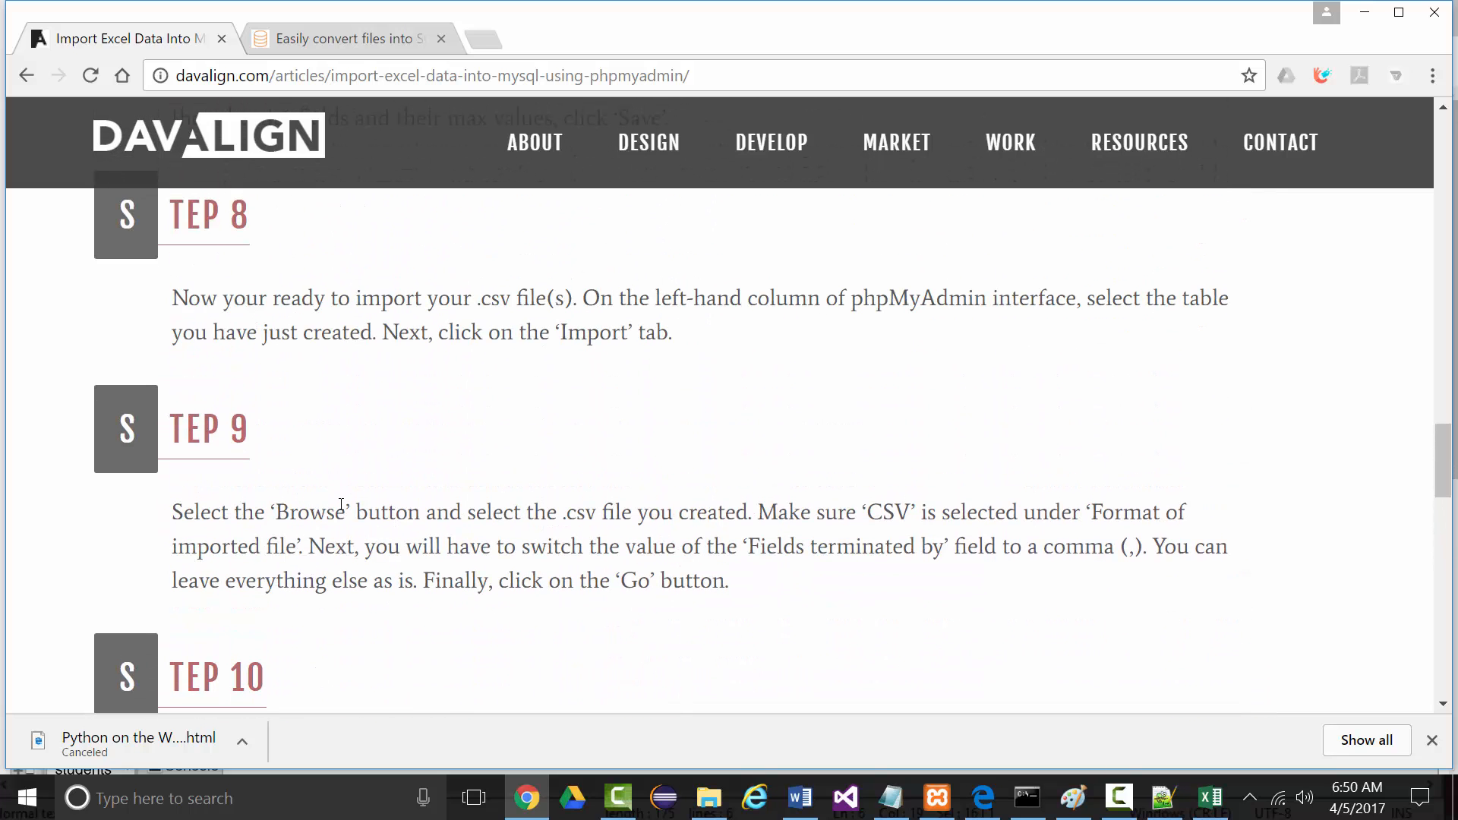
scroll(341, 505, "down", 5)
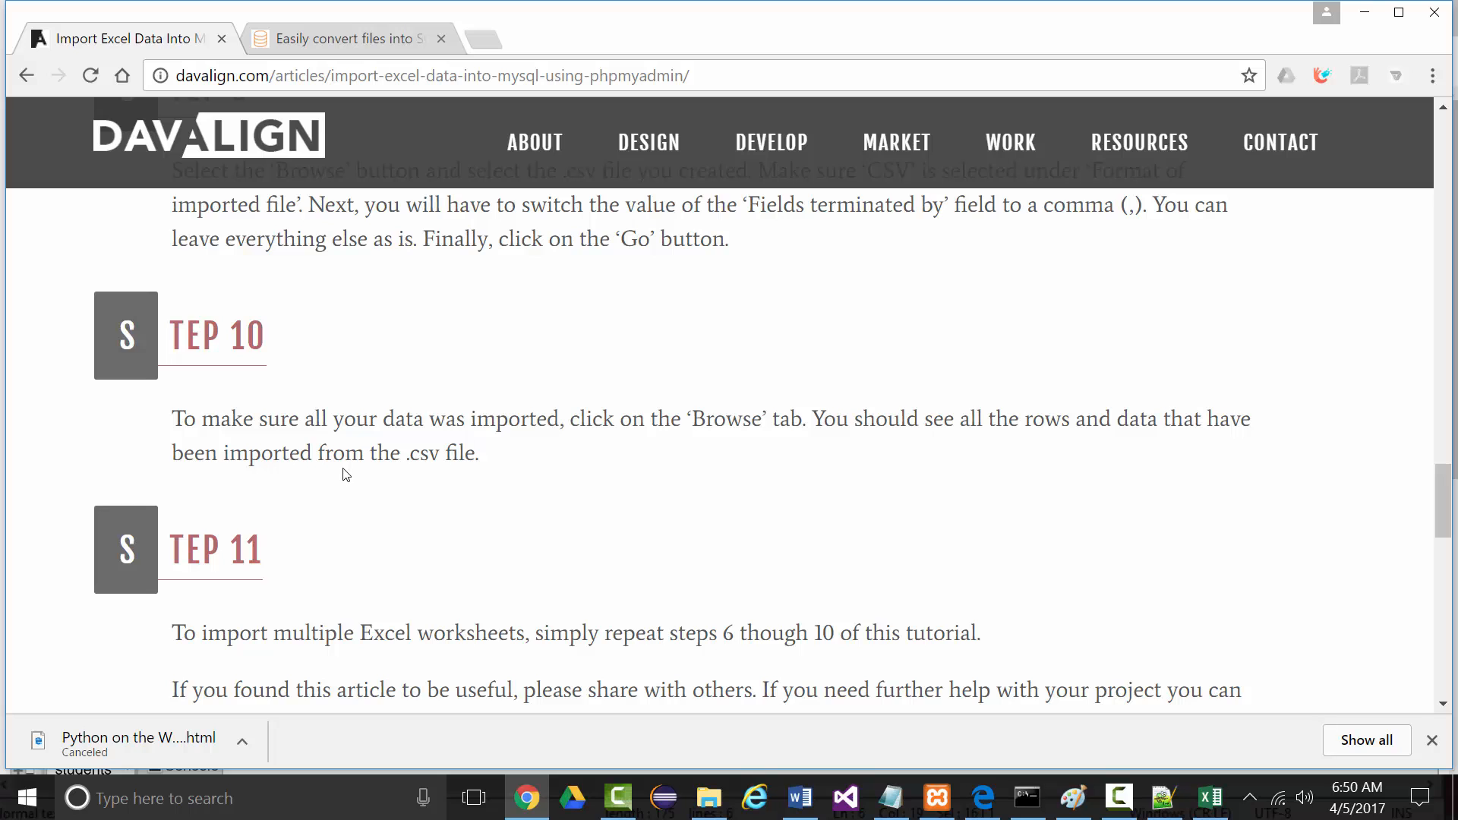
scroll(346, 474, "up", 5)
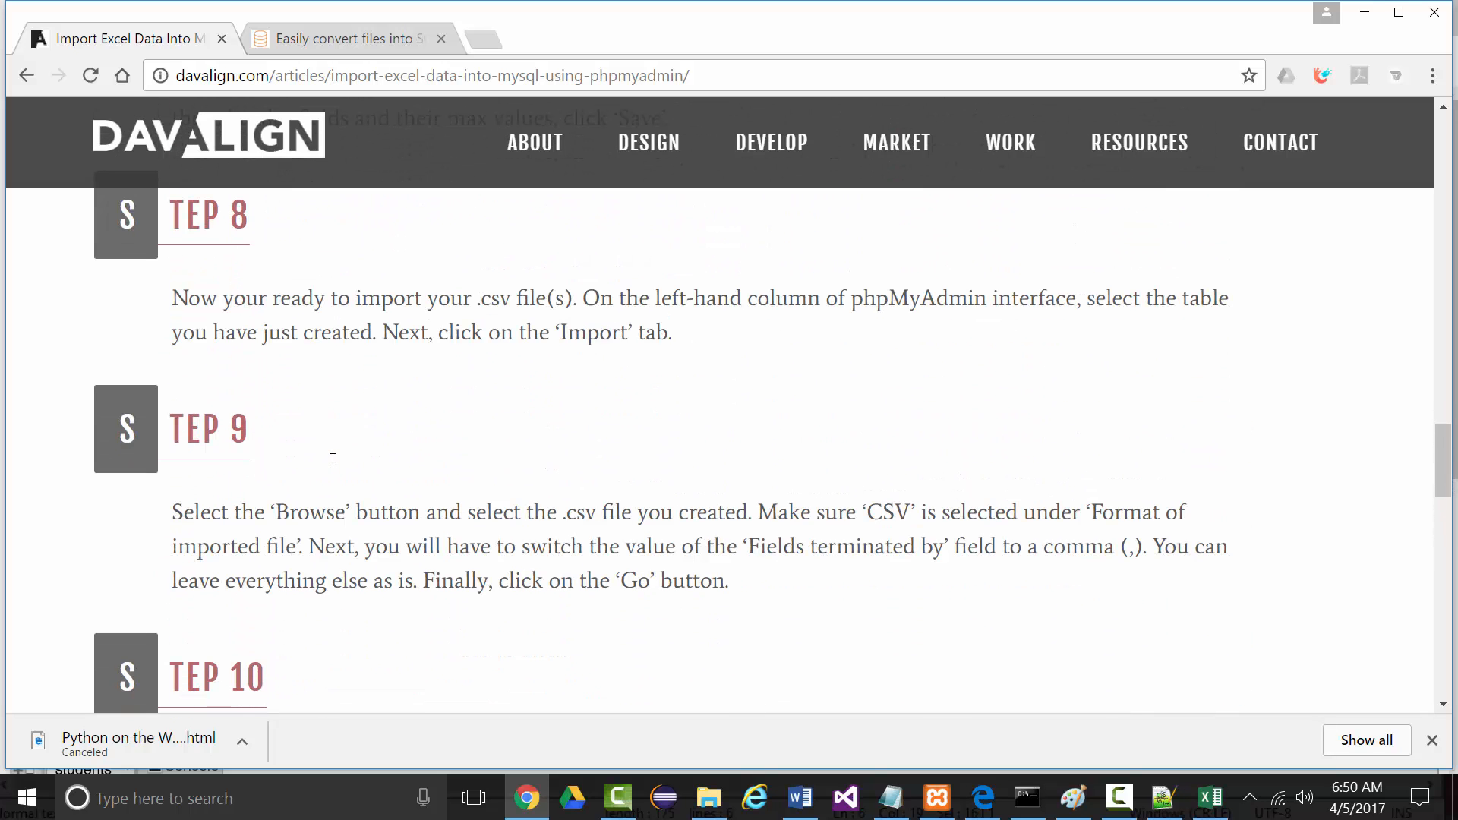
left_click(1442, 109)
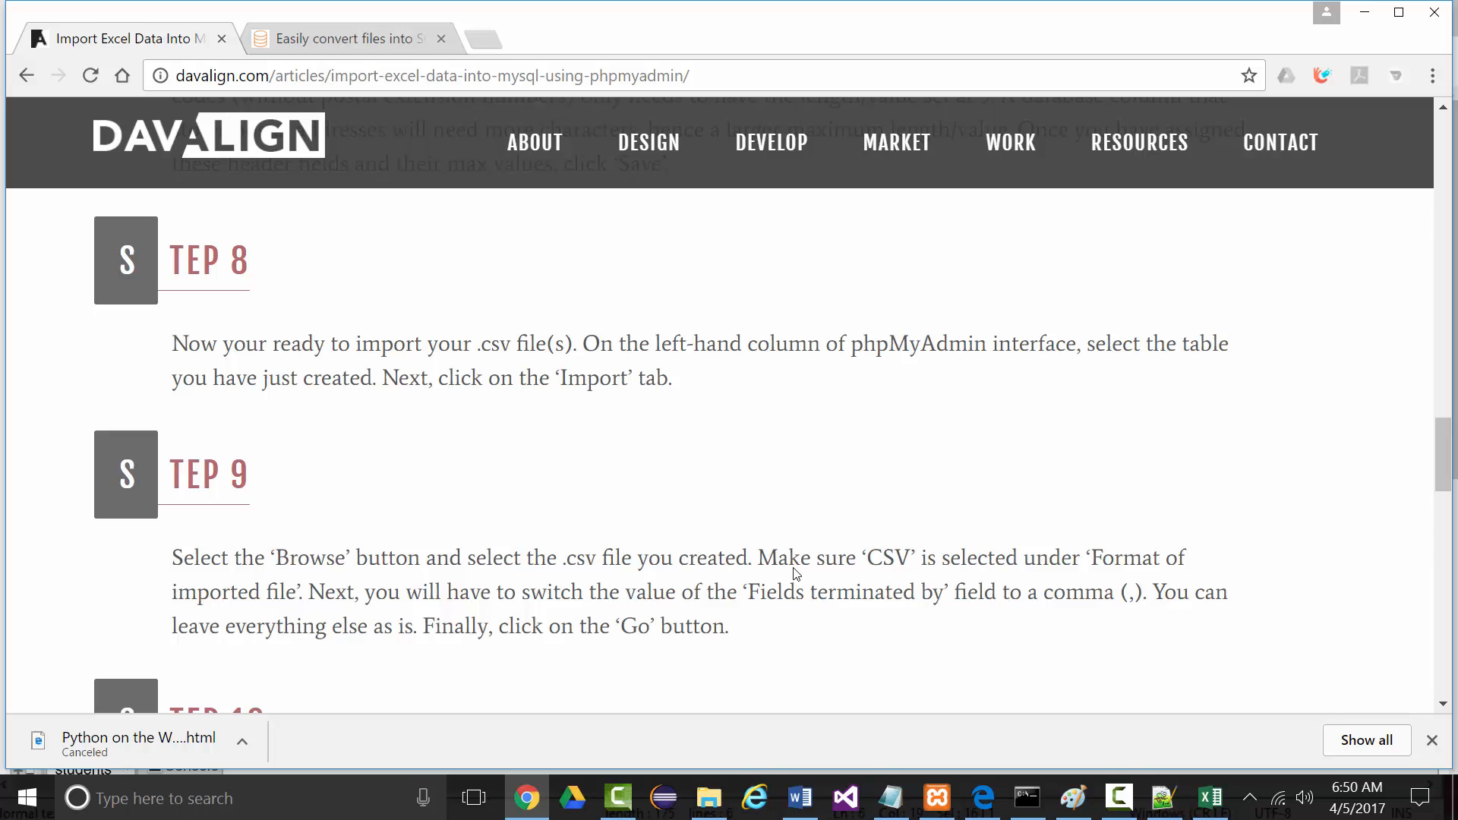
left_click(1119, 795)
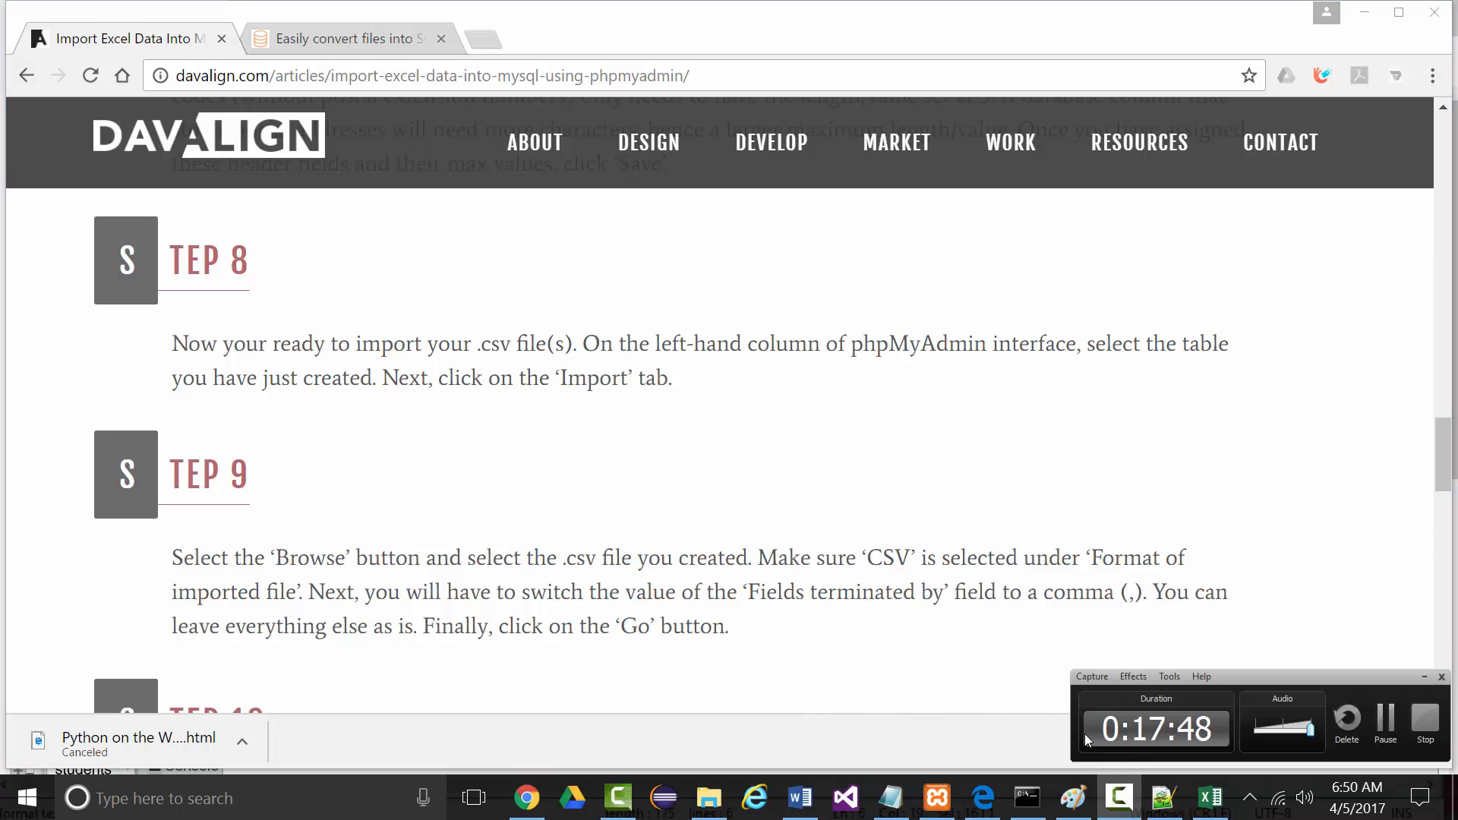